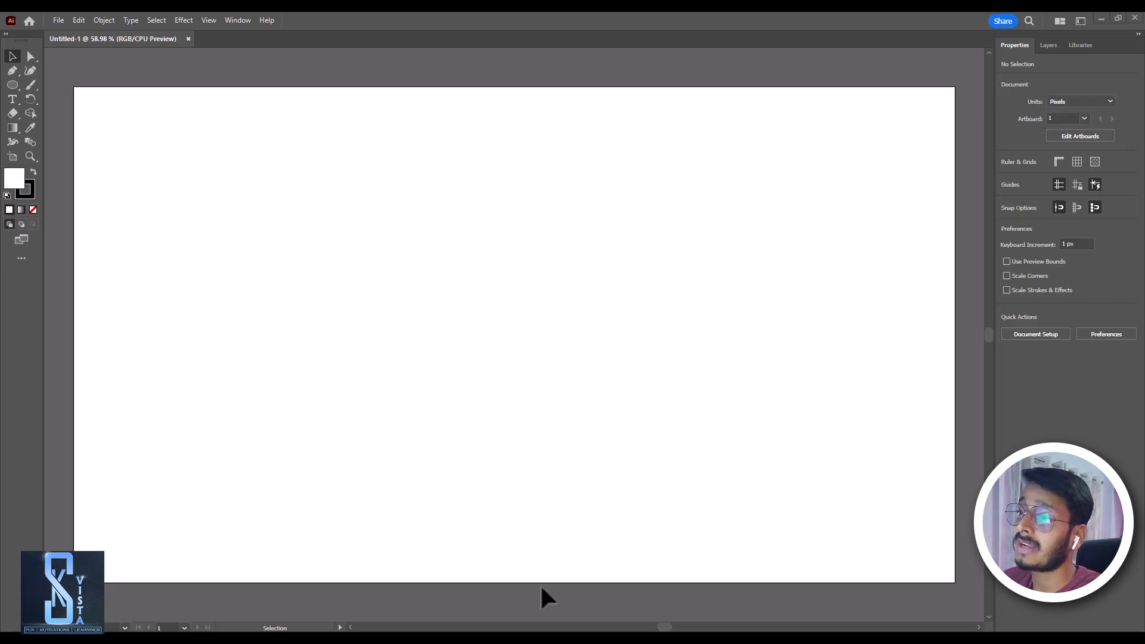
{"action": "left_click", "coordinate": [185, 21]}
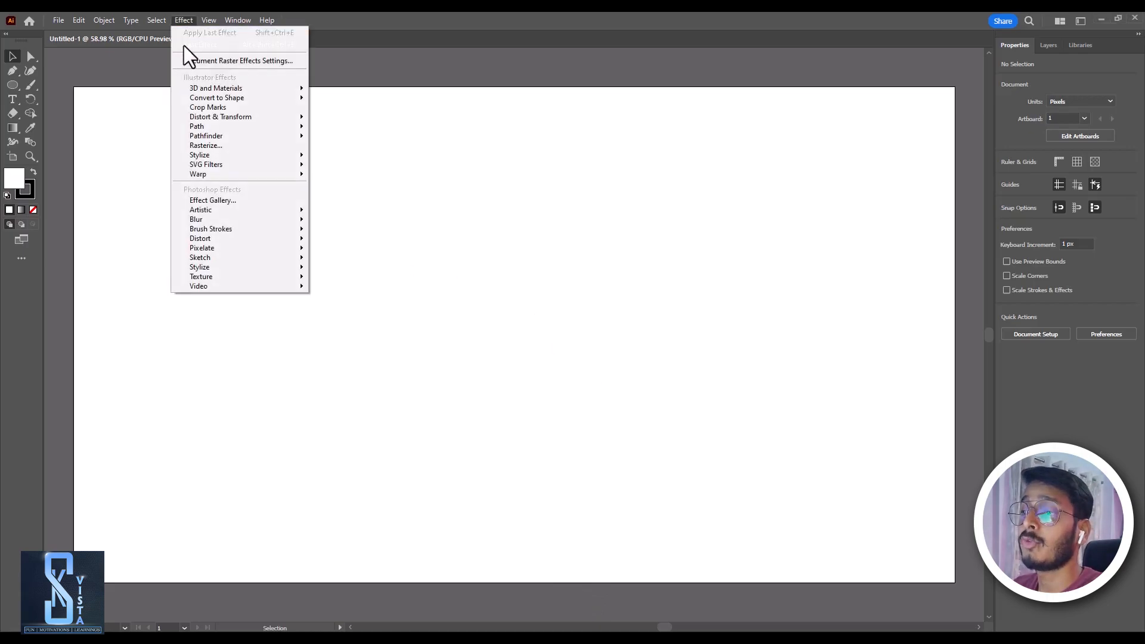
{"action": "mouse_move", "coordinate": [230, 91]}
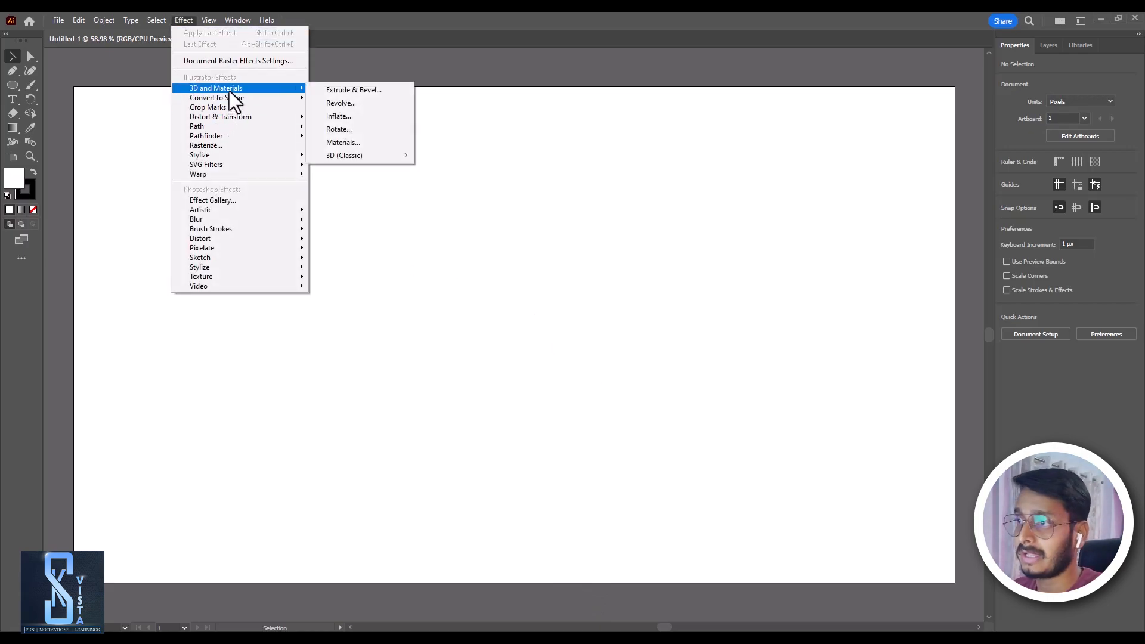
{"action": "left_click", "coordinate": [464, 58]}
Add the letter "H" as point text near the artboard's centre and enlarge it to about 628 pt
{"action": "left_click", "coordinate": [11, 100]}
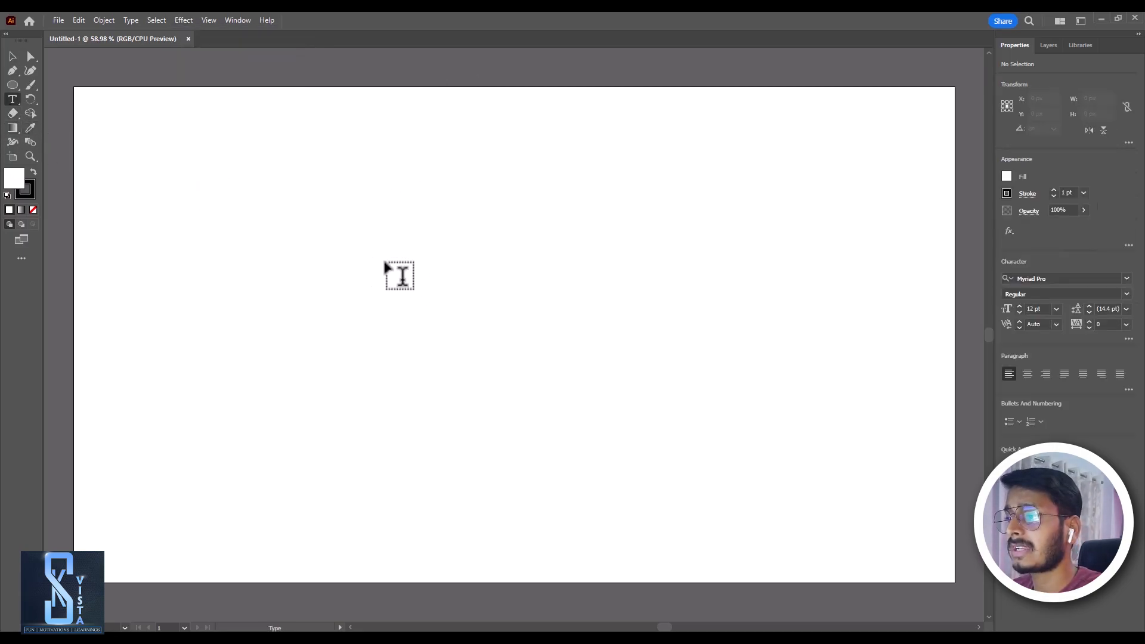
{"action": "left_click", "coordinate": [448, 274]}
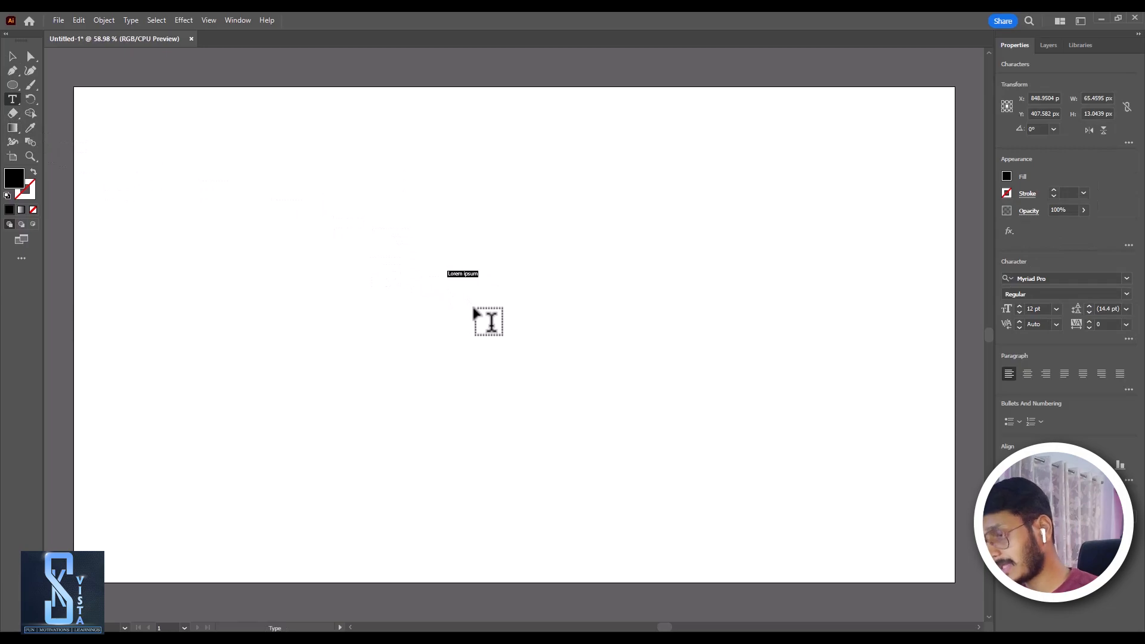
{"action": "type", "text": "H"}
{"action": "left_click", "coordinate": [12, 56]}
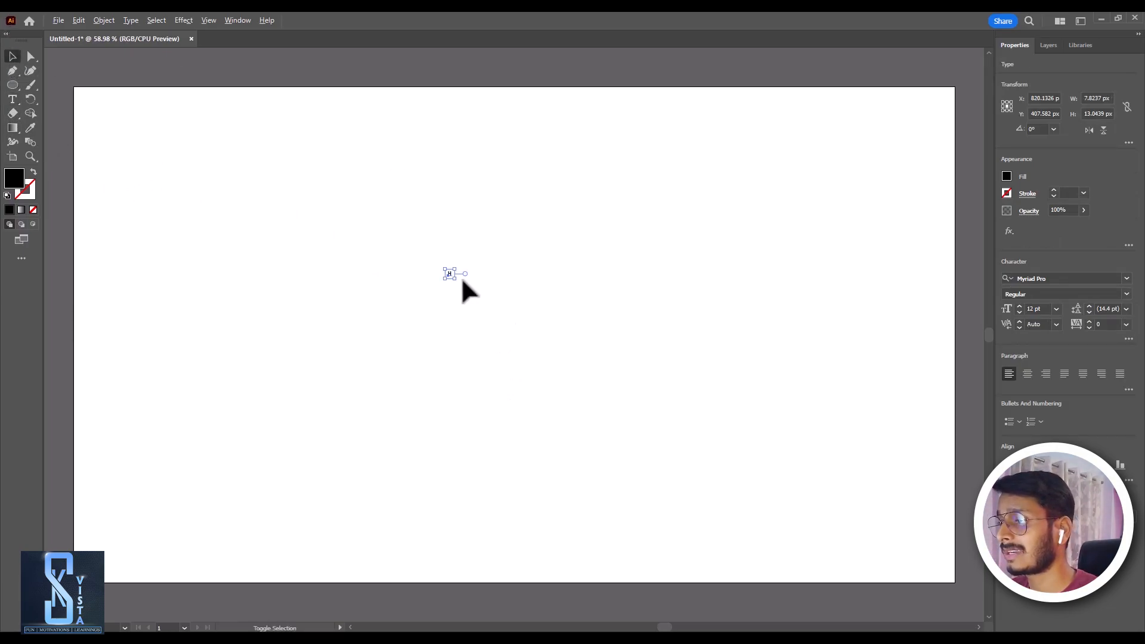
{"action": "left_click_drag", "start_coordinate": [455, 269], "coordinate": [541, 320]}
{"action": "left_click_drag", "start_coordinate": [563, 235], "coordinate": [678, 164]}
{"action": "left_click_drag", "start_coordinate": [561, 284], "coordinate": [560, 281]}
Change the letter H's fill colour to a bright violet
{"action": "double_click", "coordinate": [17, 179]}
{"action": "left_click", "coordinate": [540, 262]}
{"action": "left_click_drag", "start_coordinate": [590, 303], "coordinate": [515, 250]}
{"action": "left_click", "coordinate": [714, 255]}
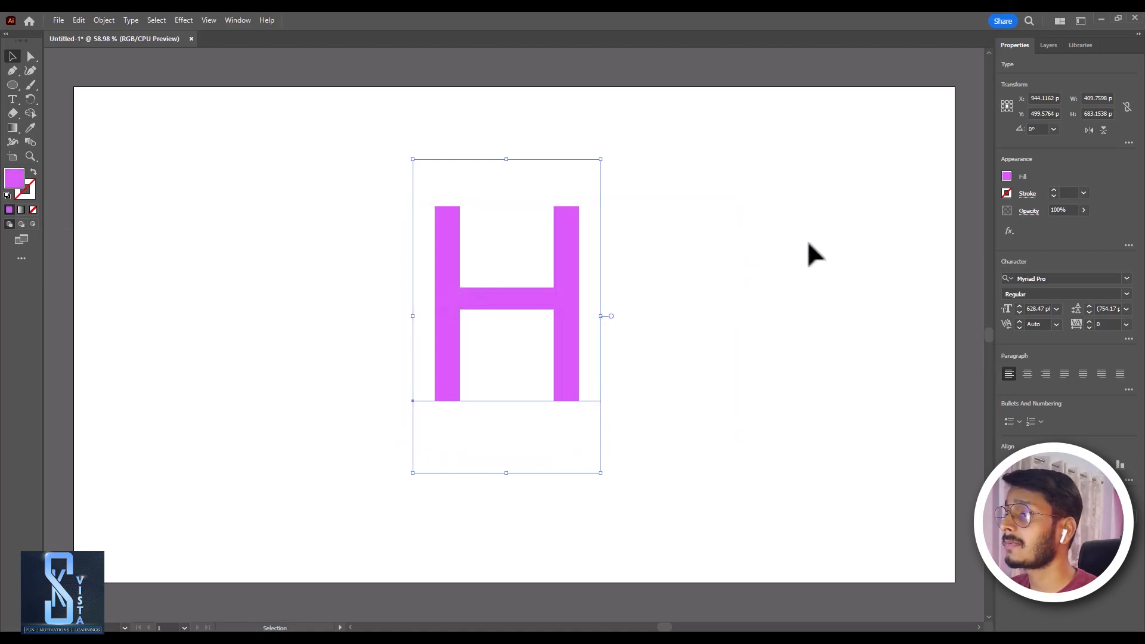
Convert the violet letter H to outlines and deselect it
{"action": "right_click", "coordinate": [452, 310]}
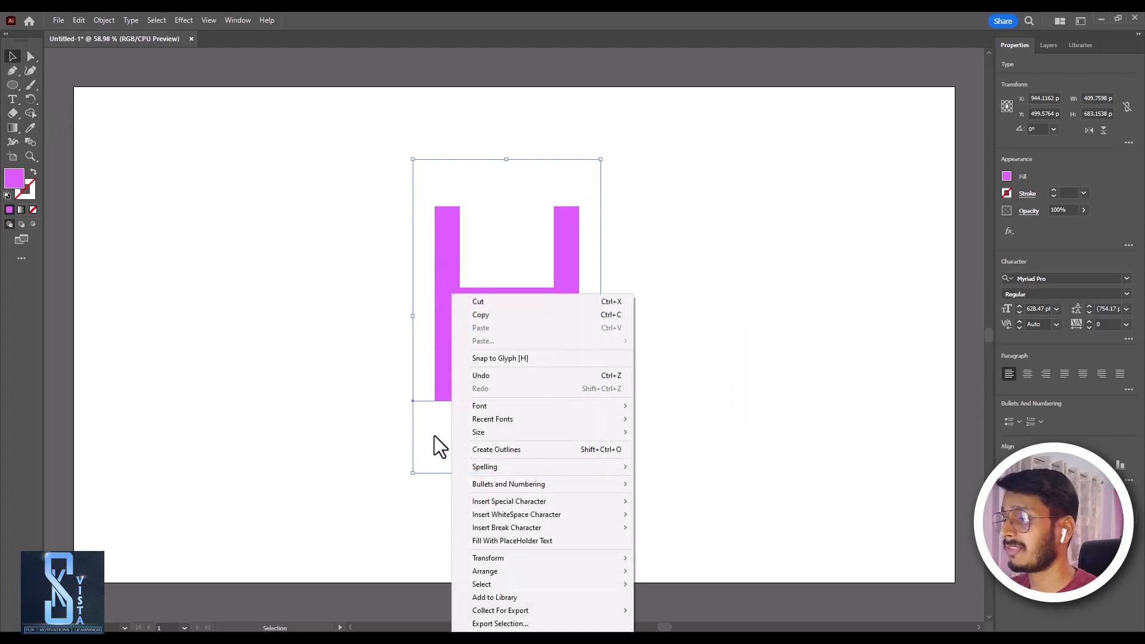
{"action": "left_click", "coordinate": [499, 451]}
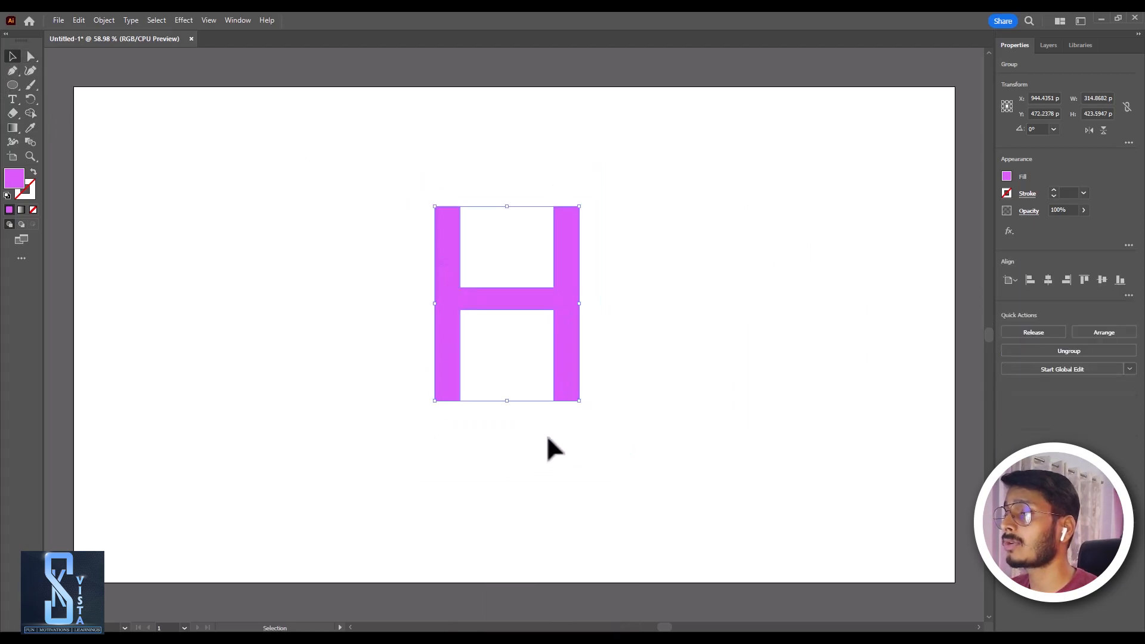
{"action": "left_click", "coordinate": [669, 359]}
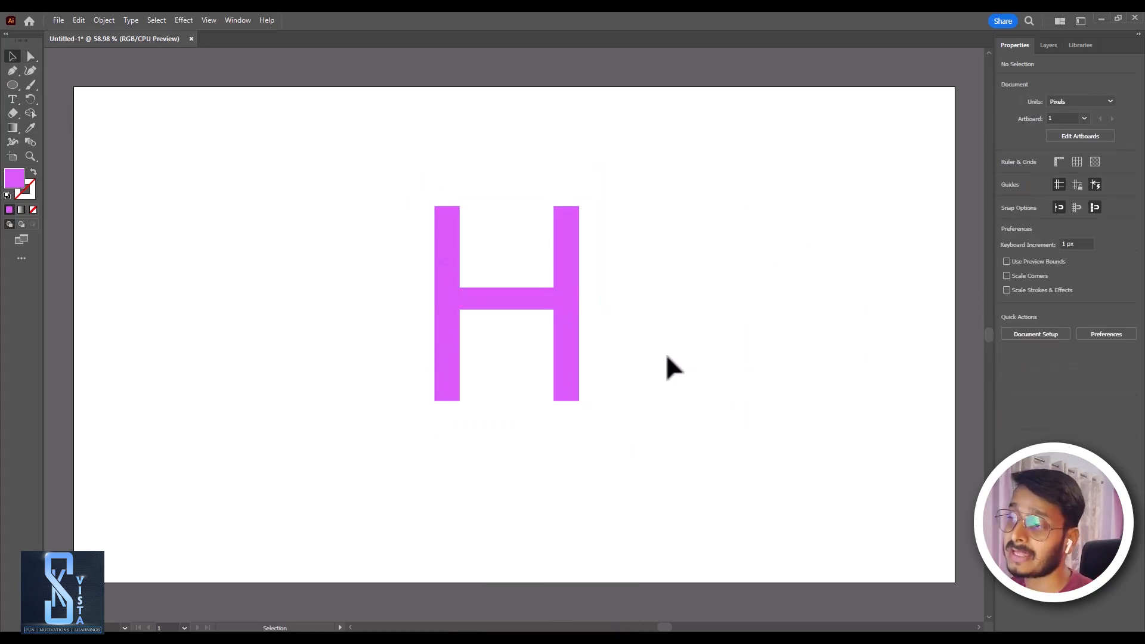
Move the outlined H slightly right and down, to about X 1005, Y 503 px
{"action": "left_click_drag", "start_coordinate": [582, 300], "coordinate": [588, 292]}
{"action": "left_click_drag", "start_coordinate": [573, 297], "coordinate": [601, 312]}
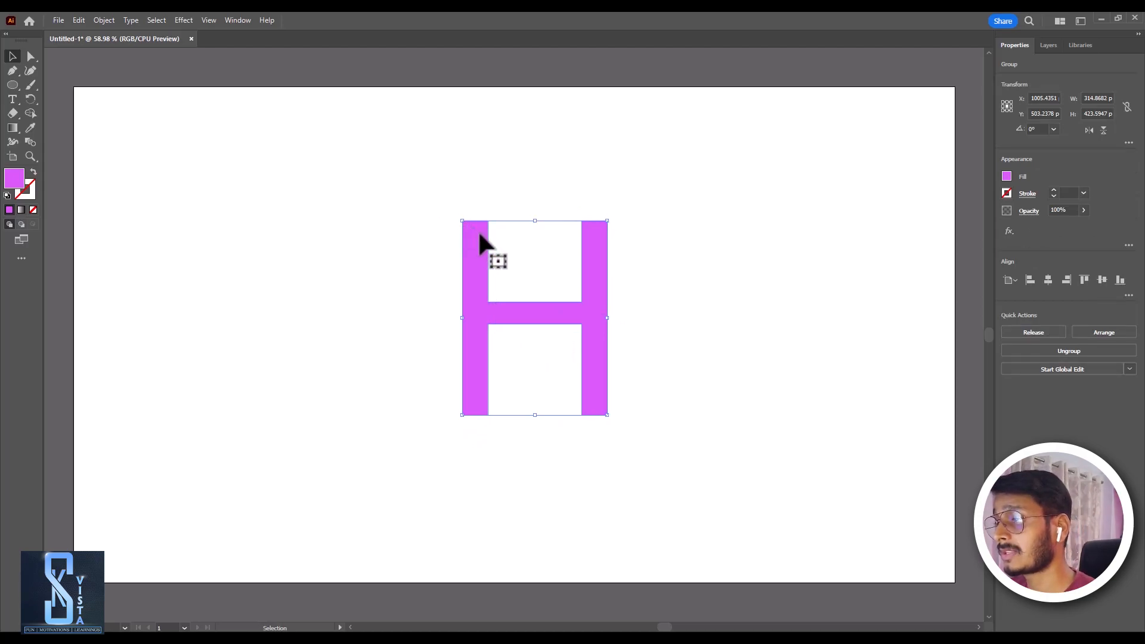
{"action": "key", "text": "ctrl+z"}
{"action": "key", "text": "ctrl+shift+z"}
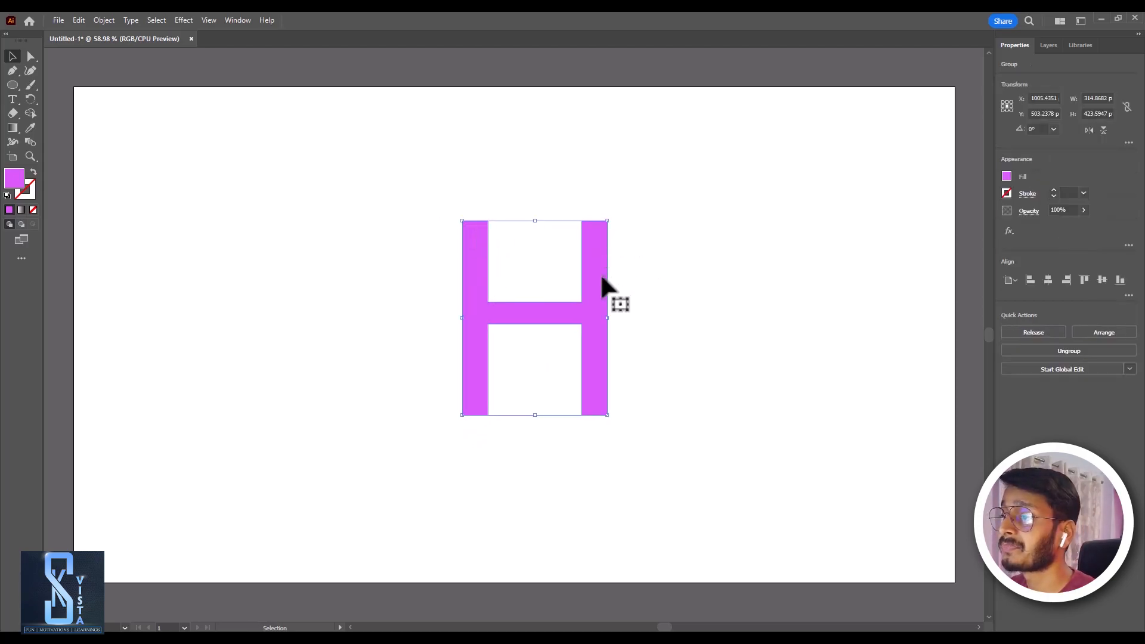
Apply the 3D Extrude & Bevel effect to the outlined H and shift the 3D and Materials panel closer to the artwork
{"action": "left_click", "coordinate": [183, 19]}
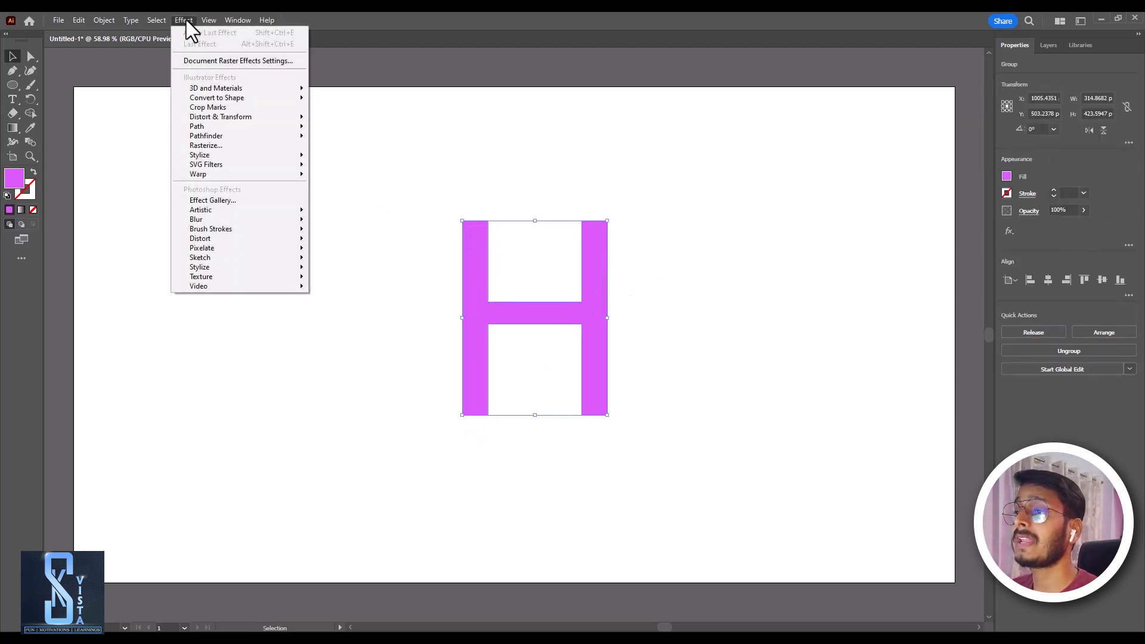
{"action": "mouse_move", "coordinate": [209, 90]}
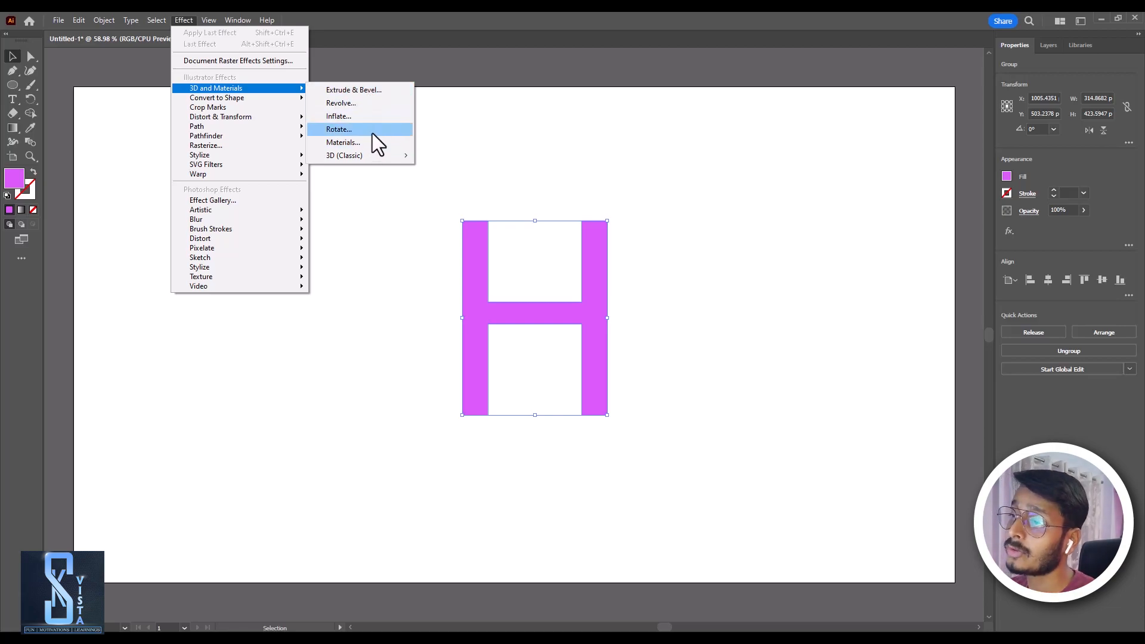
{"action": "left_click", "coordinate": [364, 90]}
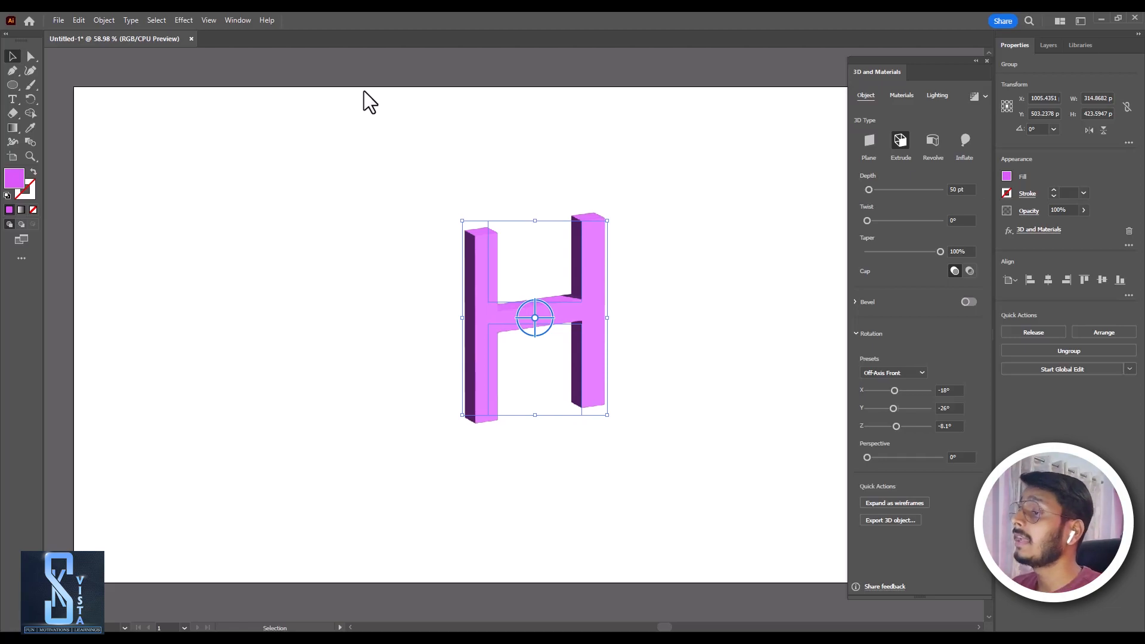
{"action": "left_click_drag", "start_coordinate": [906, 58], "coordinate": [811, 46]}
{"action": "left_click", "coordinate": [166, 22]}
{"action": "left_click", "coordinate": [179, 18]}
{"action": "left_click", "coordinate": [180, 19]}
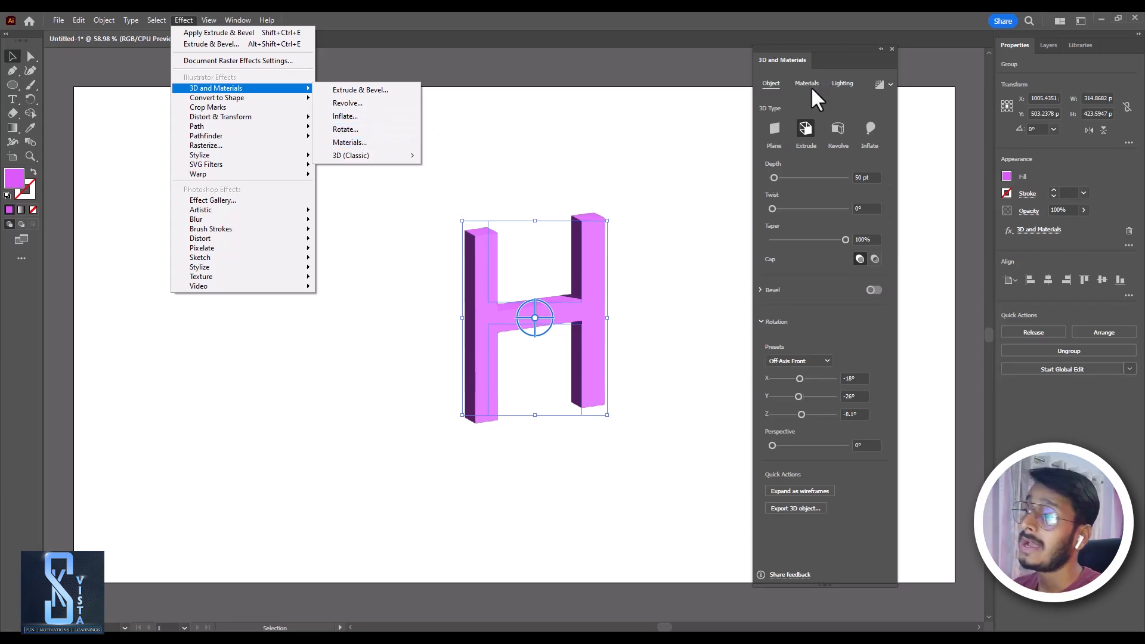
{"action": "left_click", "coordinate": [716, 98]}
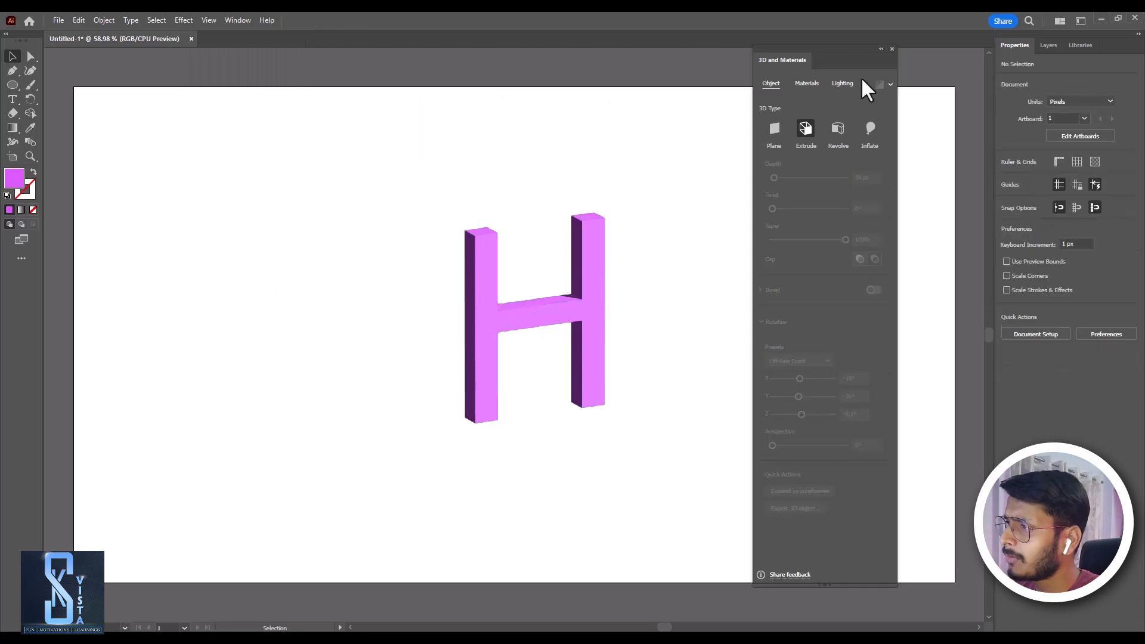
Reselect the extruded H and set its extrusion depth to 405 pt and its twist to 93°
{"action": "mouse_move", "coordinate": [838, 48]}
{"action": "left_mouse_down"}
{"action": "mouse_move", "coordinate": [868, 56]}
{"action": "mouse_move", "coordinate": [849, 44]}
{"action": "left_mouse_up"}
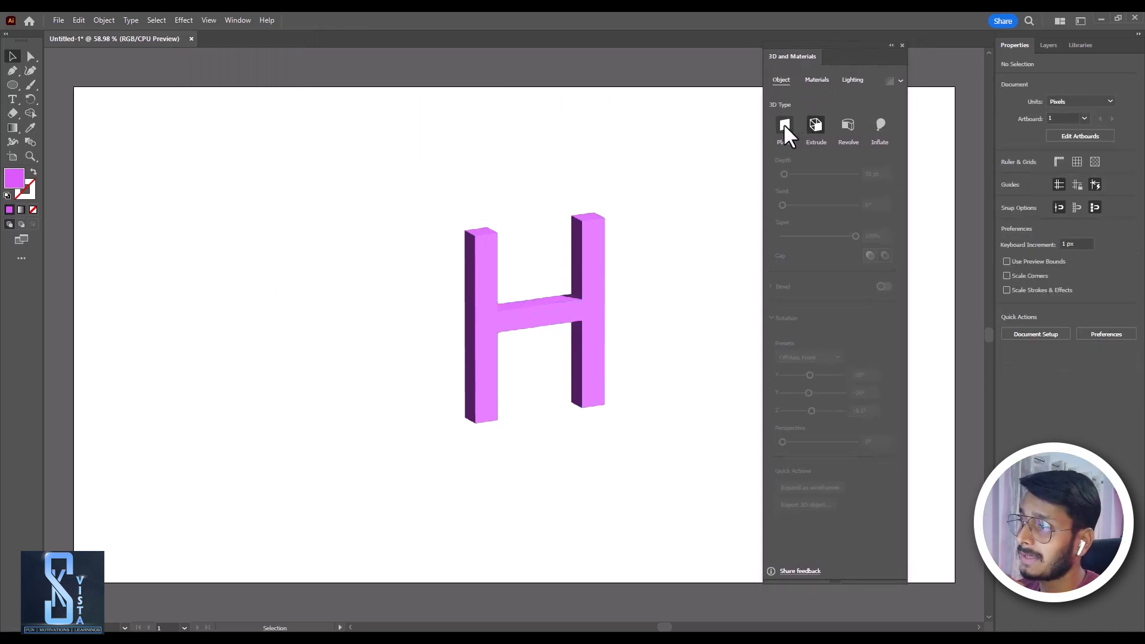
{"action": "left_click_drag", "start_coordinate": [415, 189], "coordinate": [620, 301]}
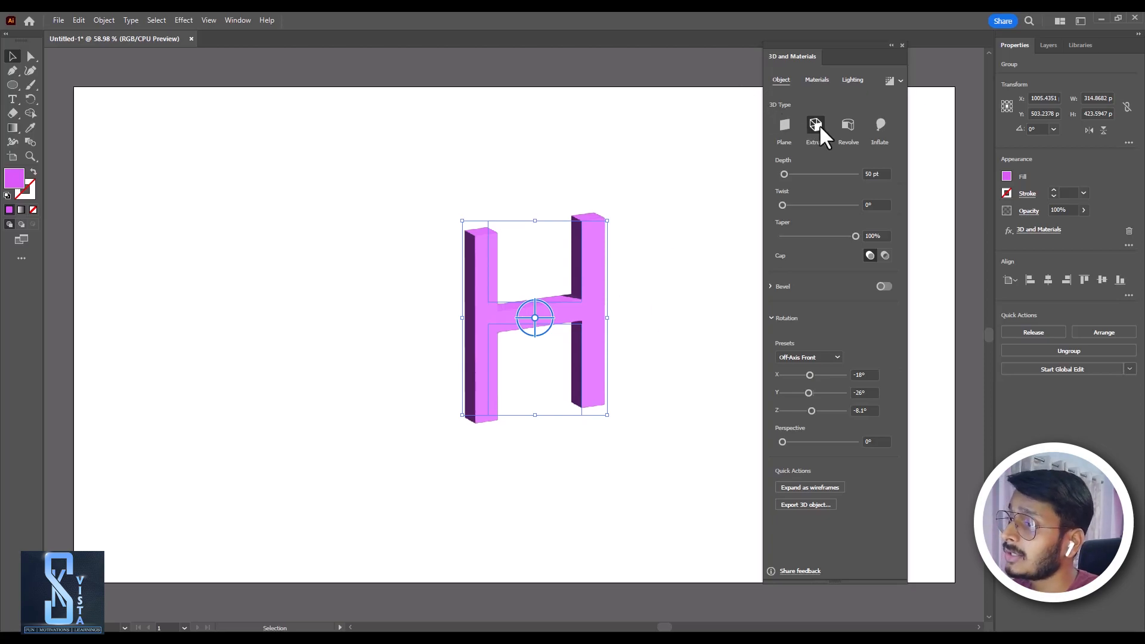
{"action": "left_click", "coordinate": [818, 126]}
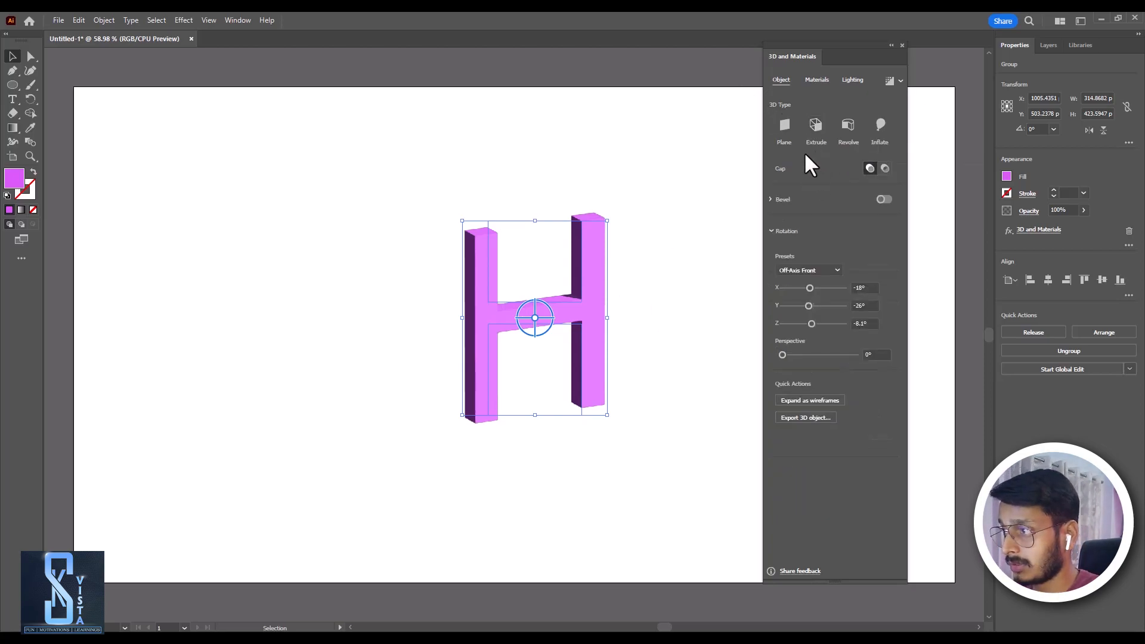
{"action": "left_click", "coordinate": [823, 123]}
{"action": "left_click_drag", "start_coordinate": [784, 174], "coordinate": [802, 204]}
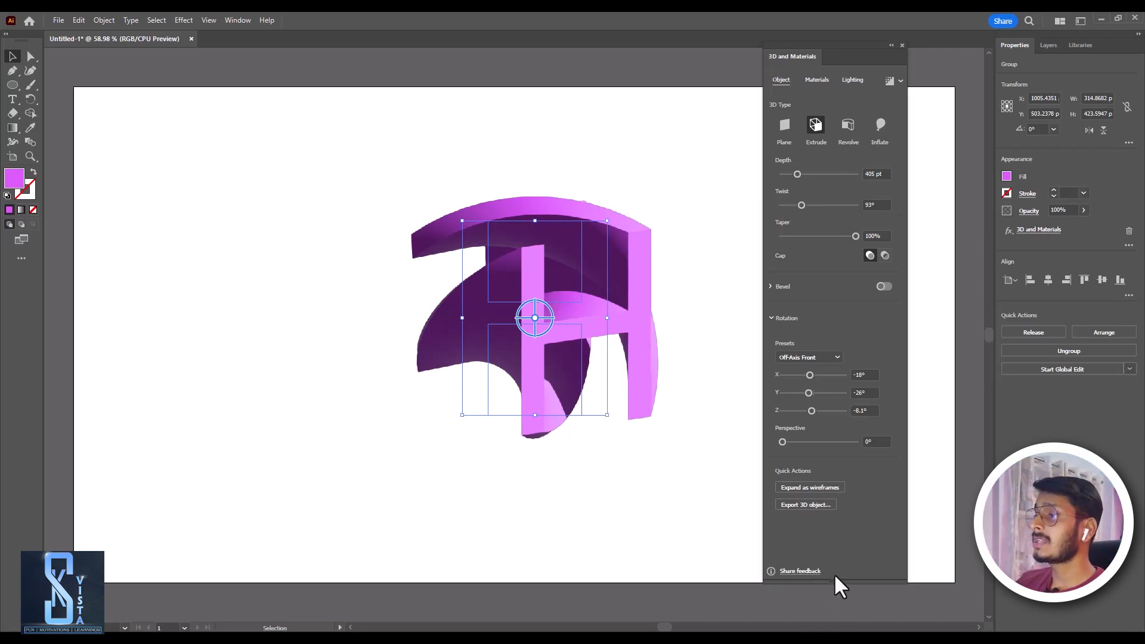
Remove the twist from the extruded H by setting it to 0°, and lower its taper to 1%
{"action": "left_click_drag", "start_coordinate": [851, 237], "coordinate": [664, 223]}
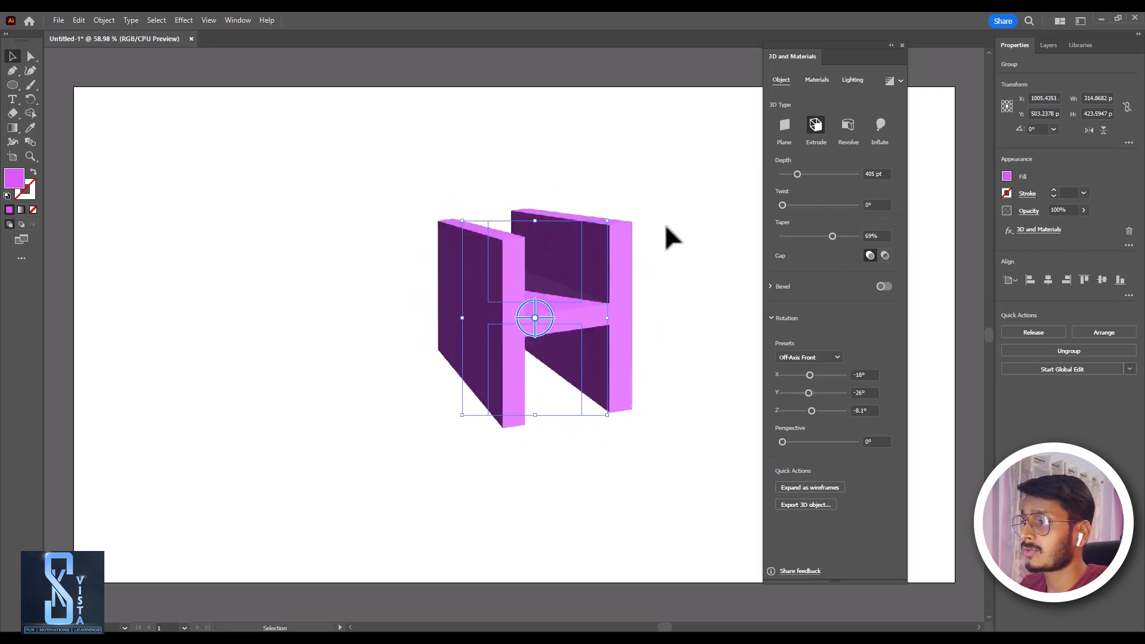
{"action": "left_click_drag", "start_coordinate": [843, 236], "coordinate": [772, 205]}
{"action": "left_click_drag", "start_coordinate": [825, 235], "coordinate": [726, 233]}
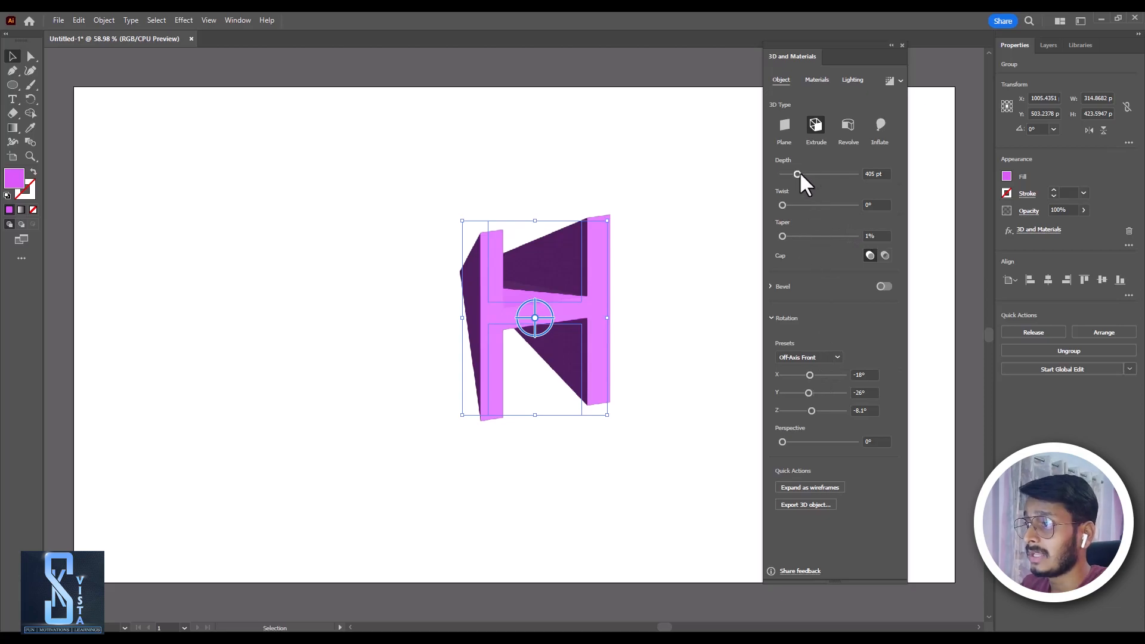
Try an extrusion depth of 1023 pt, re-enter a 1% taper, and reduce the depth to 356 pt
{"action": "left_click_drag", "start_coordinate": [798, 174], "coordinate": [821, 174]}
{"action": "mouse_move", "coordinate": [841, 235]}
{"action": "left_mouse_down"}
{"action": "mouse_move", "coordinate": [868, 241]}
{"action": "mouse_move", "coordinate": [838, 237]}
{"action": "left_mouse_up"}
{"action": "type", "text": "1"}
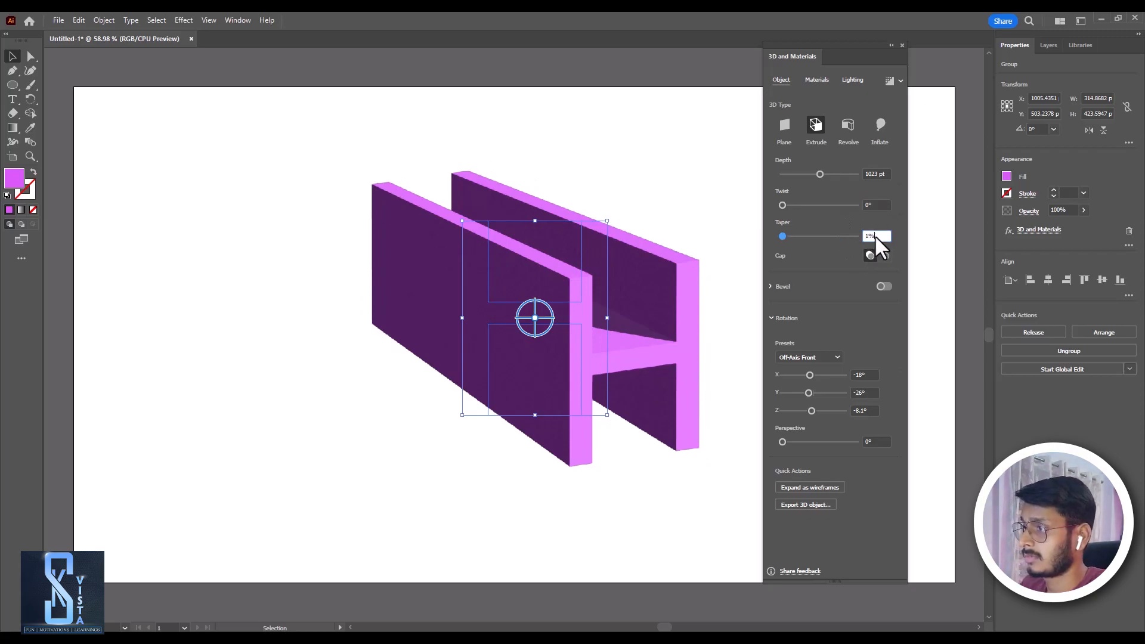
{"action": "key", "text": "Return"}
{"action": "left_click_drag", "start_coordinate": [820, 174], "coordinate": [795, 173]}
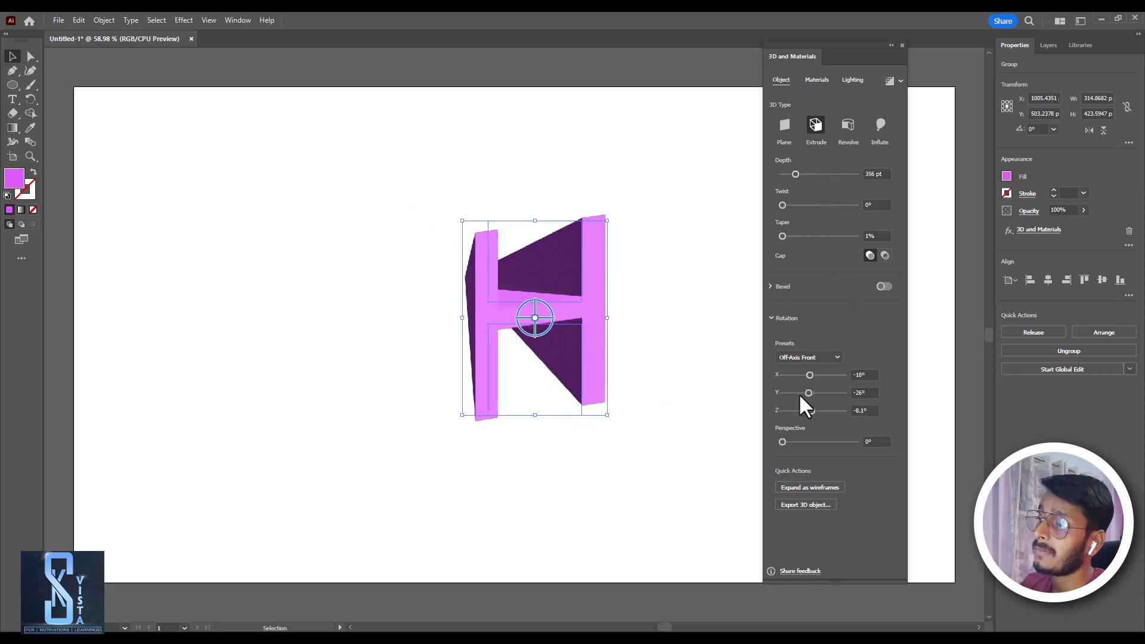
Rotate the tapered H to -49° about the X axis, and delete it from the artboard
{"action": "mouse_move", "coordinate": [807, 375]}
{"action": "left_mouse_down"}
{"action": "mouse_move", "coordinate": [817, 372]}
{"action": "mouse_move", "coordinate": [804, 372]}
{"action": "left_mouse_up"}
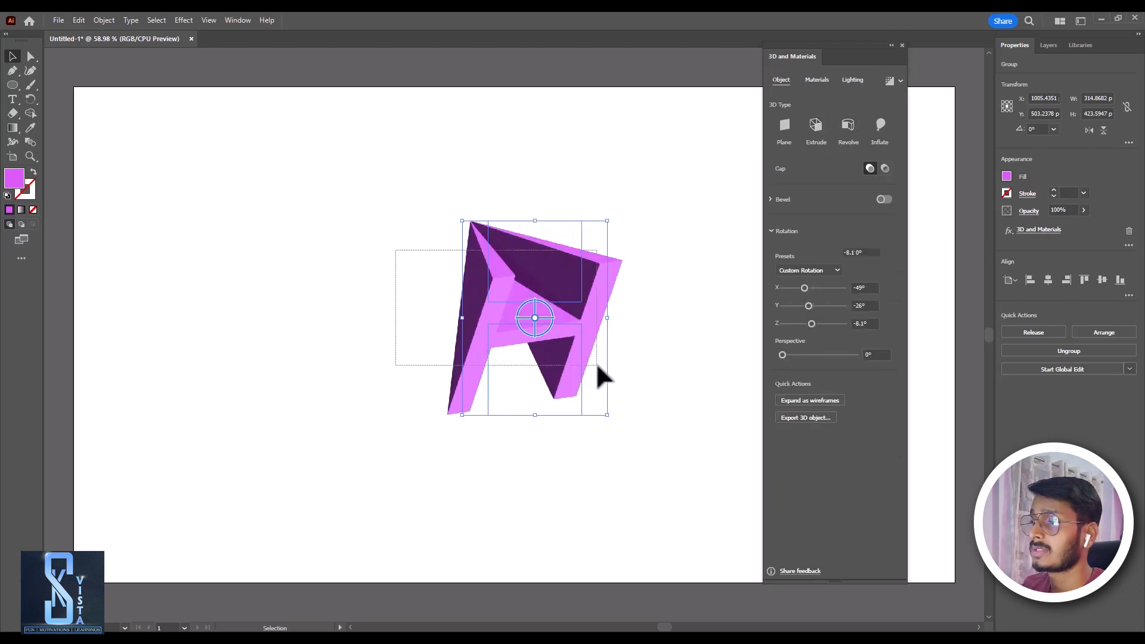
{"action": "key", "text": "Delete"}
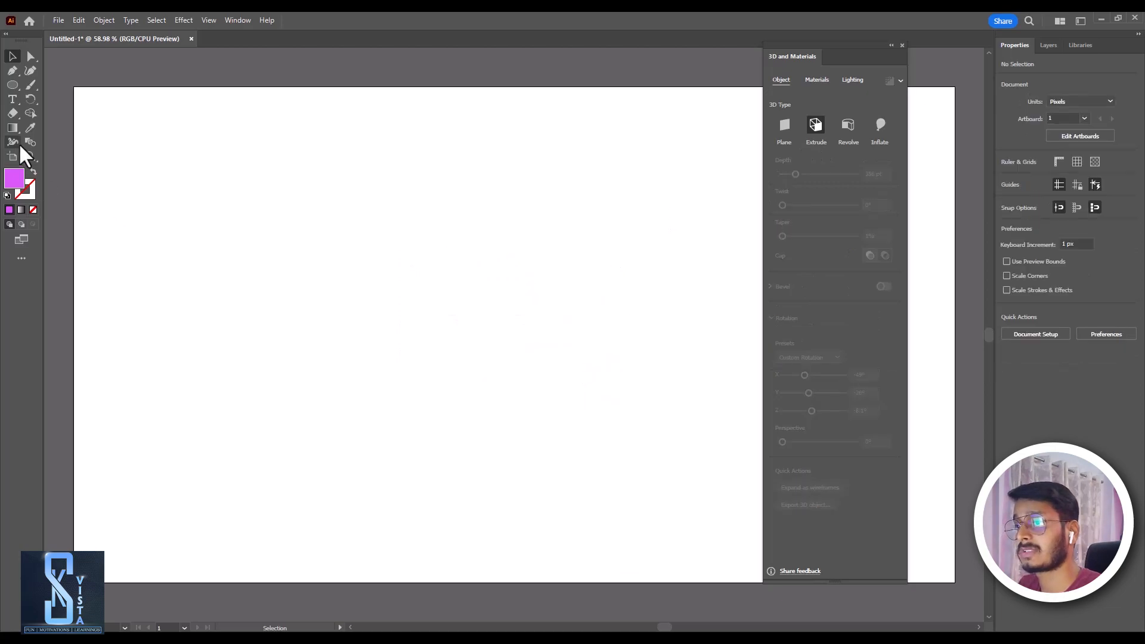
Add a new "H" as point text, position it near the artboard's centre, and enlarge it to about 672 pt
{"action": "left_click", "coordinate": [13, 100]}
{"action": "left_click", "coordinate": [336, 284]}
{"action": "type", "text": "H"}
{"action": "left_click", "coordinate": [12, 56]}
{"action": "left_click_drag", "start_coordinate": [349, 278], "coordinate": [383, 205]}
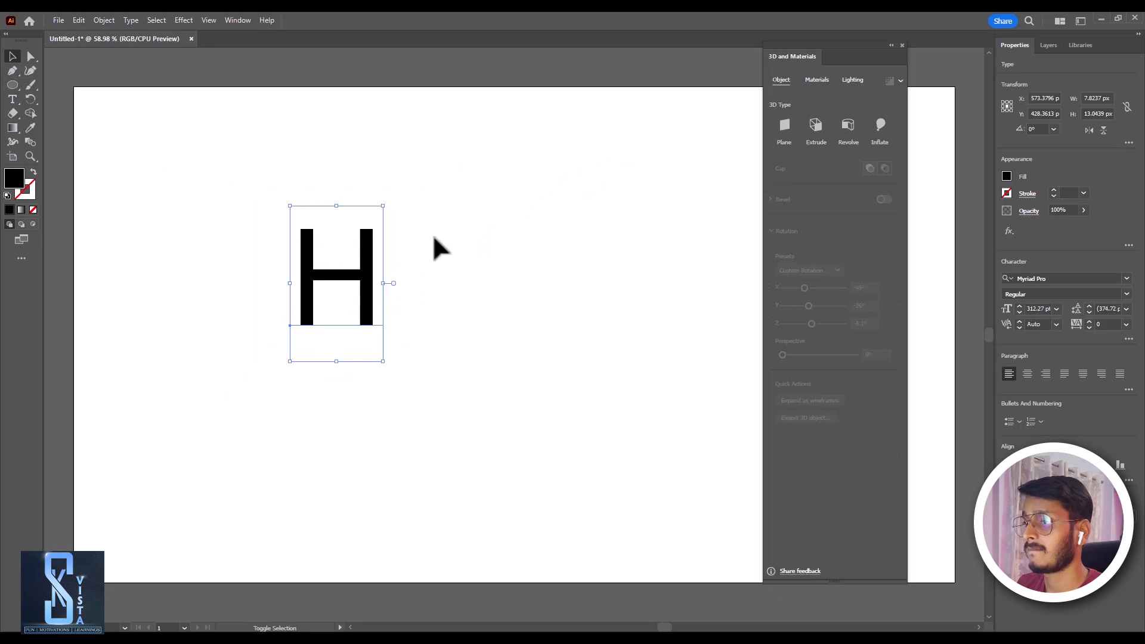
{"action": "left_click_drag", "start_coordinate": [389, 299], "coordinate": [532, 320]}
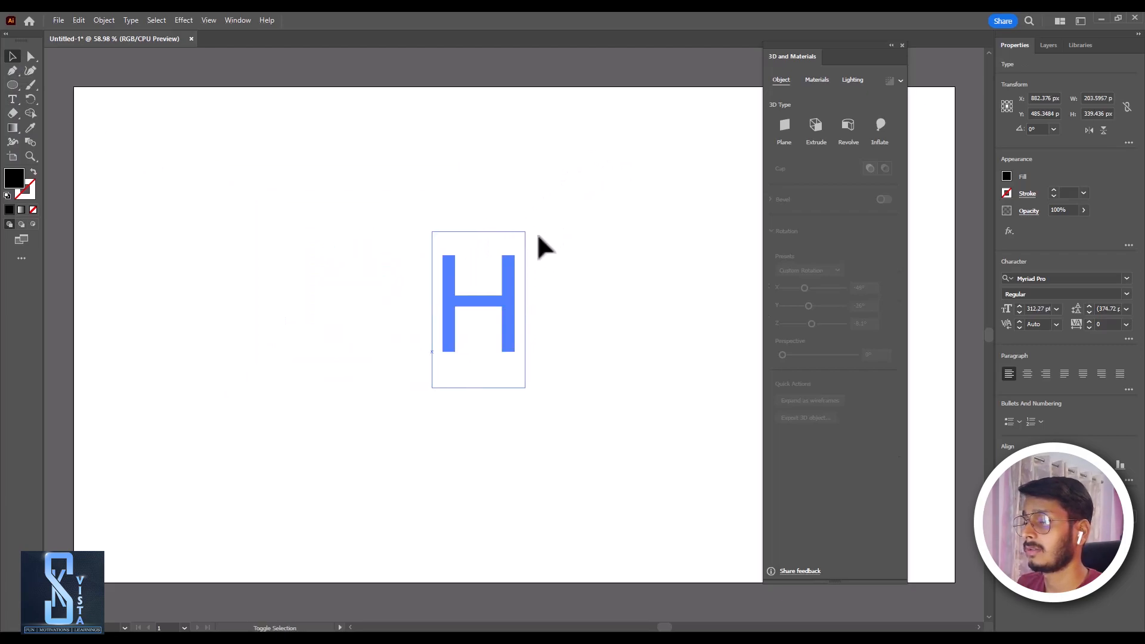
{"action": "left_click_drag", "start_coordinate": [527, 235], "coordinate": [653, 143]}
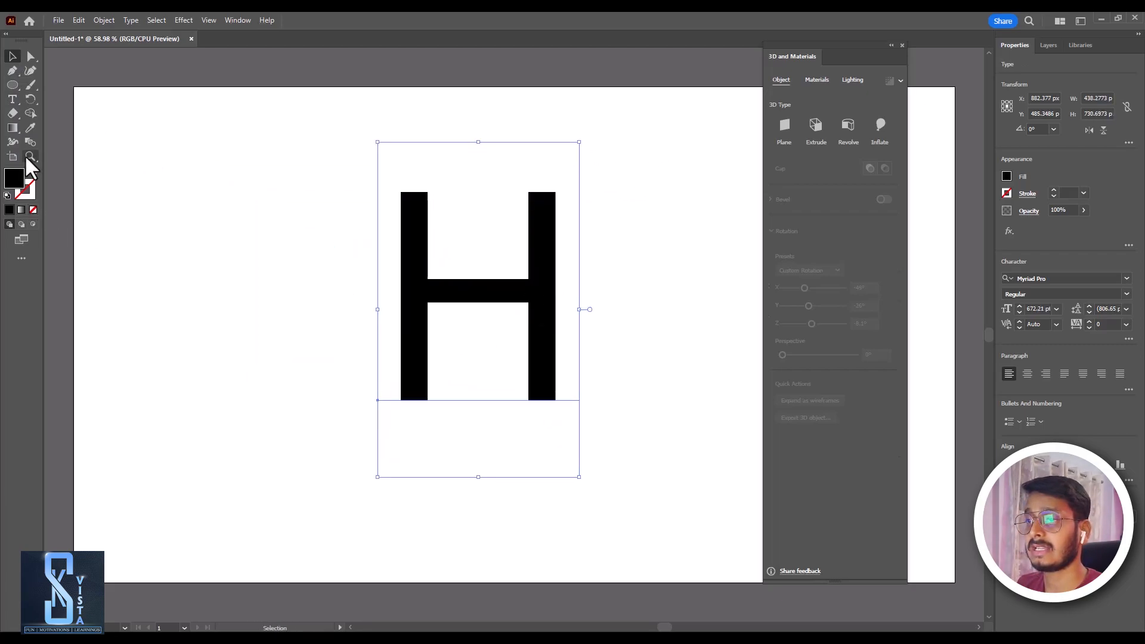
Change the new letter H's fill colour from black to a bright magenta
{"action": "double_click", "coordinate": [14, 178]}
{"action": "left_click", "coordinate": [542, 278]}
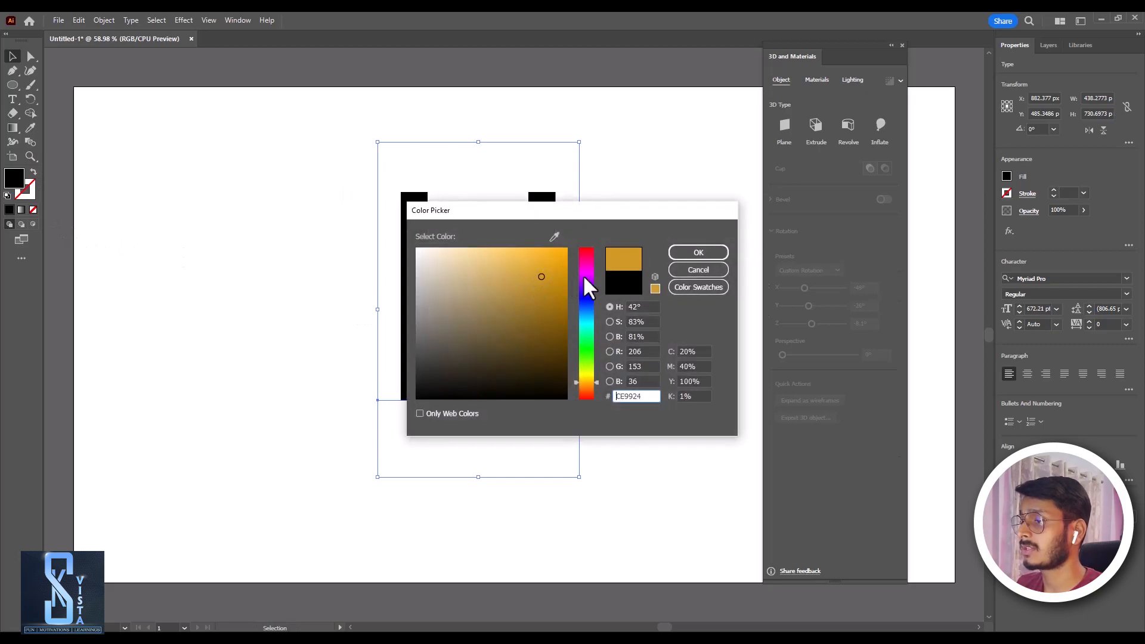
{"action": "left_click", "coordinate": [587, 274]}
{"action": "left_click", "coordinate": [541, 258]}
{"action": "left_click", "coordinate": [697, 253]}
Extrude the magenta H to a depth of 130 pt and rotate it to X 2°, Y -2°, Z -5° with 0° perspective
{"action": "left_click", "coordinate": [816, 126]}
{"action": "mouse_move", "coordinate": [784, 174]}
{"action": "left_mouse_down"}
{"action": "mouse_move", "coordinate": [827, 173]}
{"action": "mouse_move", "coordinate": [791, 172]}
{"action": "left_mouse_up"}
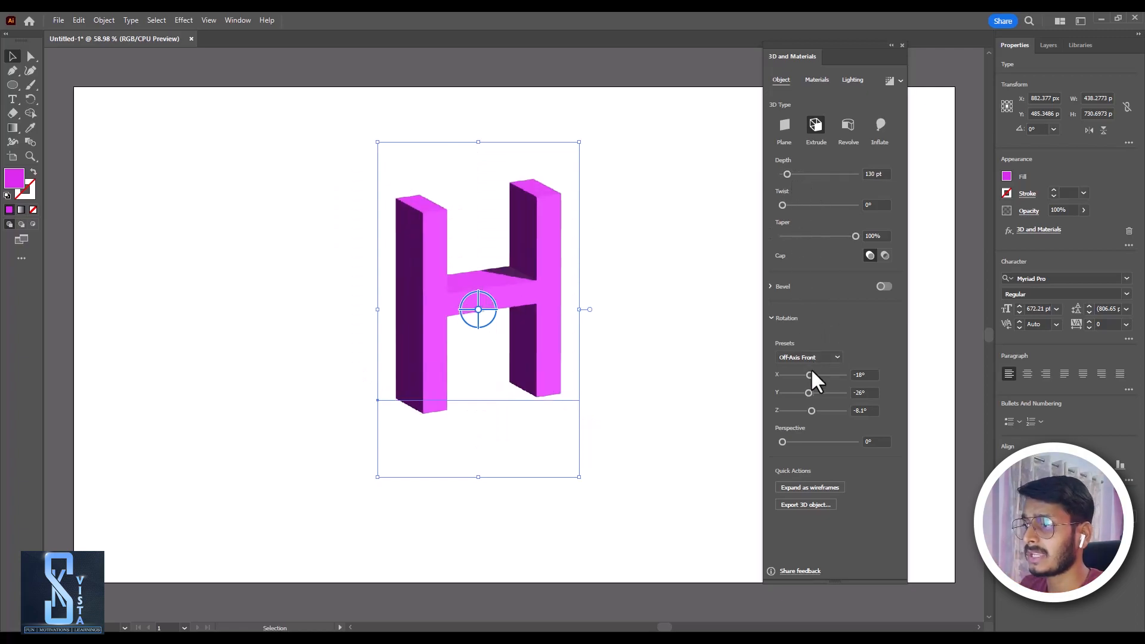
{"action": "mouse_move", "coordinate": [811, 373]}
{"action": "left_mouse_down"}
{"action": "mouse_move", "coordinate": [830, 372]}
{"action": "mouse_move", "coordinate": [796, 372]}
{"action": "mouse_move", "coordinate": [821, 392]}
{"action": "mouse_move", "coordinate": [799, 392]}
{"action": "mouse_move", "coordinate": [813, 414]}
{"action": "mouse_move", "coordinate": [828, 416]}
{"action": "mouse_move", "coordinate": [813, 415]}
{"action": "mouse_move", "coordinate": [804, 413]}
{"action": "mouse_move", "coordinate": [816, 378]}
{"action": "mouse_move", "coordinate": [831, 376]}
{"action": "left_mouse_up"}
{"action": "left_click_drag", "start_coordinate": [815, 441], "coordinate": [776, 440]}
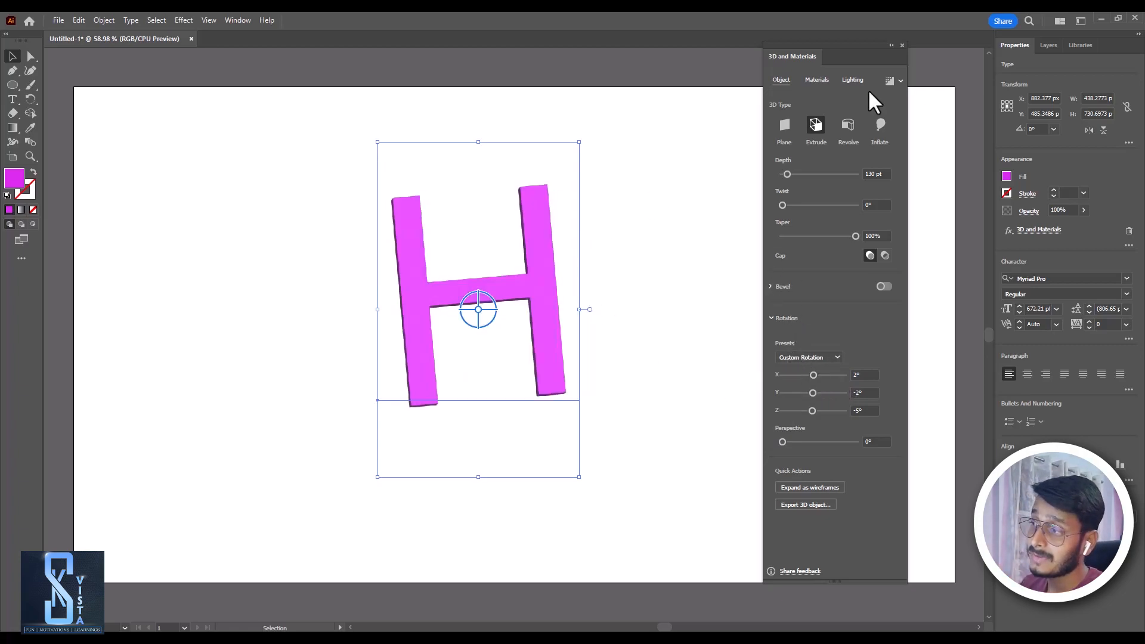
Switch the H's 3D type to Inflate, rotate it to X -26° and Y 22°, and increase its depth to 504 pt
{"action": "left_click", "coordinate": [882, 124]}
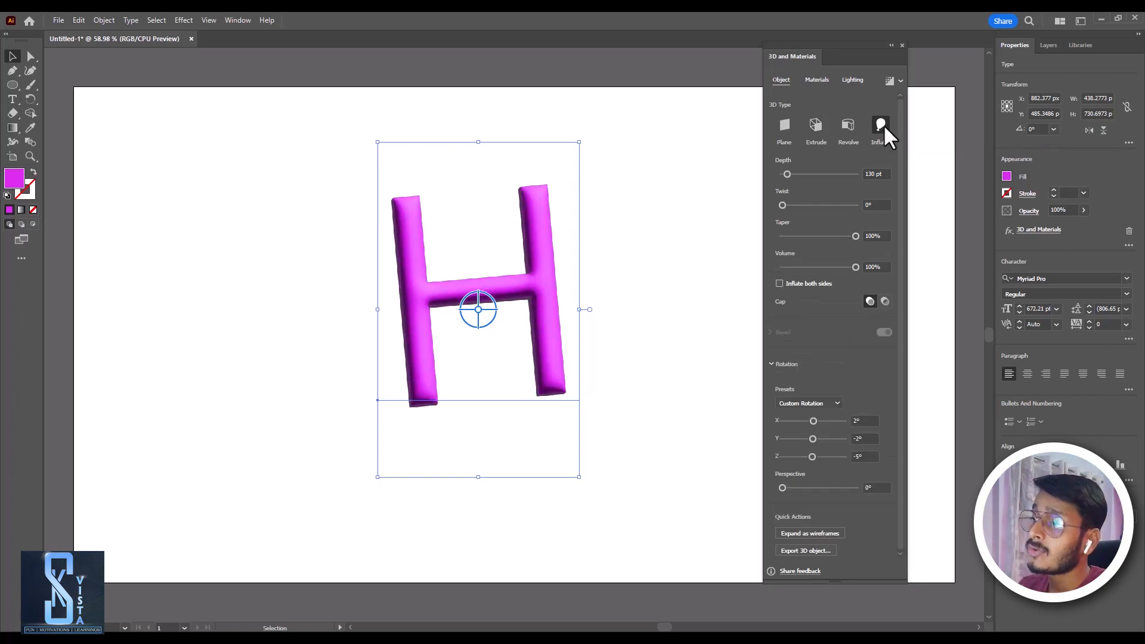
{"action": "mouse_move", "coordinate": [820, 420]}
{"action": "left_mouse_down"}
{"action": "mouse_move", "coordinate": [808, 421]}
{"action": "mouse_move", "coordinate": [815, 442]}
{"action": "left_mouse_up"}
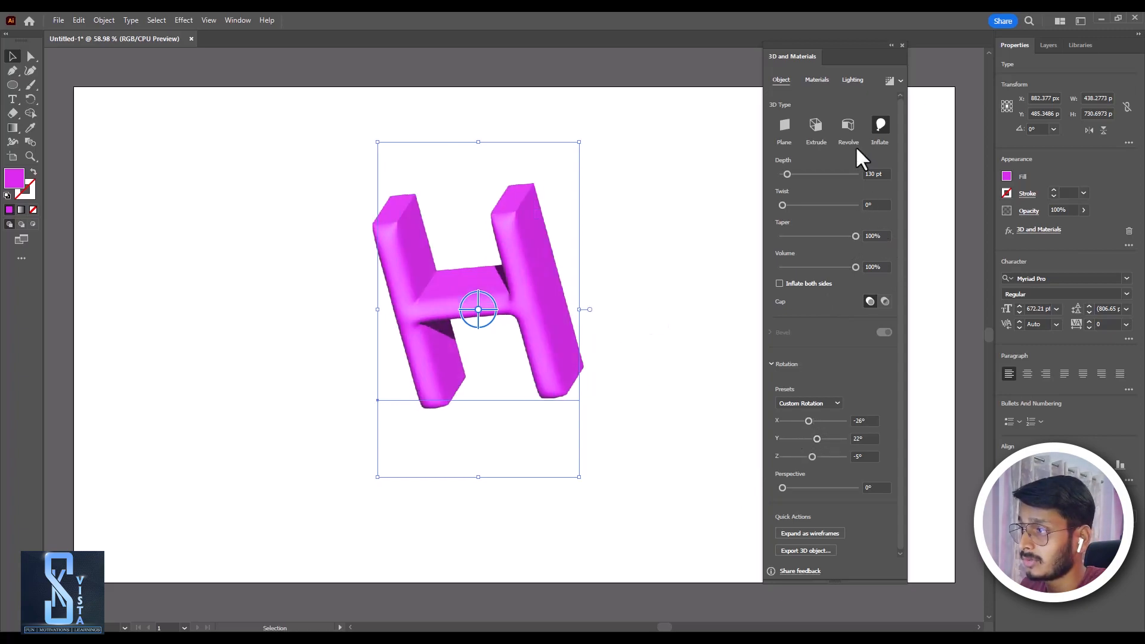
{"action": "mouse_move", "coordinate": [786, 174]}
{"action": "left_mouse_down"}
{"action": "mouse_move", "coordinate": [775, 174]}
{"action": "mouse_move", "coordinate": [797, 174]}
{"action": "left_mouse_up"}
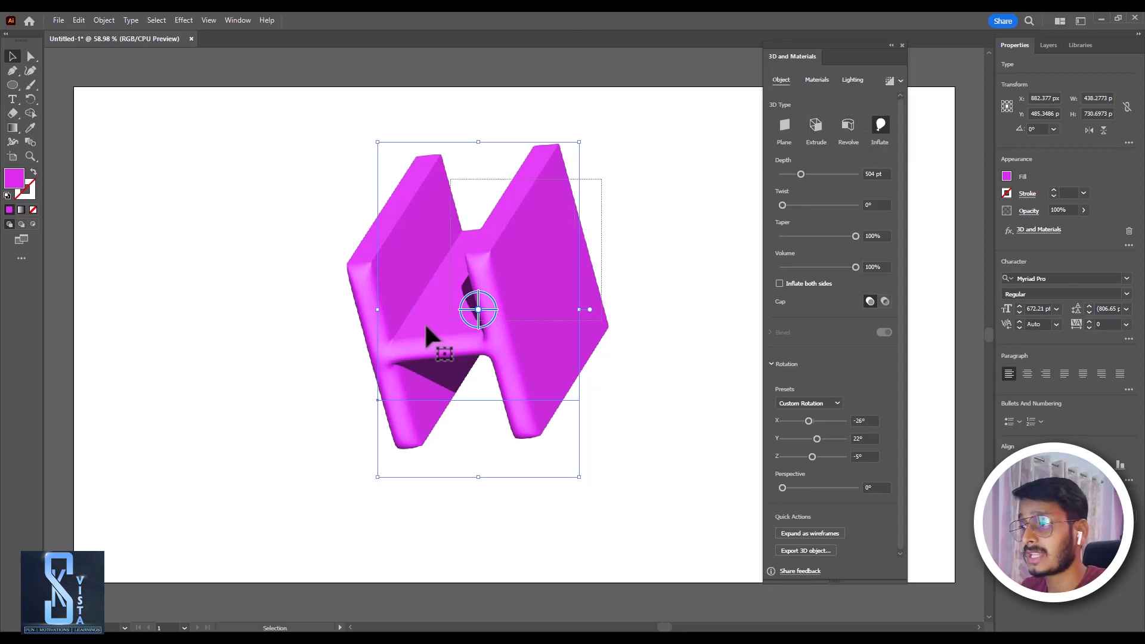
Delete the inflated H and draw a magenta star about 945 px wide and 899 px high near the artboard's centre
{"action": "key", "text": "Delete"}
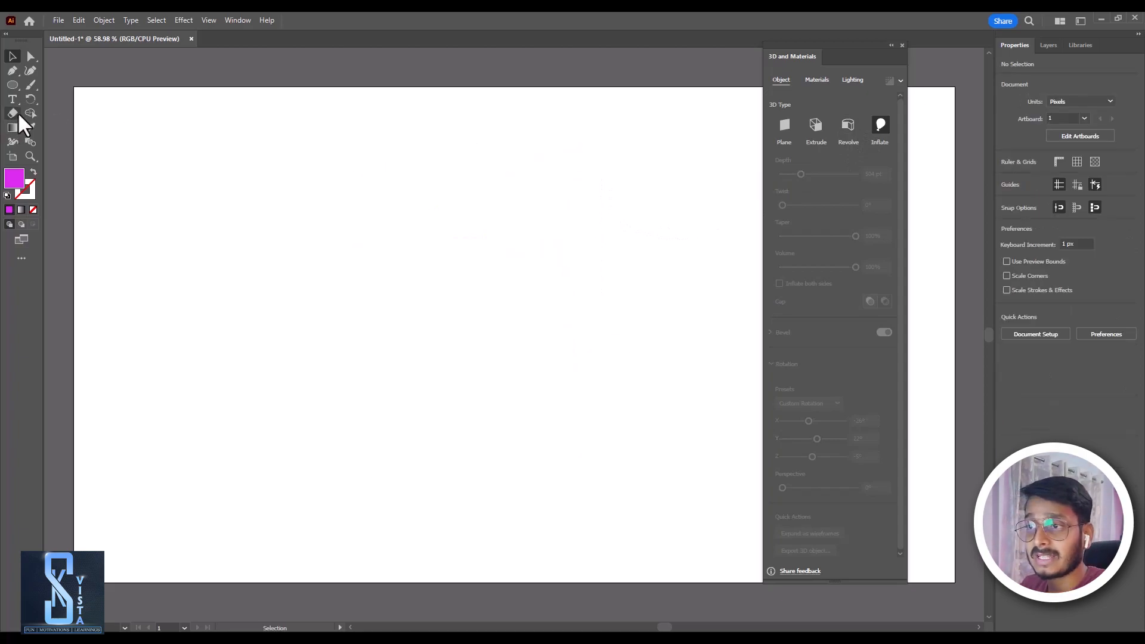
{"action": "left_click_drag", "start_coordinate": [14, 90], "coordinate": [62, 127]}
{"action": "left_click_drag", "start_coordinate": [443, 324], "coordinate": [623, 441]}
{"action": "left_click", "coordinate": [13, 57]}
{"action": "left_click_drag", "start_coordinate": [421, 272], "coordinate": [446, 317]}
Slightly round the star's outer tips and inner corners
{"action": "left_click", "coordinate": [31, 56]}
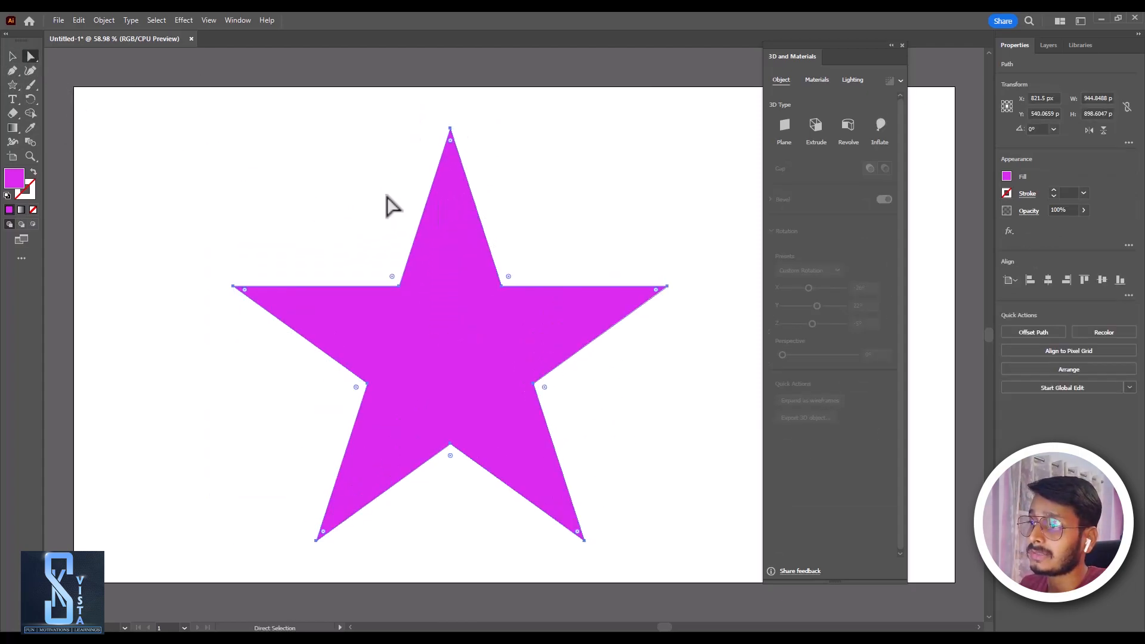
{"action": "left_click_drag", "start_coordinate": [450, 141], "coordinate": [463, 165]}
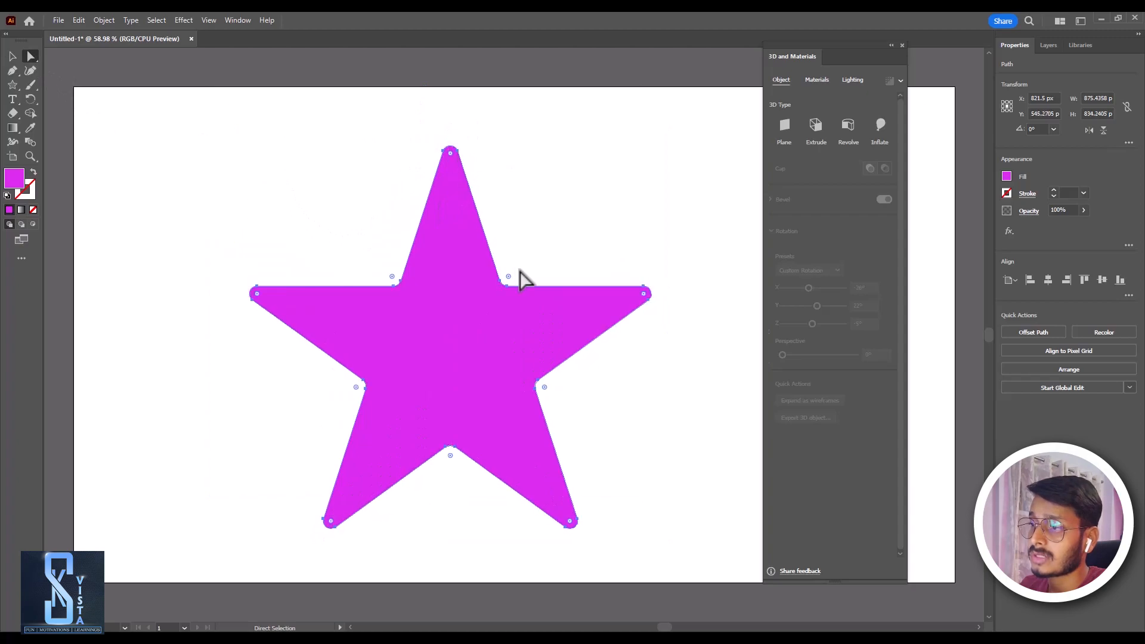
{"action": "left_click_drag", "start_coordinate": [511, 278], "coordinate": [507, 292]}
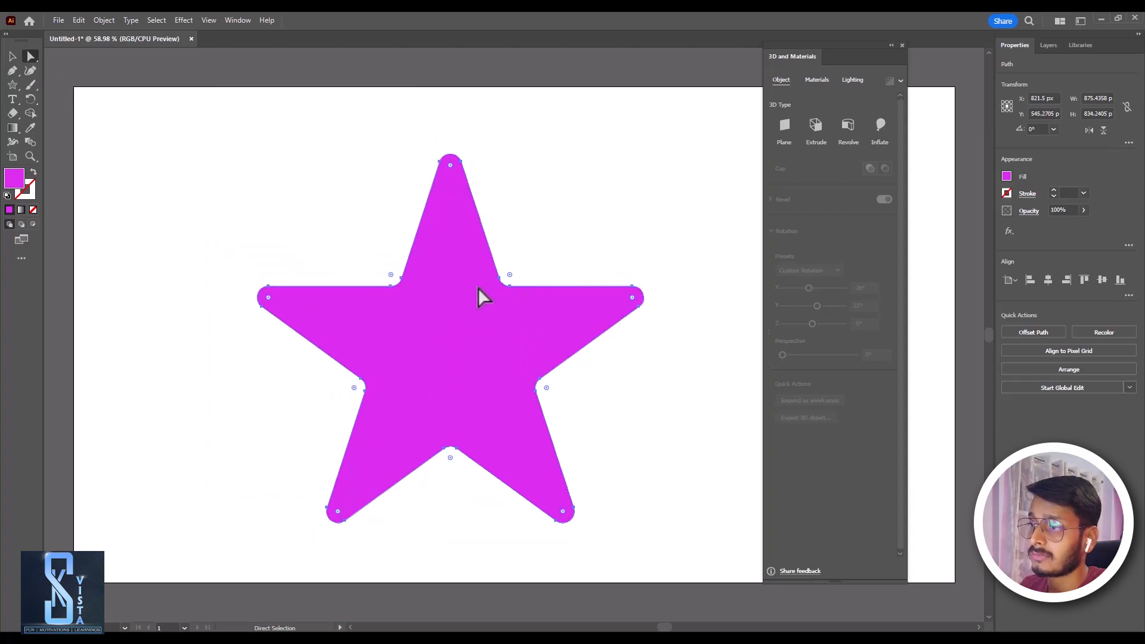
Inflate the rounded star, rotate it to Y -79° and set its depth to 81 pt
{"action": "left_click", "coordinate": [12, 58]}
{"action": "left_click", "coordinate": [485, 256]}
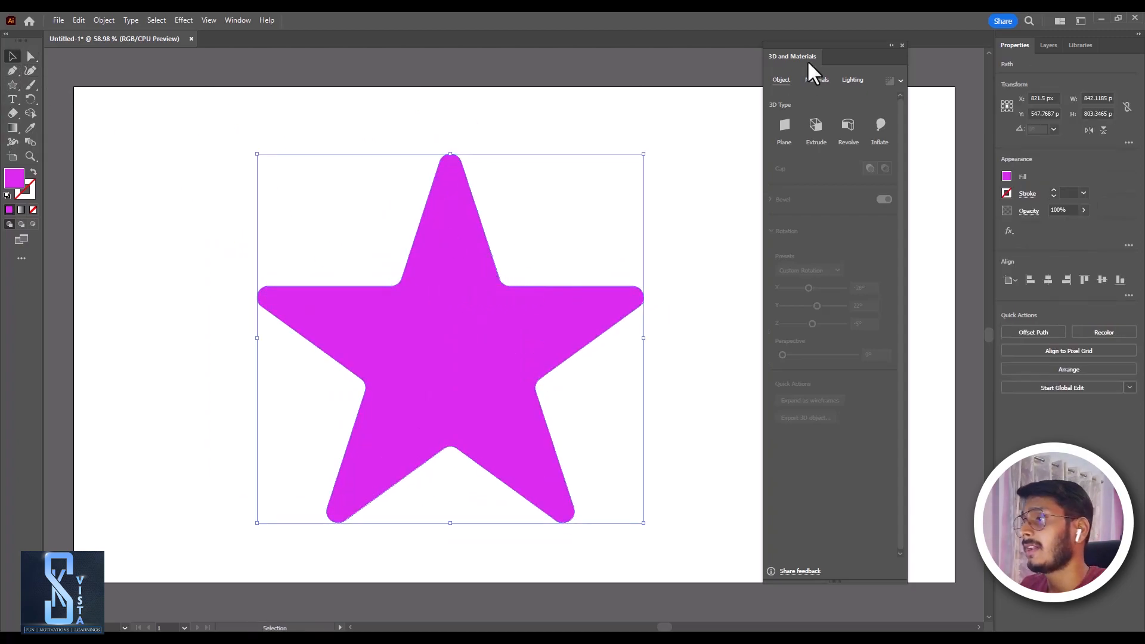
{"action": "left_click", "coordinate": [881, 123]}
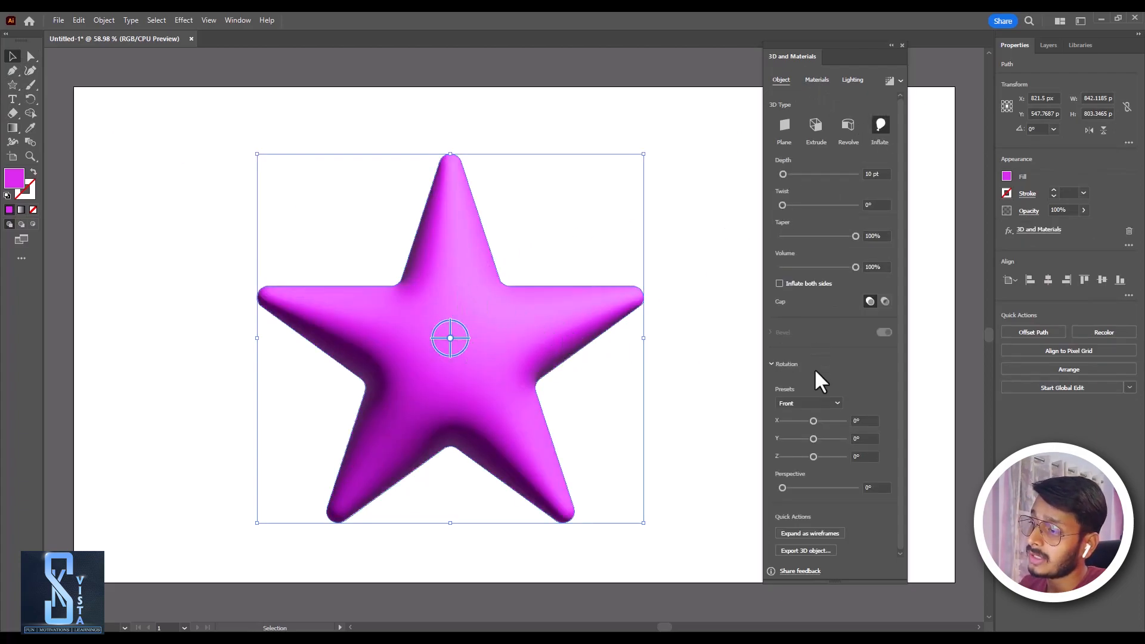
{"action": "left_click_drag", "start_coordinate": [815, 439], "coordinate": [822, 439]}
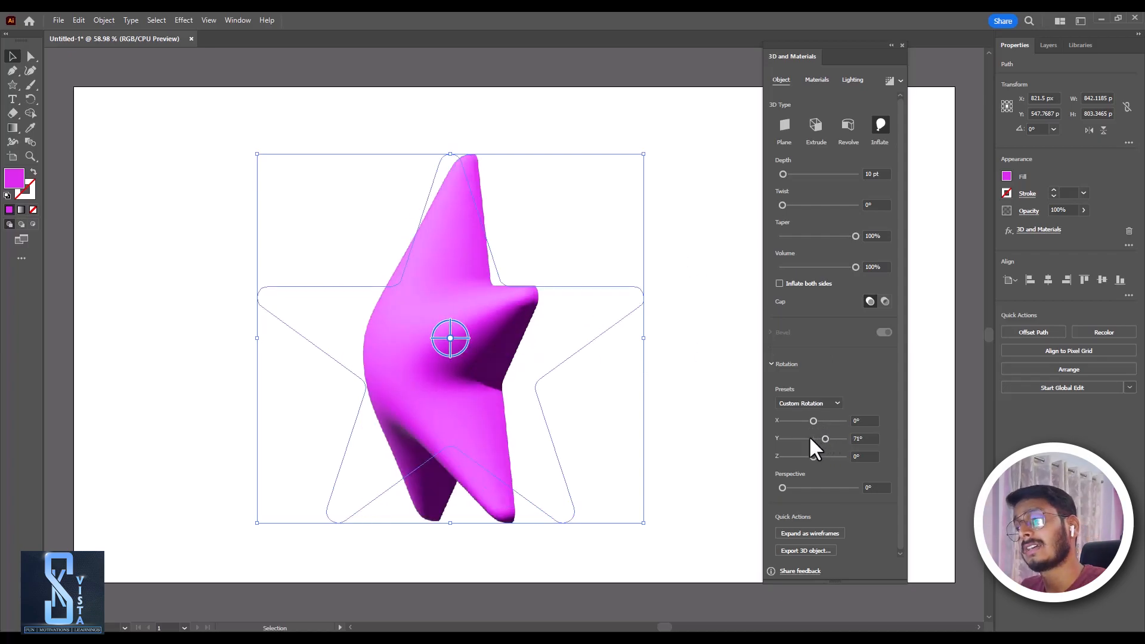
{"action": "left_click_drag", "start_coordinate": [825, 439], "coordinate": [802, 439]}
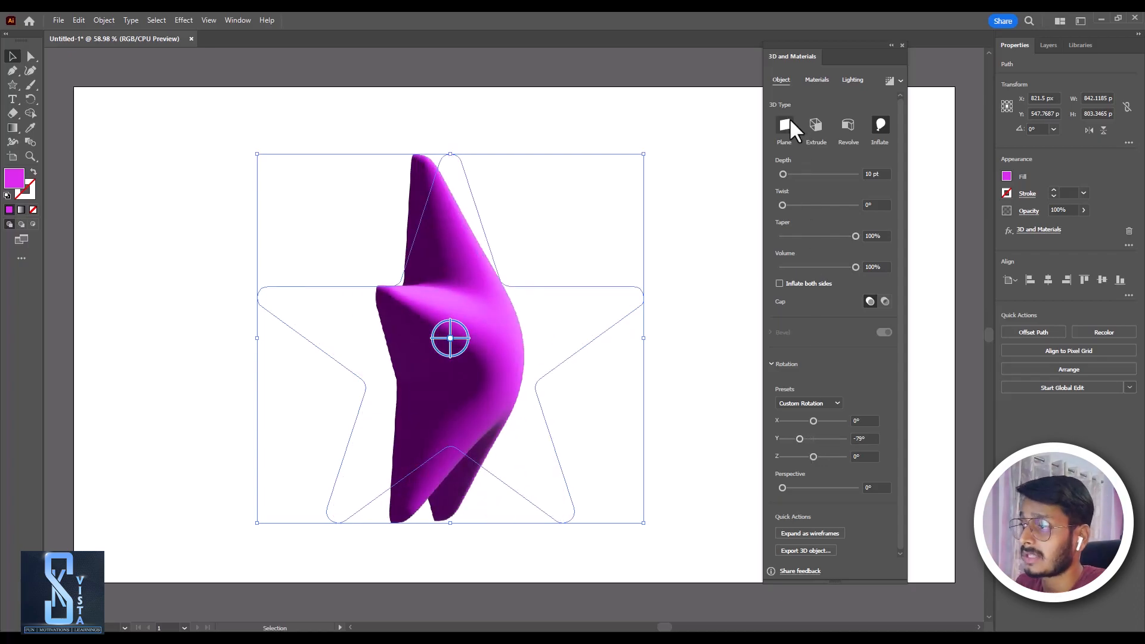
{"action": "left_click_drag", "start_coordinate": [783, 174], "coordinate": [782, 206]}
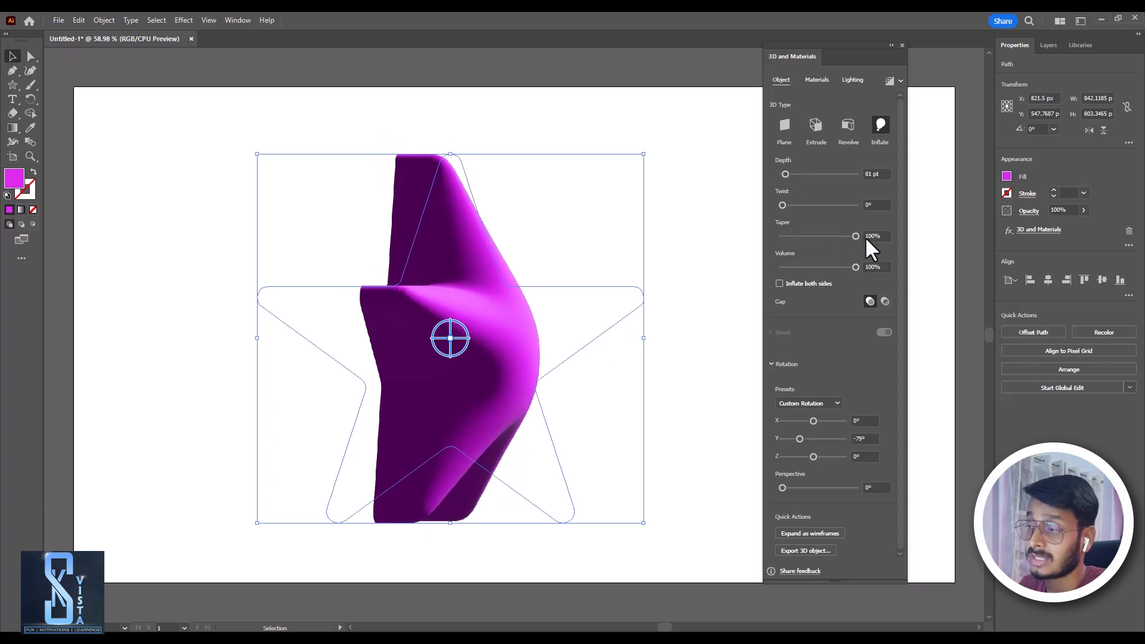
Try the star's volume at 0%, restore it to 100%, and turn on inflation of both sides
{"action": "left_click_drag", "start_coordinate": [842, 267], "coordinate": [778, 266]}
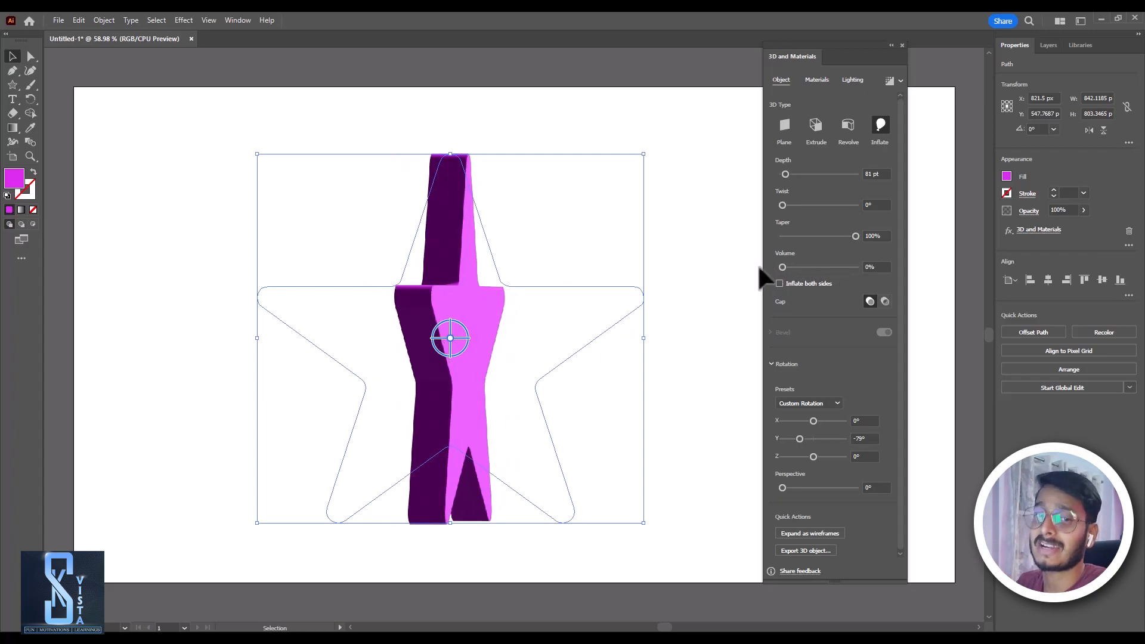
{"action": "left_click_drag", "start_coordinate": [783, 266], "coordinate": [881, 268]}
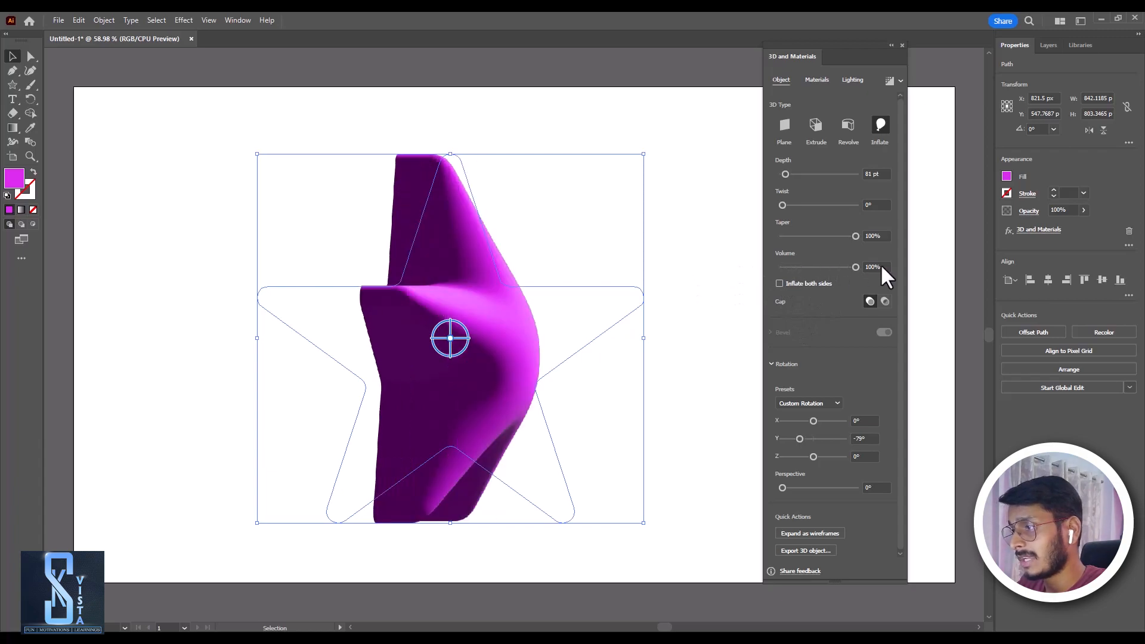
{"action": "left_click", "coordinate": [777, 283]}
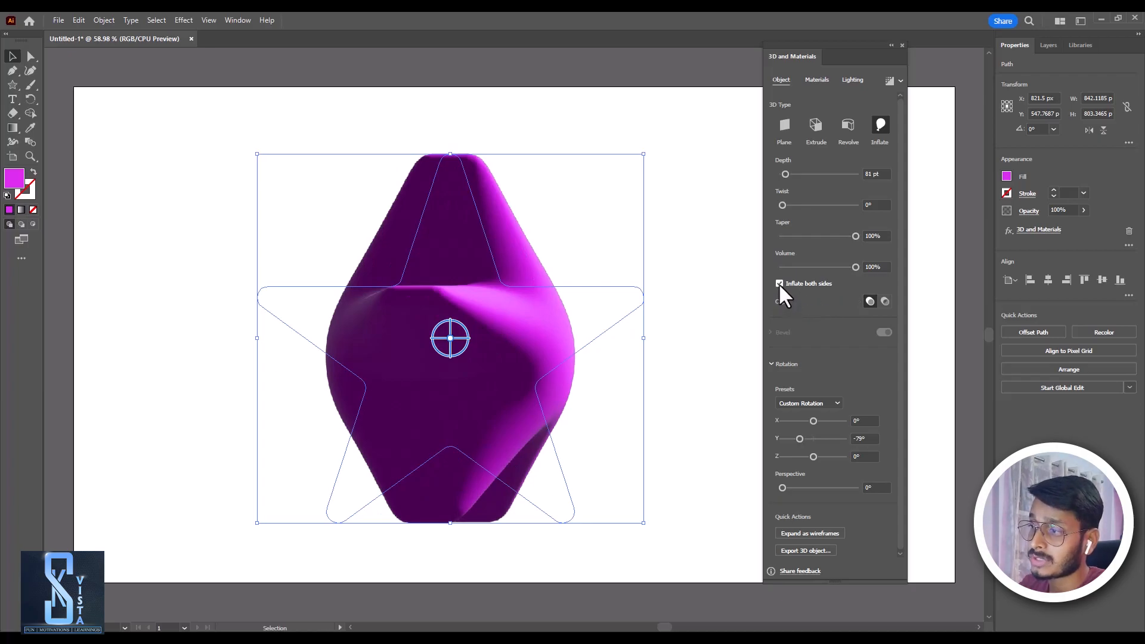
{"action": "left_click", "coordinate": [779, 284]}
{"action": "left_click", "coordinate": [779, 284]}
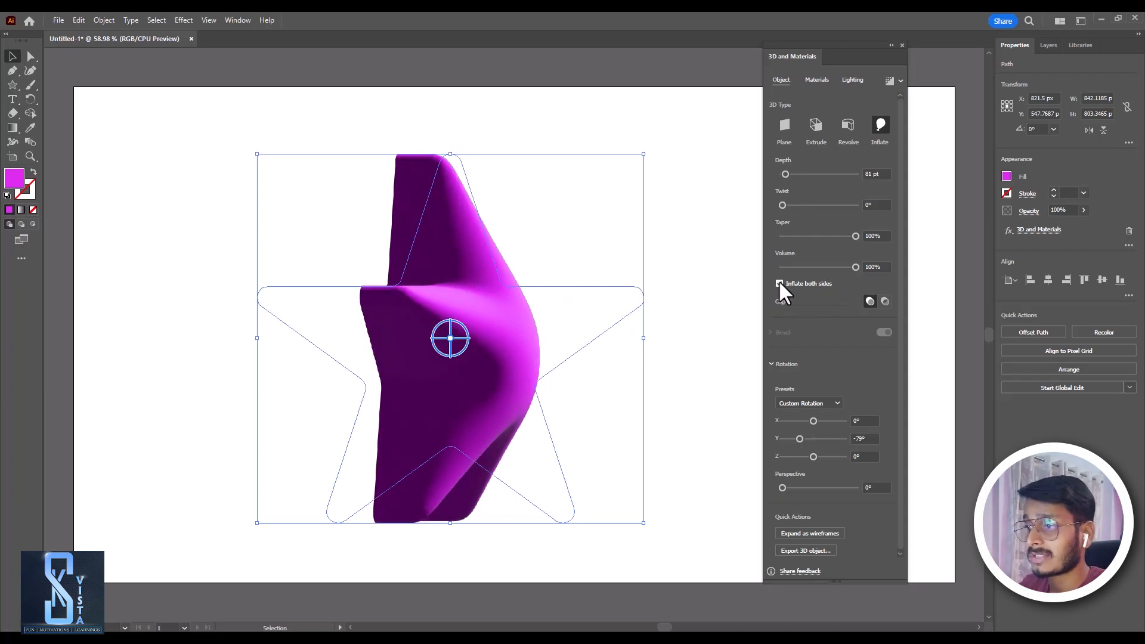
Compare the star's depth at 0 and 309 pt, return it to 0 pt, and rotate the star to about X 34°, Y -5°, Z -46° with 1° perspective
{"action": "mouse_move", "coordinate": [784, 174]}
{"action": "left_mouse_down"}
{"action": "mouse_move", "coordinate": [764, 173]}
{"action": "mouse_move", "coordinate": [796, 174]}
{"action": "mouse_move", "coordinate": [775, 180]}
{"action": "left_mouse_up"}
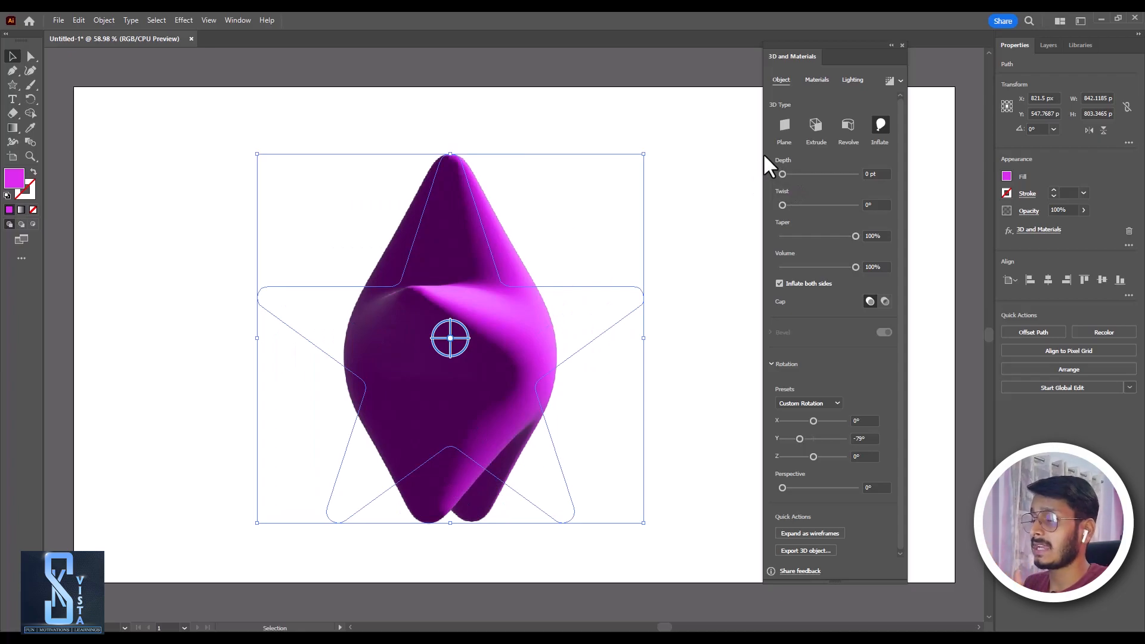
{"action": "left_click_drag", "start_coordinate": [782, 173], "coordinate": [793, 173]}
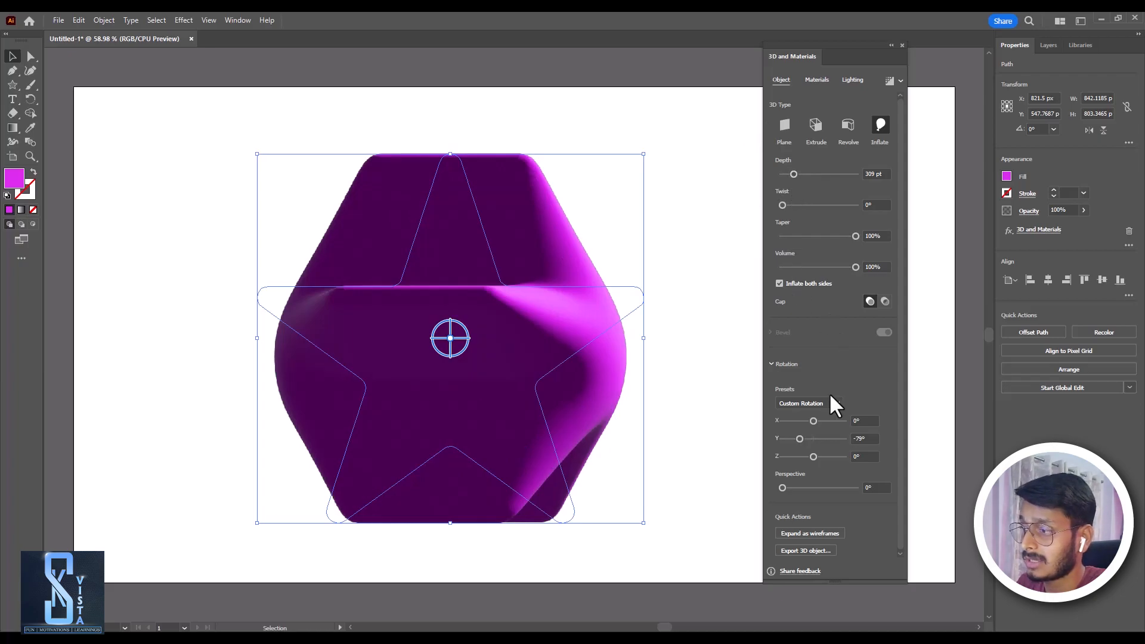
{"action": "left_click_drag", "start_coordinate": [811, 420], "coordinate": [814, 437]}
{"action": "left_click_drag", "start_coordinate": [793, 173], "coordinate": [768, 176]}
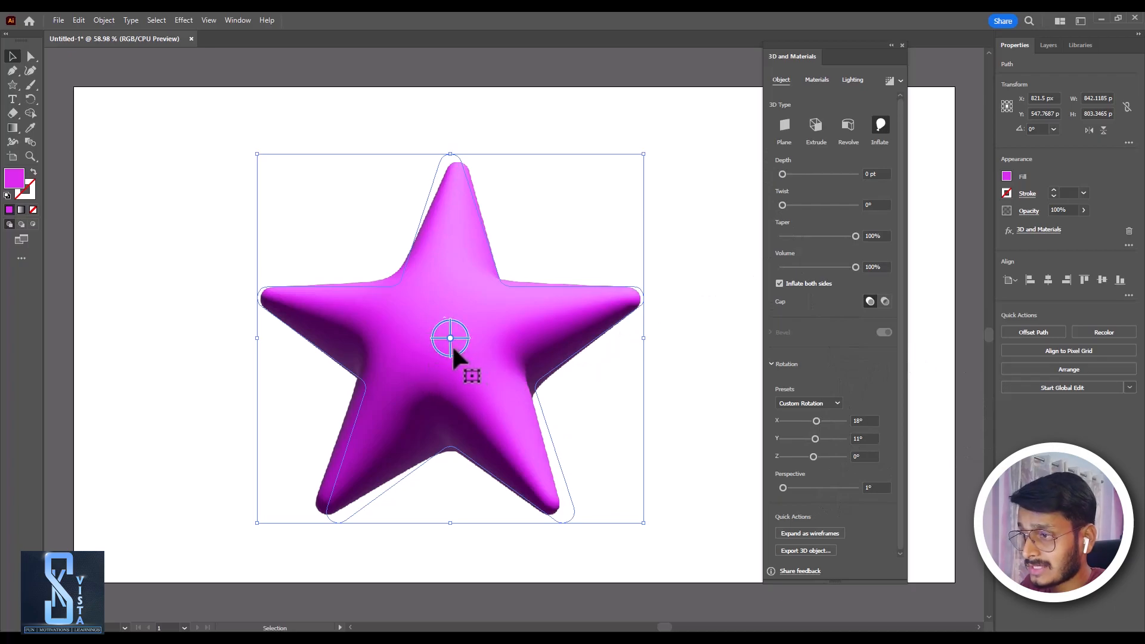
{"action": "mouse_move", "coordinate": [452, 350]}
{"action": "left_mouse_down"}
{"action": "mouse_move", "coordinate": [452, 363]}
{"action": "mouse_move", "coordinate": [468, 358]}
{"action": "mouse_move", "coordinate": [462, 333]}
{"action": "mouse_move", "coordinate": [449, 333]}
{"action": "mouse_move", "coordinate": [473, 338]}
{"action": "mouse_move", "coordinate": [460, 318]}
{"action": "mouse_move", "coordinate": [450, 334]}
{"action": "mouse_move", "coordinate": [465, 357]}
{"action": "mouse_move", "coordinate": [450, 335]}
{"action": "left_mouse_up"}
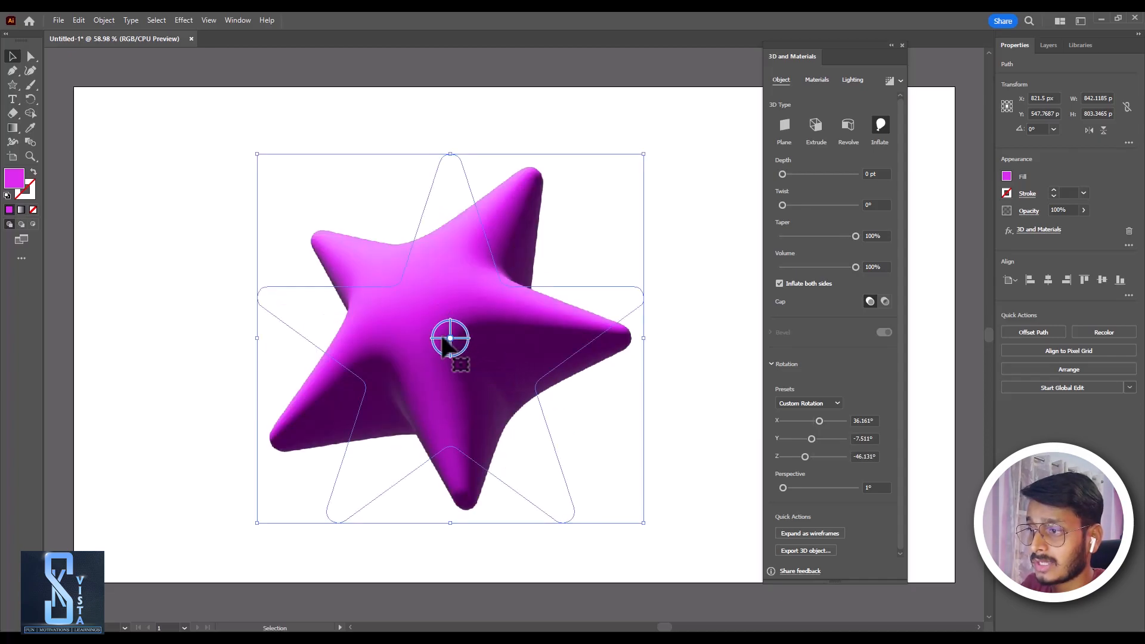
{"action": "mouse_move", "coordinate": [445, 338]}
{"action": "left_mouse_down"}
{"action": "mouse_move", "coordinate": [435, 341]}
{"action": "mouse_move", "coordinate": [450, 340]}
{"action": "left_mouse_up"}
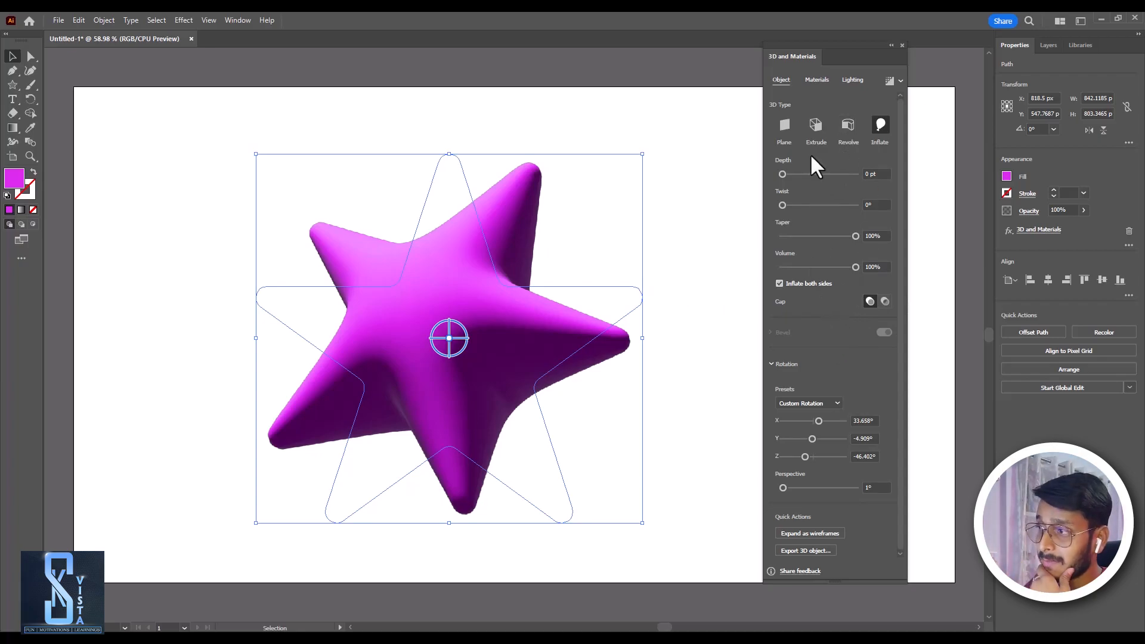
Apply the Natural Cowhide Leather material to the star and set its repeat to 25
{"action": "left_click", "coordinate": [818, 79]}
{"action": "left_click", "coordinate": [847, 79]}
{"action": "left_click", "coordinate": [815, 80]}
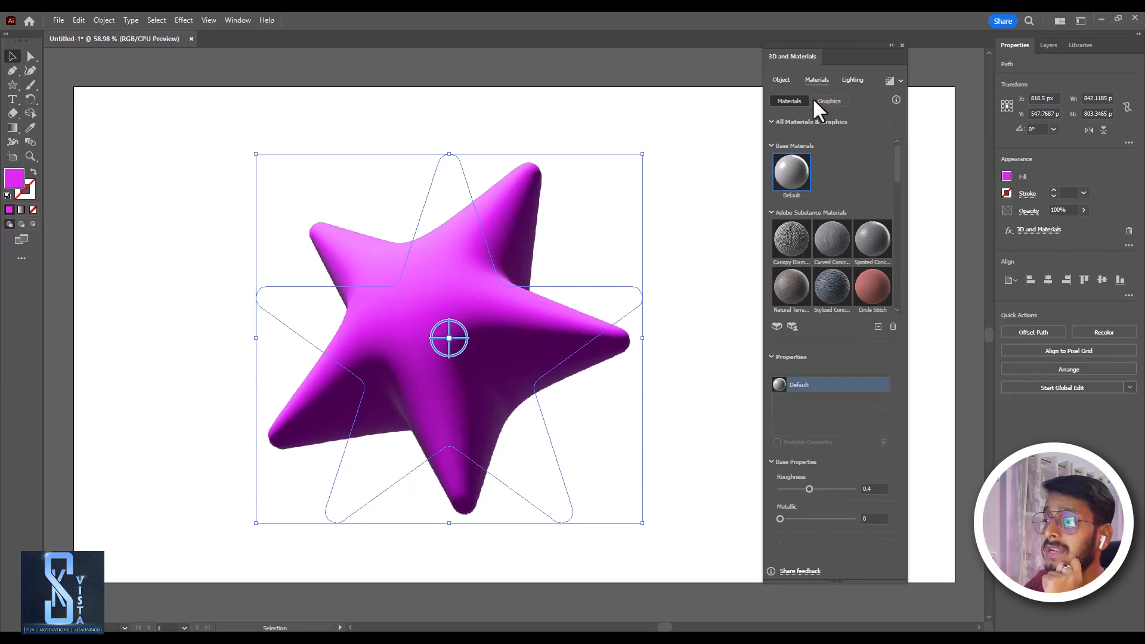
{"action": "scroll", "coordinate": [826, 250], "scroll_direction": "down", "scroll_amount": 2}
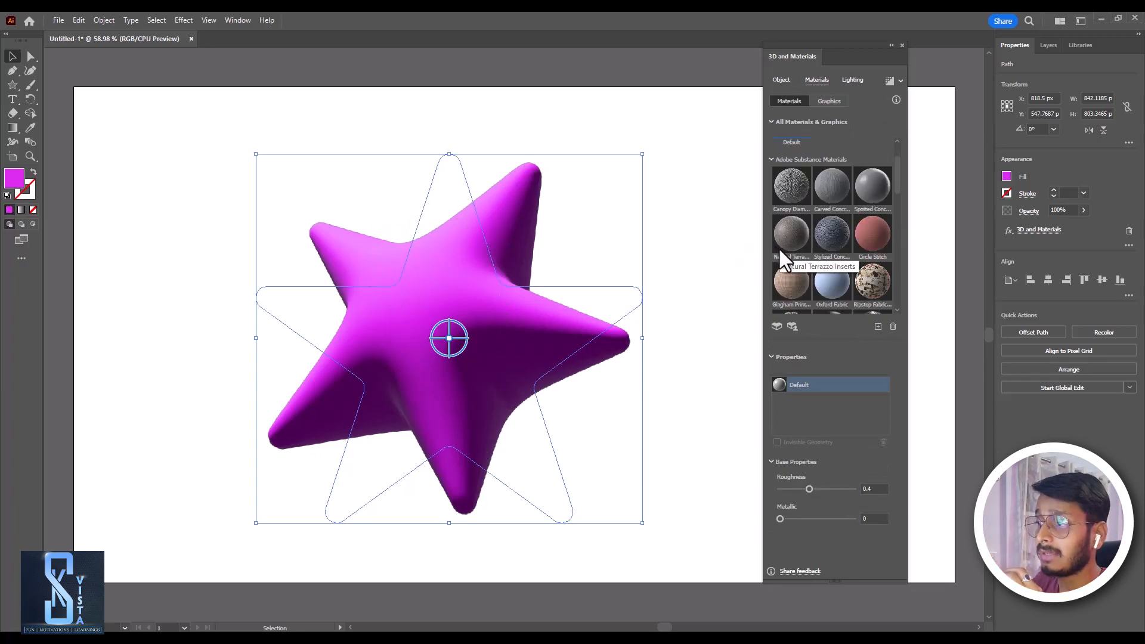
{"action": "scroll", "coordinate": [829, 246], "scroll_direction": "down", "scroll_amount": 2}
{"action": "left_click", "coordinate": [793, 275]}
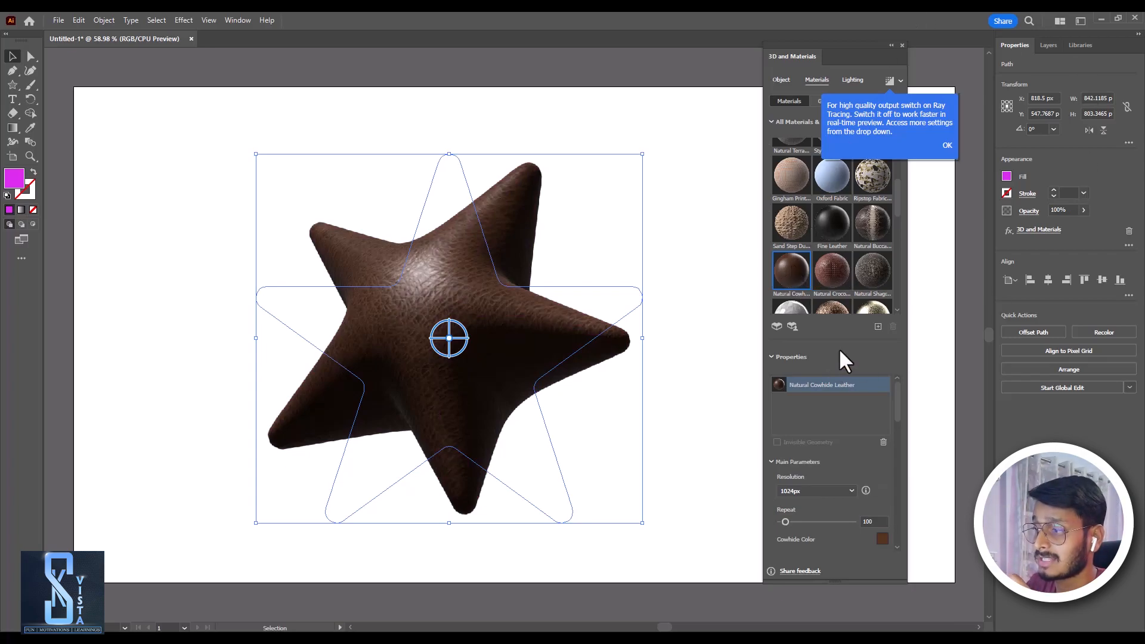
{"action": "scroll", "coordinate": [844, 441], "scroll_direction": "down", "scroll_amount": 3}
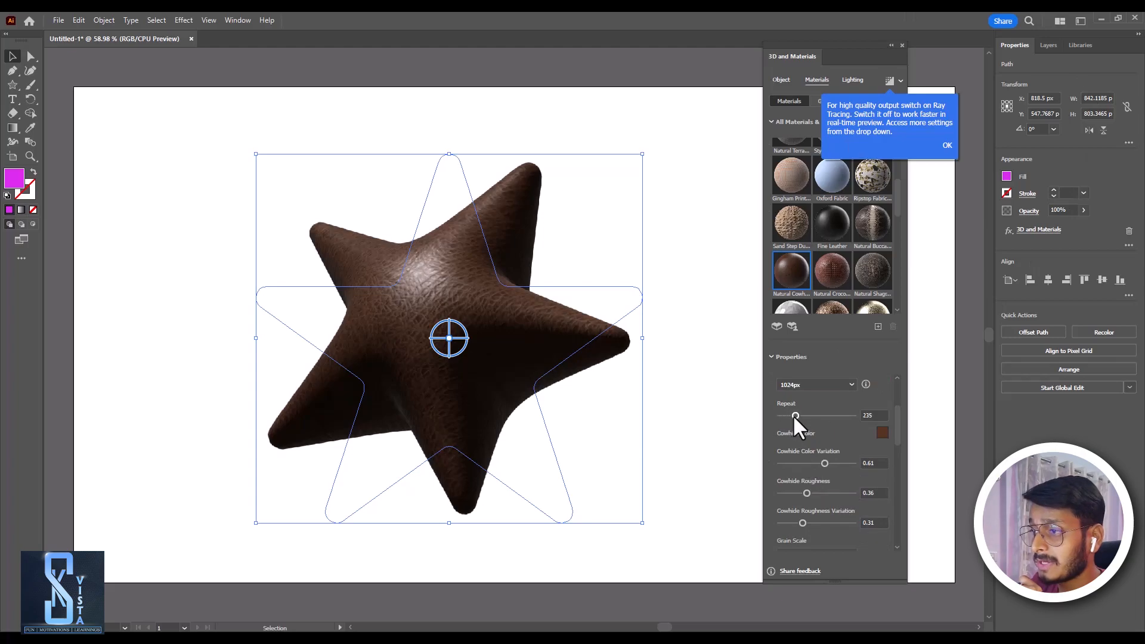
{"action": "left_click_drag", "start_coordinate": [800, 414], "coordinate": [770, 417]}
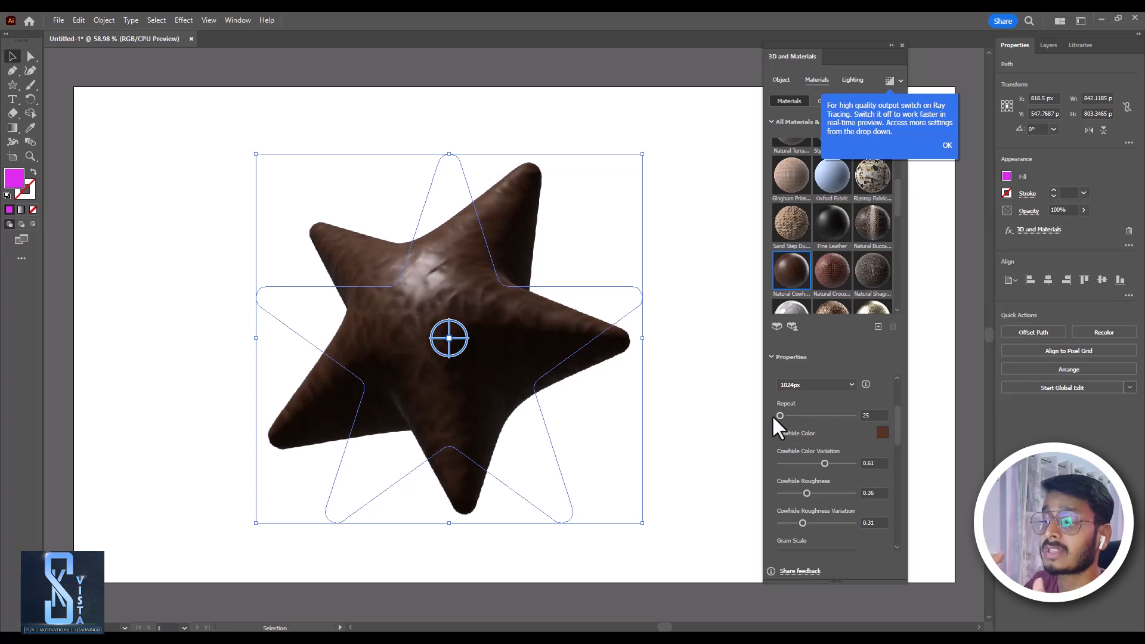
Set the leather's cowhide color variation to 0.57 and its cowhide roughness to 0.5
{"action": "scroll", "coordinate": [805, 435], "scroll_direction": "down", "scroll_amount": 5}
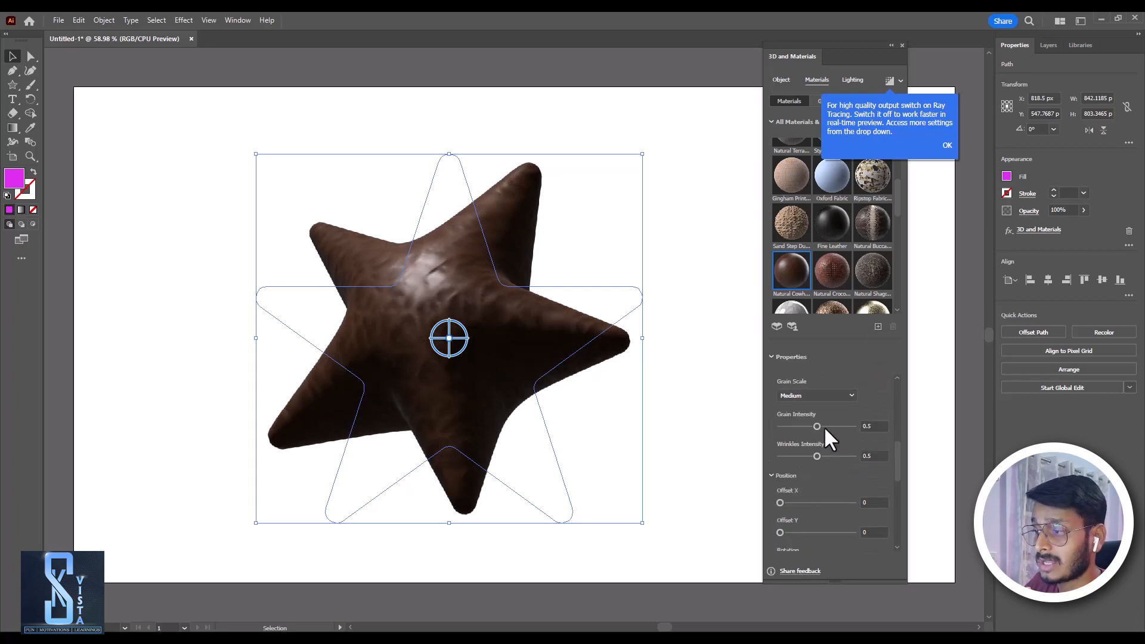
{"action": "scroll", "coordinate": [809, 481], "scroll_direction": "down", "scroll_amount": 5}
{"action": "scroll", "coordinate": [817, 485], "scroll_direction": "up", "scroll_amount": 3}
{"action": "scroll", "coordinate": [821, 485], "scroll_direction": "up", "scroll_amount": 6}
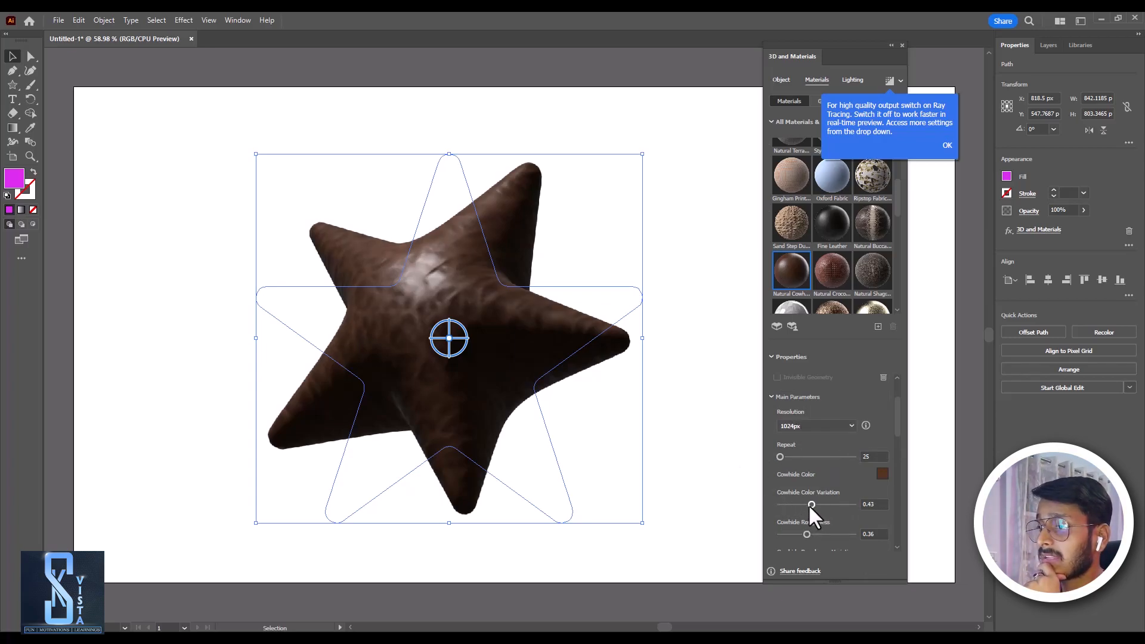
{"action": "left_click_drag", "start_coordinate": [826, 505], "coordinate": [795, 507]}
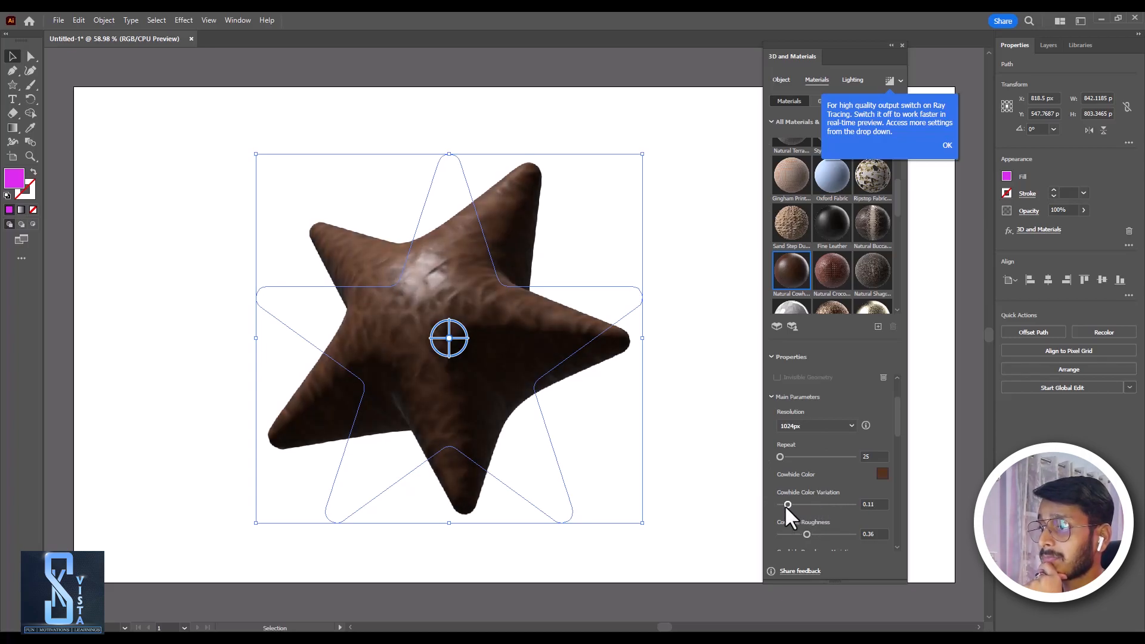
{"action": "left_click_drag", "start_coordinate": [811, 505], "coordinate": [815, 506]}
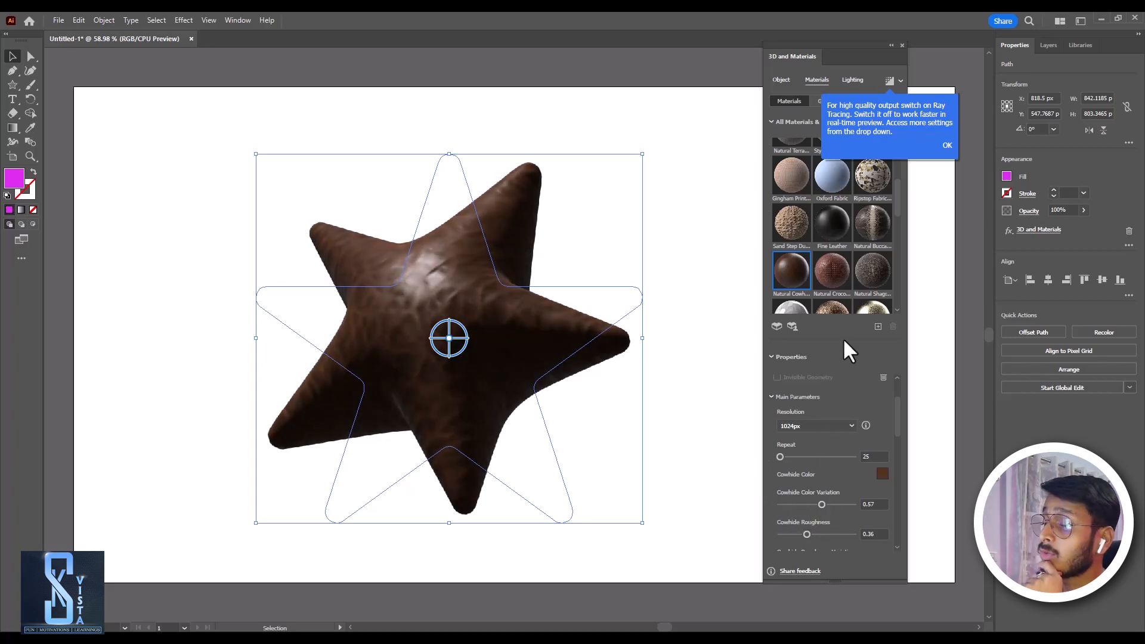
{"action": "scroll", "coordinate": [847, 489], "scroll_direction": "down", "scroll_amount": 3}
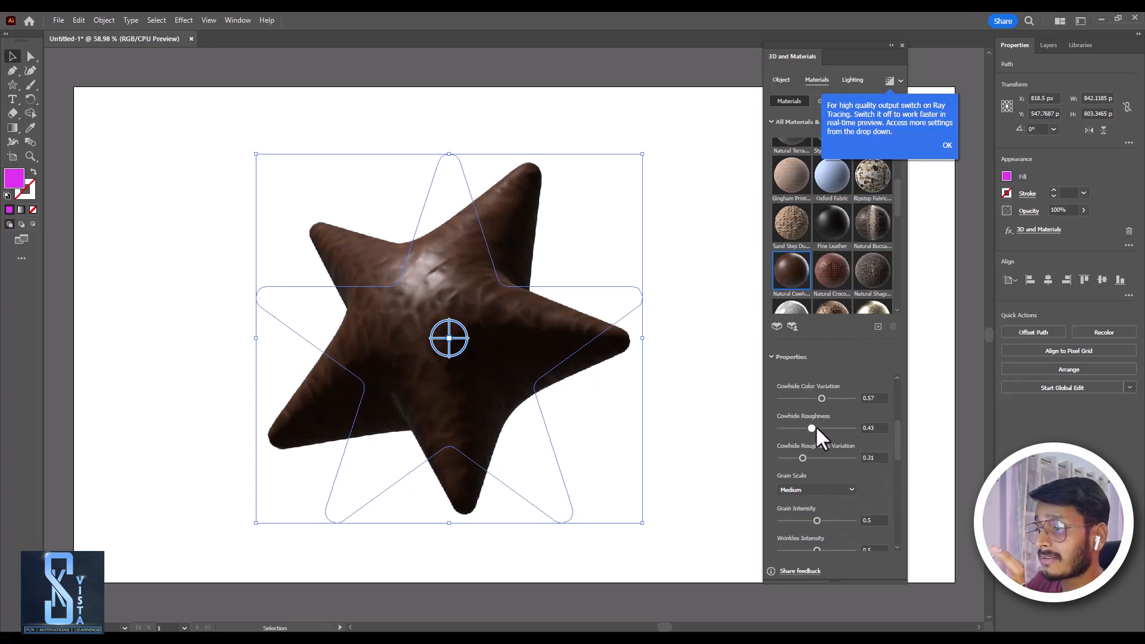
{"action": "mouse_move", "coordinate": [826, 428]}
{"action": "left_mouse_down"}
{"action": "mouse_move", "coordinate": [775, 432]}
{"action": "mouse_move", "coordinate": [816, 429]}
{"action": "left_mouse_up"}
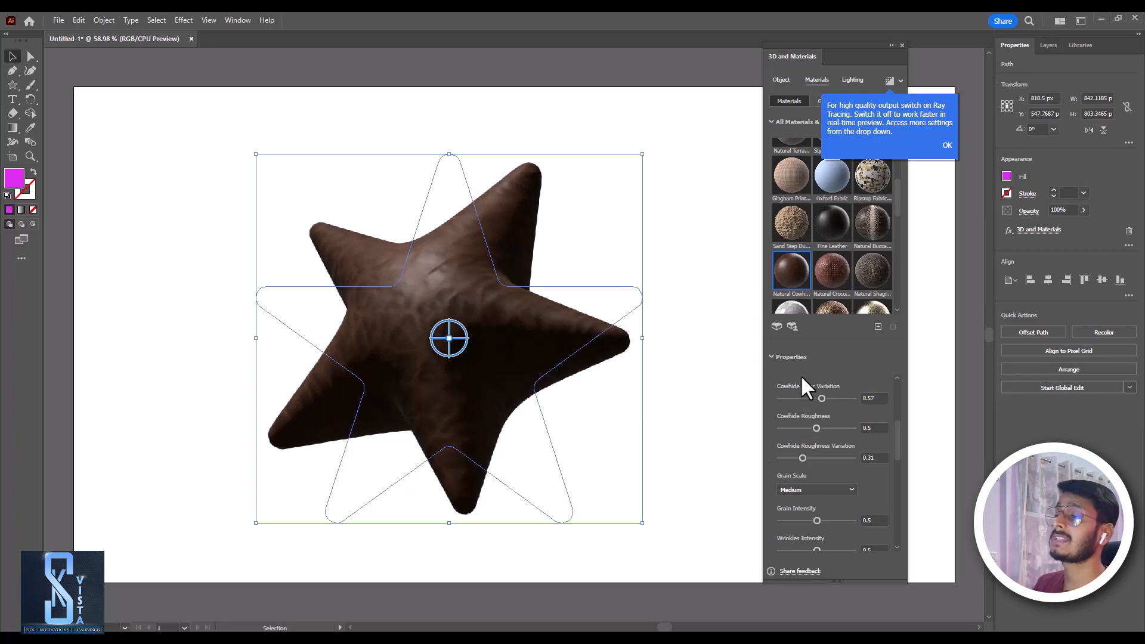
Change the star's material to Oxford Fabric and dismiss the ray tracing tip
{"action": "left_click", "coordinate": [832, 176]}
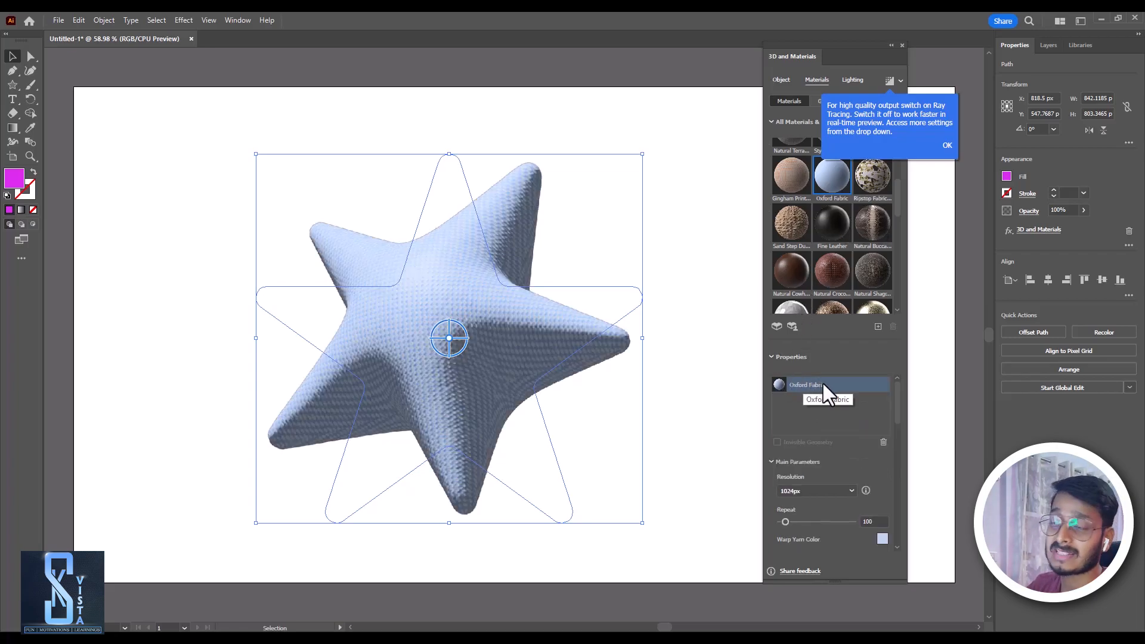
{"action": "left_click", "coordinate": [944, 148]}
Aim Light 1 at about 0.3° rotation and 35.5° height, and change its colour to orange
{"action": "left_click", "coordinate": [852, 80]}
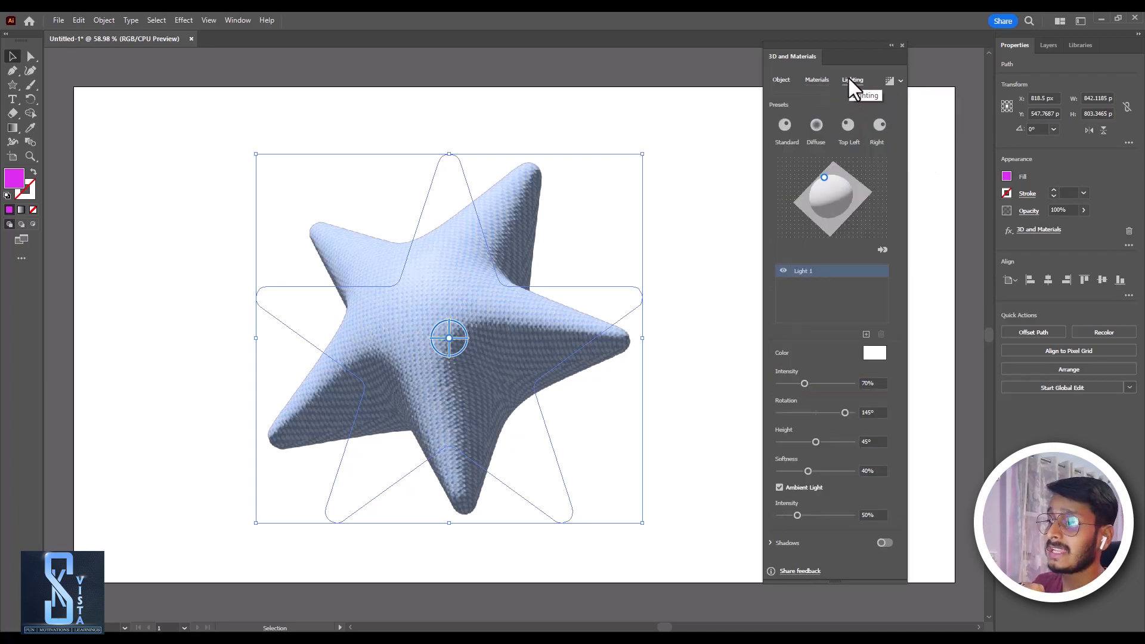
{"action": "left_click_drag", "start_coordinate": [824, 177], "coordinate": [839, 202]}
{"action": "left_click", "coordinate": [874, 355]}
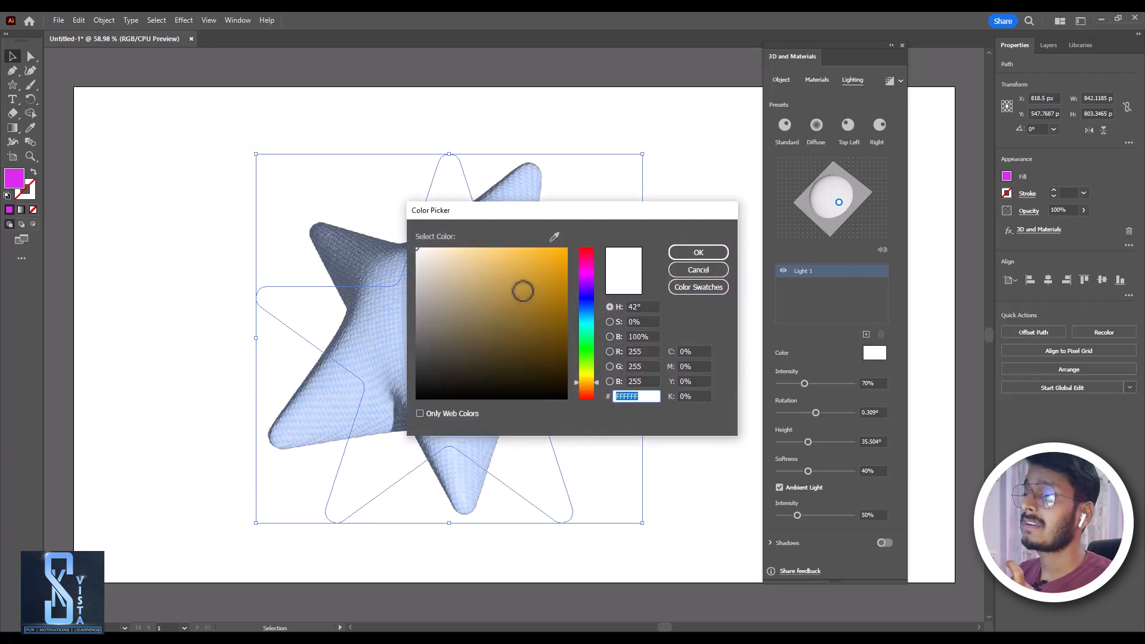
{"action": "left_click", "coordinate": [553, 265]}
{"action": "left_click", "coordinate": [686, 252]}
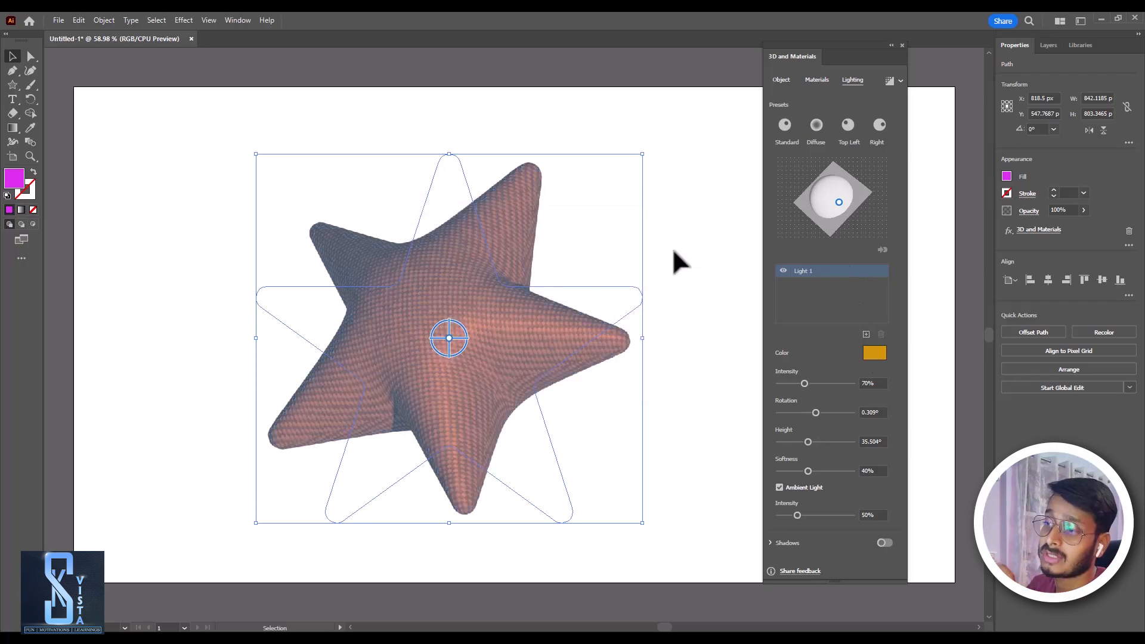
Reposition the orange light to about 69° rotation and 35° height, keeping the star selected
{"action": "left_click_drag", "start_coordinate": [829, 202], "coordinate": [845, 185]}
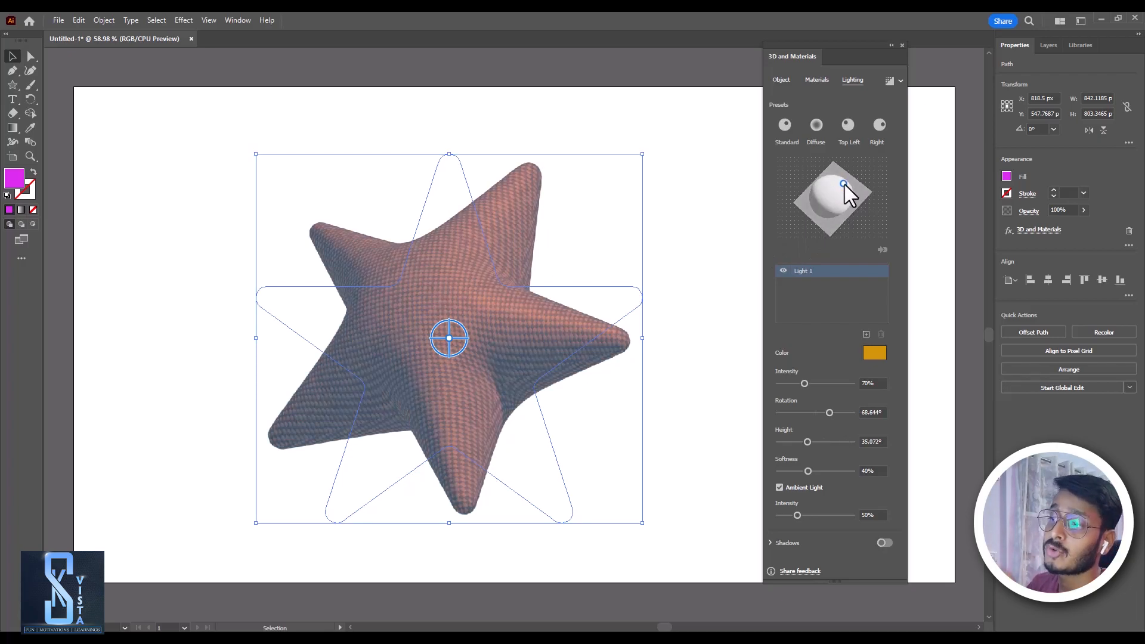
{"action": "left_click", "coordinate": [686, 293]}
{"action": "left_click", "coordinate": [578, 340]}
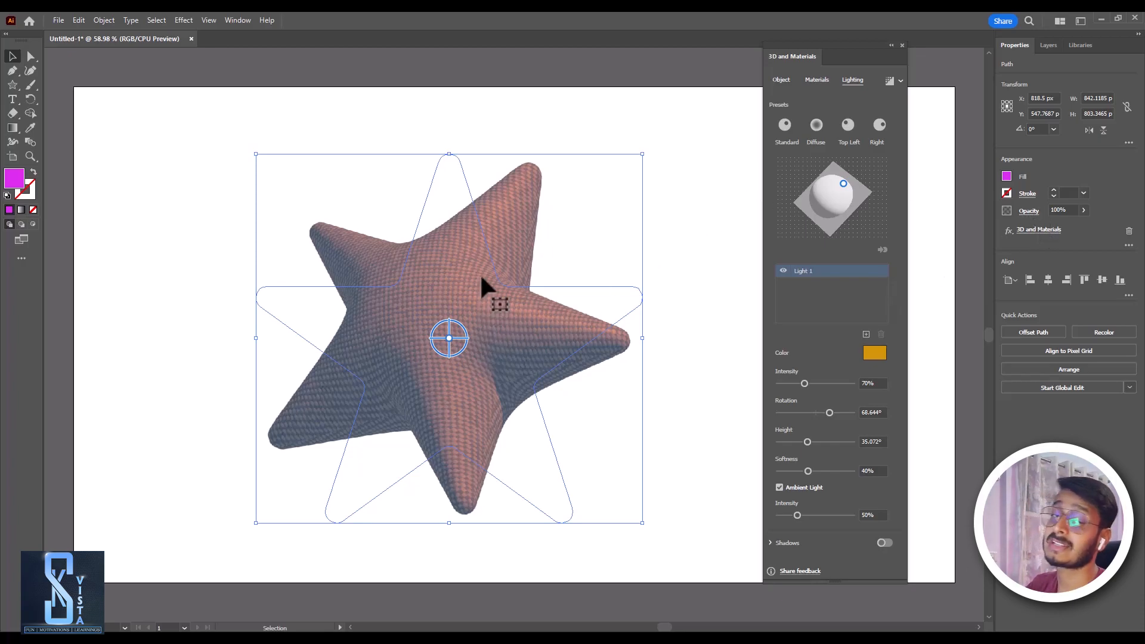
Delete the star and close the 3D and Materials panel
{"action": "key", "text": "Delete"}
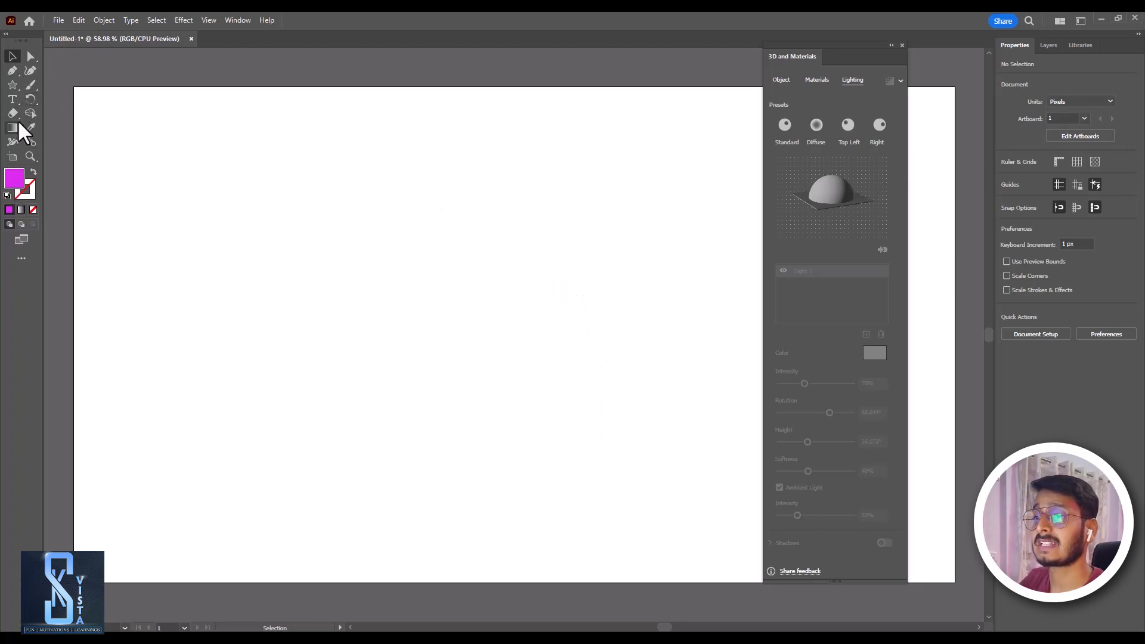
{"action": "left_click", "coordinate": [899, 40]}
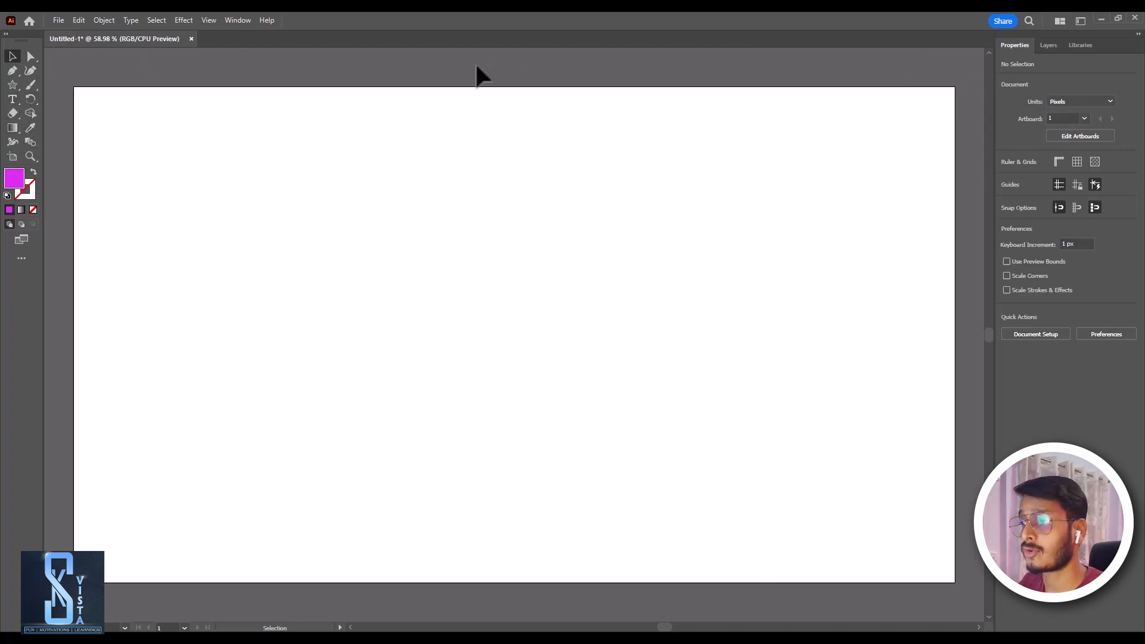
{"action": "key", "text": "alt"}
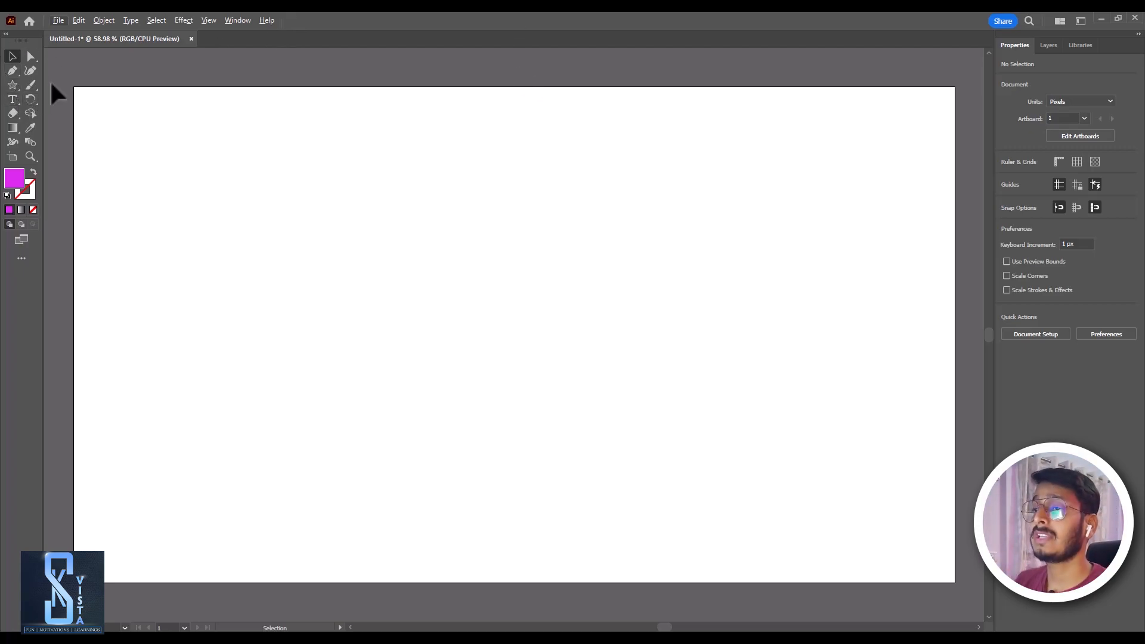
Draw a circle about 640 px wide near the artboard's centre and fill it with light peach F4D3A4 as the face
{"action": "left_click_drag", "start_coordinate": [12, 84], "coordinate": [51, 99]}
{"action": "mouse_move", "coordinate": [516, 290]}
{"action": "left_mouse_down"}
{"action": "mouse_move", "coordinate": [656, 401]}
{"action": "mouse_move", "coordinate": [659, 250]}
{"action": "left_mouse_up"}
{"action": "left_click", "coordinate": [11, 58]}
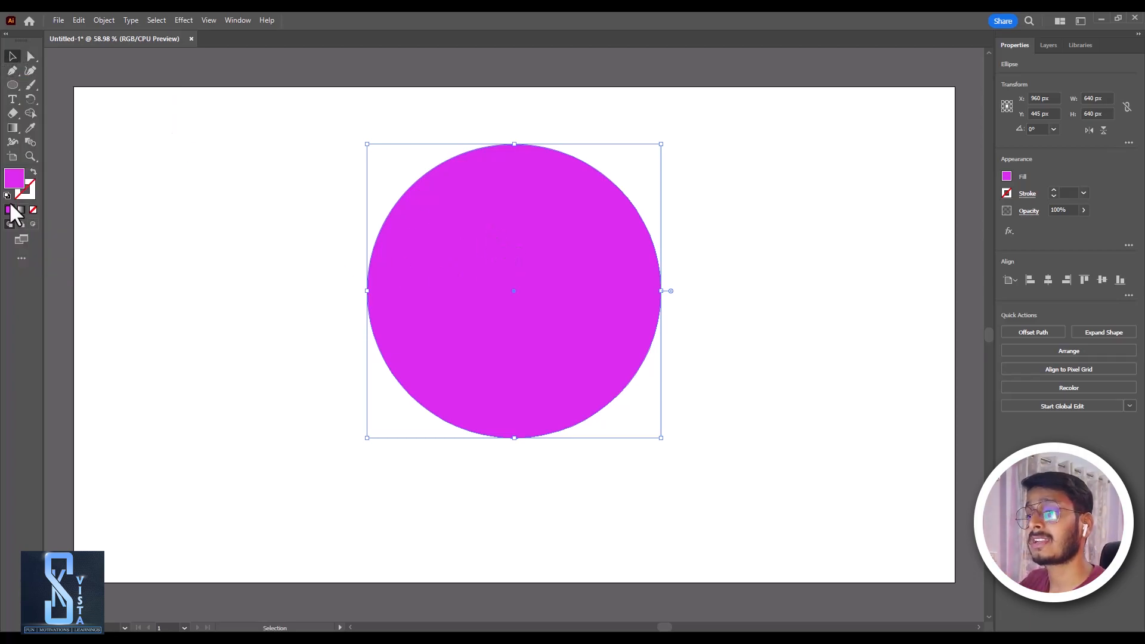
{"action": "double_click", "coordinate": [14, 178]}
{"action": "left_click_drag", "start_coordinate": [598, 364], "coordinate": [586, 385]}
{"action": "left_click", "coordinate": [468, 256]}
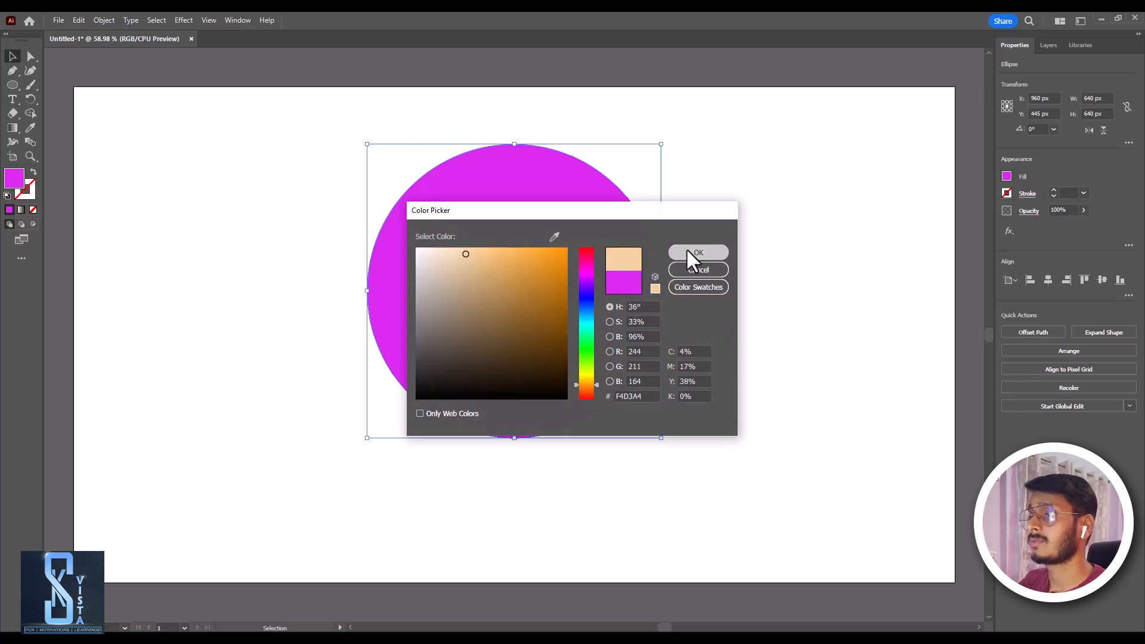
{"action": "left_click", "coordinate": [692, 252]}
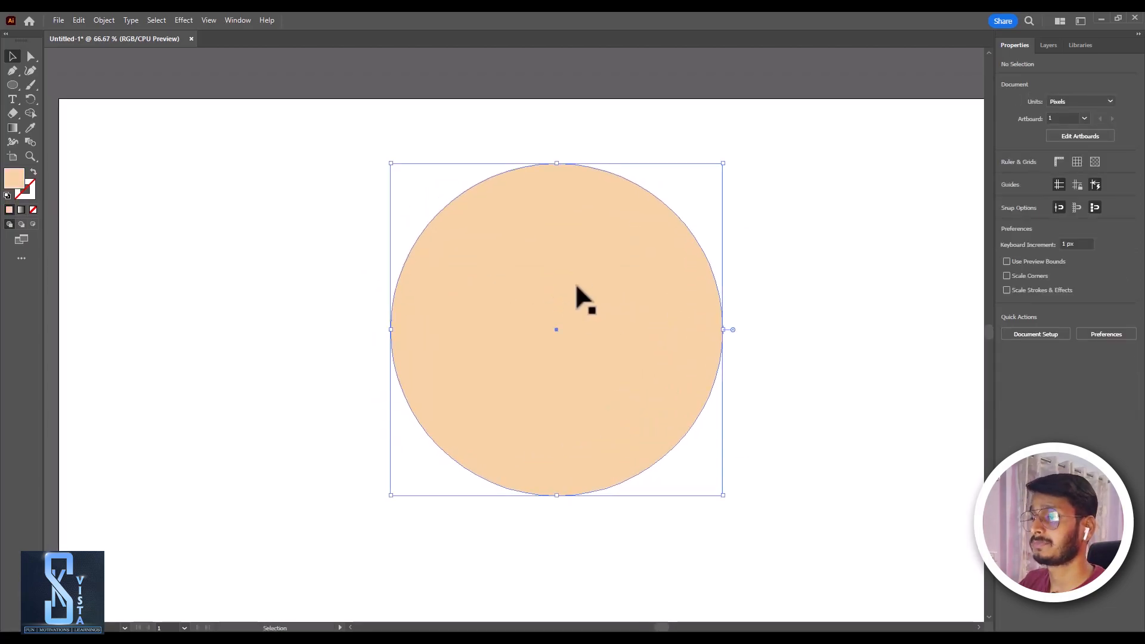
Duplicate the face circle, fill the copy with off-white F4F3F2 and shrink it to about 118 px as the left eye
{"action": "left_click", "coordinate": [575, 282]}
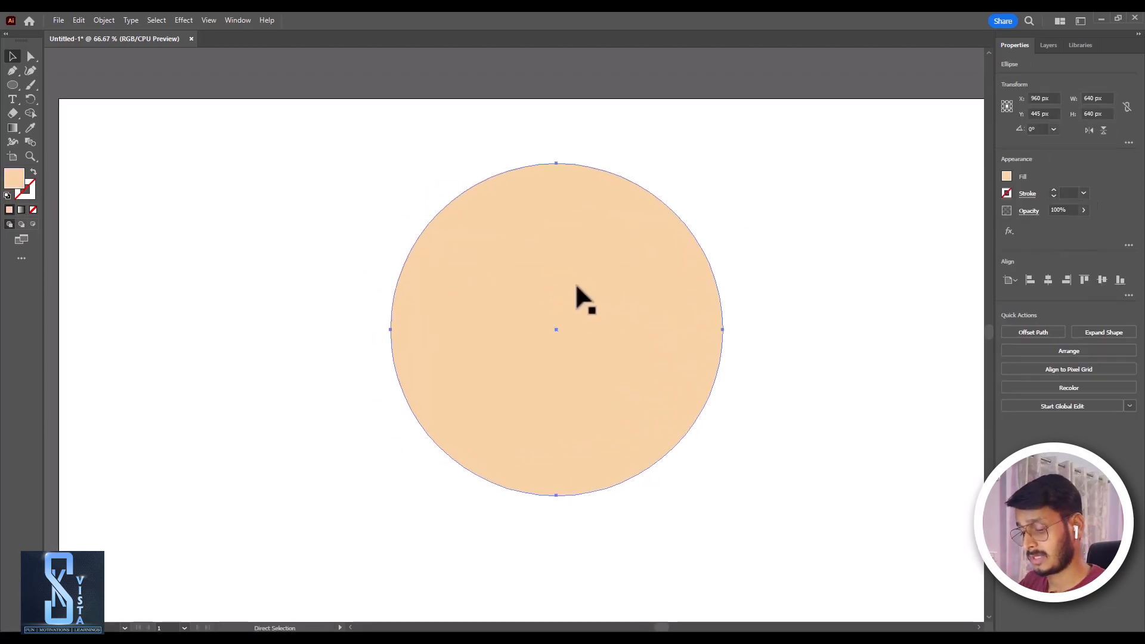
{"action": "left_click_drag", "start_coordinate": [720, 170], "coordinate": [613, 273]}
{"action": "left_click_drag", "start_coordinate": [585, 325], "coordinate": [501, 276]}
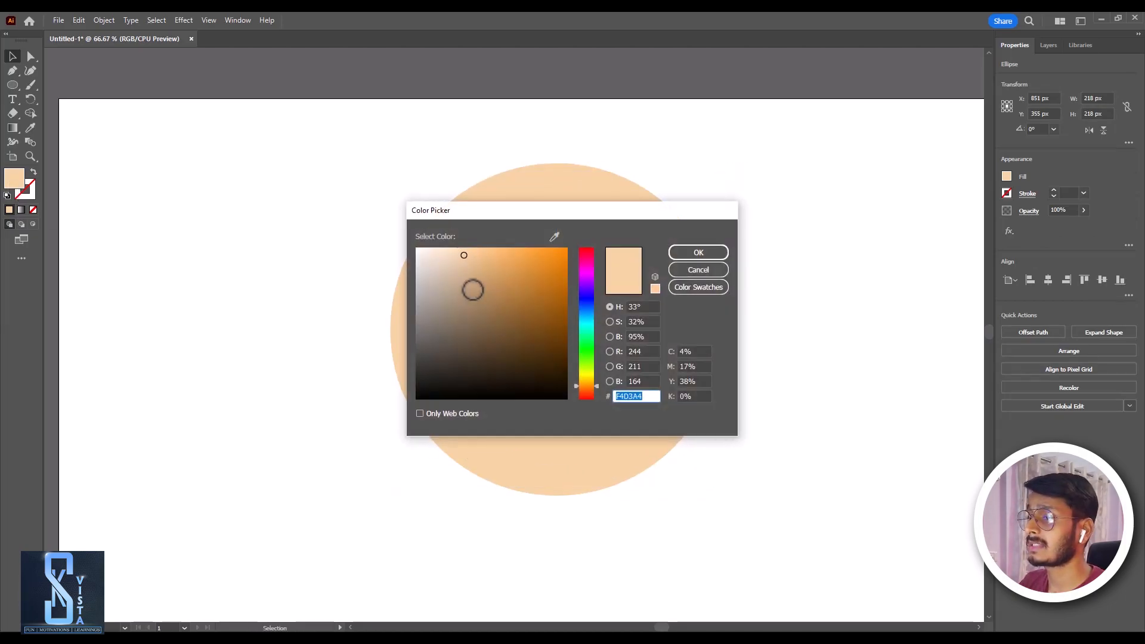
{"action": "left_click", "coordinate": [429, 253]}
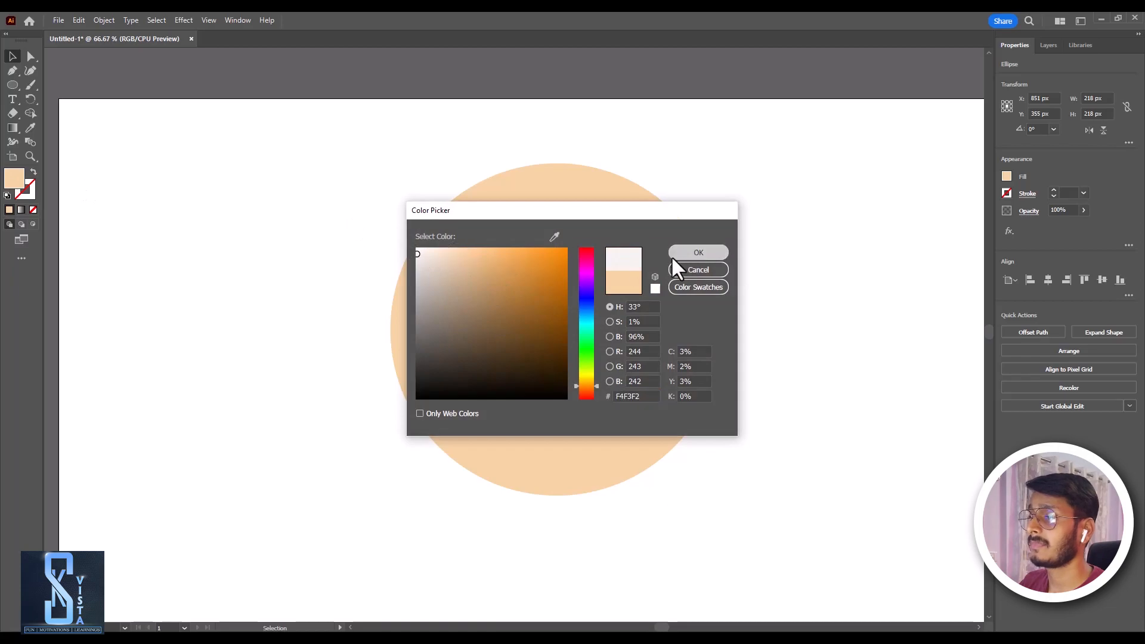
{"action": "left_click", "coordinate": [691, 255]}
{"action": "left_click_drag", "start_coordinate": [556, 226], "coordinate": [530, 252]}
{"action": "left_click_drag", "start_coordinate": [505, 280], "coordinate": [500, 289]}
{"action": "key", "text": "ctrl+1"}
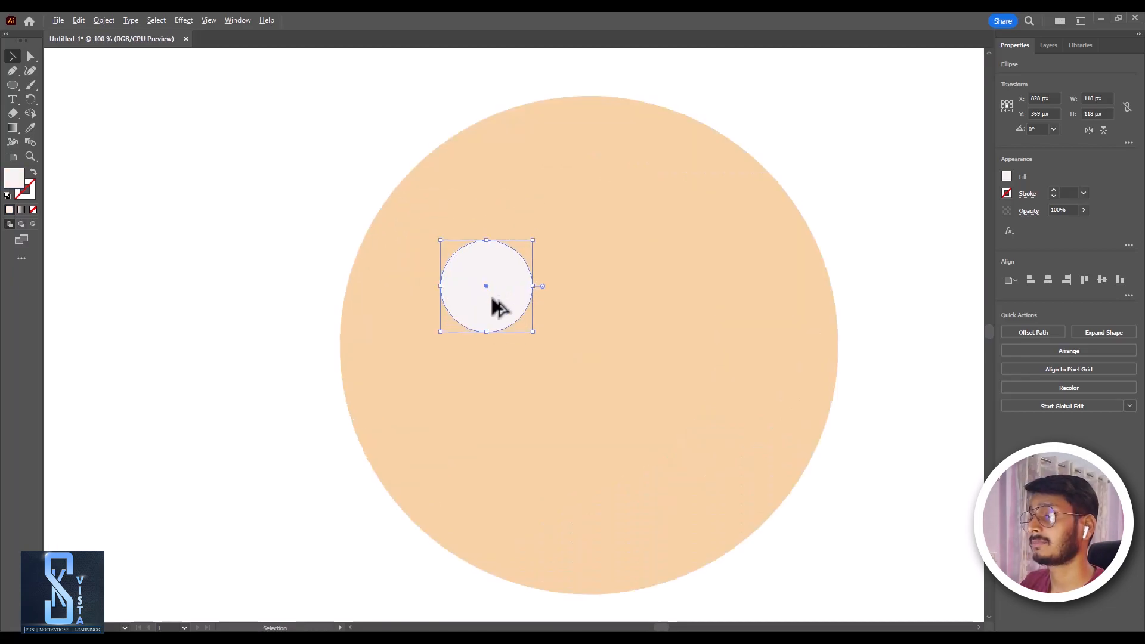
Duplicate the eye circle, shrink the copy to about 82 px in the eye's lower part and fill it with black as the pupil
{"action": "scroll", "coordinate": [497, 311], "scroll_direction": "up", "scroll_amount": 2}
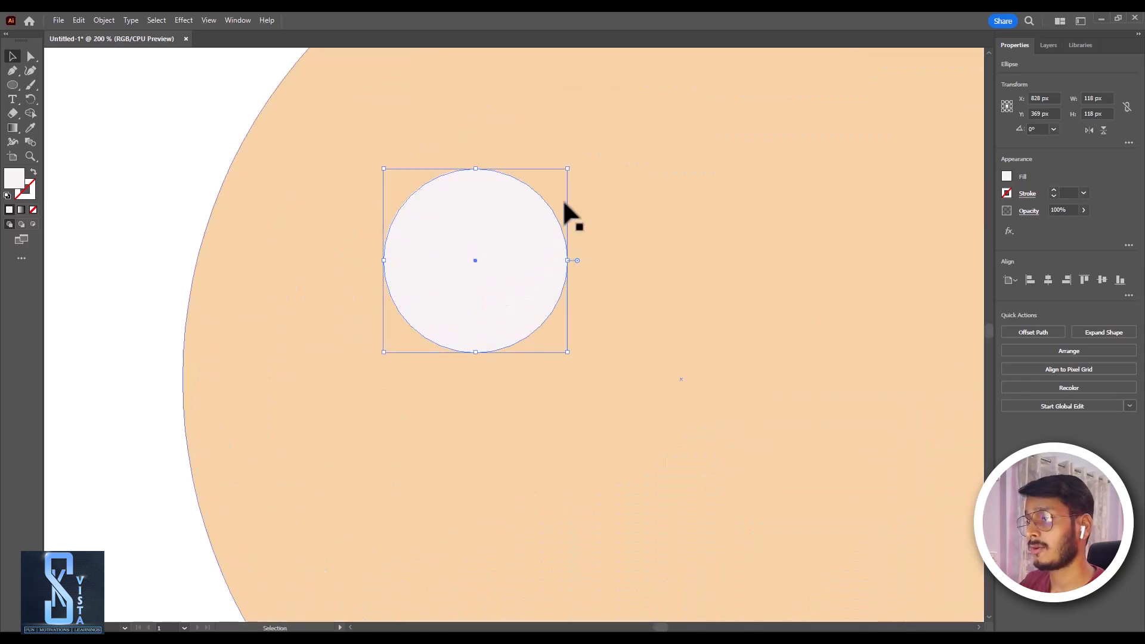
{"action": "left_click_drag", "start_coordinate": [570, 170], "coordinate": [540, 212]}
{"action": "left_click_drag", "start_coordinate": [495, 267], "coordinate": [508, 281]}
{"action": "double_click", "coordinate": [14, 178]}
{"action": "left_click", "coordinate": [565, 393]}
{"action": "left_click", "coordinate": [686, 253]}
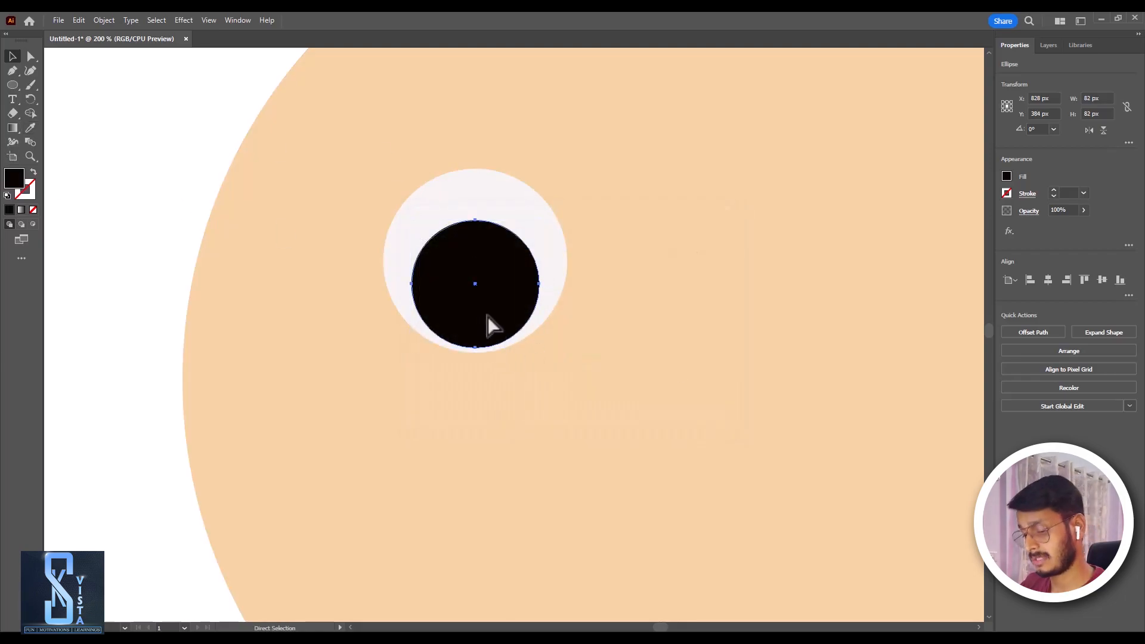
Duplicate the pupil, shrink the copy to about 28 px in its upper left and fill it with pale beige EAE2DA as a highlight
{"action": "left_click_drag", "start_coordinate": [540, 216], "coordinate": [464, 254]}
{"action": "double_click", "coordinate": [18, 180]}
{"action": "left_click", "coordinate": [429, 258]}
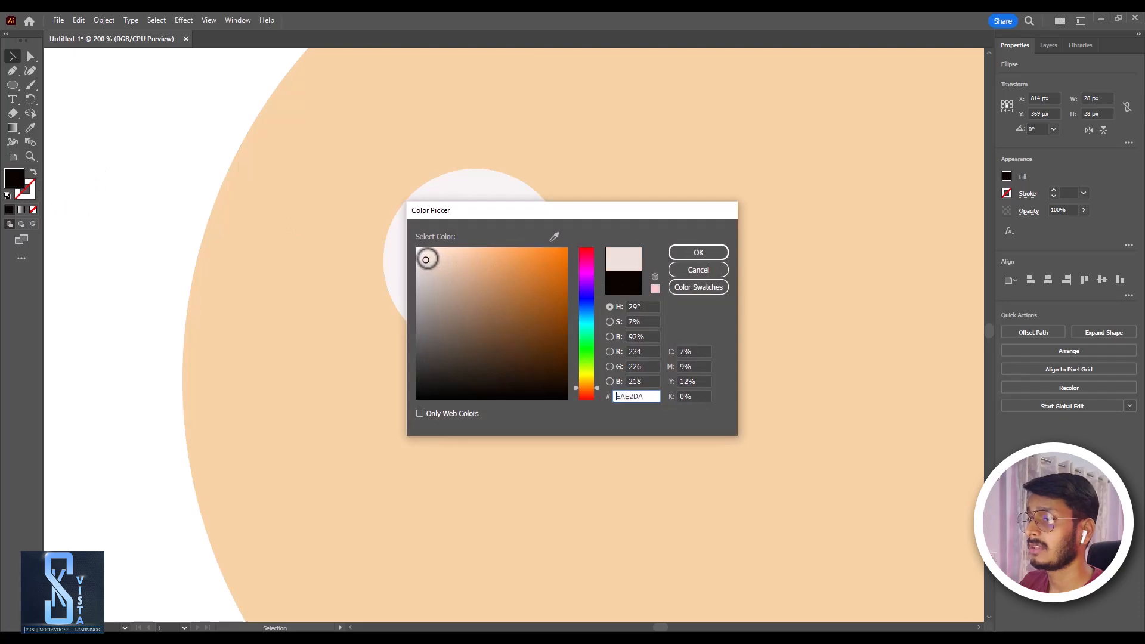
{"action": "left_click", "coordinate": [693, 253]}
{"action": "left_click", "coordinate": [737, 331]}
Change the pupil highlight's fill to white and deselect it
{"action": "scroll", "coordinate": [741, 334], "scroll_direction": "down", "scroll_amount": 3}
{"action": "left_click_drag", "start_coordinate": [669, 346], "coordinate": [478, 299]}
{"action": "scroll", "coordinate": [528, 279], "scroll_direction": "up", "scroll_amount": 1}
{"action": "left_click", "coordinate": [456, 259]}
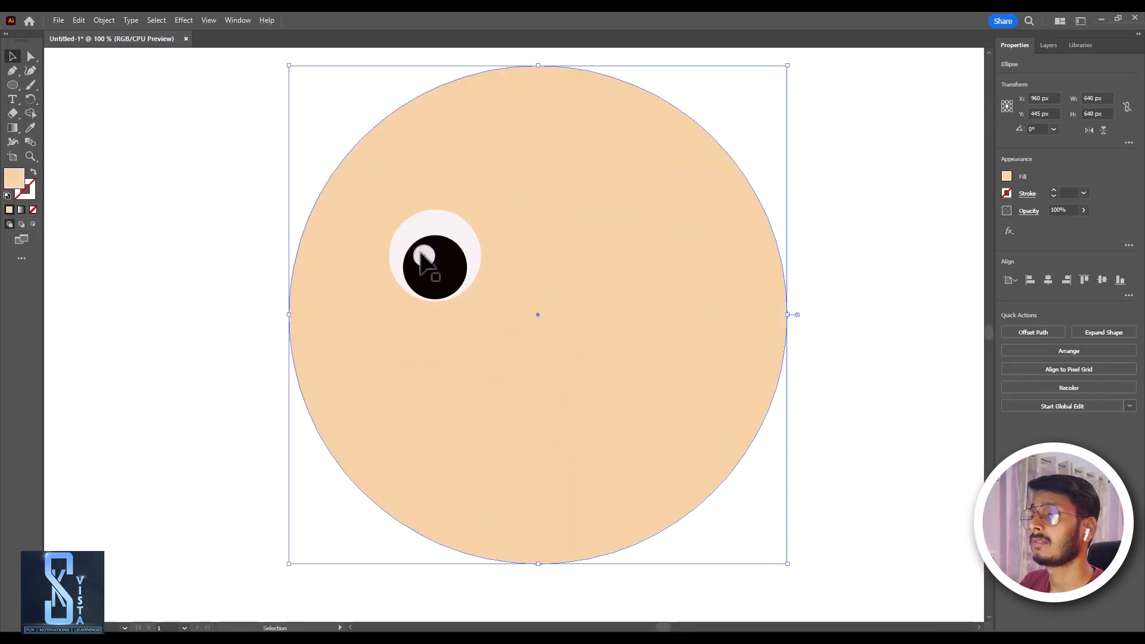
{"action": "double_click", "coordinate": [16, 180]}
{"action": "left_click", "coordinate": [425, 257]}
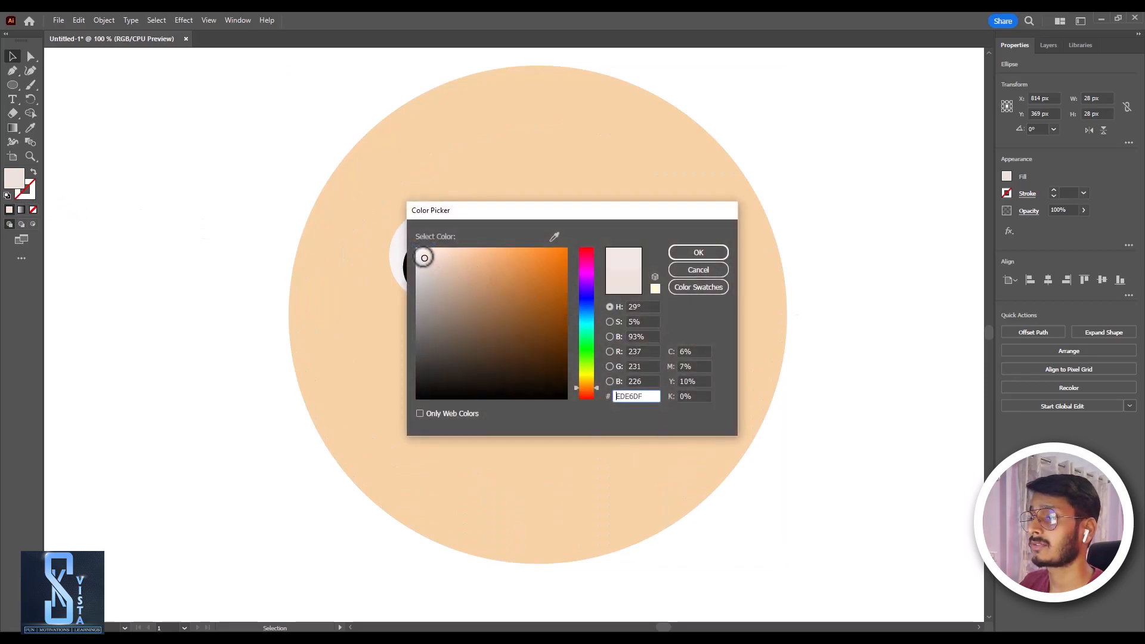
{"action": "left_click", "coordinate": [694, 255]}
{"action": "left_click", "coordinate": [823, 296]}
{"action": "scroll", "coordinate": [716, 320], "scroll_direction": "down", "scroll_amount": 1}
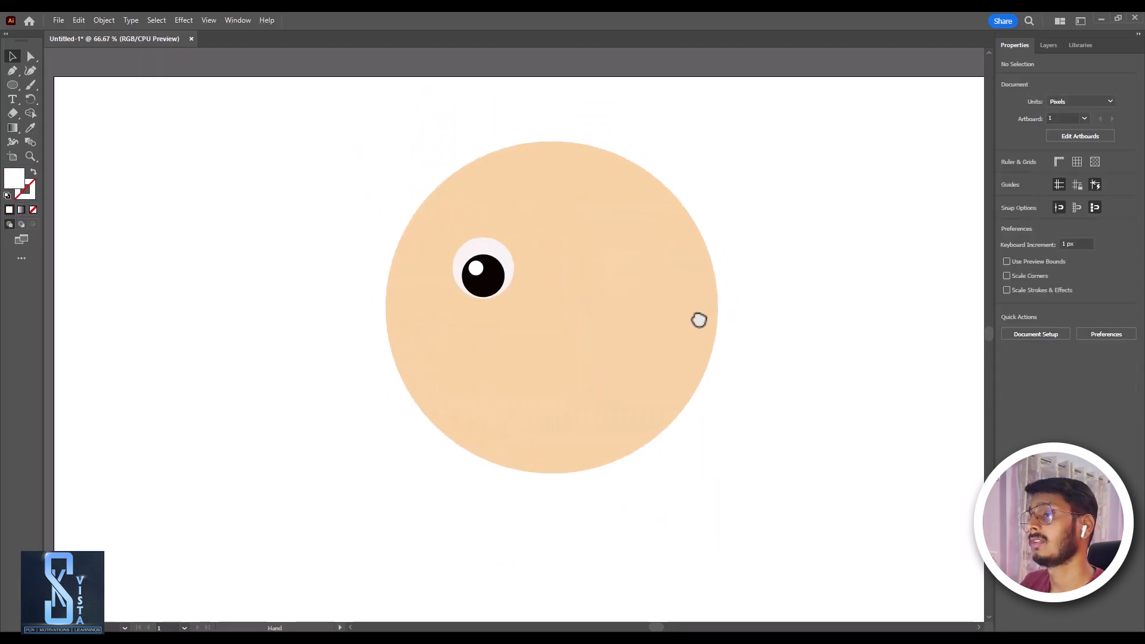
Move the white highlight to the pupil's lower left, at about X 806 px and Y 394 px
{"action": "scroll", "coordinate": [537, 310], "scroll_direction": "up", "scroll_amount": 2}
{"action": "left_click_drag", "start_coordinate": [344, 307], "coordinate": [337, 342]}
{"action": "left_click", "coordinate": [879, 168]}
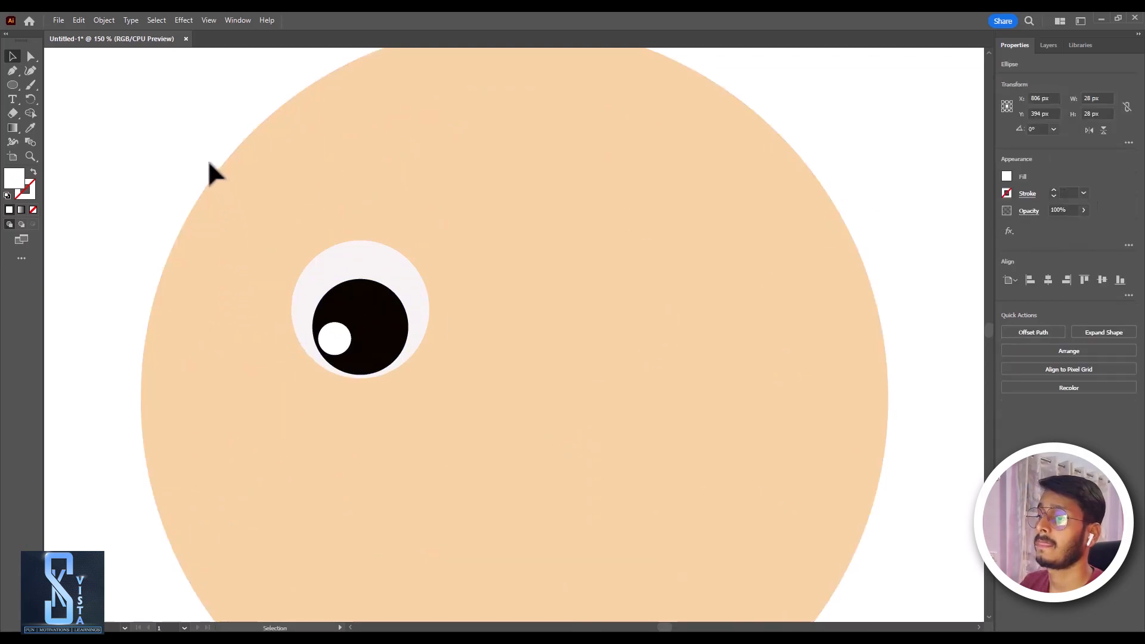
{"action": "left_click", "coordinate": [209, 171]}
Select the highlight, pupil and eye white together and duplicate them horizontally to make the right eye
{"action": "scroll", "coordinate": [322, 334], "scroll_direction": "down", "scroll_amount": 1}
{"action": "left_click", "coordinate": [379, 345]}
{"action": "left_click", "coordinate": [376, 307], "text": "shift"}
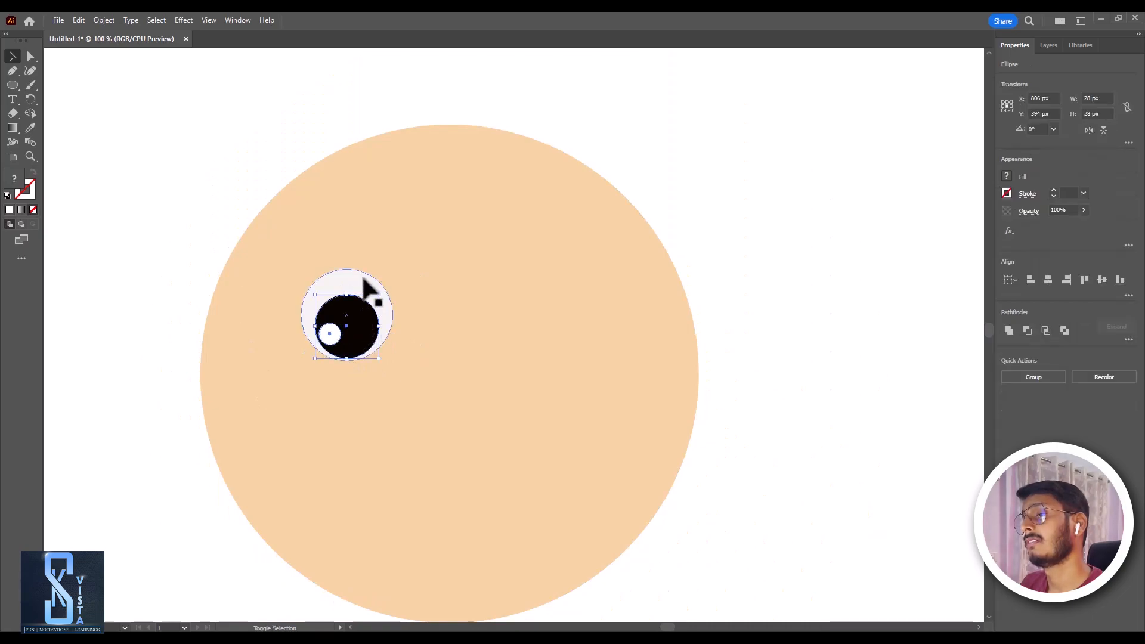
{"action": "left_click_drag", "start_coordinate": [376, 310], "coordinate": [555, 310]}
{"action": "left_click", "coordinate": [817, 323]}
{"action": "scroll", "coordinate": [783, 409], "scroll_direction": "down", "scroll_amount": 1}
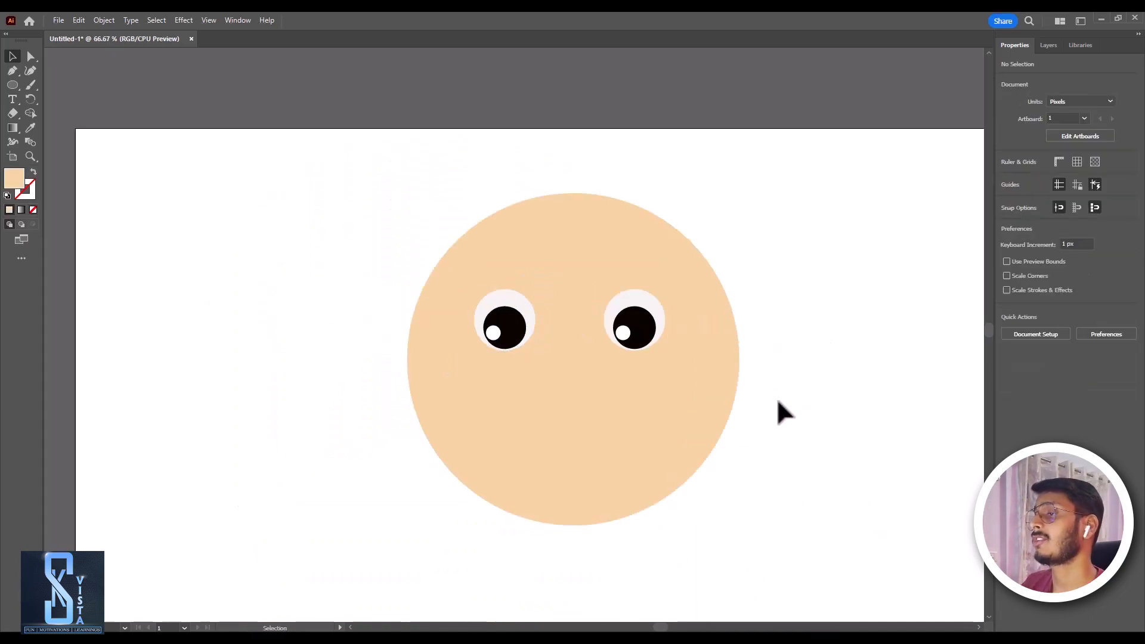
Draw a circle about 118 px wide below and between the eyes as the nose and fill it with pale pink FFDCFF
{"action": "scroll", "coordinate": [683, 394], "scroll_direction": "up", "scroll_amount": 2}
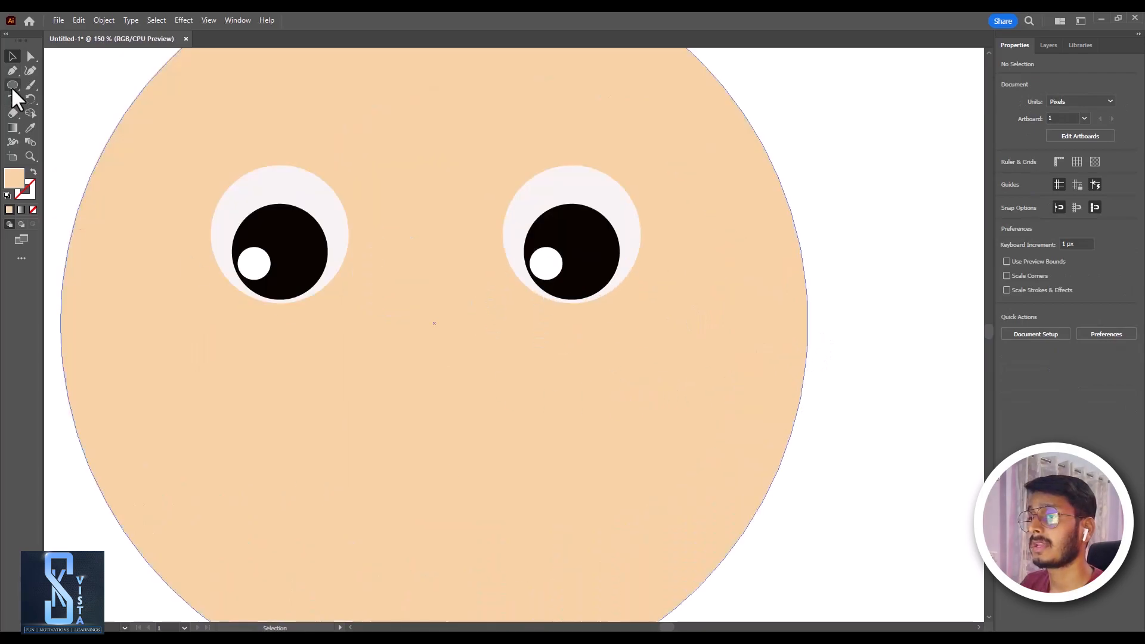
{"action": "left_click_drag", "start_coordinate": [12, 84], "coordinate": [63, 114]}
{"action": "mouse_move", "coordinate": [430, 358]}
{"action": "left_mouse_down"}
{"action": "mouse_move", "coordinate": [491, 396]}
{"action": "mouse_move", "coordinate": [498, 427]}
{"action": "left_mouse_up"}
{"action": "left_click", "coordinate": [13, 56]}
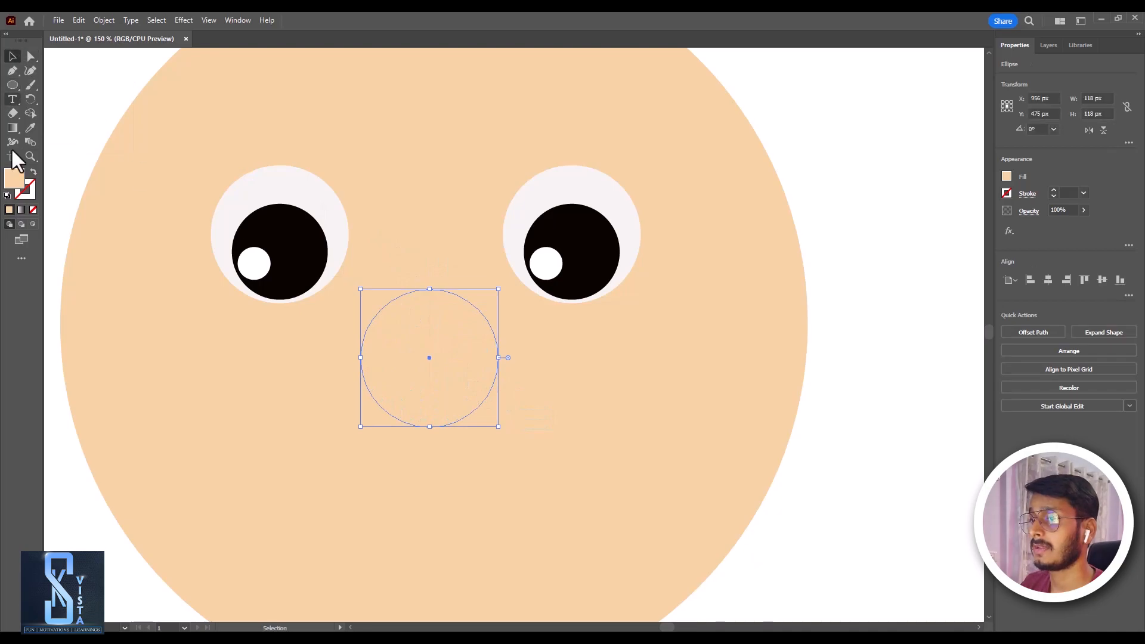
{"action": "double_click", "coordinate": [14, 178]}
{"action": "left_click", "coordinate": [582, 272]}
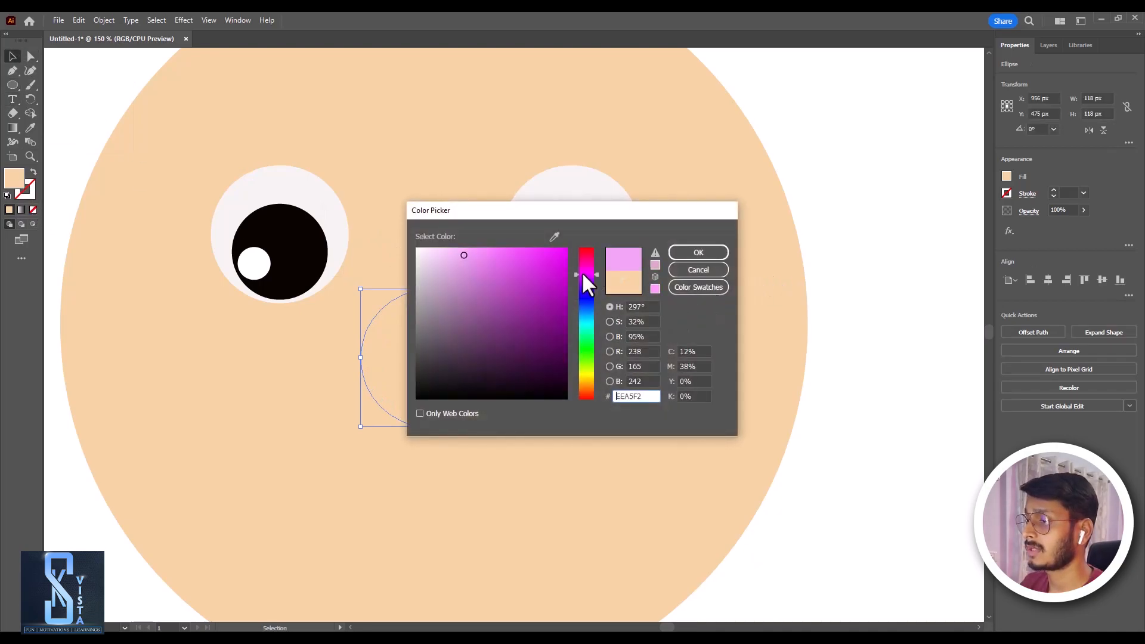
{"action": "left_click_drag", "start_coordinate": [475, 261], "coordinate": [436, 247]}
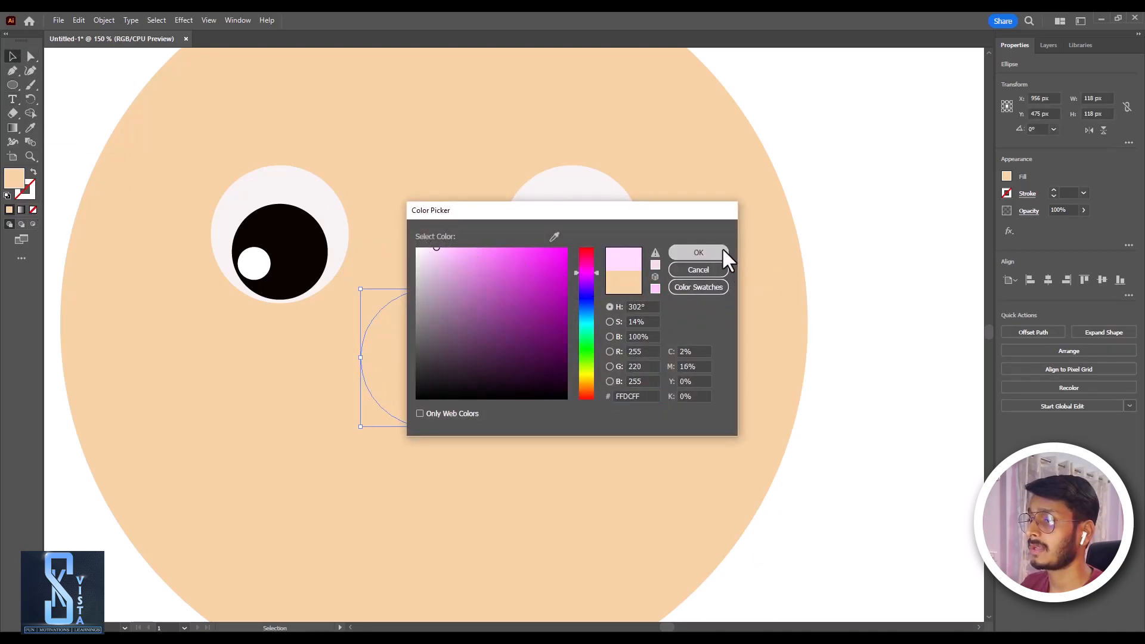
{"action": "left_click", "coordinate": [699, 252]}
{"action": "left_click", "coordinate": [817, 302]}
Draw a line about 191 px wide beneath the nose and bend its middle downward with the Curvature tool into a smile
{"action": "scroll", "coordinate": [813, 340], "scroll_direction": "down", "scroll_amount": 1}
{"action": "left_click_drag", "start_coordinate": [696, 391], "coordinate": [690, 352]}
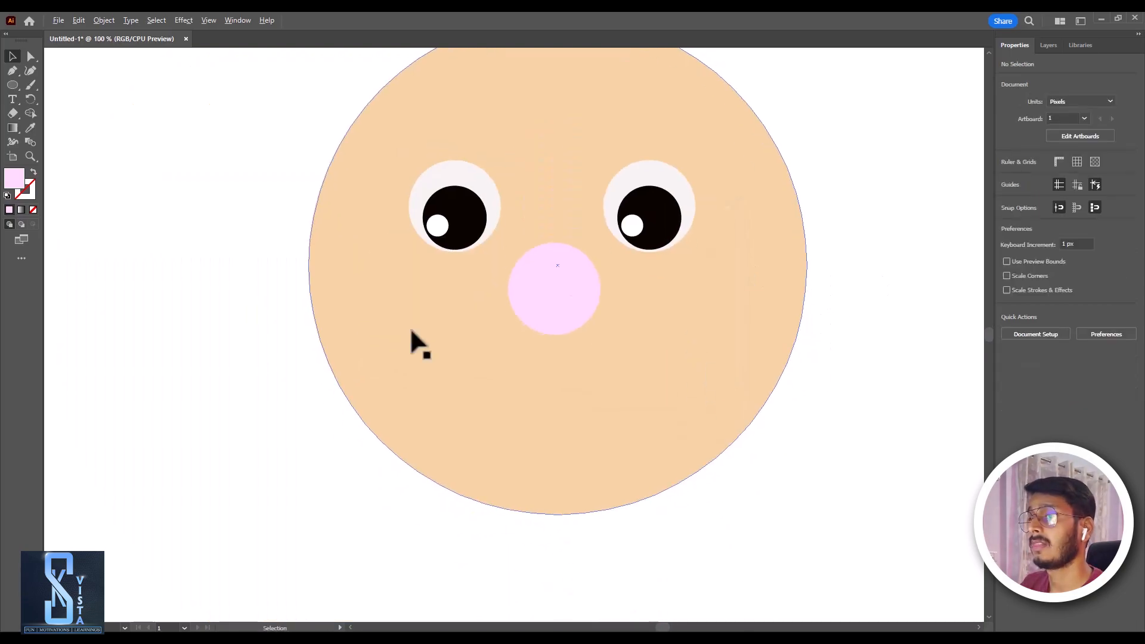
{"action": "right_click", "coordinate": [13, 85]}
{"action": "left_click", "coordinate": [50, 139]}
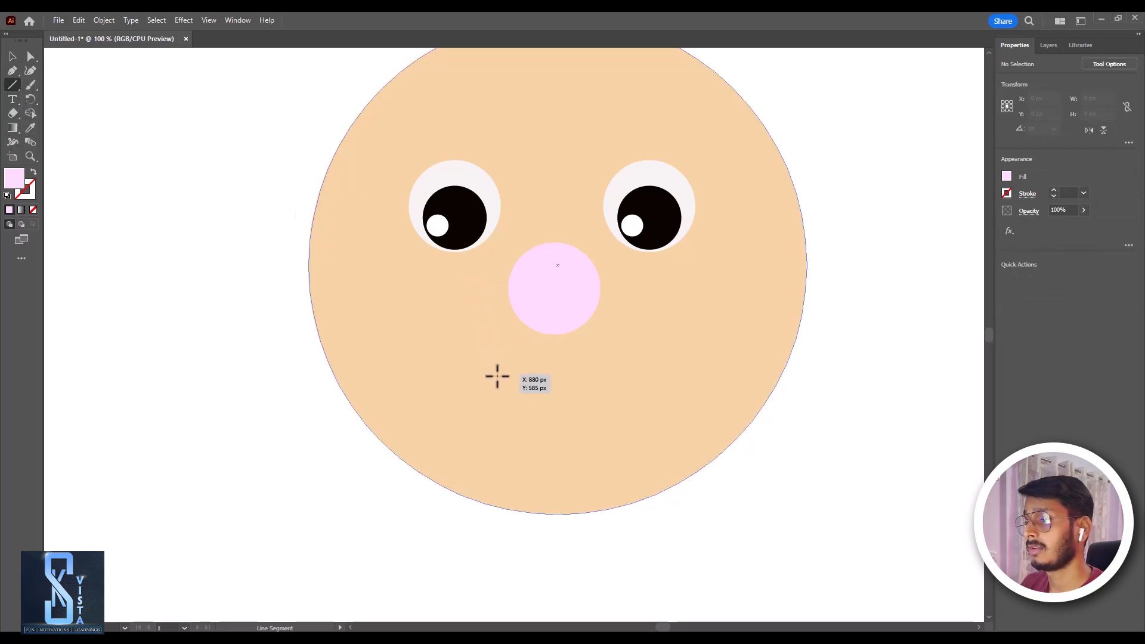
{"action": "left_click_drag", "start_coordinate": [487, 402], "coordinate": [612, 377]}
{"action": "left_click", "coordinate": [31, 70]}
{"action": "left_click_drag", "start_coordinate": [549, 401], "coordinate": [578, 424]}
{"action": "left_click", "coordinate": [12, 56]}
{"action": "key", "text": "ctrl+shift+a"}
Set the smile curve's stroke colour to red EA1840
{"action": "left_click", "coordinate": [579, 407]}
{"action": "left_click", "coordinate": [583, 417]}
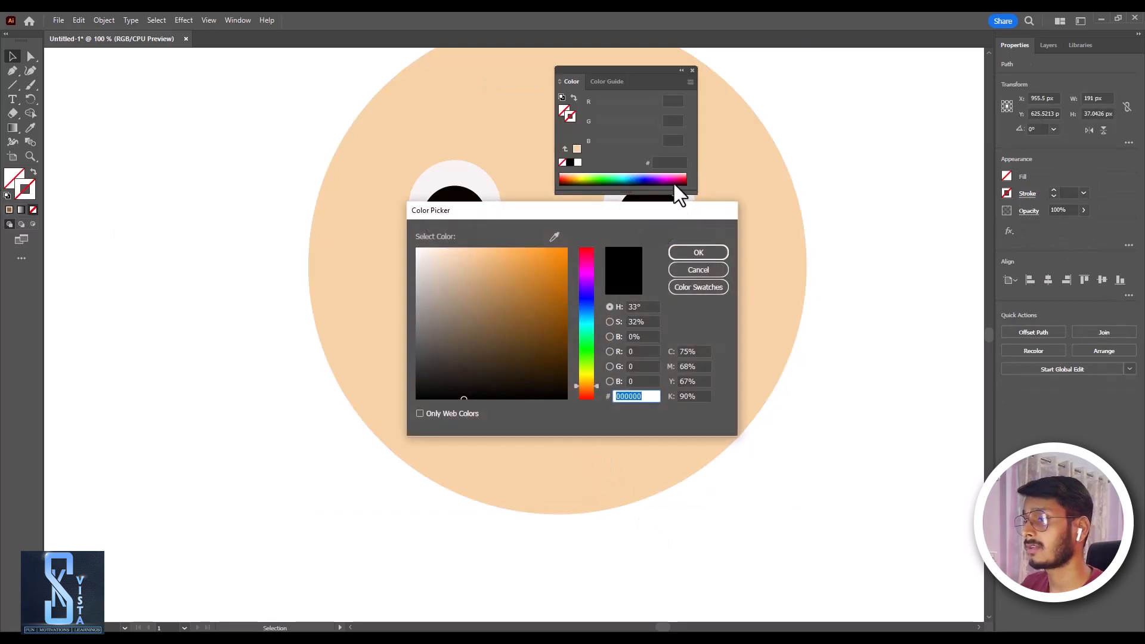
{"action": "left_click", "coordinate": [545, 314]}
{"action": "left_click", "coordinate": [587, 252]}
{"action": "left_click", "coordinate": [551, 264]}
{"action": "left_click", "coordinate": [716, 258]}
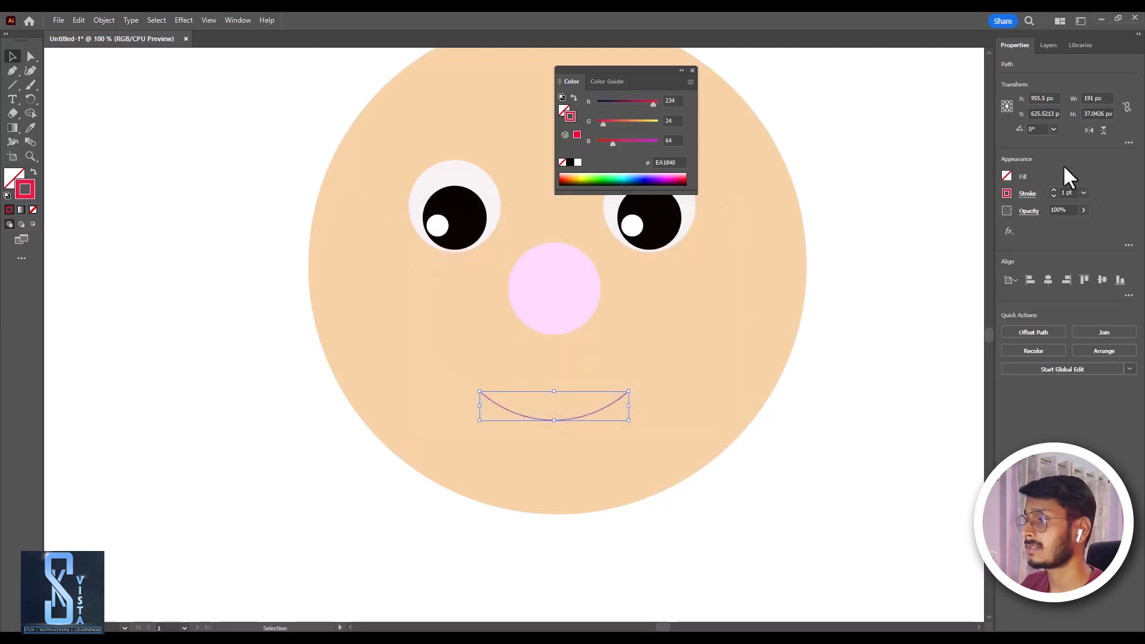
Set the smile's stroke weight to 14 pt and close the Color panel
{"action": "left_click", "coordinate": [1054, 190]}
{"action": "left_click", "coordinate": [1054, 189]}
{"action": "left_click", "coordinate": [1054, 189]}
{"action": "left_click", "coordinate": [923, 377]}
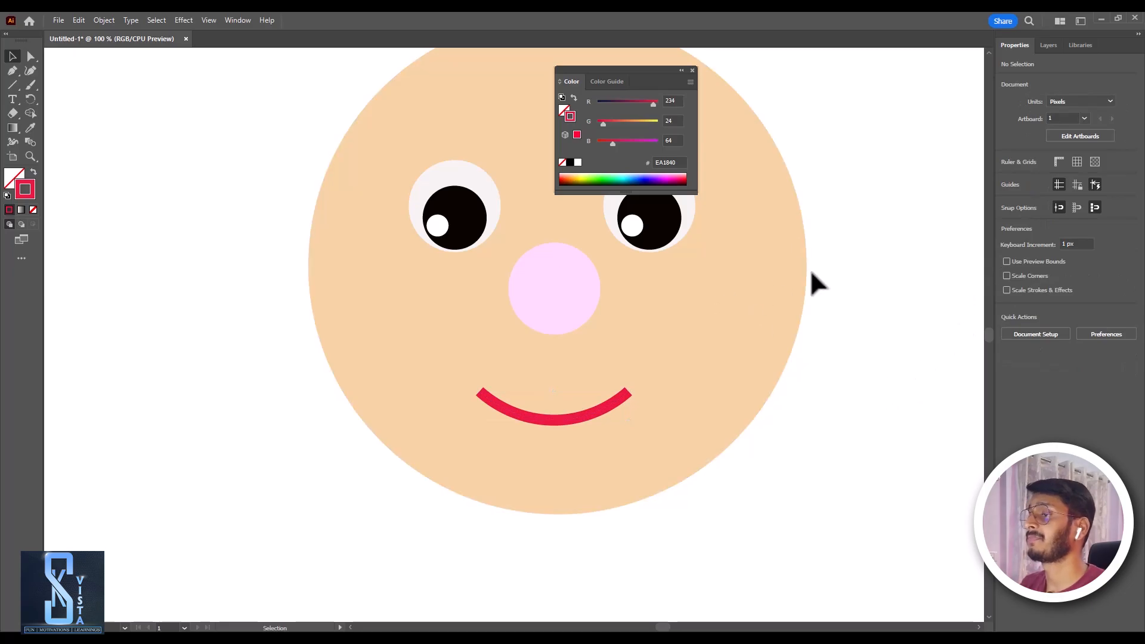
{"action": "scroll", "coordinate": [765, 312], "scroll_direction": "down", "scroll_amount": 2}
{"action": "left_click", "coordinate": [692, 70]}
Draw an unfilled circle about 178 px wide around the left eye and duplicate it around the right eye as glasses frames
{"action": "scroll", "coordinate": [677, 275], "scroll_direction": "up", "scroll_amount": 3}
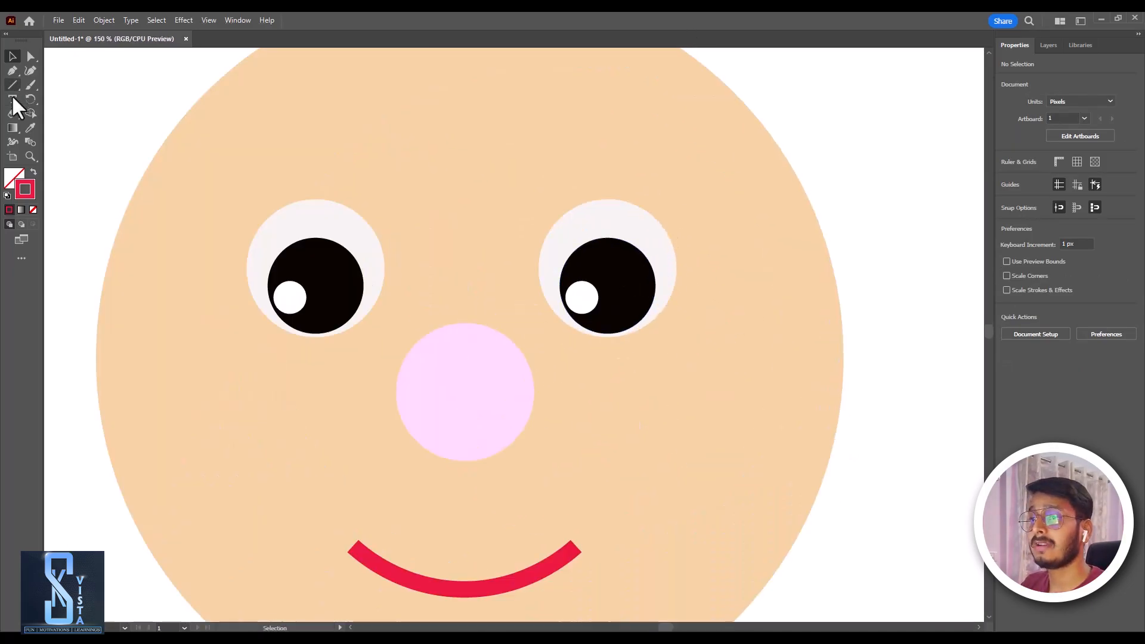
{"action": "left_click_drag", "start_coordinate": [12, 86], "coordinate": [53, 98]}
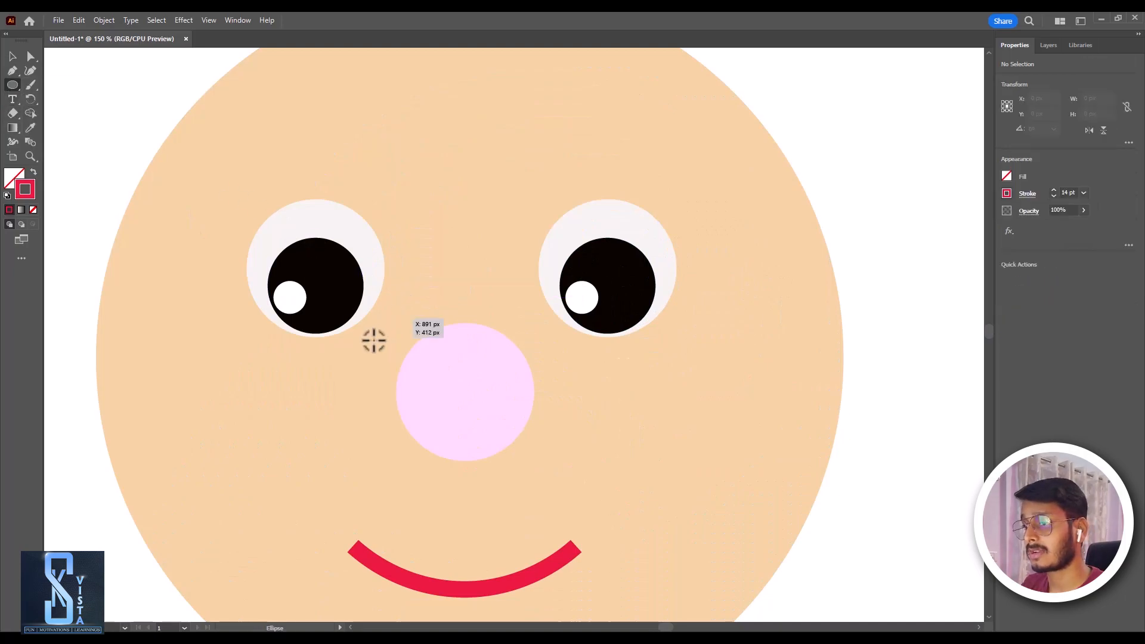
{"action": "left_click_drag", "start_coordinate": [344, 298], "coordinate": [432, 365]}
{"action": "left_click", "coordinate": [13, 56]}
{"action": "left_click_drag", "start_coordinate": [472, 280], "coordinate": [710, 276]}
{"action": "left_click", "coordinate": [451, 289]}
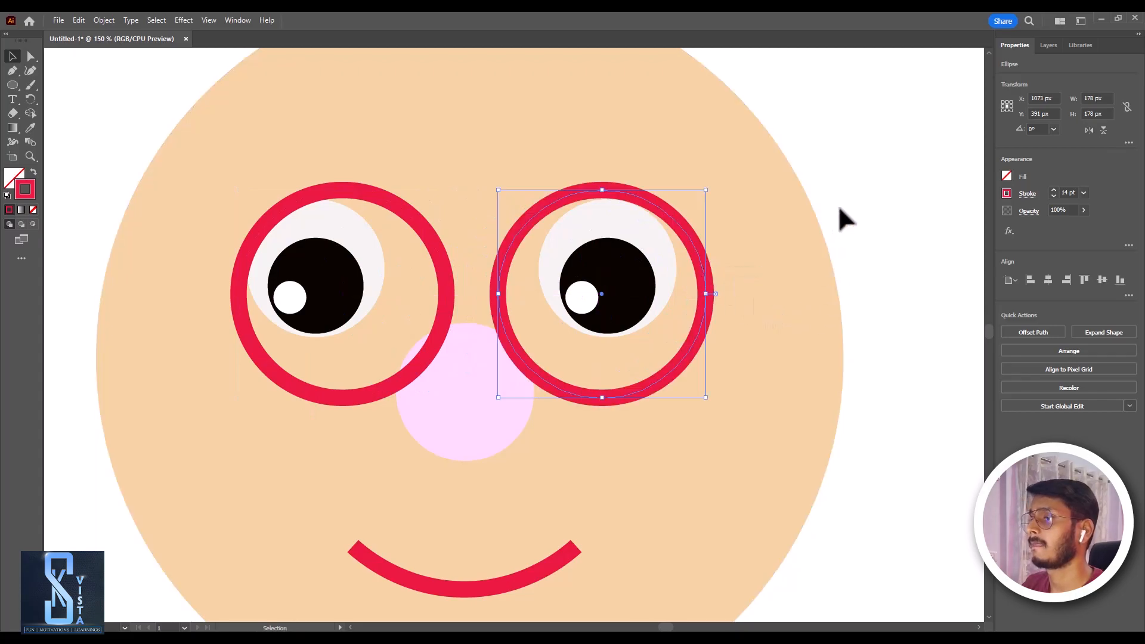
{"action": "left_click", "coordinate": [841, 224]}
{"action": "scroll", "coordinate": [837, 228], "scroll_direction": "down", "scroll_amount": 1}
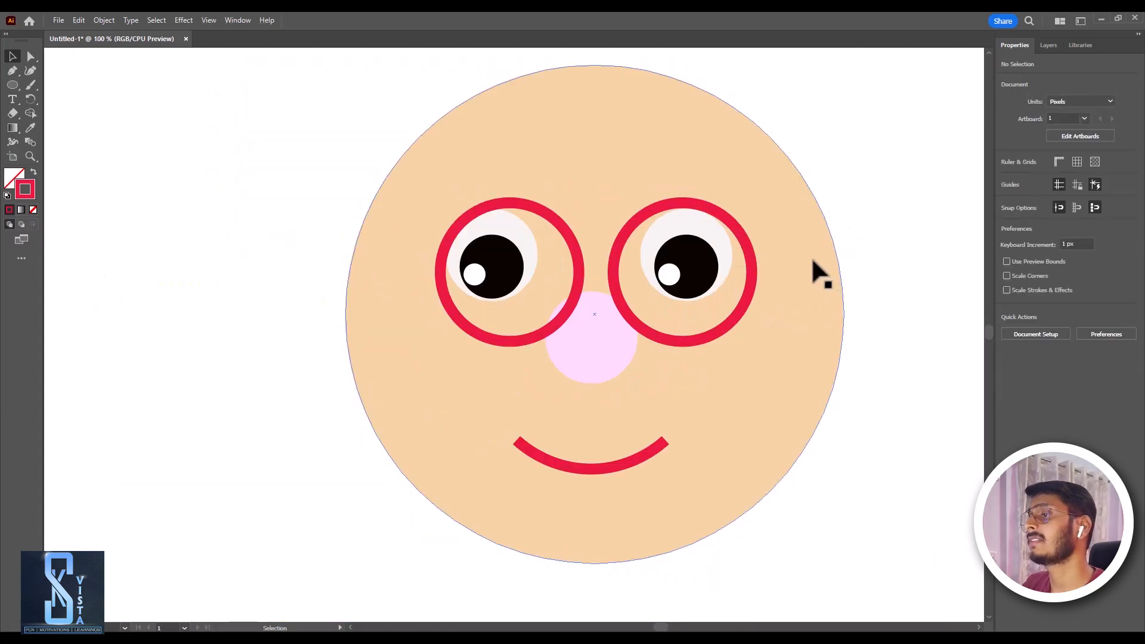
Recolour the stroke of both glasses circles to cyan 41E7EF
{"action": "left_click", "coordinate": [676, 343]}
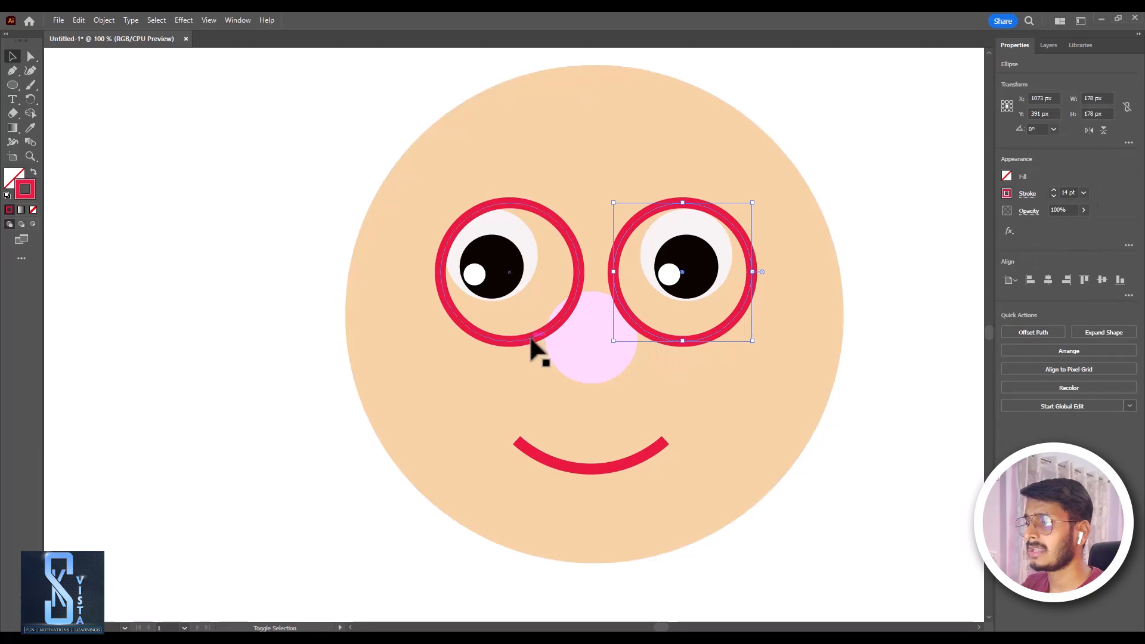
{"action": "left_click", "coordinate": [532, 334], "text": "shift"}
{"action": "double_click", "coordinate": [22, 192]}
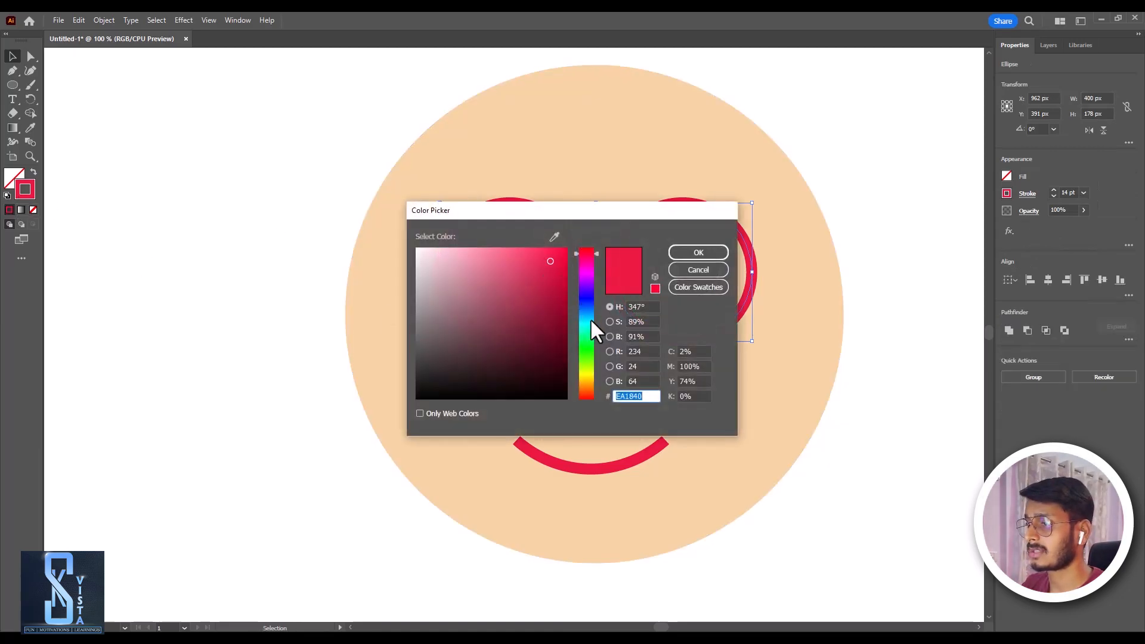
{"action": "left_click", "coordinate": [586, 322]}
{"action": "left_click", "coordinate": [550, 261]}
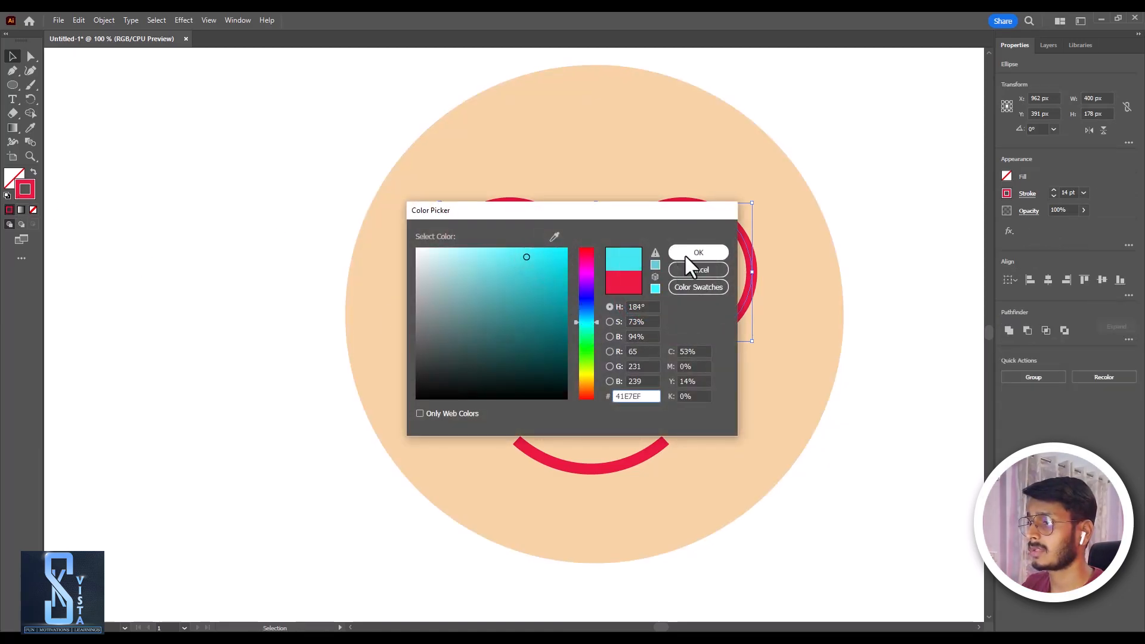
{"action": "left_click", "coordinate": [686, 253]}
{"action": "left_click", "coordinate": [881, 223]}
{"action": "left_click_drag", "start_coordinate": [869, 223], "coordinate": [777, 230]}
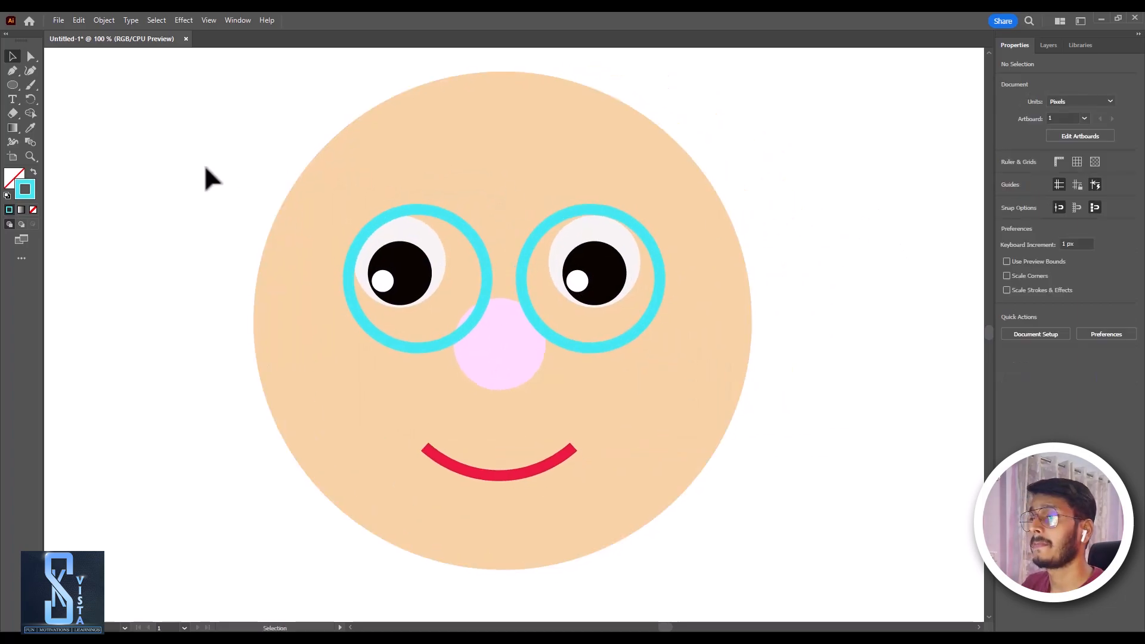
Draw a circle about 100 px wide at the head's left edge and fill it with dark purple-black 170016, without a stroke
{"action": "left_click_drag", "start_coordinate": [175, 164], "coordinate": [183, 170]}
{"action": "left_click_drag", "start_coordinate": [12, 84], "coordinate": [43, 98]}
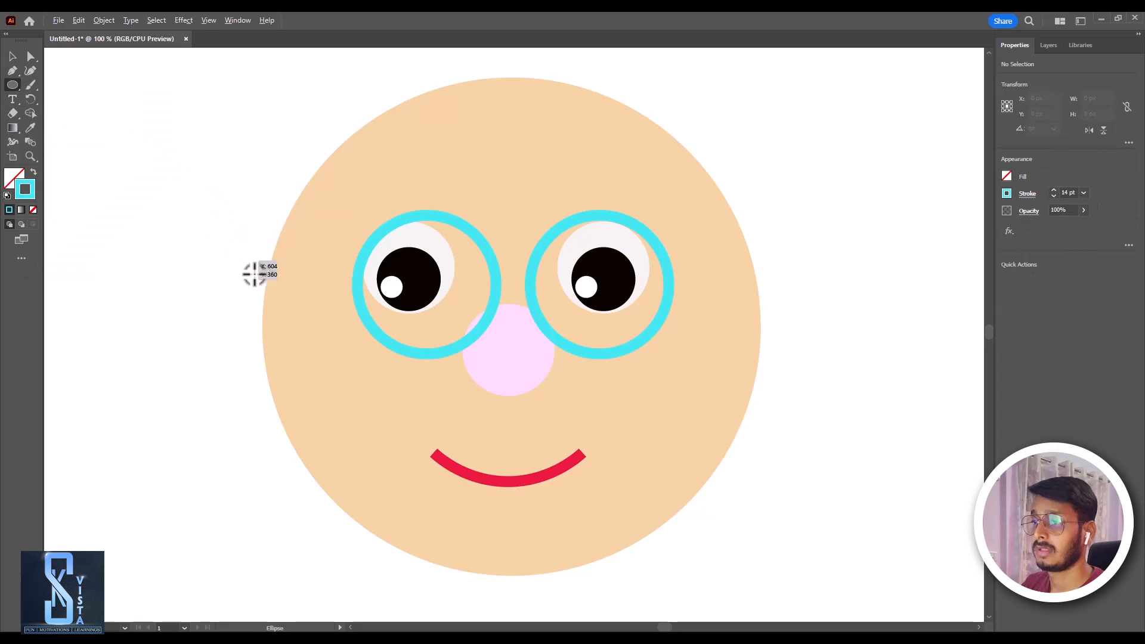
{"action": "left_click_drag", "start_coordinate": [247, 267], "coordinate": [285, 306]}
{"action": "left_click", "coordinate": [13, 57]}
{"action": "left_click", "coordinate": [33, 173]}
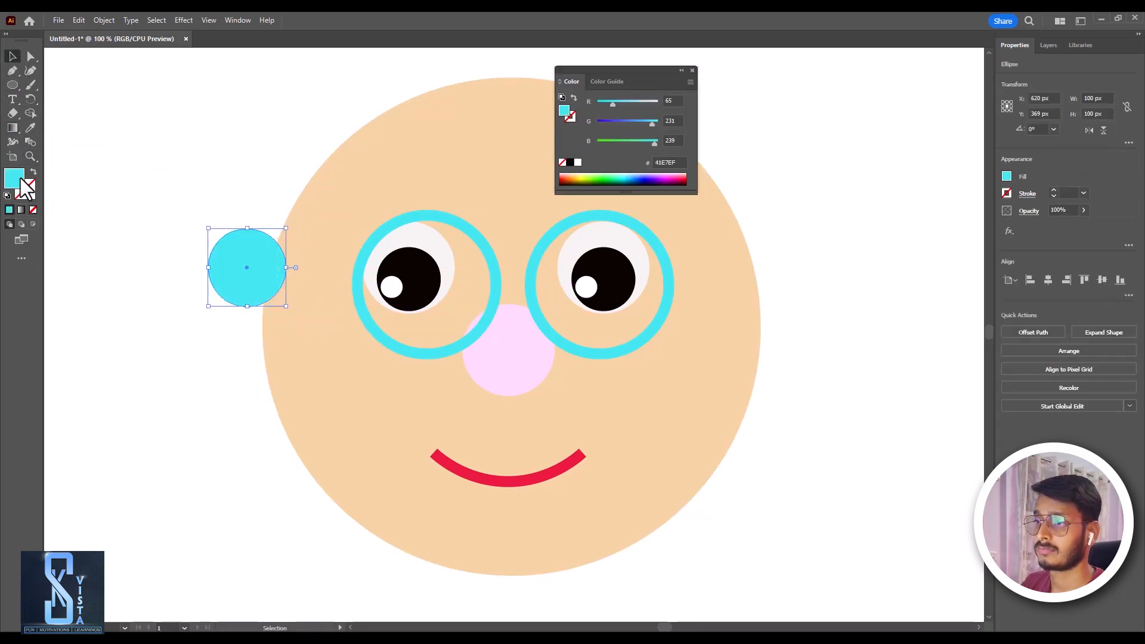
{"action": "left_click_drag", "start_coordinate": [584, 183], "coordinate": [668, 183]}
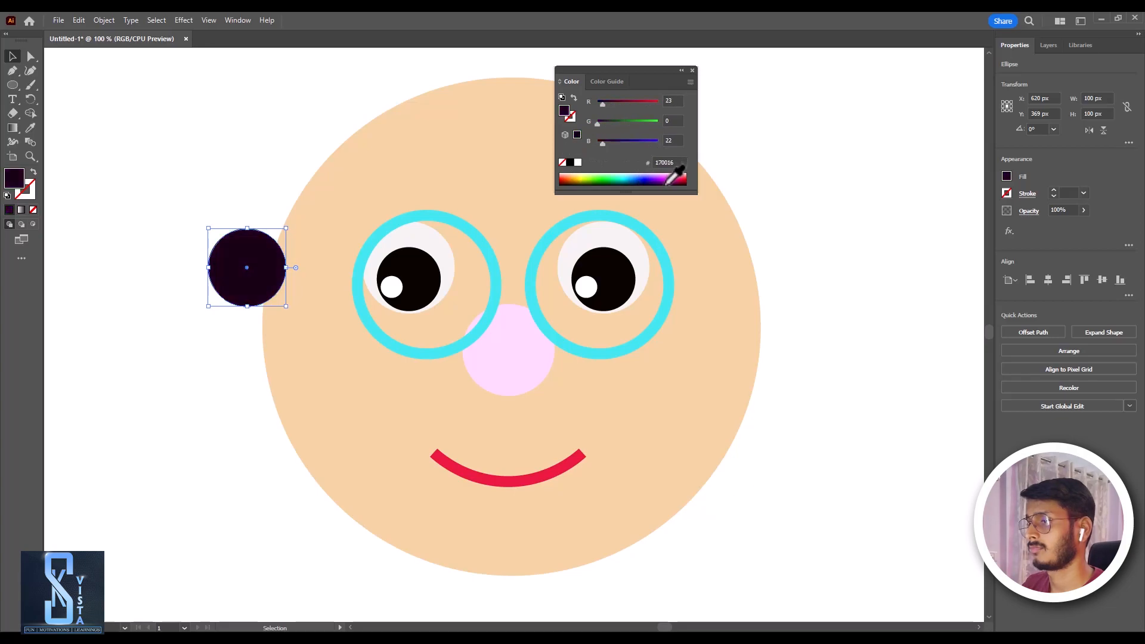
{"action": "left_click", "coordinate": [691, 70]}
Duplicate the dark circle several times into an overlapping cluster of curls along the left side of the head
{"action": "left_click_drag", "start_coordinate": [248, 271], "coordinate": [281, 319]}
{"action": "left_click_drag", "start_coordinate": [265, 263], "coordinate": [310, 265]}
{"action": "left_click_drag", "start_coordinate": [310, 265], "coordinate": [263, 203]}
{"action": "left_click_drag", "start_coordinate": [262, 202], "coordinate": [307, 253]}
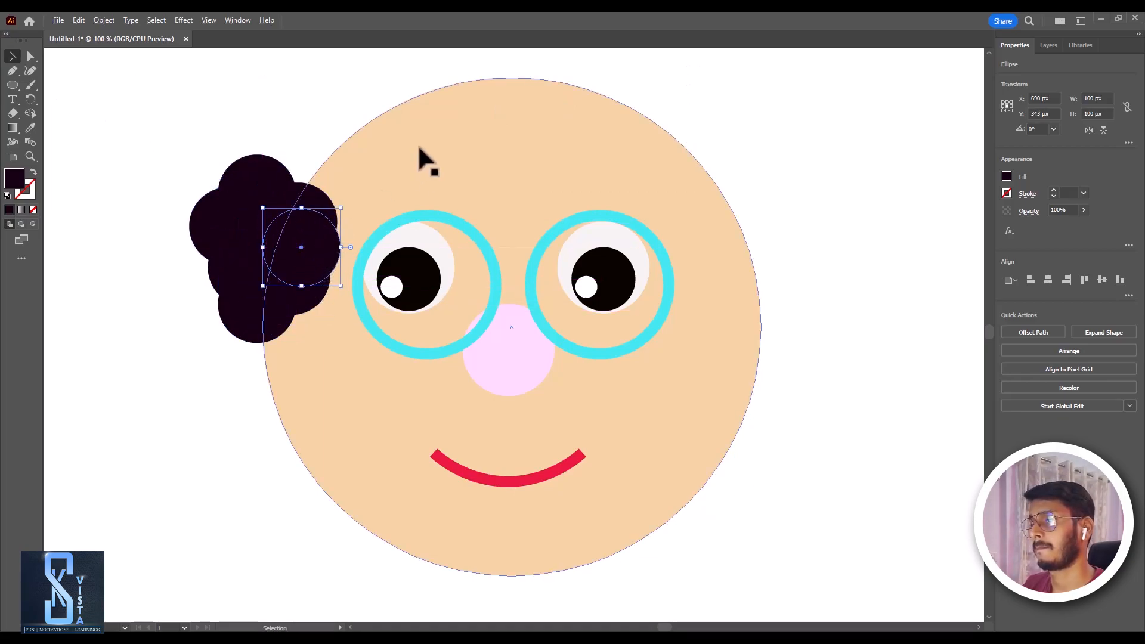
Add another dark curl at the upper left edge of the head and enlarge it to about 180 px
{"action": "left_click_drag", "start_coordinate": [422, 153], "coordinate": [388, 286]}
{"action": "left_click_drag", "start_coordinate": [294, 316], "coordinate": [316, 262]}
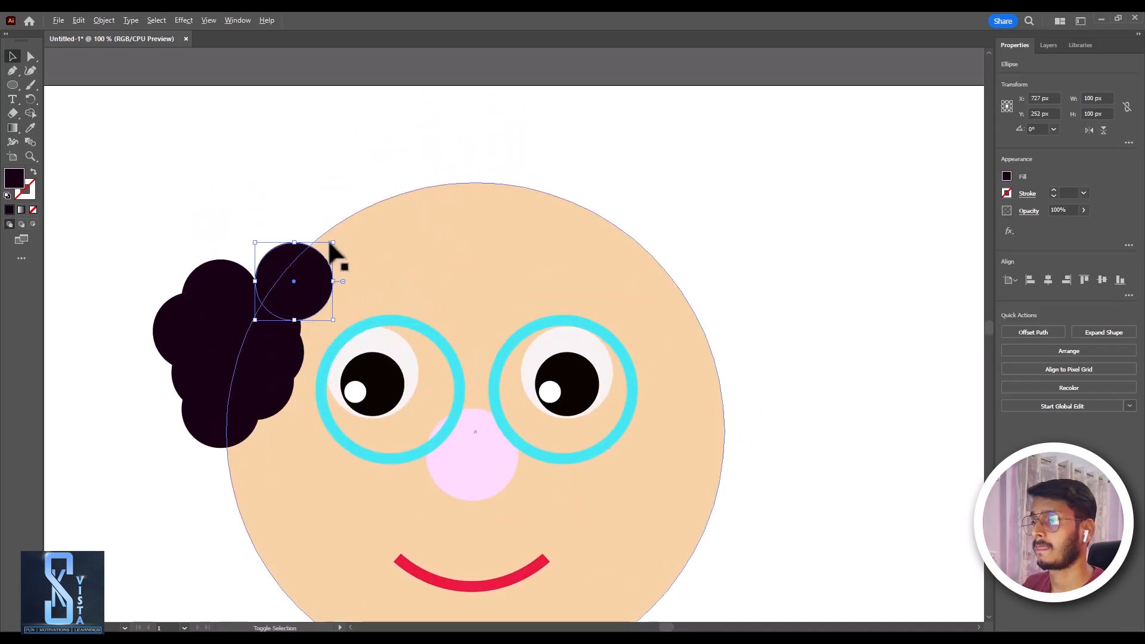
{"action": "left_click", "coordinate": [332, 251], "text": "shift"}
{"action": "left_click", "coordinate": [146, 274]}
{"action": "left_click", "coordinate": [319, 260]}
{"action": "left_click_drag", "start_coordinate": [332, 244], "coordinate": [364, 211]}
{"action": "mouse_move", "coordinate": [331, 298]}
{"action": "left_mouse_down"}
{"action": "mouse_move", "coordinate": [338, 286]}
{"action": "mouse_move", "coordinate": [328, 285]}
{"action": "left_mouse_up"}
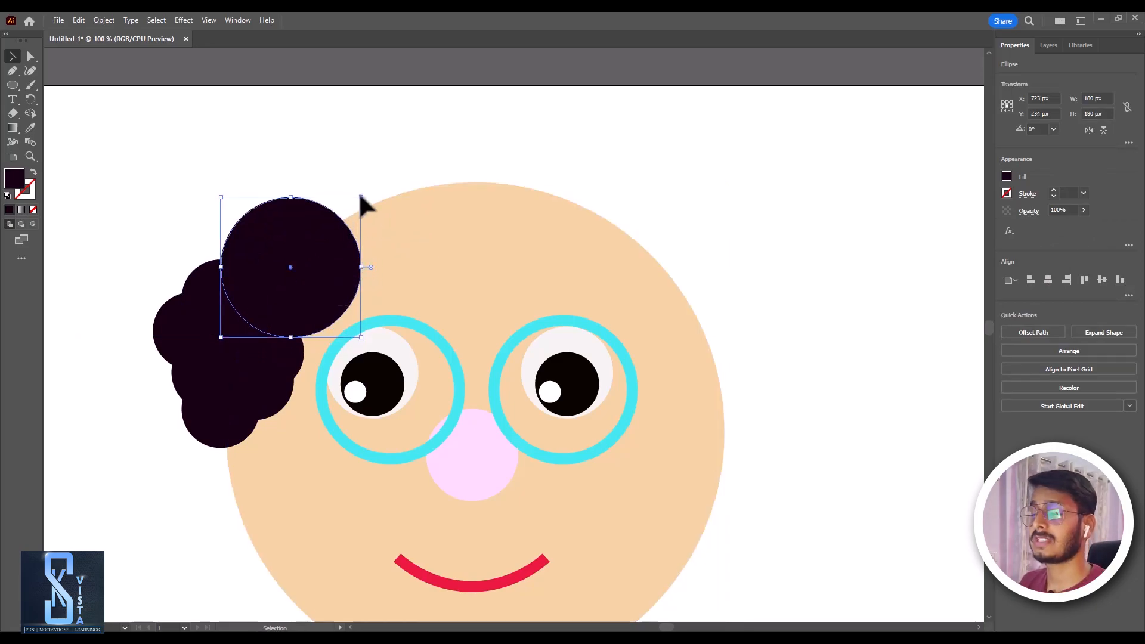
{"action": "left_click_drag", "start_coordinate": [360, 198], "coordinate": [358, 205]}
Duplicate the large dark circles across the top of the head and over its upper right edge as curls
{"action": "left_click_drag", "start_coordinate": [302, 255], "coordinate": [359, 230]}
{"action": "left_click_drag", "start_coordinate": [453, 176], "coordinate": [577, 171]}
{"action": "left_click_drag", "start_coordinate": [584, 174], "coordinate": [541, 268]}
{"action": "left_click_drag", "start_coordinate": [574, 321], "coordinate": [627, 249]}
{"action": "left_click_drag", "start_coordinate": [135, 257], "coordinate": [635, 322]}
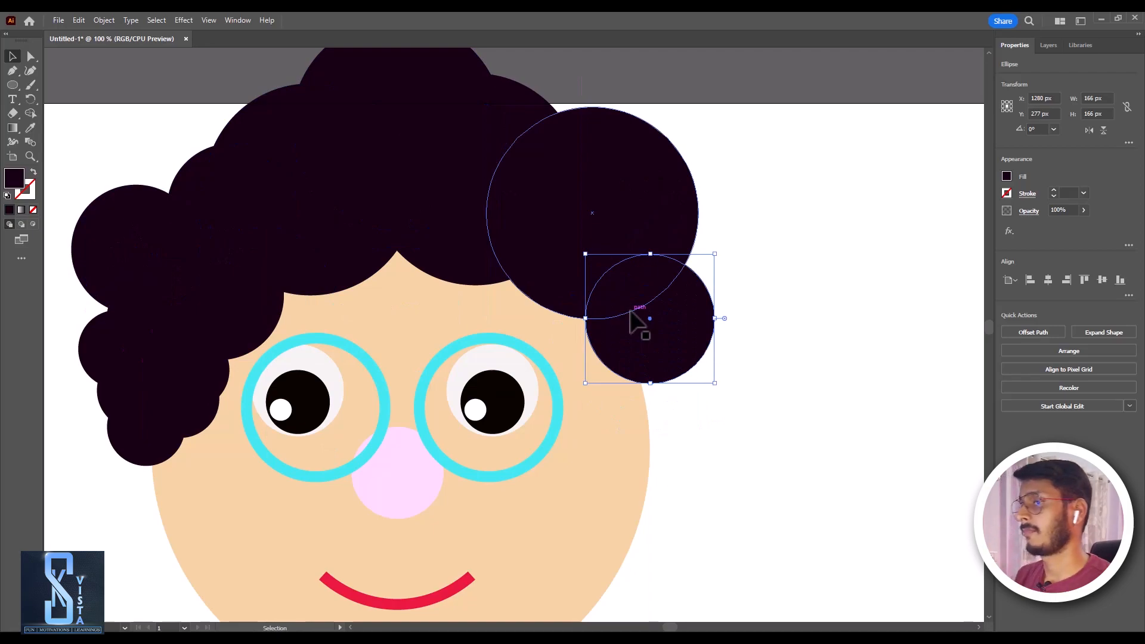
{"action": "left_click", "coordinate": [785, 427]}
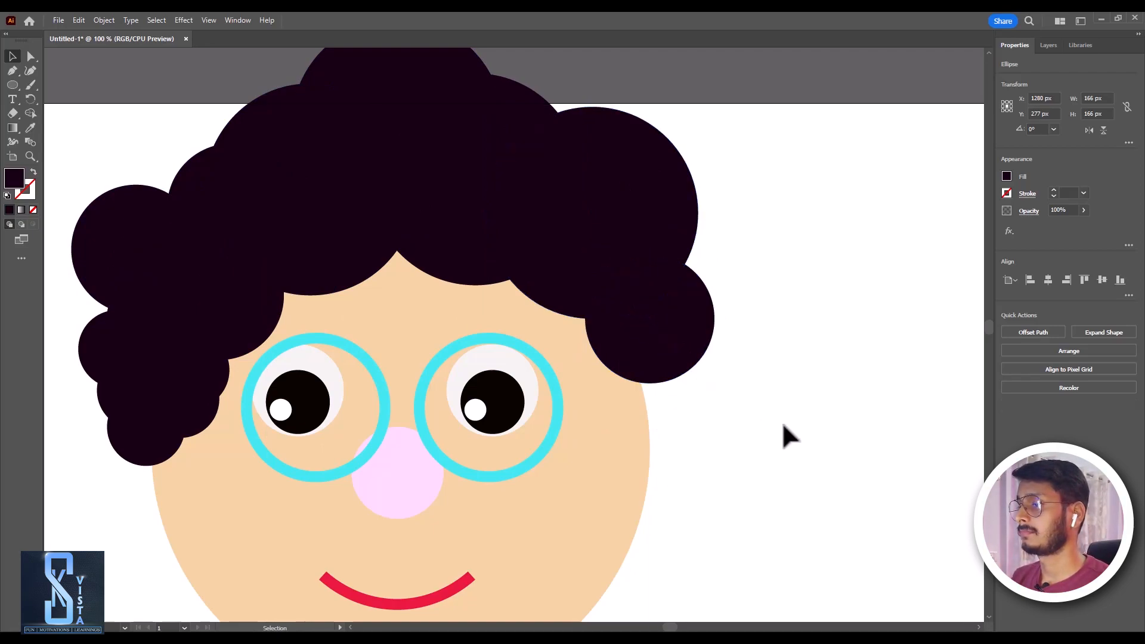
Duplicate more dark curls down the right side of the head beside the glasses
{"action": "scroll", "coordinate": [785, 427], "scroll_direction": "down", "scroll_amount": 2}
{"action": "left_click_drag", "start_coordinate": [689, 292], "coordinate": [710, 341]}
{"action": "left_click_drag", "start_coordinate": [143, 377], "coordinate": [693, 400]}
{"action": "left_click_drag", "start_coordinate": [650, 474], "coordinate": [702, 435]}
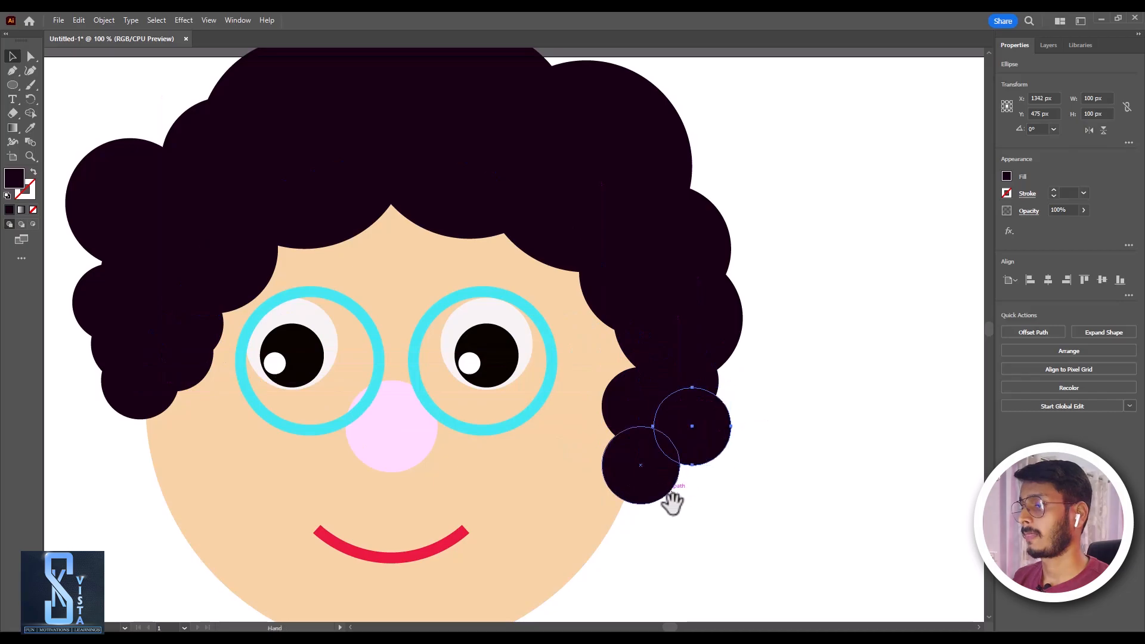
Delete the lowest curl on the right side of the head and move the neighbouring curl slightly inward
{"action": "scroll", "coordinate": [670, 499], "scroll_direction": "down", "scroll_amount": 2}
{"action": "left_click", "coordinate": [718, 481]}
{"action": "left_click", "coordinate": [698, 434]}
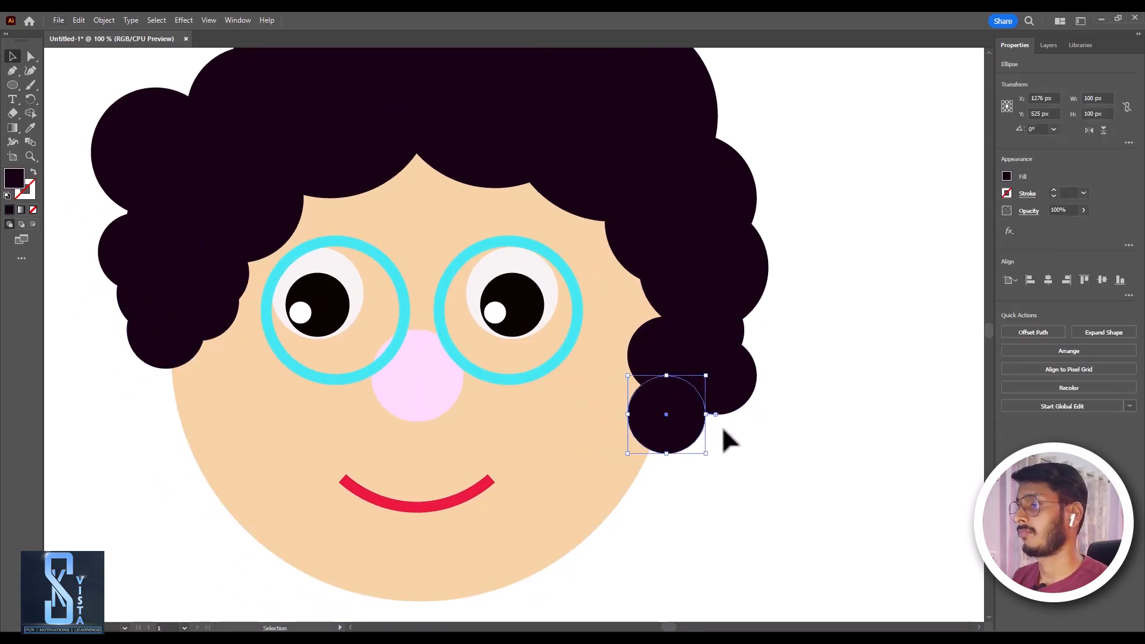
{"action": "key", "text": "Delete"}
{"action": "left_click_drag", "start_coordinate": [738, 388], "coordinate": [712, 382]}
{"action": "left_click", "coordinate": [740, 424]}
Examine the hair curls and the whole face for overall shape and their fit on the artboard
{"action": "scroll", "coordinate": [702, 396], "scroll_direction": "down", "scroll_amount": 2}
{"action": "left_click_drag", "start_coordinate": [417, 297], "coordinate": [434, 308]}
{"action": "left_click", "coordinate": [367, 315]}
{"action": "scroll", "coordinate": [447, 371], "scroll_direction": "up", "scroll_amount": 1}
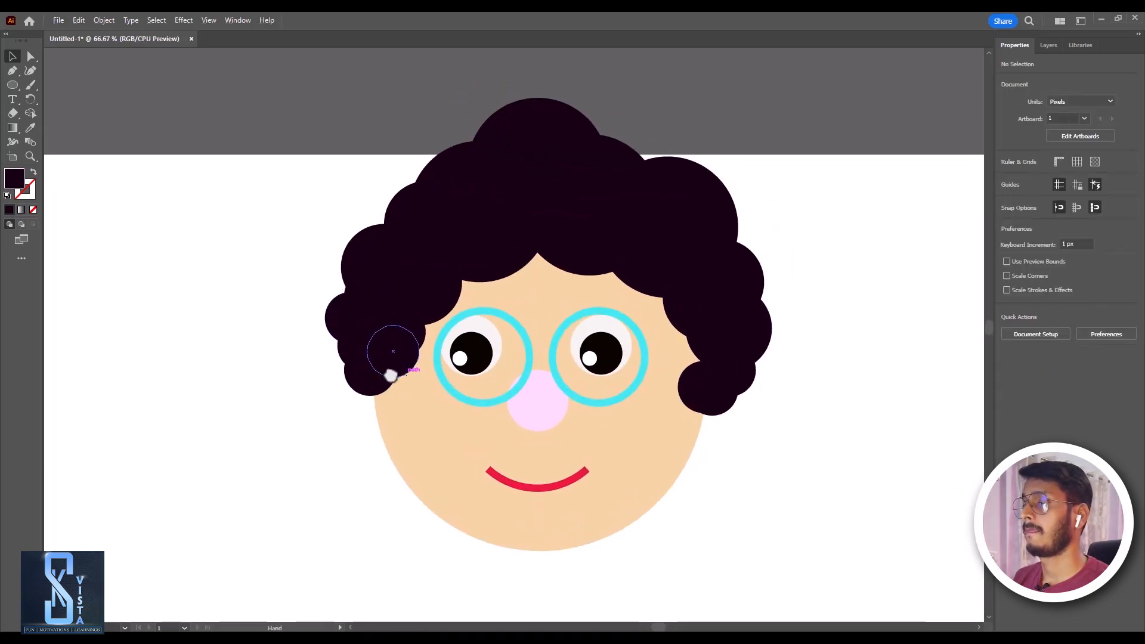
{"action": "left_click_drag", "start_coordinate": [715, 367], "coordinate": [686, 304]}
{"action": "left_click_drag", "start_coordinate": [632, 417], "coordinate": [624, 360]}
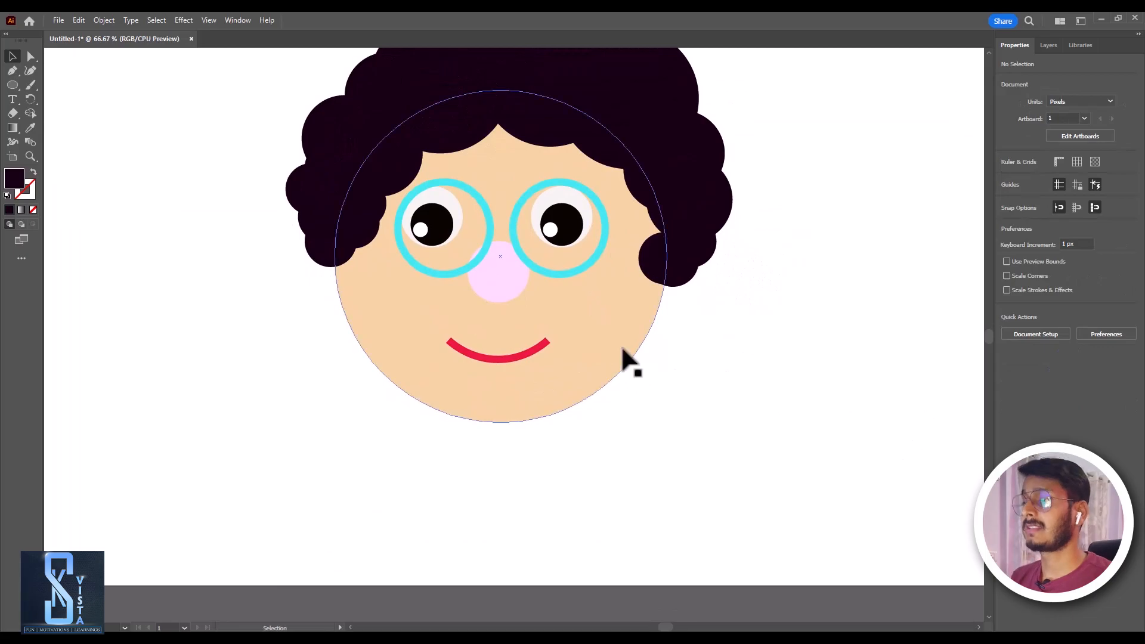
{"action": "left_click_drag", "start_coordinate": [710, 314], "coordinate": [716, 435]}
{"action": "left_click_drag", "start_coordinate": [309, 77], "coordinate": [662, 398]}
{"action": "scroll", "coordinate": [634, 370], "scroll_direction": "down", "scroll_amount": 1}
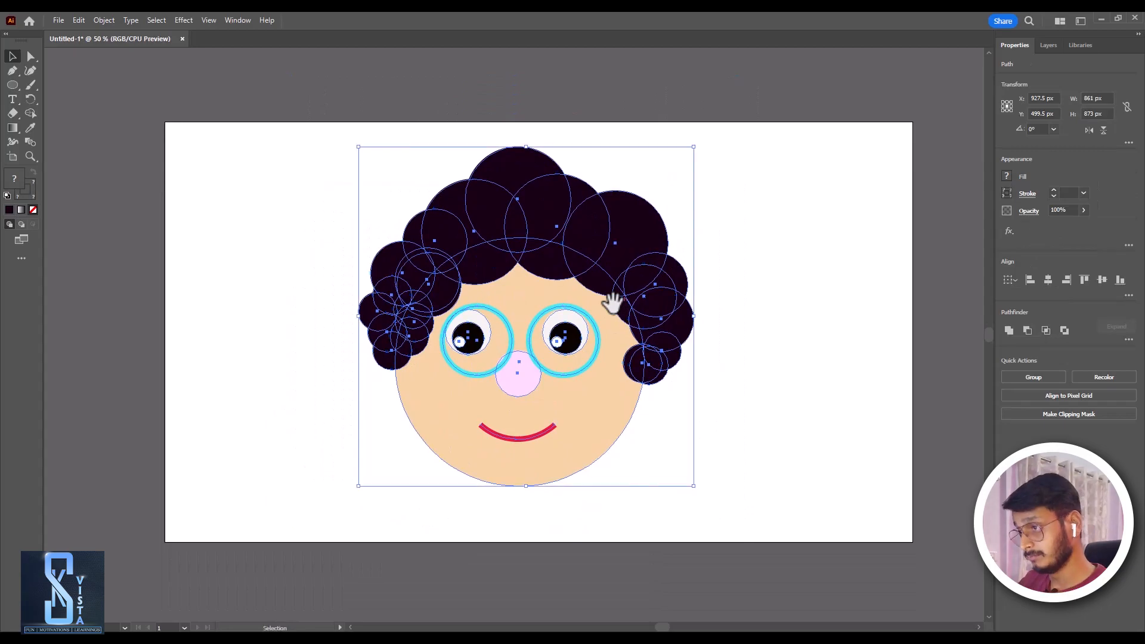
{"action": "left_click", "coordinate": [831, 414]}
{"action": "scroll", "coordinate": [644, 416], "scroll_direction": "up", "scroll_amount": 1}
{"action": "left_click", "coordinate": [587, 420]}
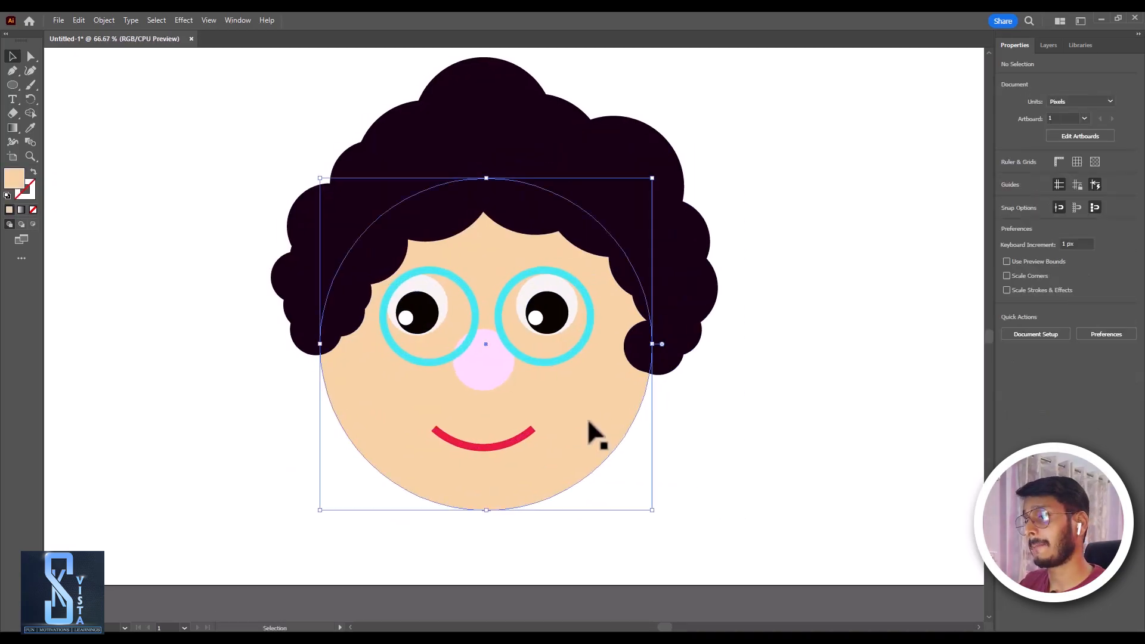
{"action": "left_click_drag", "start_coordinate": [823, 498], "coordinate": [149, 55]}
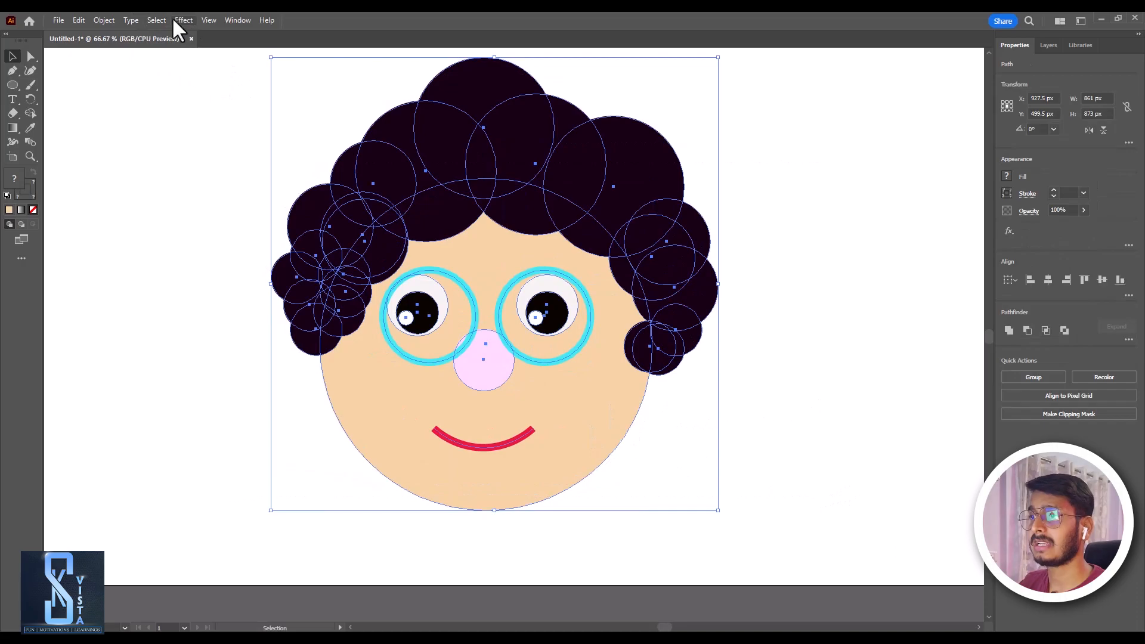
{"action": "left_click", "coordinate": [785, 313]}
Select all the dark hair circles without the face, eyes, nose, smile and glasses, and unite them into one shape with Pathfinder
{"action": "left_click", "coordinate": [655, 355]}
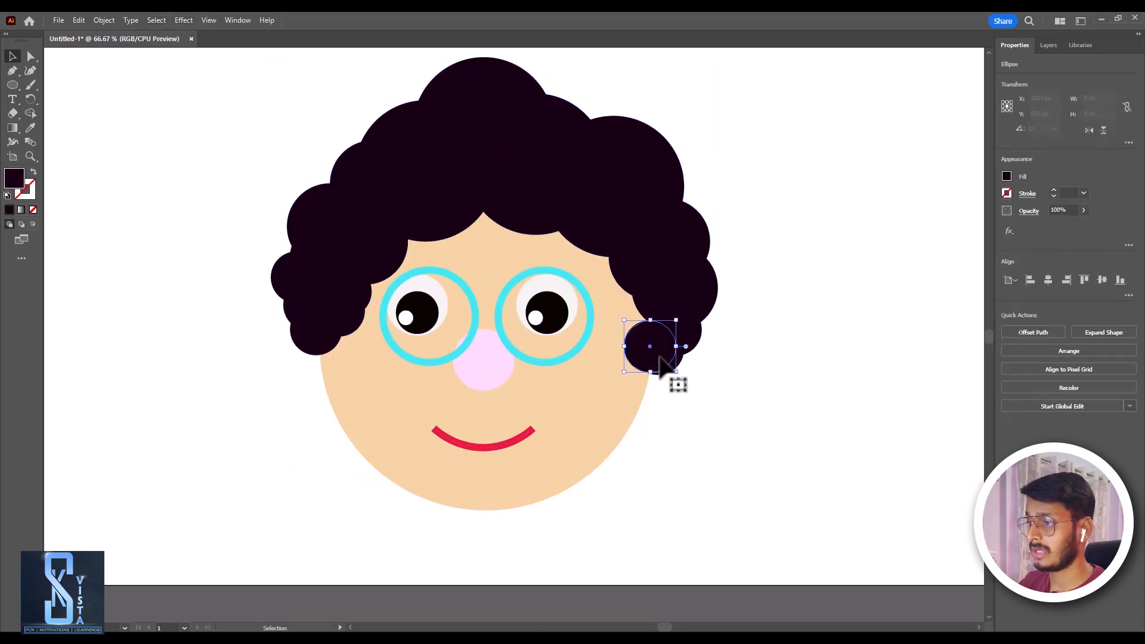
{"action": "left_click", "coordinate": [337, 322]}
{"action": "left_click_drag", "start_coordinate": [186, 64], "coordinate": [838, 550]}
{"action": "left_click_drag", "start_coordinate": [563, 537], "coordinate": [429, 353]}
{"action": "left_click_drag", "start_coordinate": [668, 229], "coordinate": [660, 177]}
{"action": "key", "text": "ctrl+z"}
{"action": "left_click", "coordinate": [406, 318], "text": "shift"}
{"action": "left_click_drag", "start_coordinate": [677, 279], "coordinate": [715, 220]}
{"action": "key", "text": "ctrl+z"}
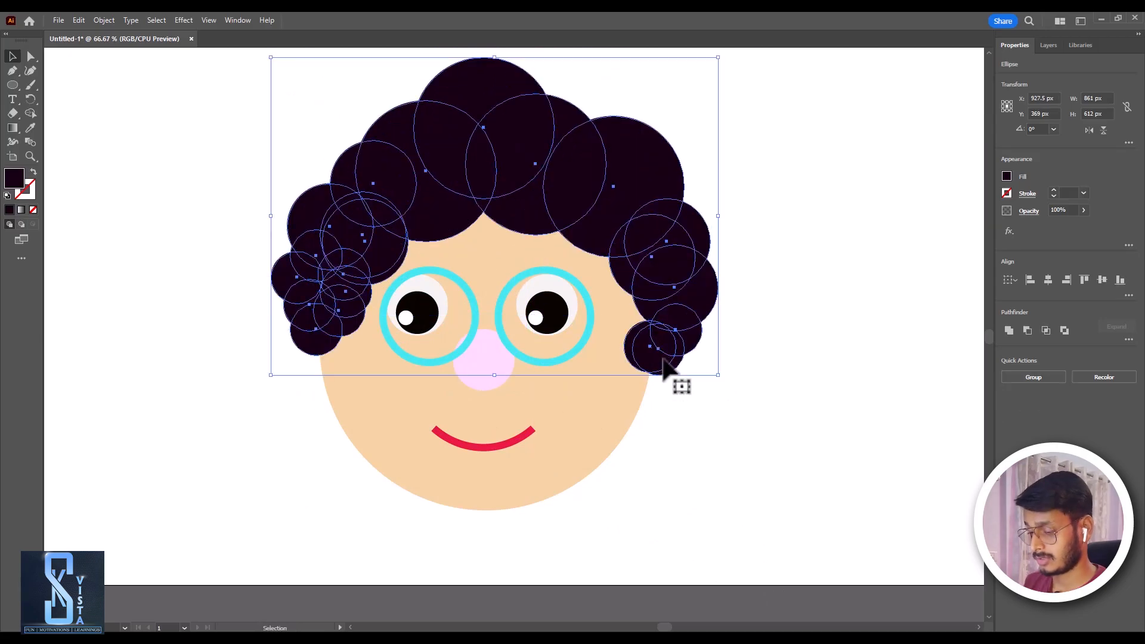
{"action": "key", "text": "ctrl+shift+F9"}
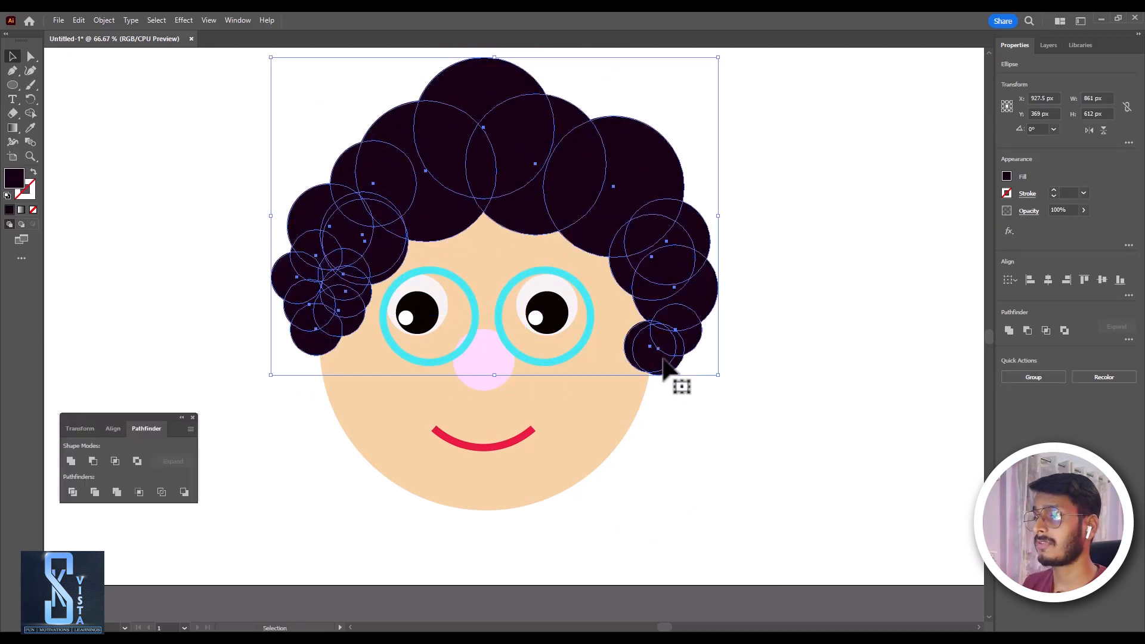
{"action": "left_click", "coordinate": [72, 463]}
{"action": "left_click", "coordinate": [771, 513]}
{"action": "key", "text": "space"}
{"action": "left_click", "coordinate": [735, 367]}
{"action": "key", "text": "ctrl+shift+a"}
Select all parts of the character and apply the 3D Inflate effect to them
{"action": "left_click_drag", "start_coordinate": [694, 460], "coordinate": [377, 195]}
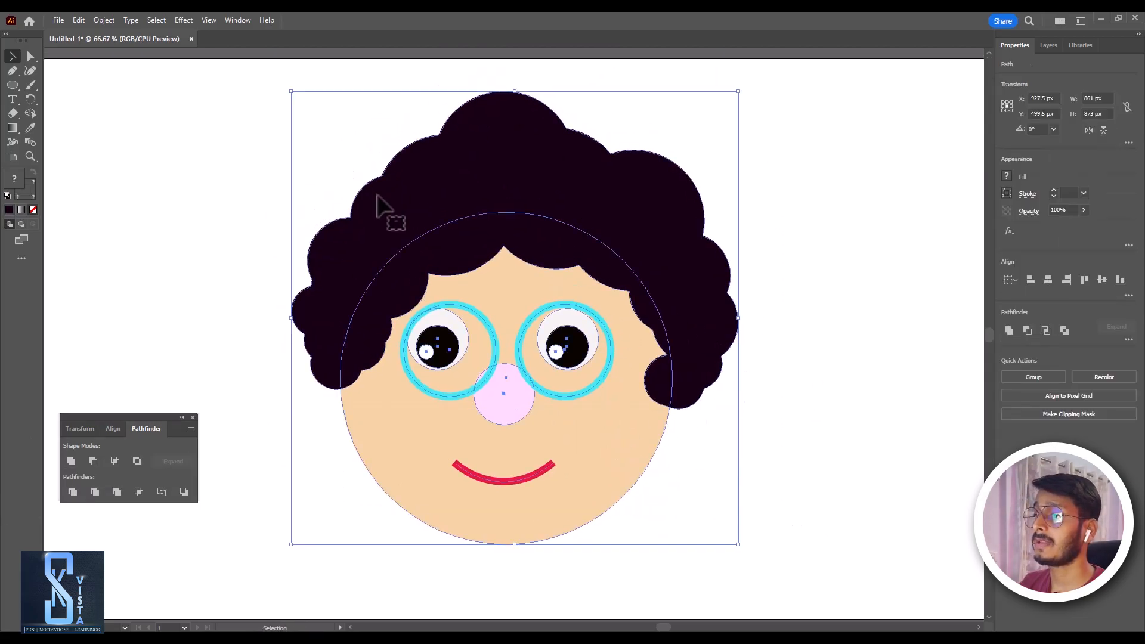
{"action": "left_click", "coordinate": [179, 18]}
{"action": "mouse_move", "coordinate": [219, 93]}
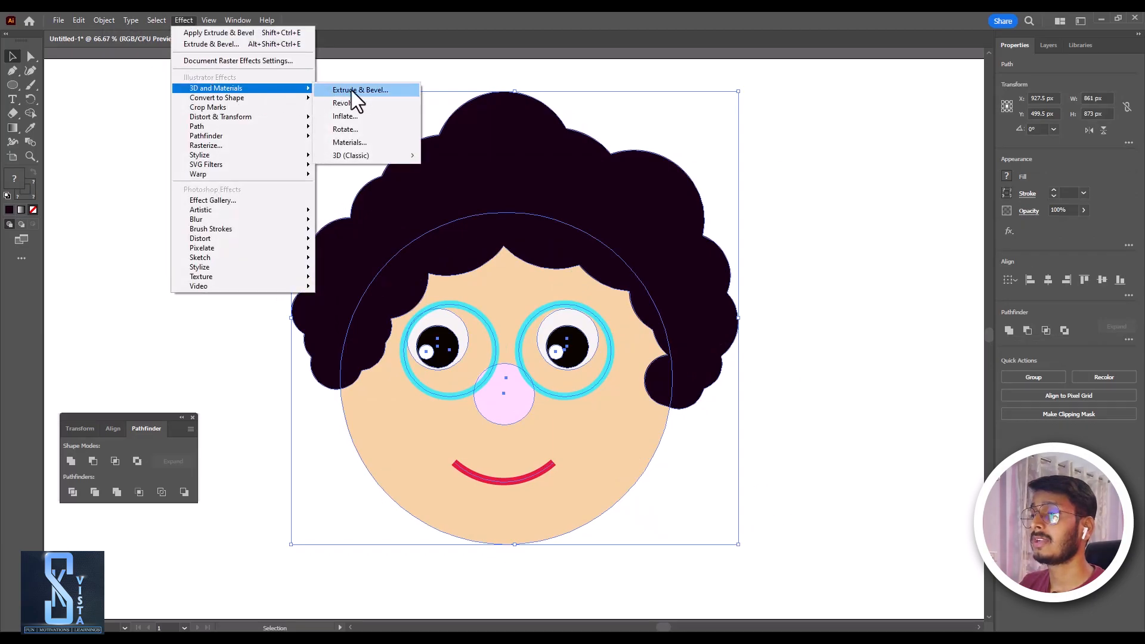
{"action": "left_click", "coordinate": [335, 114]}
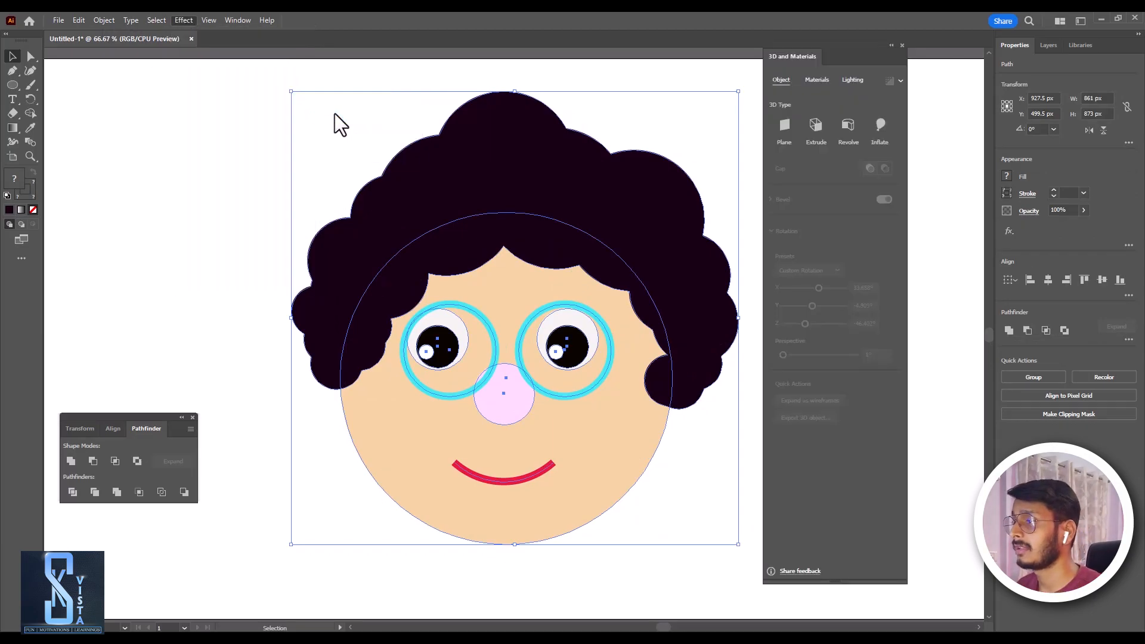
{"action": "left_click", "coordinate": [880, 134]}
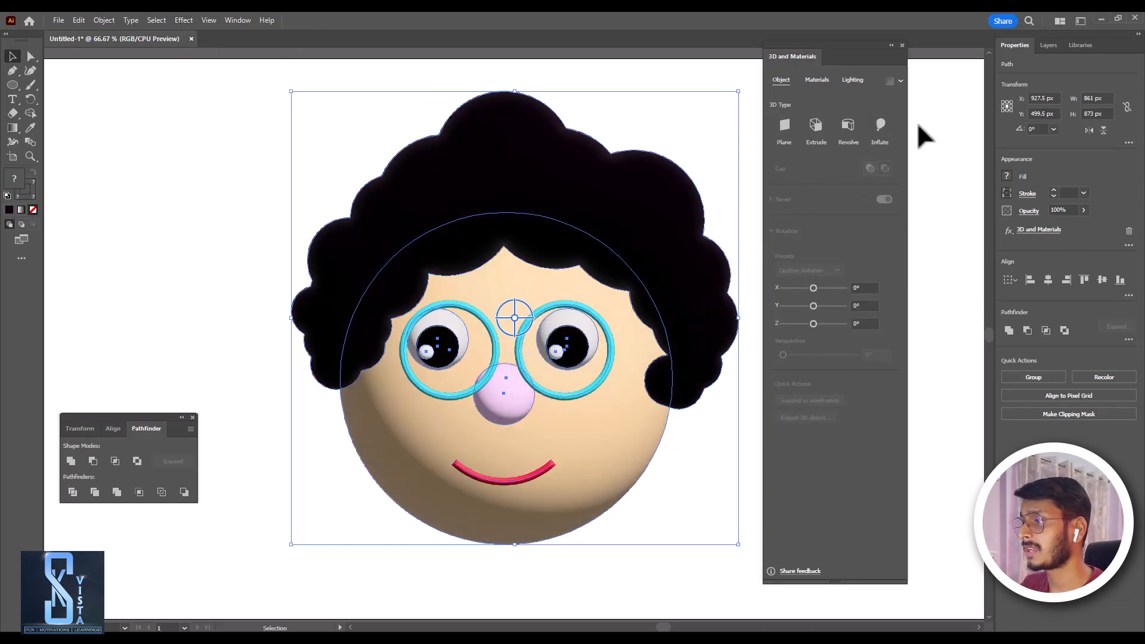
{"action": "left_click", "coordinate": [883, 130]}
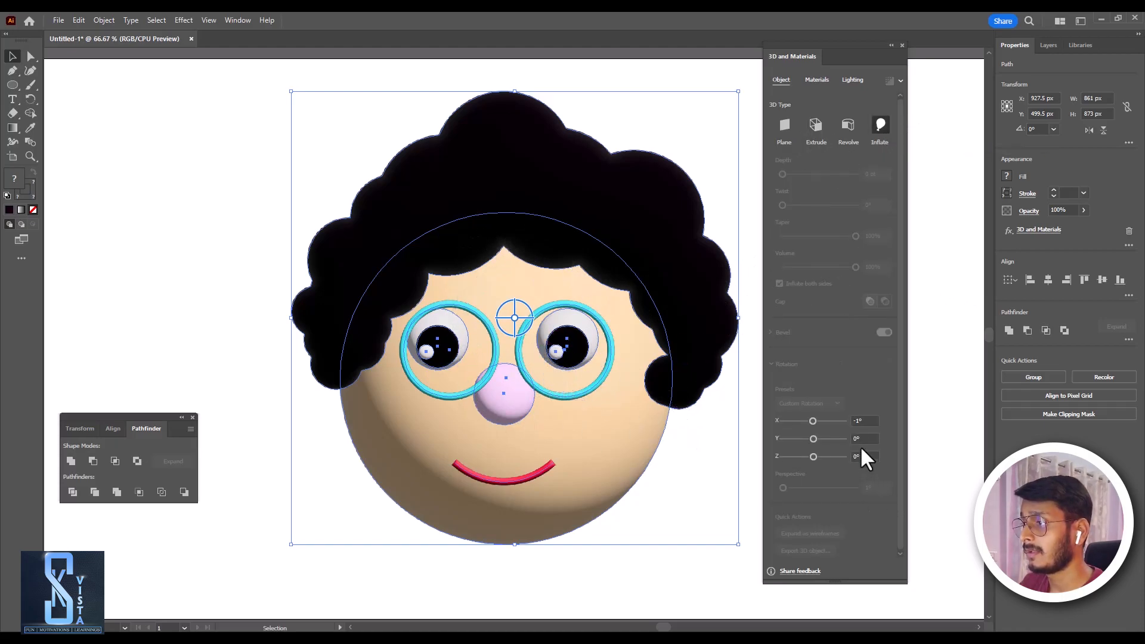
{"action": "left_click", "coordinate": [195, 306]}
Browse the materials for the face circle, and reposition its light near the centre of the preview sphere for brighter, more even shading
{"action": "left_click", "coordinate": [572, 461]}
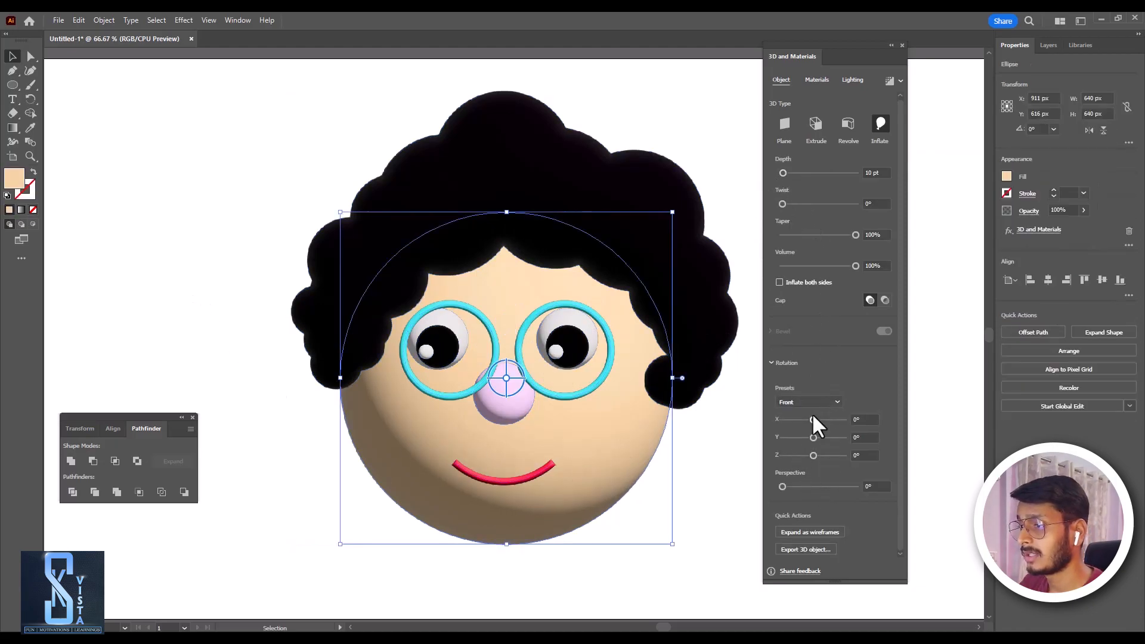
{"action": "left_click", "coordinate": [818, 80]}
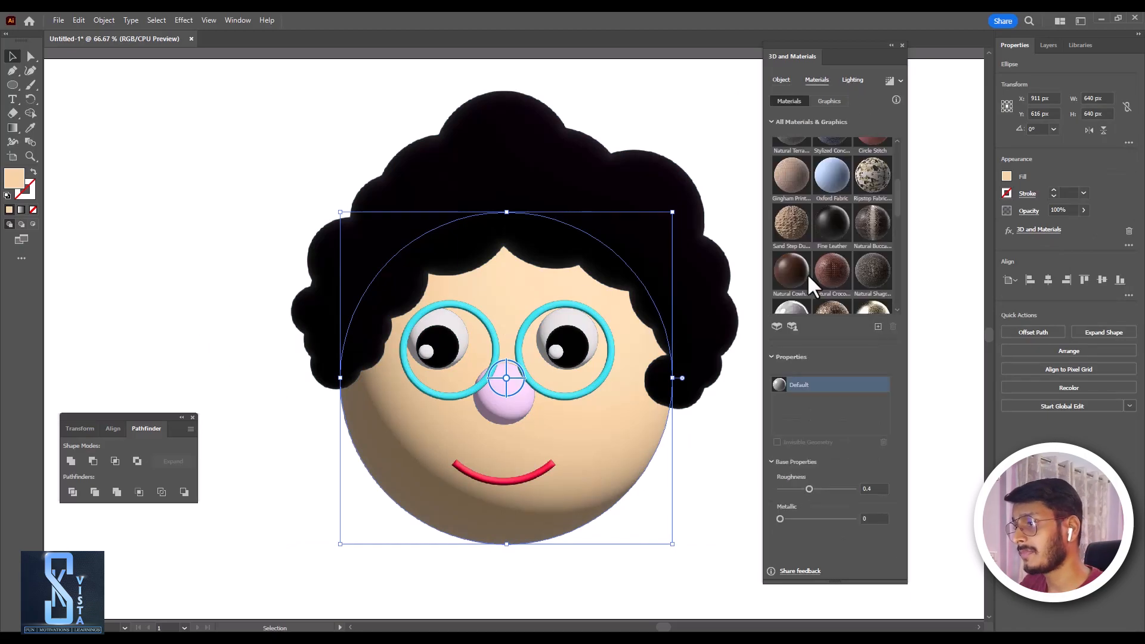
{"action": "scroll", "coordinate": [812, 281], "scroll_direction": "up", "scroll_amount": 5}
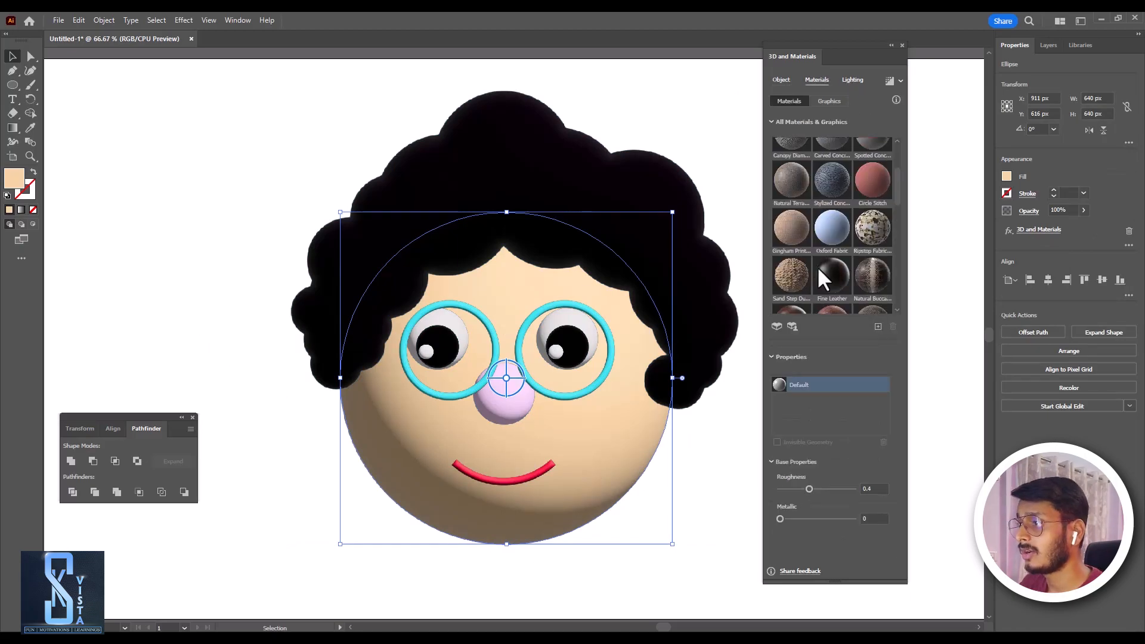
{"action": "left_click", "coordinate": [853, 81]}
{"action": "left_click_drag", "start_coordinate": [834, 201], "coordinate": [831, 190]}
{"action": "left_click", "coordinate": [692, 540]}
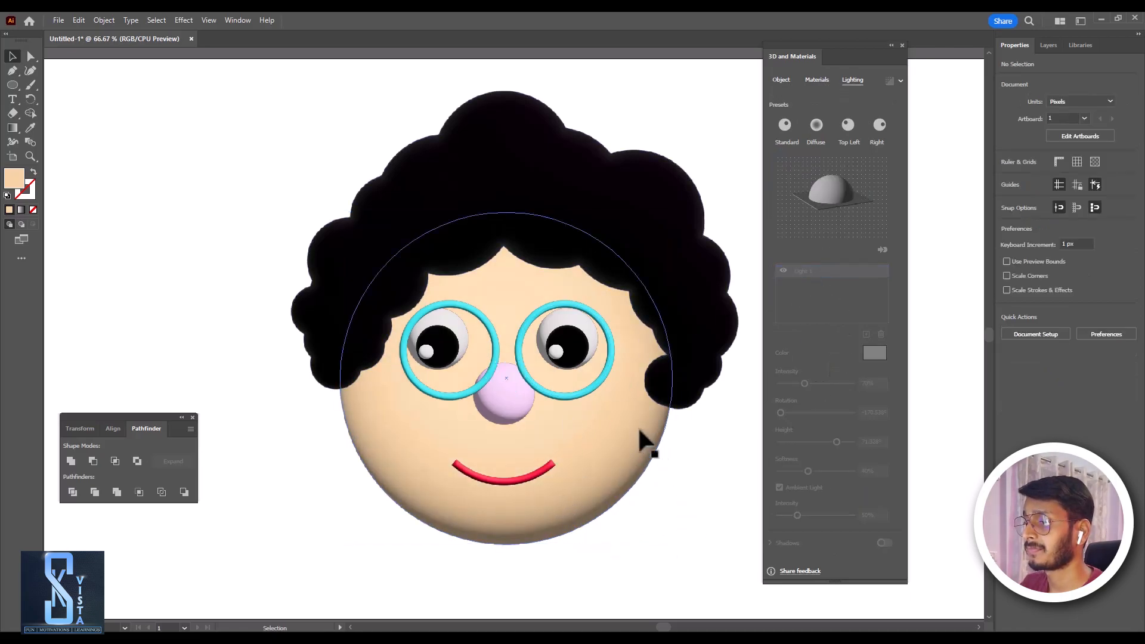
Bring the nose in front of the glasses frames
{"action": "left_click", "coordinate": [506, 397]}
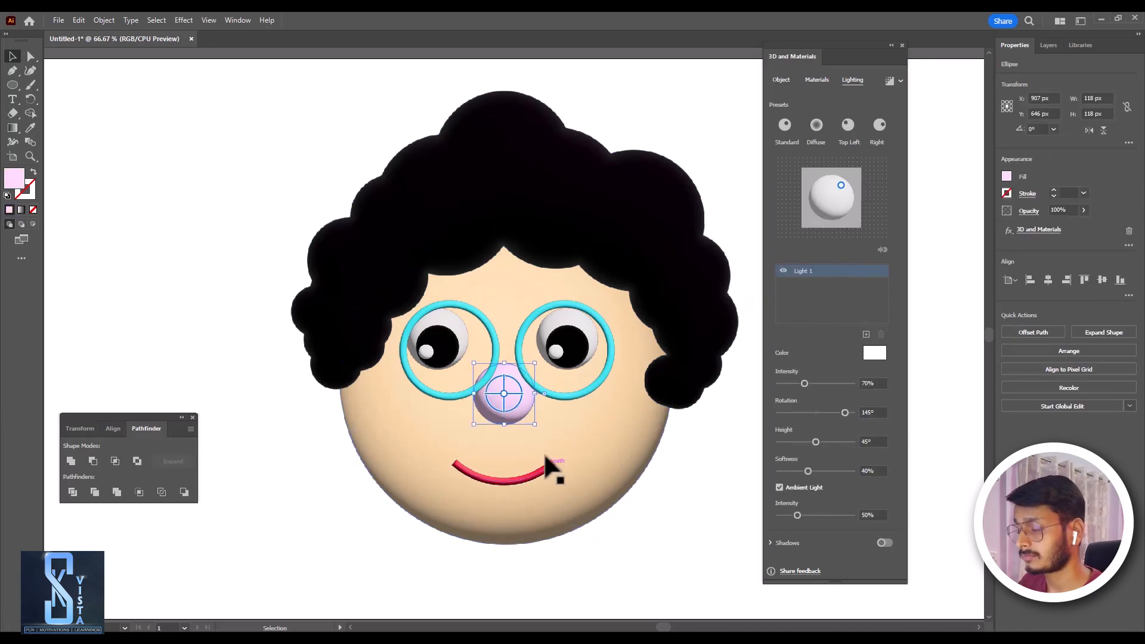
{"action": "scroll", "coordinate": [504, 396], "scroll_direction": "up", "scroll_amount": 1}
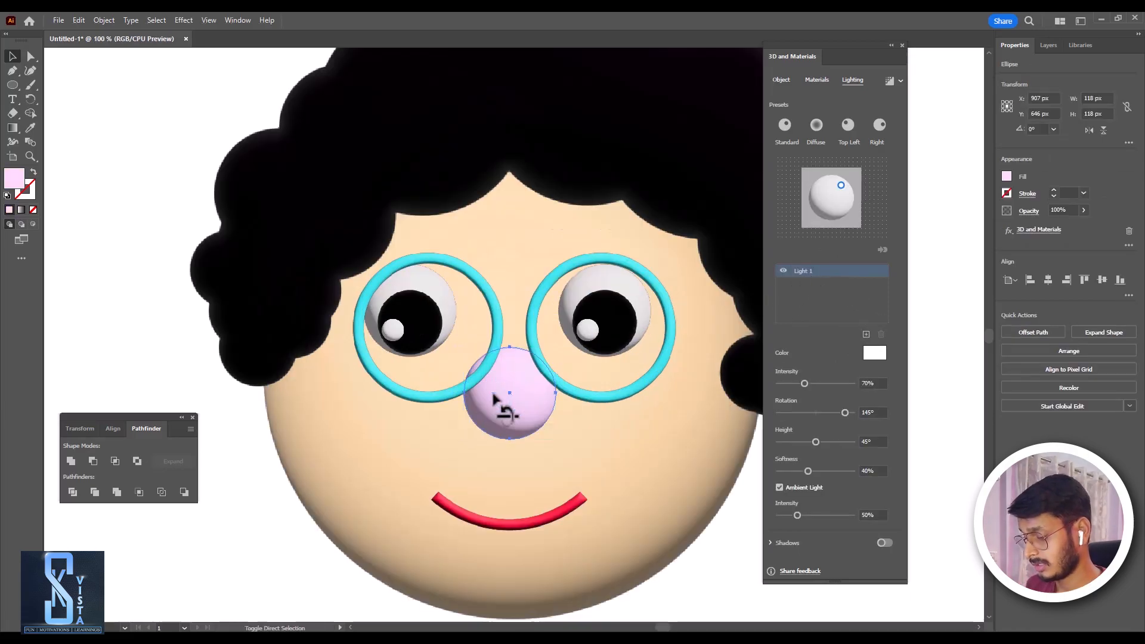
{"action": "left_click", "coordinate": [749, 554]}
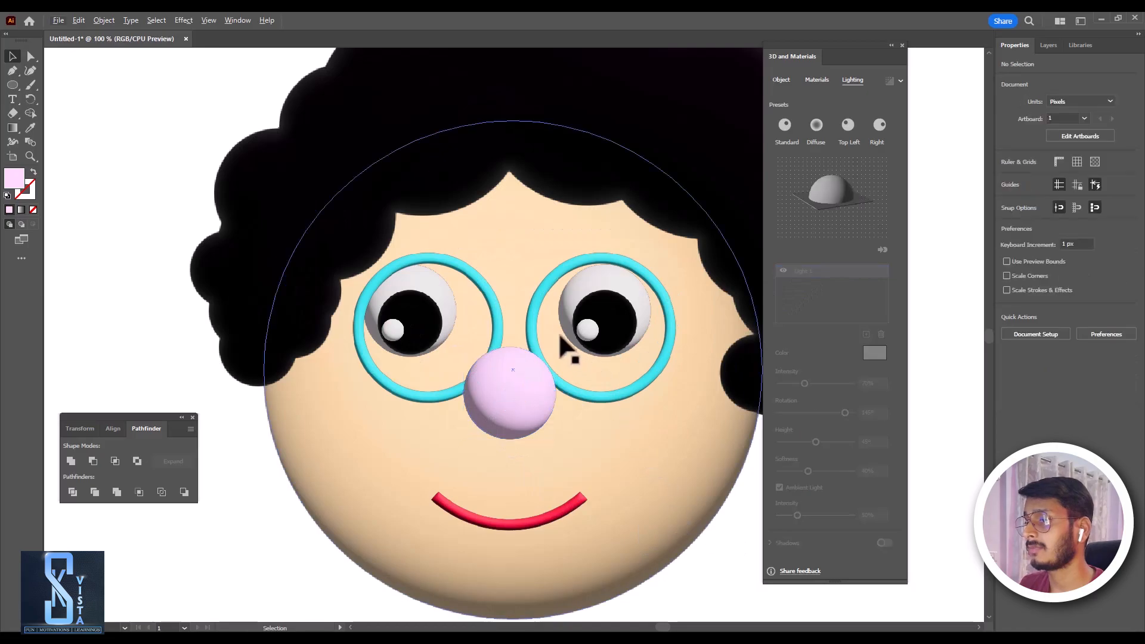
Browse the materials for the glasses frames, try Calacatta Marble and Die Cast Brass, and apply Gold Leaf Fold
{"action": "left_click", "coordinate": [540, 307]}
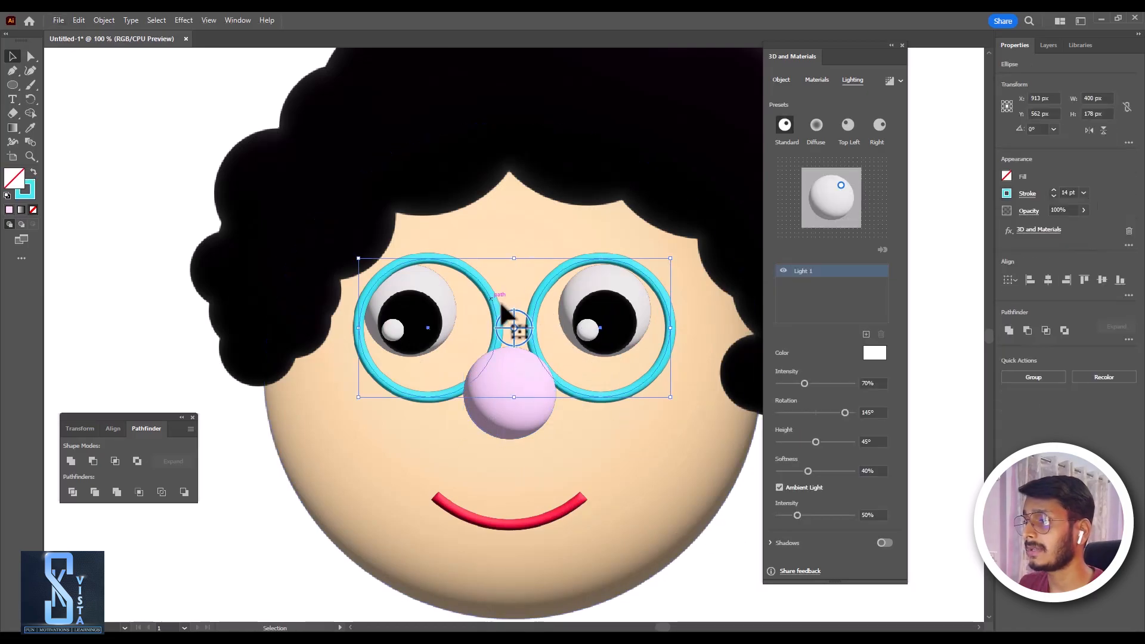
{"action": "left_click", "coordinate": [817, 80]}
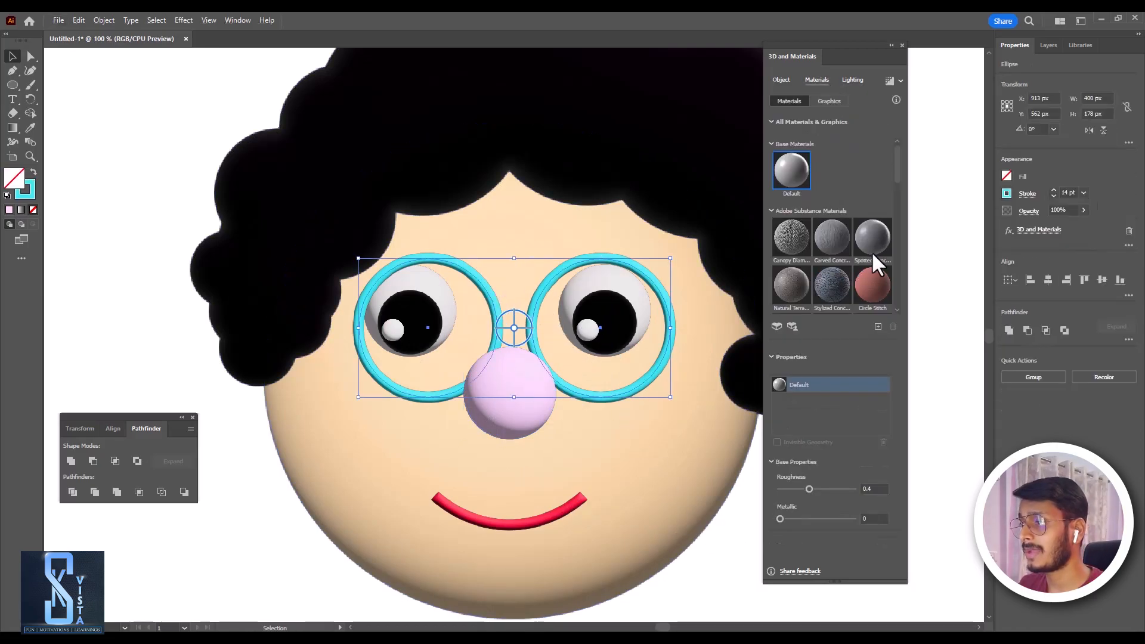
{"action": "scroll", "coordinate": [872, 252], "scroll_direction": "down", "scroll_amount": 5}
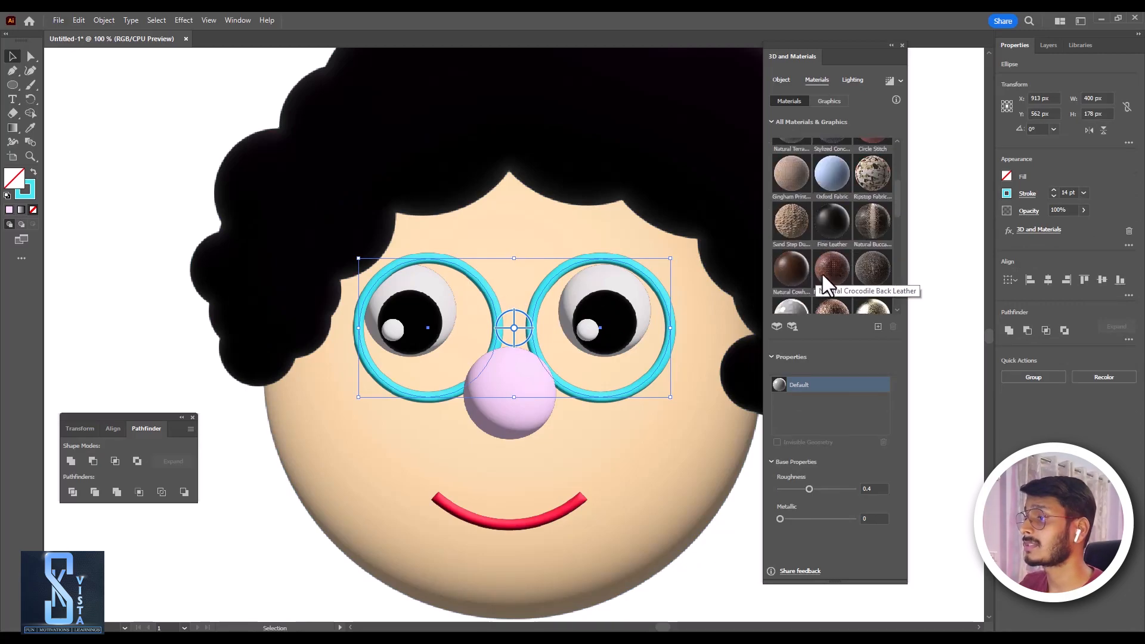
{"action": "scroll", "coordinate": [823, 271], "scroll_direction": "down", "scroll_amount": 1}
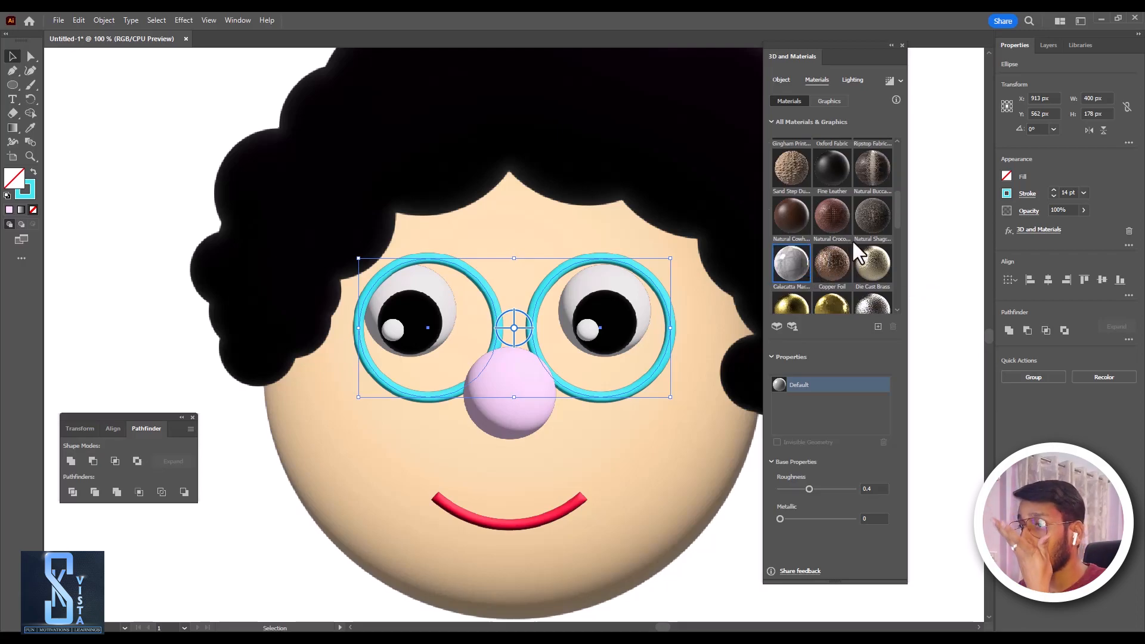
{"action": "left_click", "coordinate": [795, 266]}
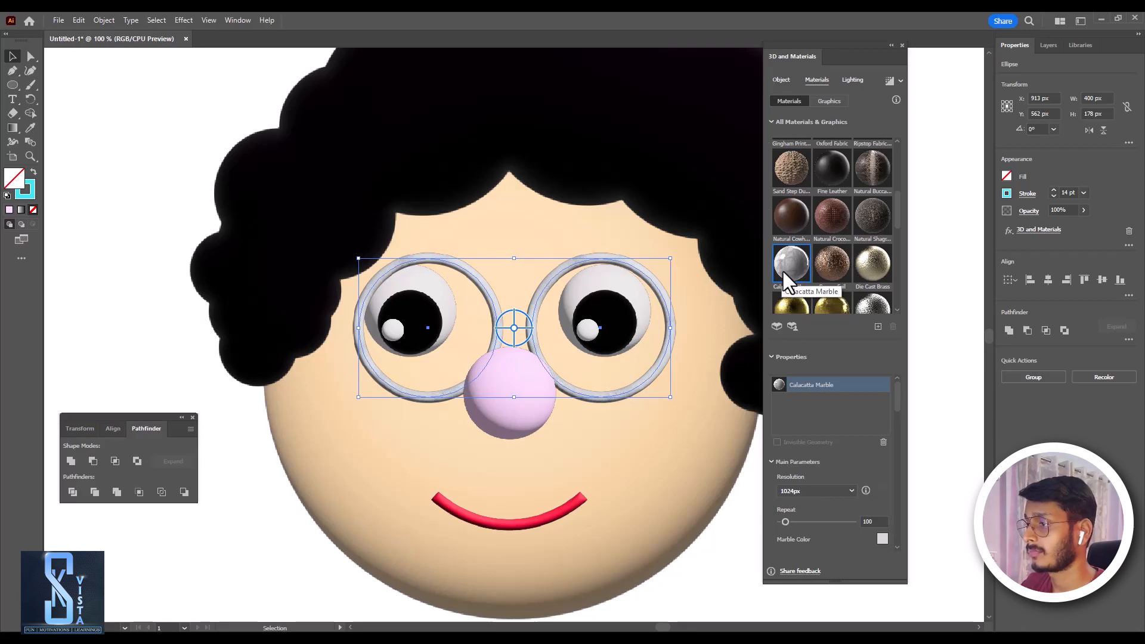
{"action": "left_click", "coordinate": [870, 267]}
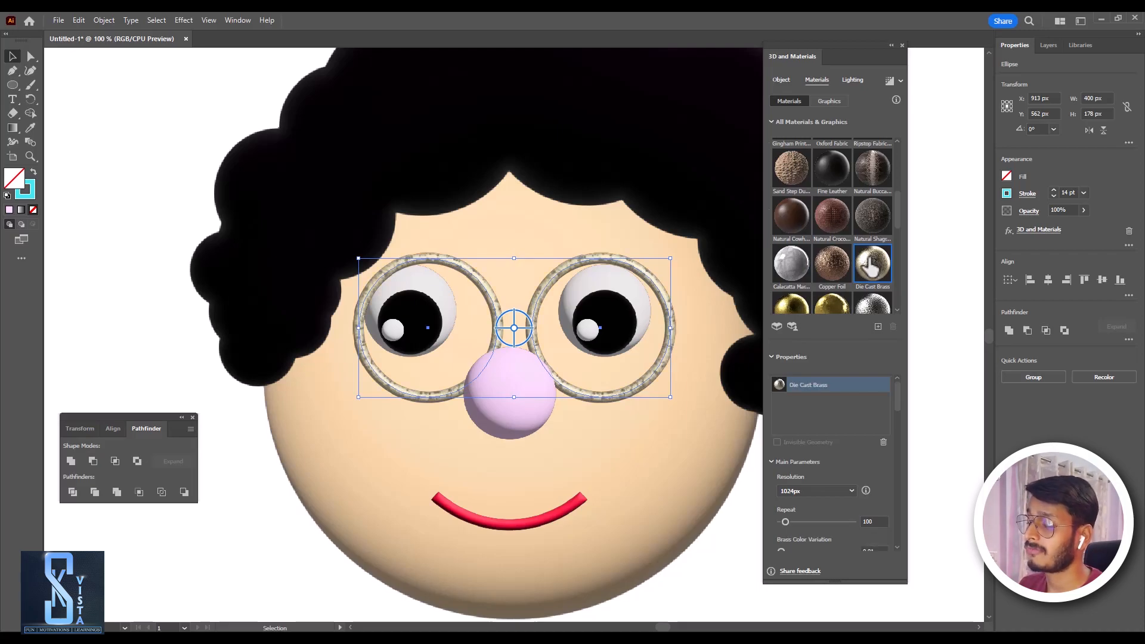
{"action": "scroll", "coordinate": [841, 262], "scroll_direction": "down", "scroll_amount": 1}
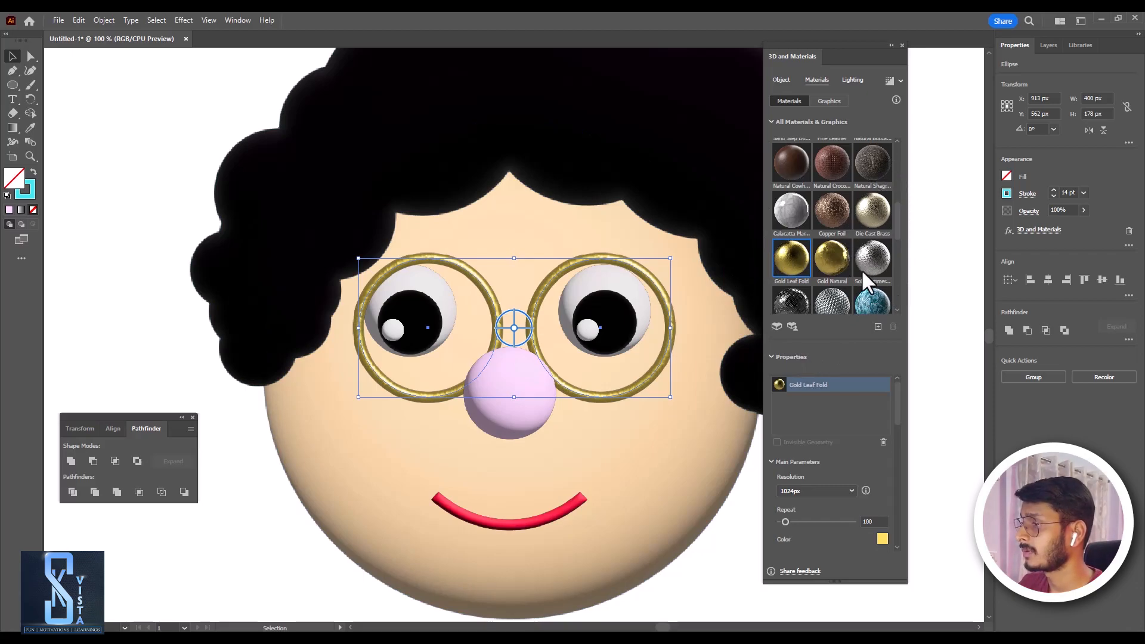
Set the glasses frames' stroke weight to 5 pt and move their light slightly closer to the centre of the preview sphere
{"action": "left_click", "coordinate": [1054, 196]}
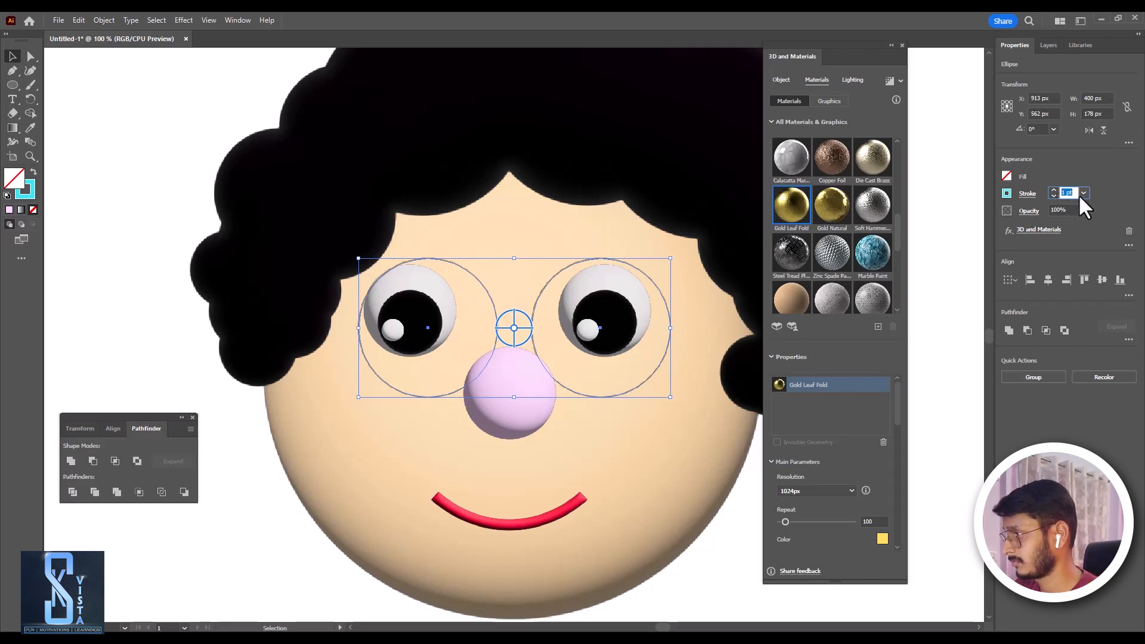
{"action": "left_click", "coordinate": [1047, 112]}
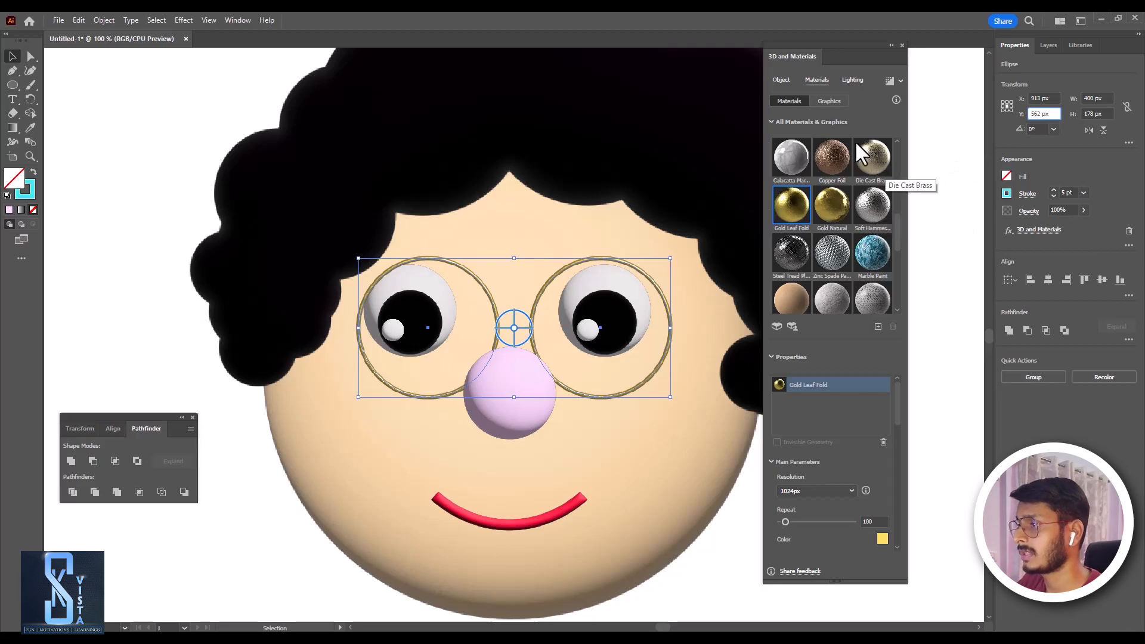
{"action": "left_click", "coordinate": [852, 79]}
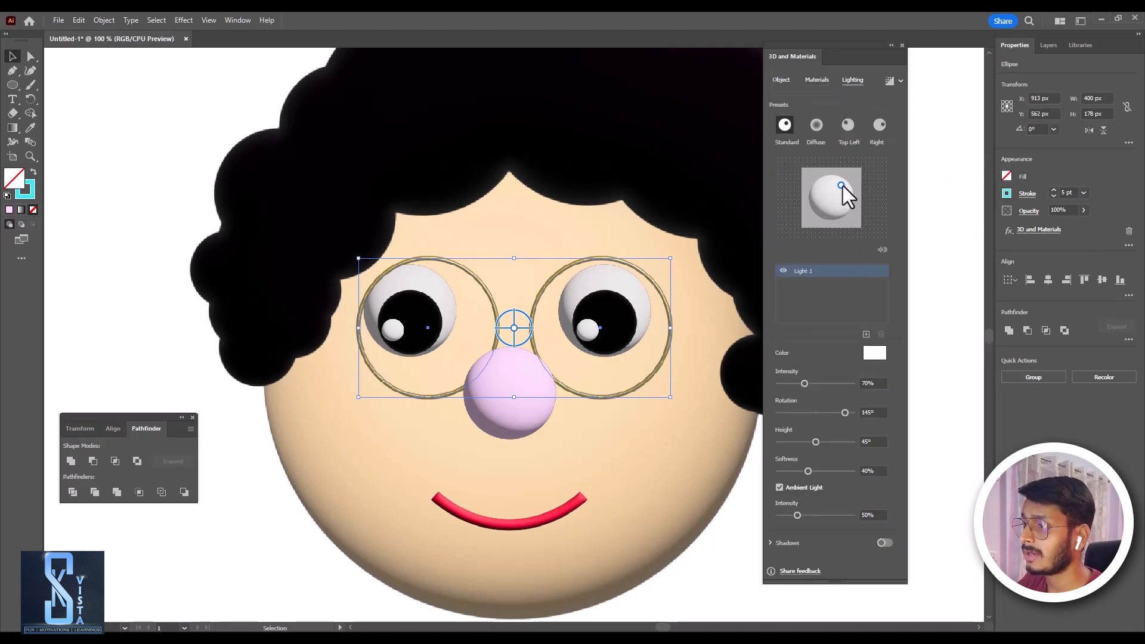
{"action": "left_click_drag", "start_coordinate": [834, 192], "coordinate": [808, 191]}
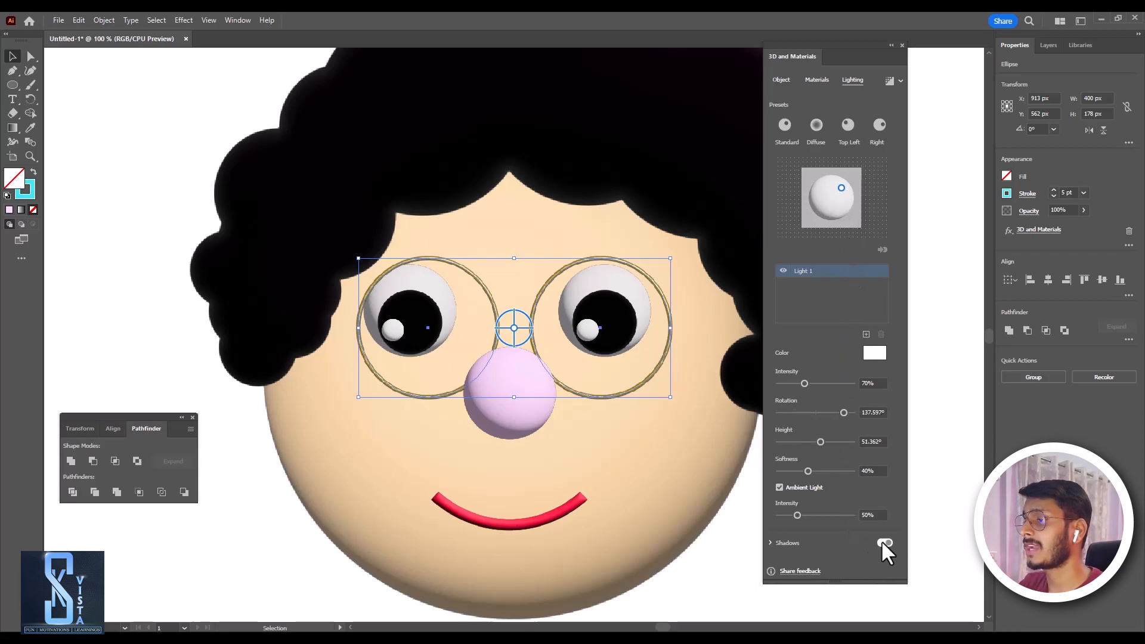
Try a shadow on the glasses with the Behind Object position, distance from object 0% and shadow bounds 84%
{"action": "scroll", "coordinate": [853, 474], "scroll_direction": "down", "scroll_amount": 3}
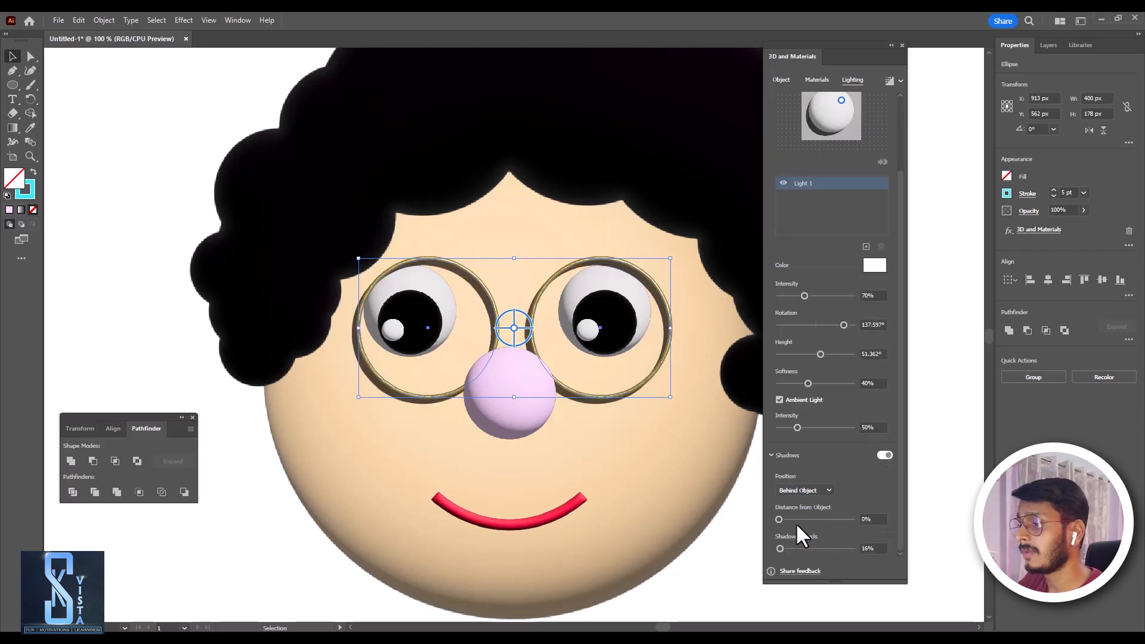
{"action": "left_click", "coordinate": [816, 491]}
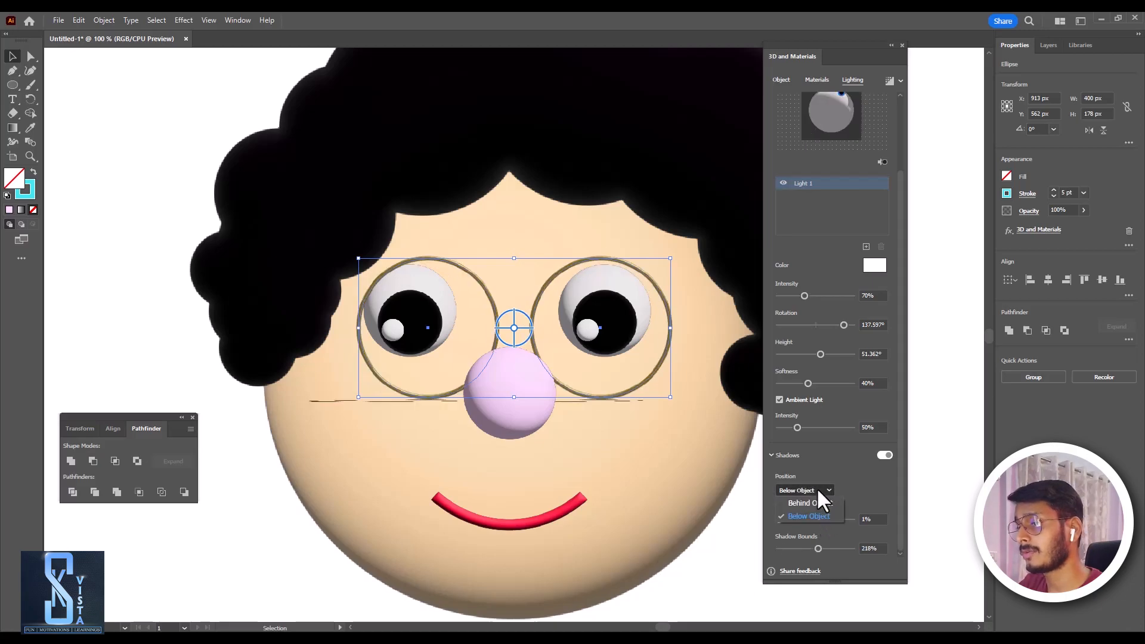
{"action": "left_click", "coordinate": [806, 502]}
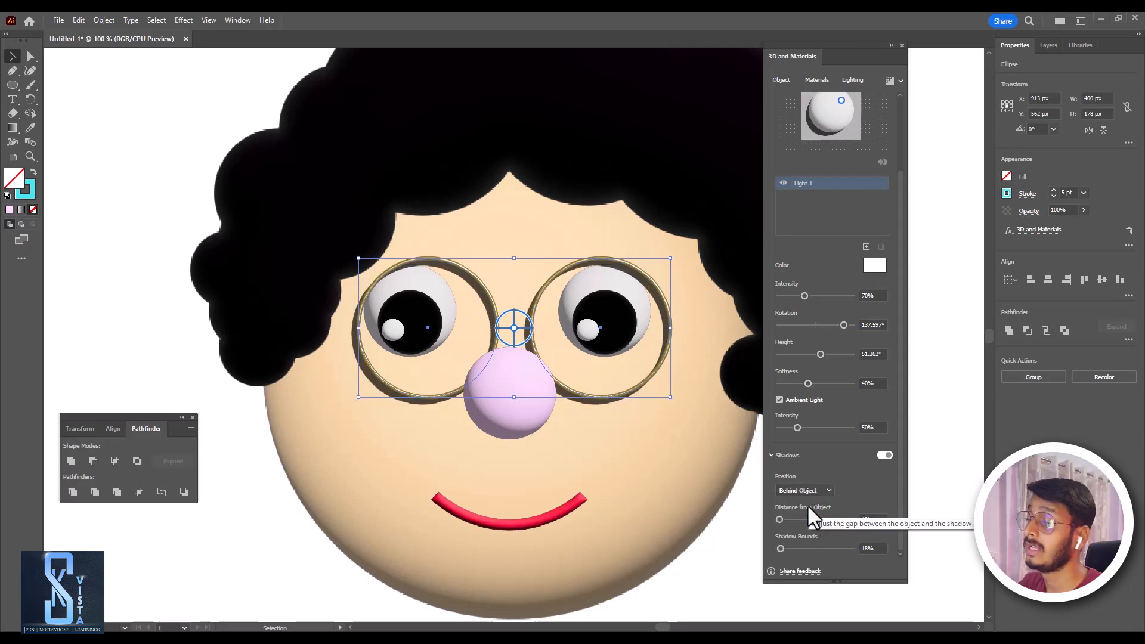
{"action": "left_click_drag", "start_coordinate": [779, 520], "coordinate": [800, 520]}
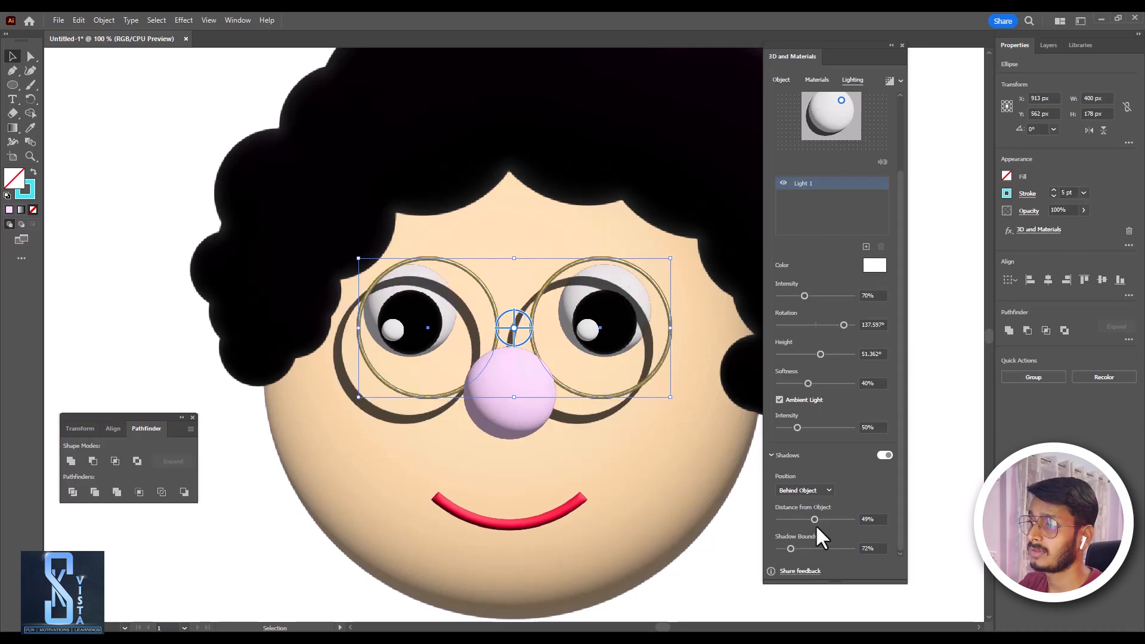
{"action": "left_click_drag", "start_coordinate": [791, 549], "coordinate": [781, 519]}
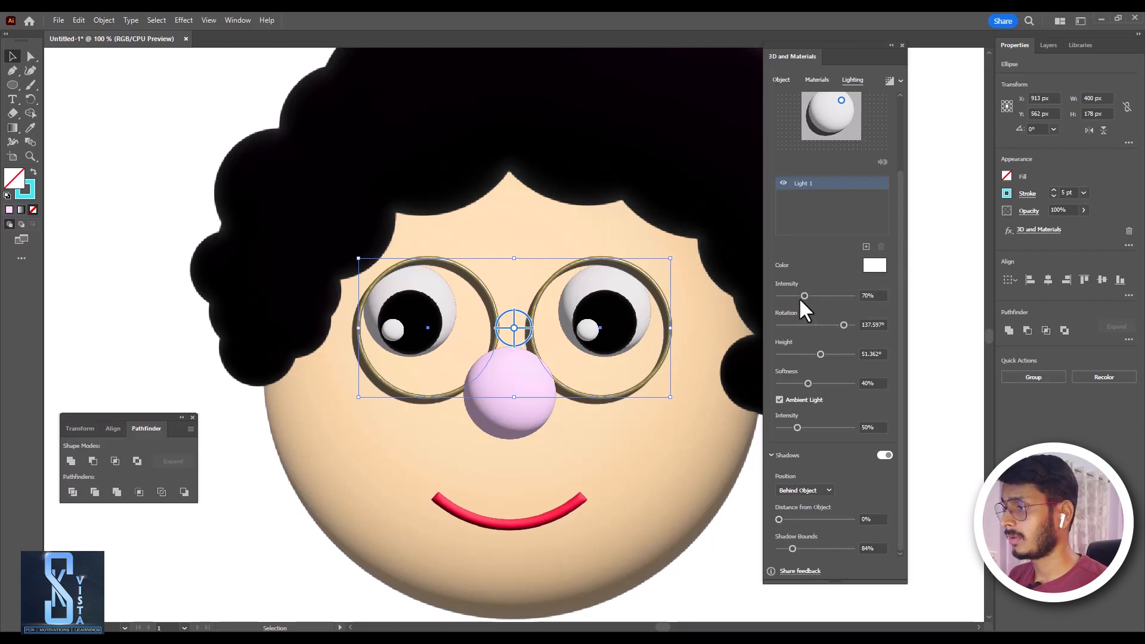
Set the light intensity on the glasses frames to 96% and turn their shadow off
{"action": "left_click_drag", "start_coordinate": [791, 295], "coordinate": [814, 295]}
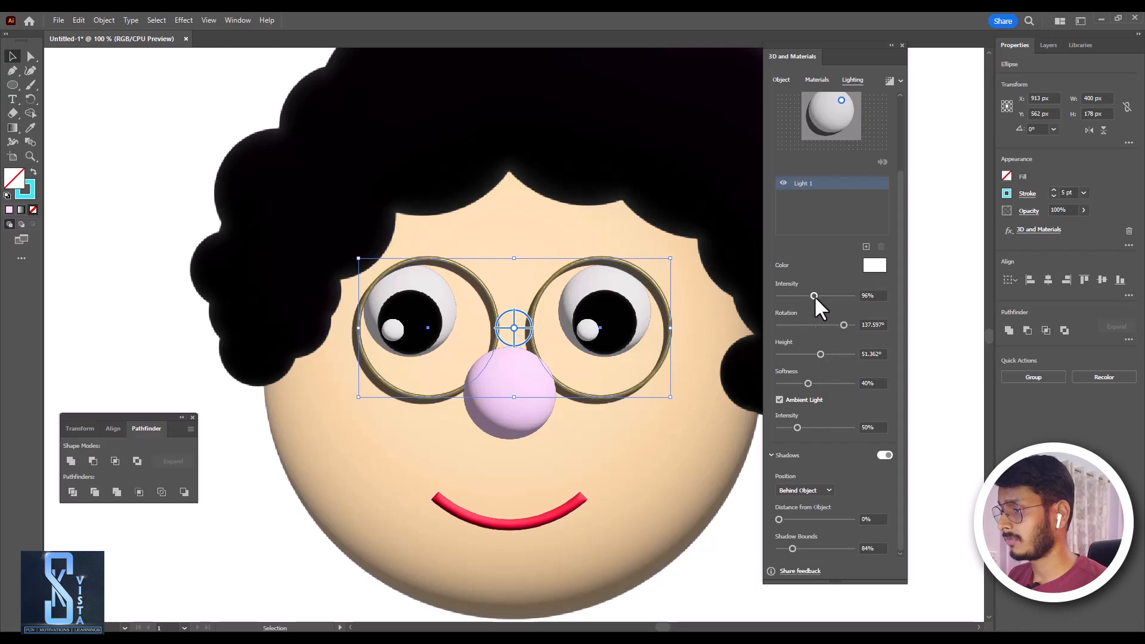
{"action": "left_click", "coordinate": [886, 455]}
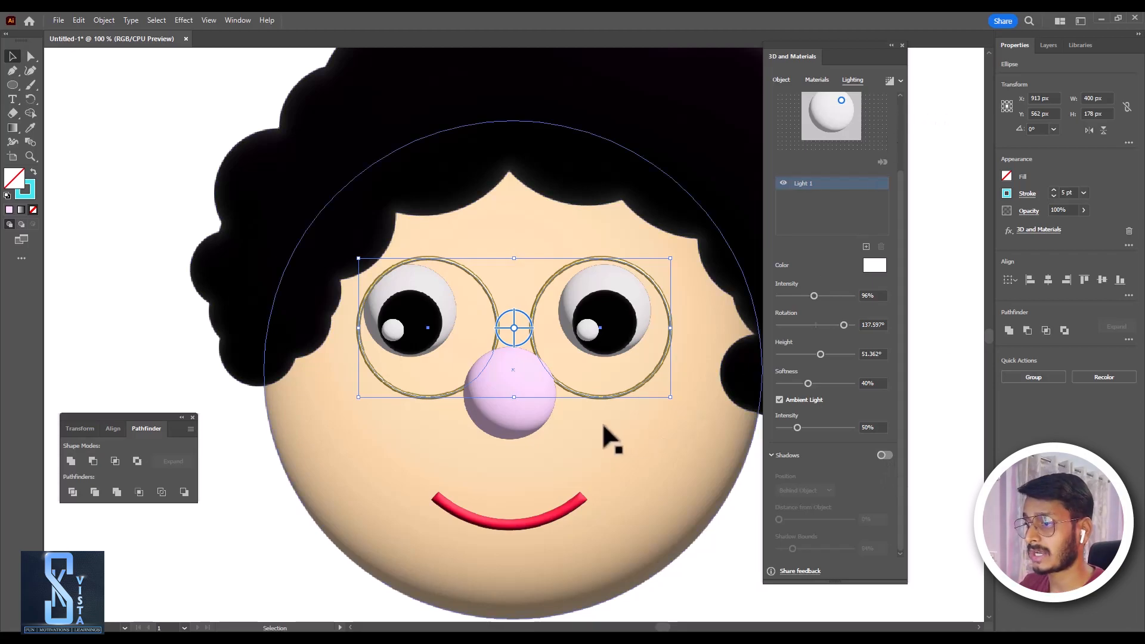
{"action": "key", "text": "ctrl+shift+a"}
Give the red smile's stroke round caps so both ends are rounded, and deselect it
{"action": "left_click", "coordinate": [582, 507]}
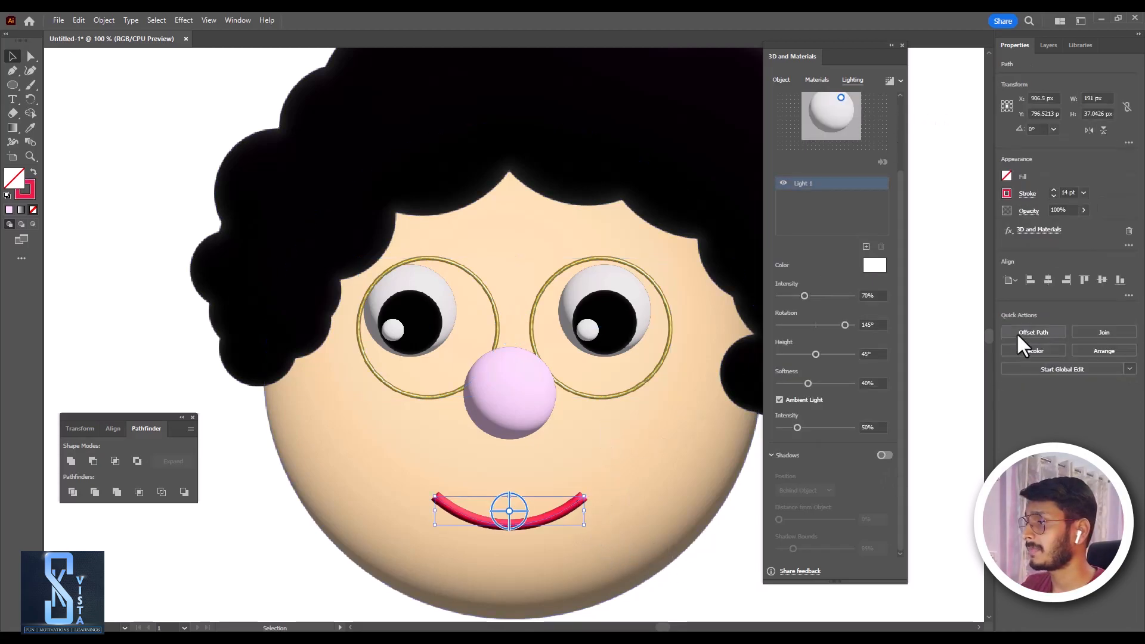
{"action": "left_click", "coordinate": [1027, 193]}
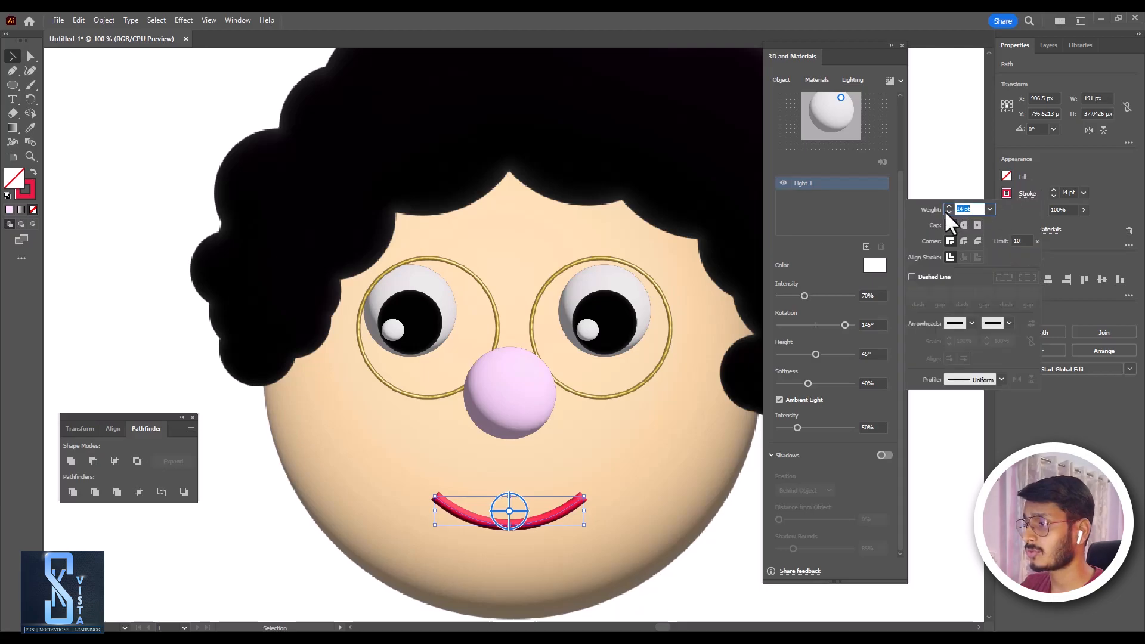
{"action": "left_click", "coordinate": [964, 225]}
{"action": "left_click", "coordinate": [695, 571]}
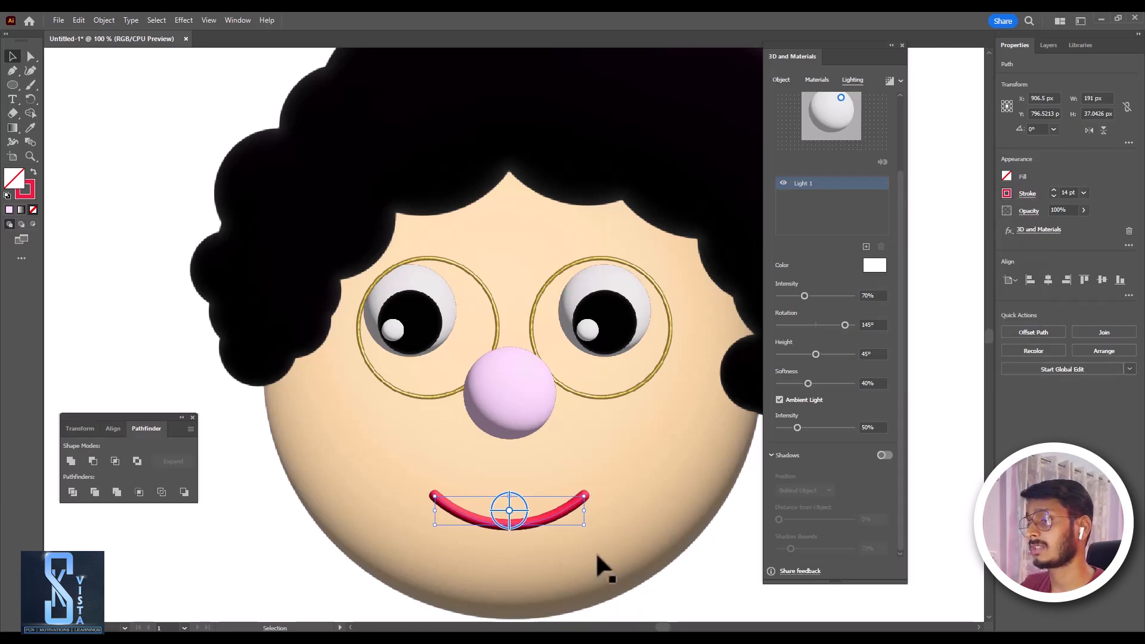
{"action": "left_click", "coordinate": [671, 564]}
{"action": "left_click", "coordinate": [564, 514]}
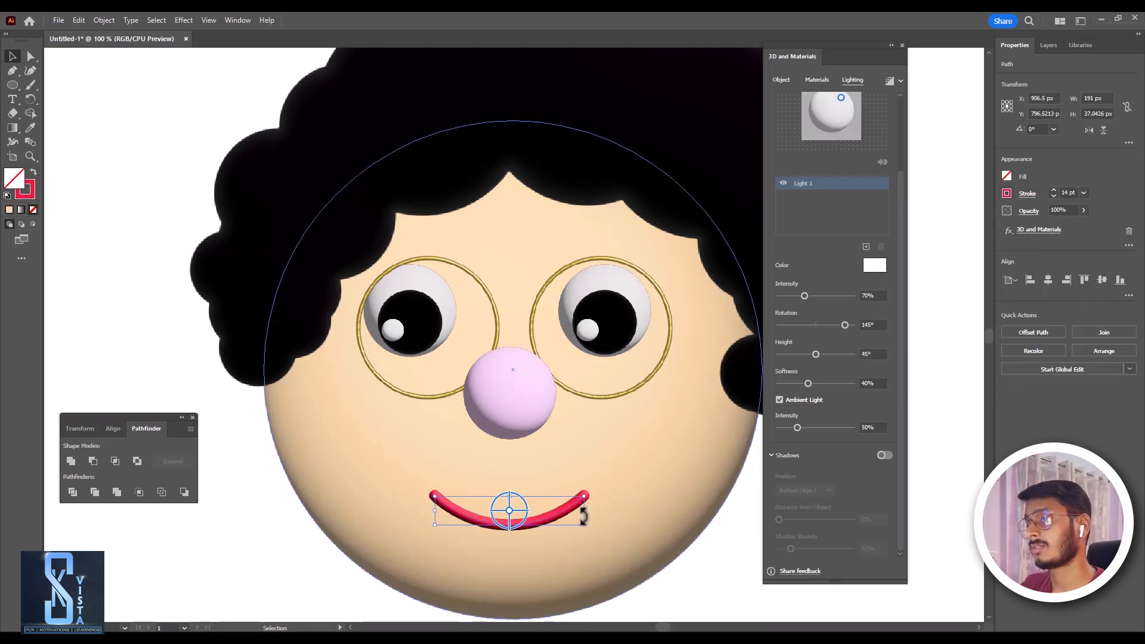
{"action": "left_click", "coordinate": [948, 189]}
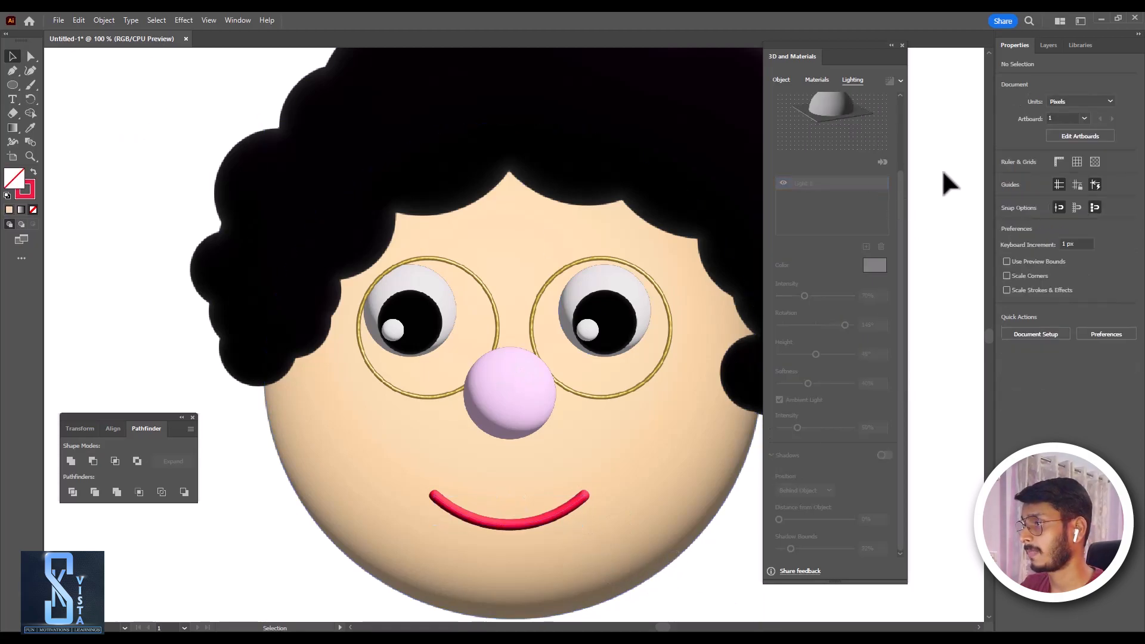
Move the hair shape's light to the upper edge of the preview sphere, at about -175° rotation and 36° height
{"action": "left_click_drag", "start_coordinate": [586, 292], "coordinate": [574, 292]}
{"action": "key", "text": "ctrl+minus"}
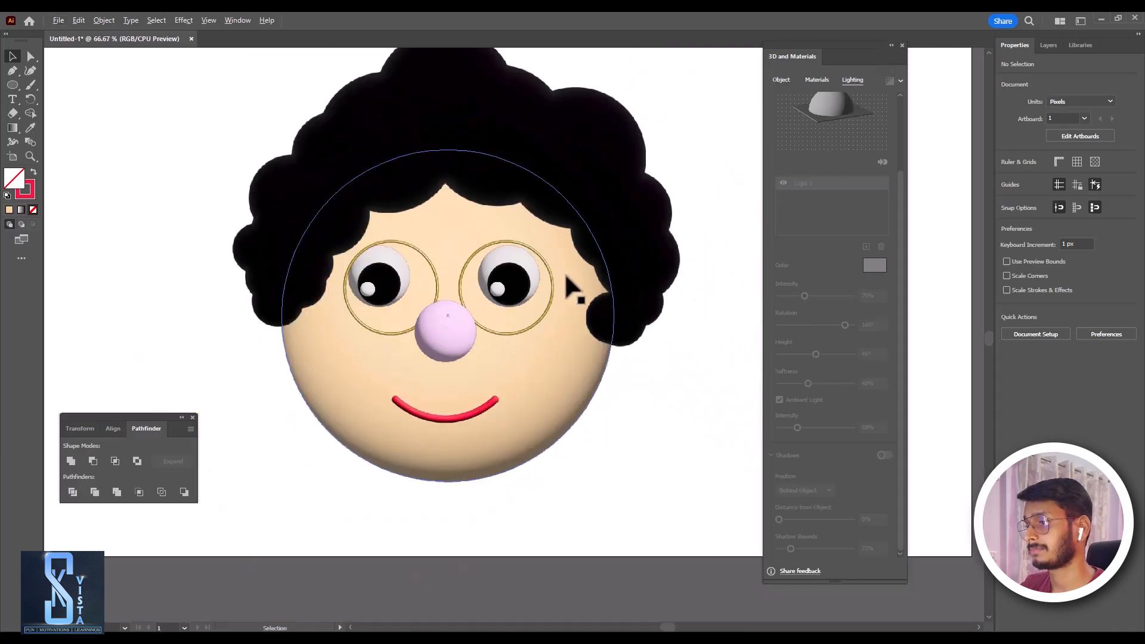
{"action": "left_click", "coordinate": [715, 226]}
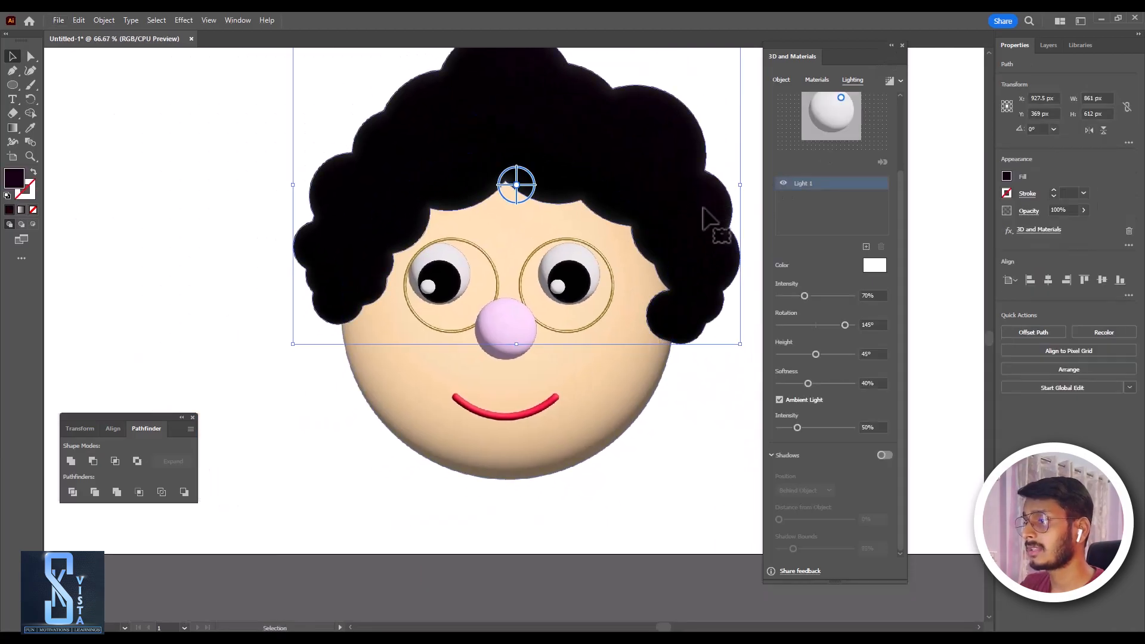
{"action": "left_click_drag", "start_coordinate": [834, 105], "coordinate": [831, 92]}
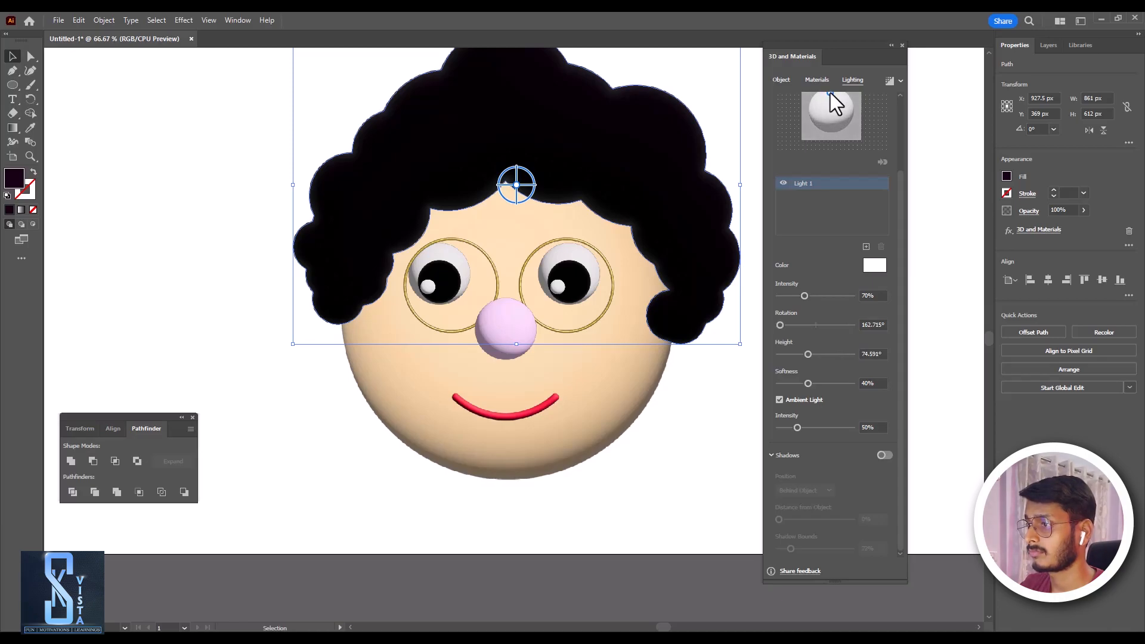
{"action": "left_click", "coordinate": [636, 495]}
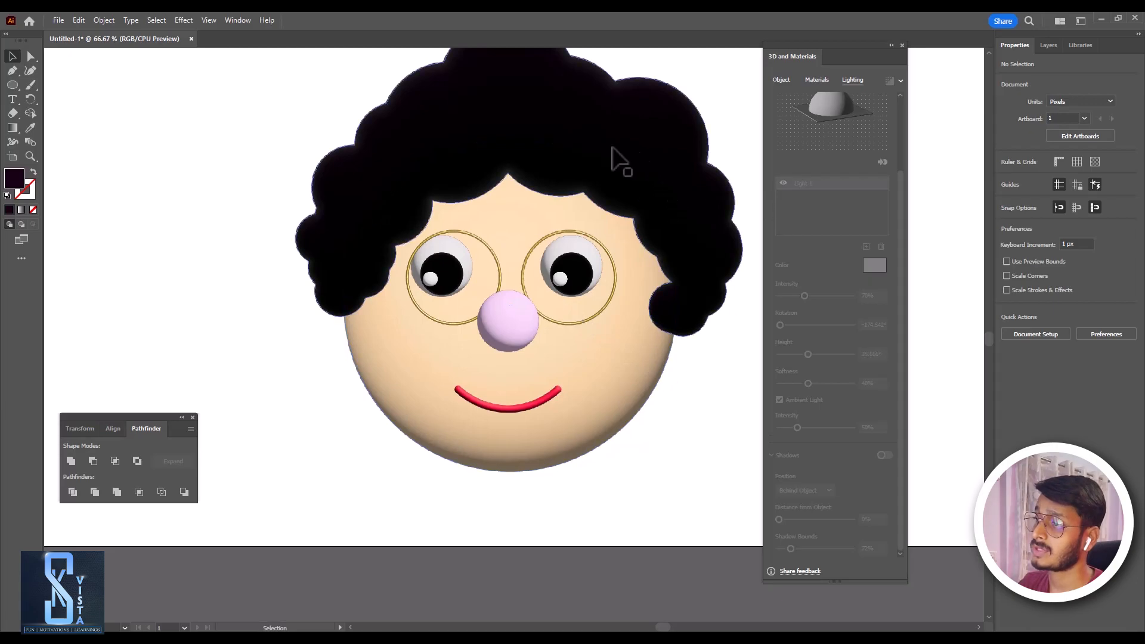
{"action": "left_click", "coordinate": [583, 158]}
{"action": "left_click", "coordinate": [661, 454]}
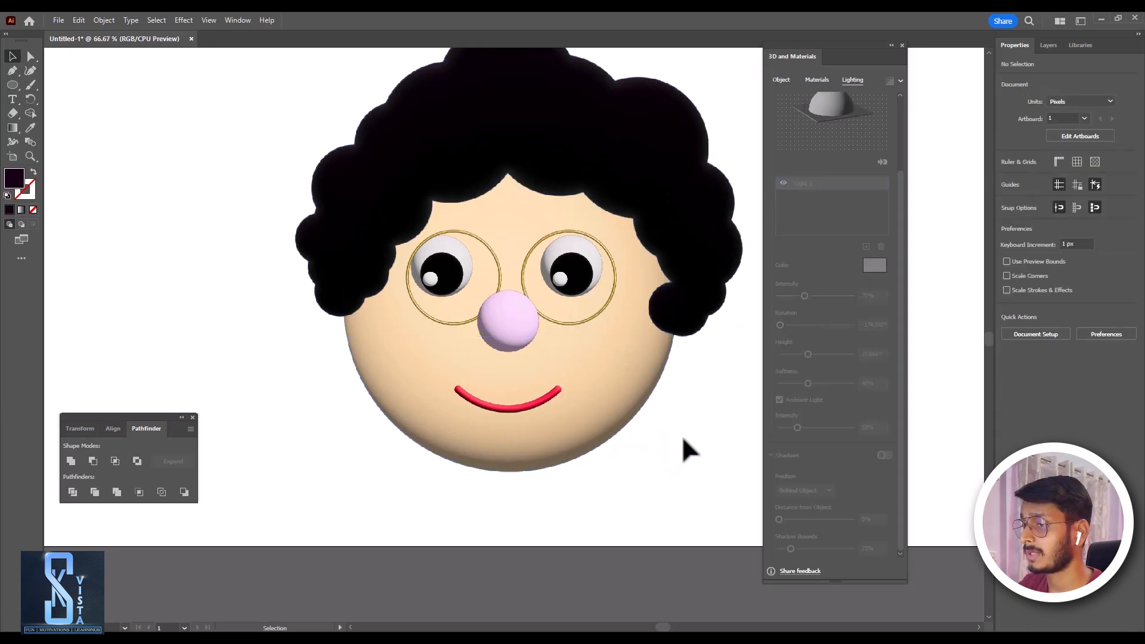
Change the hair shape's fill colour to brown #894010 and deselect it
{"action": "left_click", "coordinate": [669, 217]}
{"action": "double_click", "coordinate": [17, 180]}
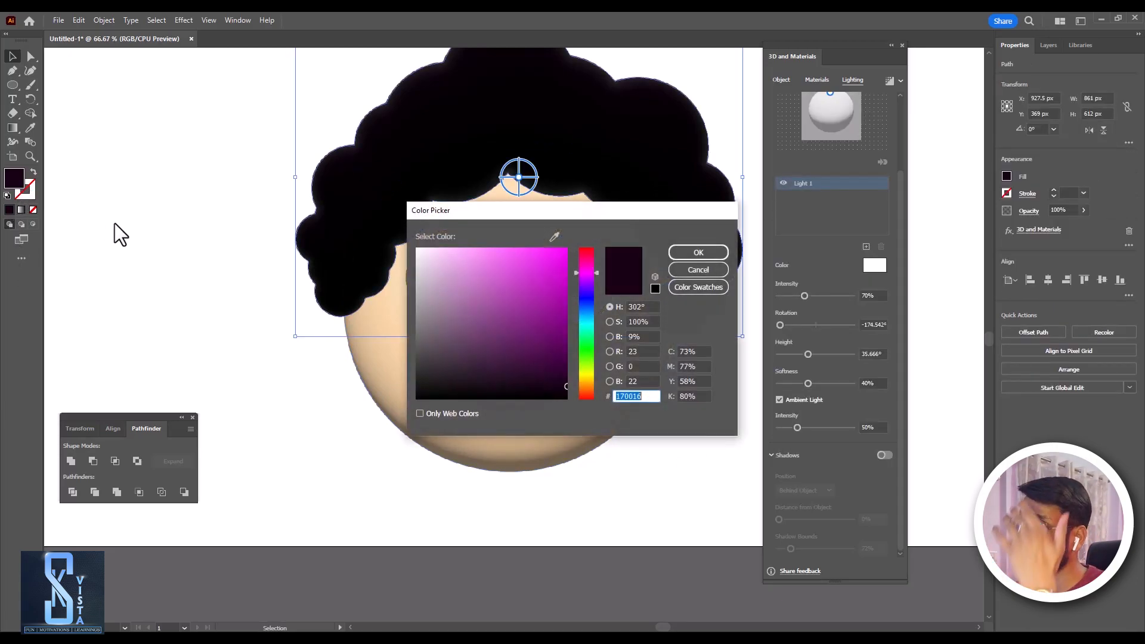
{"action": "left_click_drag", "start_coordinate": [581, 391], "coordinate": [588, 388]}
{"action": "mouse_move", "coordinate": [560, 301]}
{"action": "left_mouse_down"}
{"action": "mouse_move", "coordinate": [548, 299]}
{"action": "mouse_move", "coordinate": [550, 317]}
{"action": "left_mouse_up"}
{"action": "left_click", "coordinate": [691, 252]}
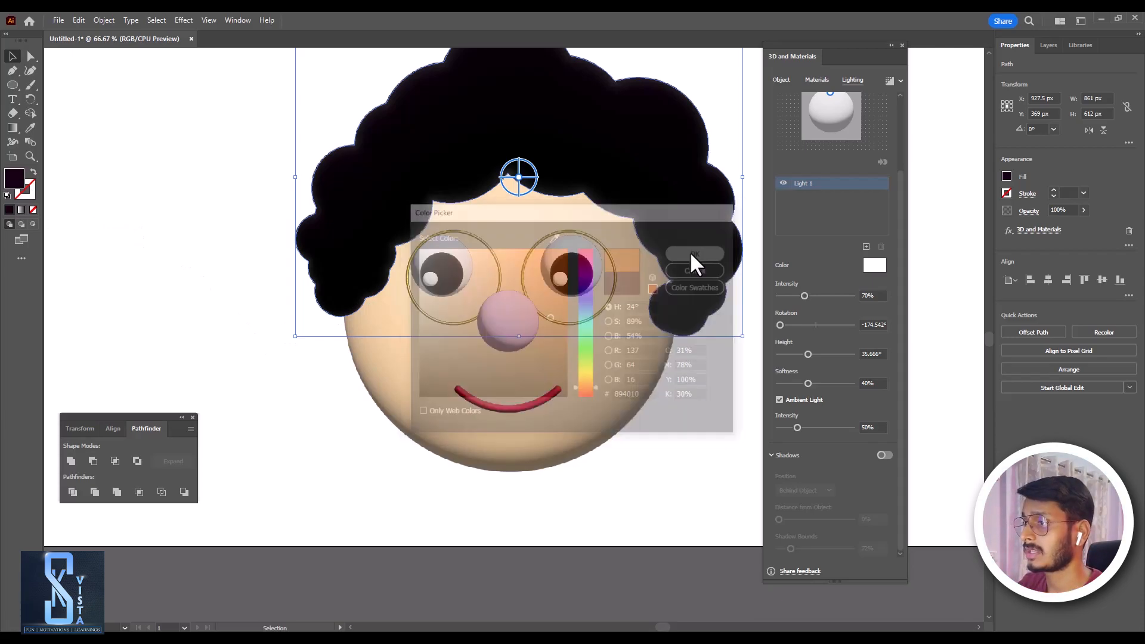
{"action": "left_click", "coordinate": [706, 460]}
{"action": "key", "text": "ctrl+minus"}
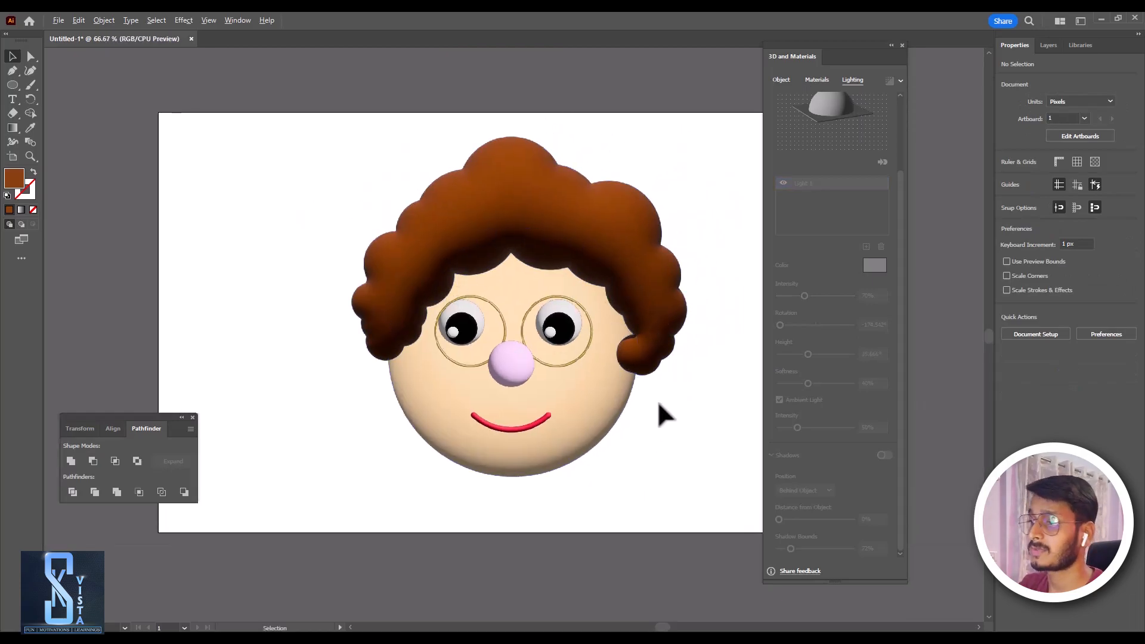
Turn on the shadow for the pink nose and set its ambient light intensity to 75%
{"action": "key", "text": "ctrl+plus"}
{"action": "key", "text": "ctrl+plus"}
{"action": "left_click_drag", "start_coordinate": [616, 467], "coordinate": [626, 471]}
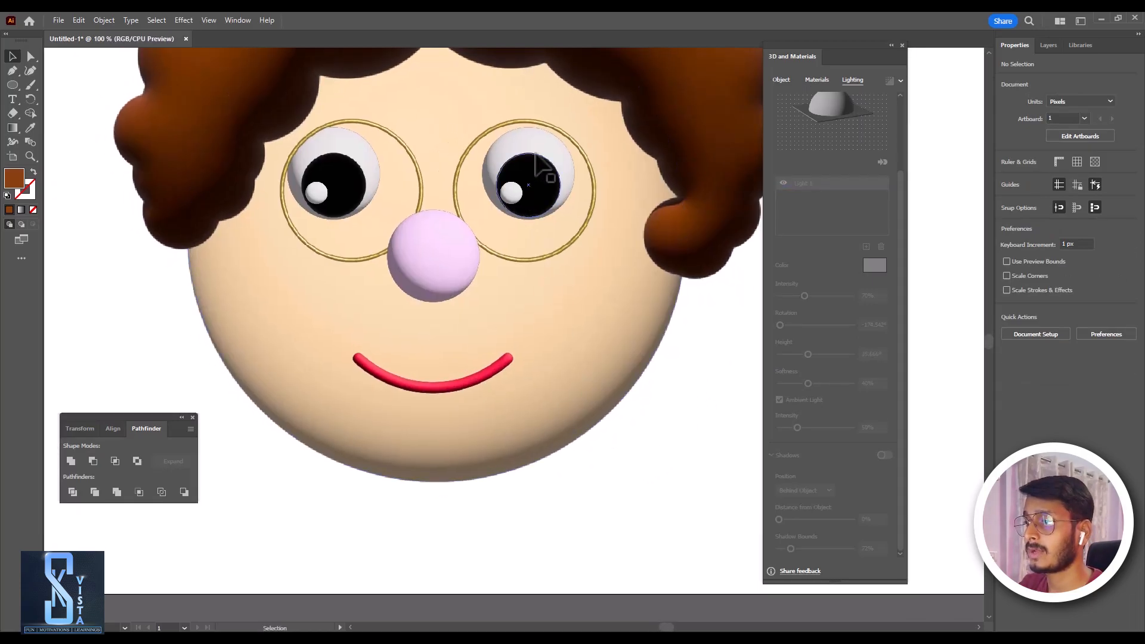
{"action": "left_click", "coordinate": [350, 167]}
{"action": "left_click", "coordinate": [517, 156]}
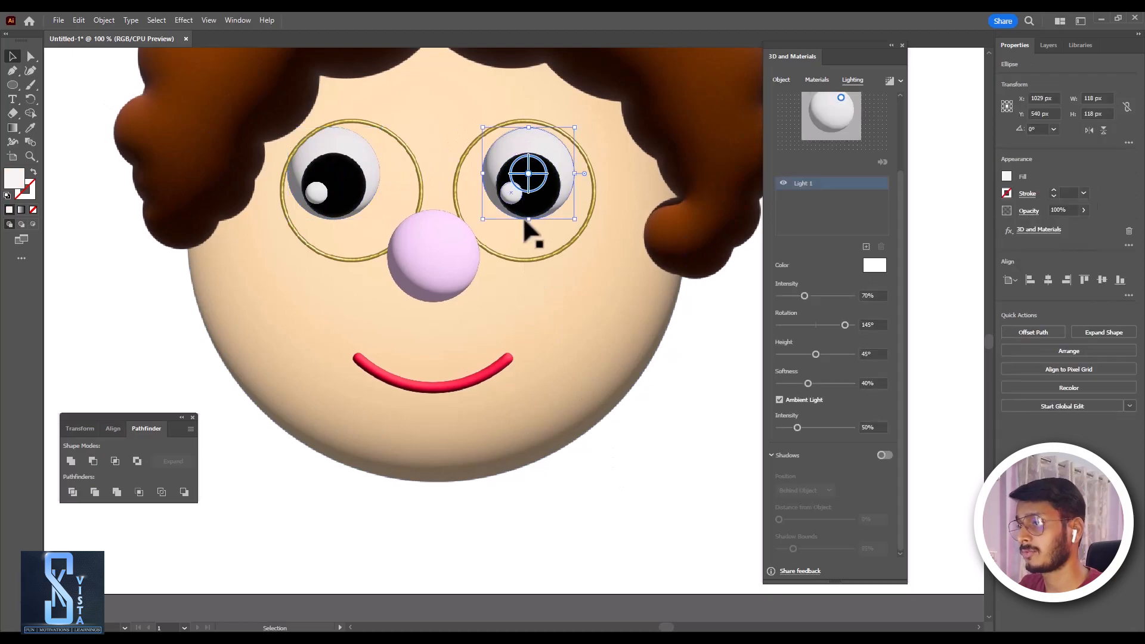
{"action": "left_click", "coordinate": [639, 409]}
{"action": "left_click", "coordinate": [511, 193]}
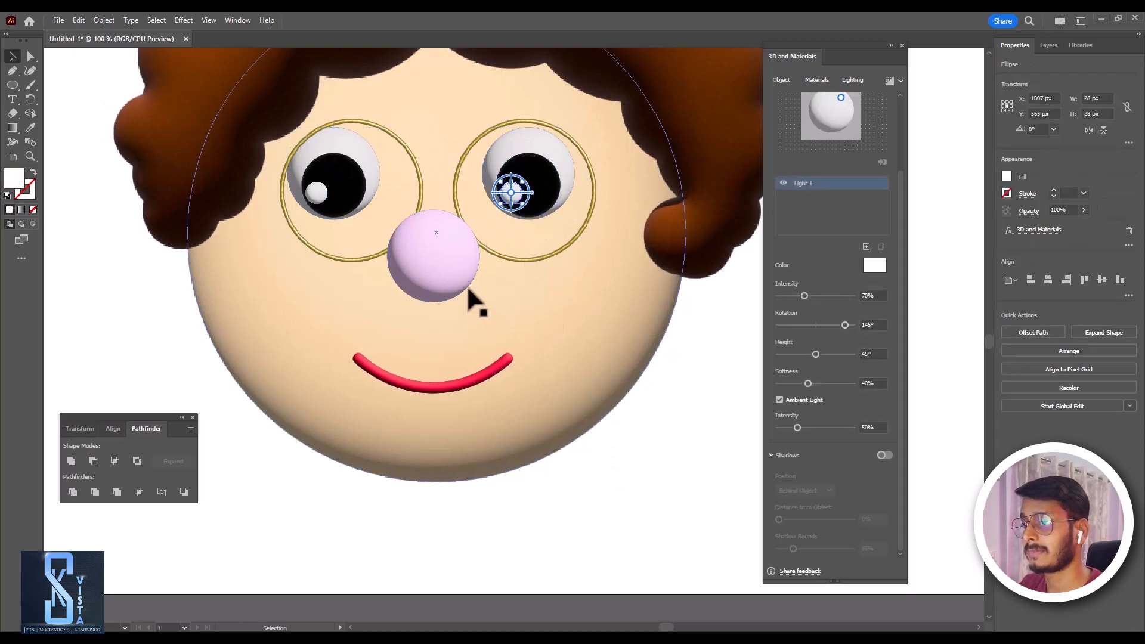
{"action": "left_click", "coordinate": [458, 271]}
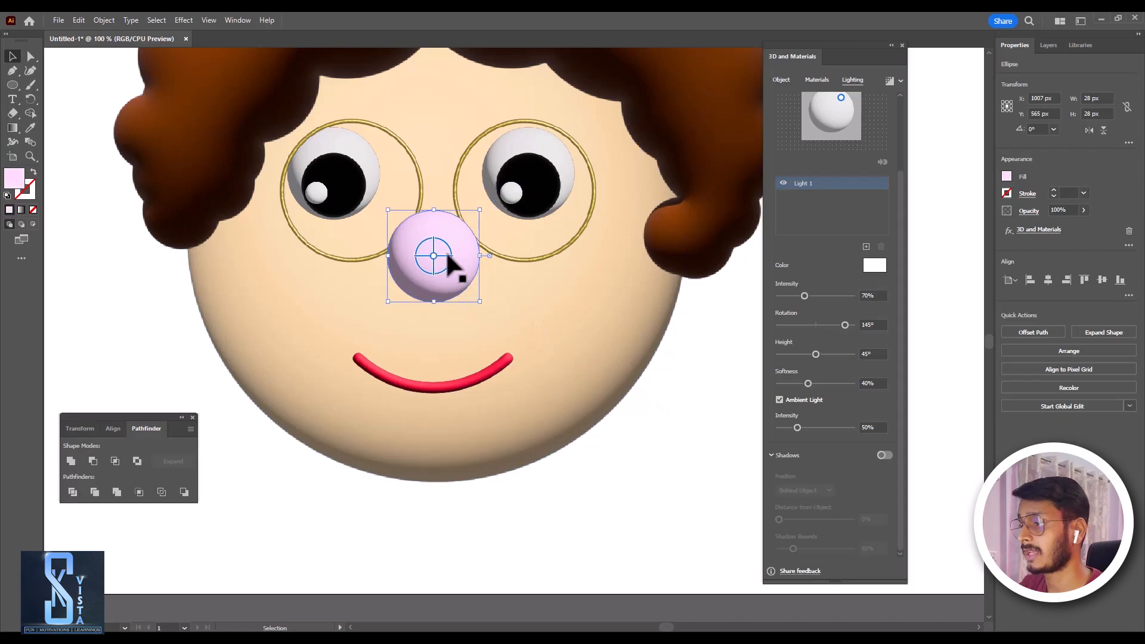
{"action": "left_click", "coordinate": [885, 454]}
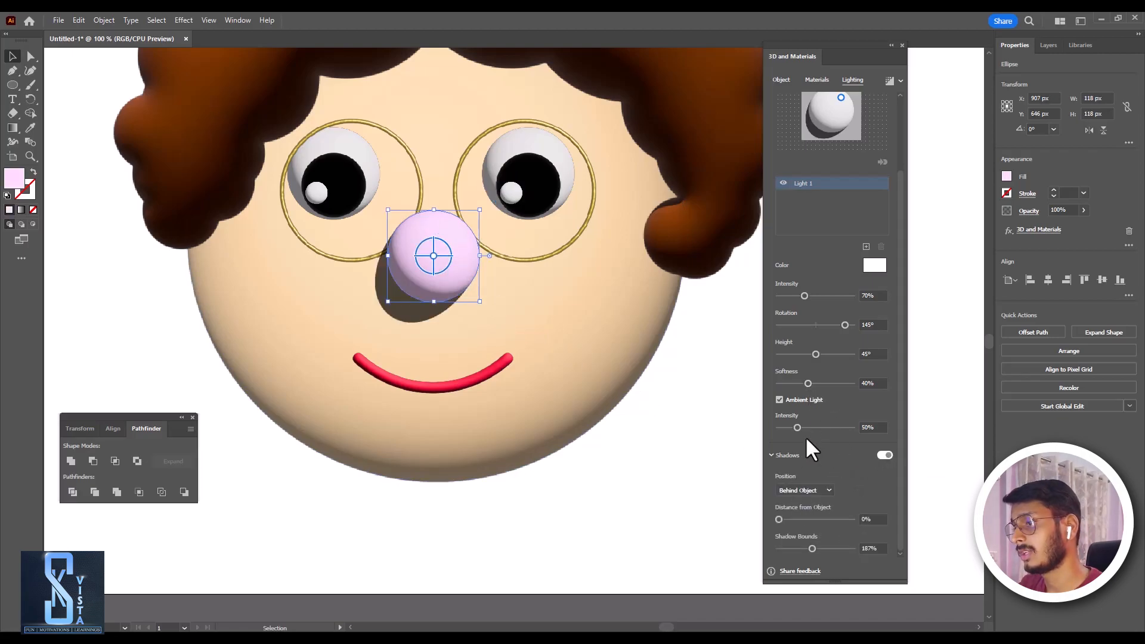
{"action": "mouse_move", "coordinate": [790, 427]}
{"action": "left_mouse_down"}
{"action": "mouse_move", "coordinate": [817, 426]}
{"action": "mouse_move", "coordinate": [806, 427]}
{"action": "left_mouse_up"}
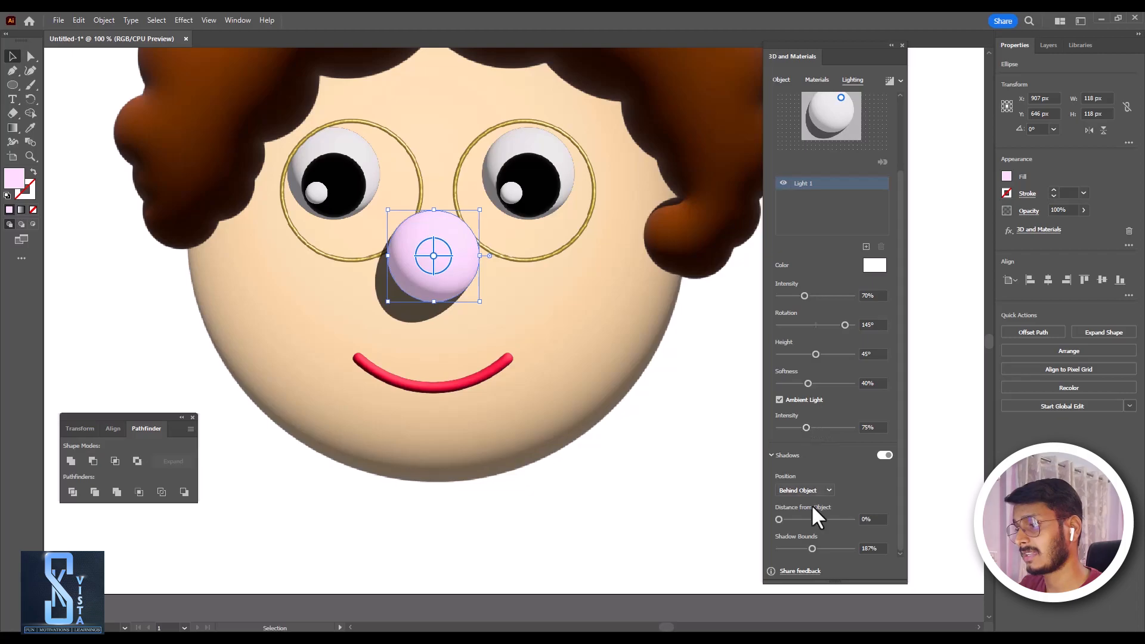
Set the nose's shadow bounds to 104%, try the Below Object shadow position, and deselect the nose
{"action": "left_click_drag", "start_coordinate": [779, 519], "coordinate": [784, 516]}
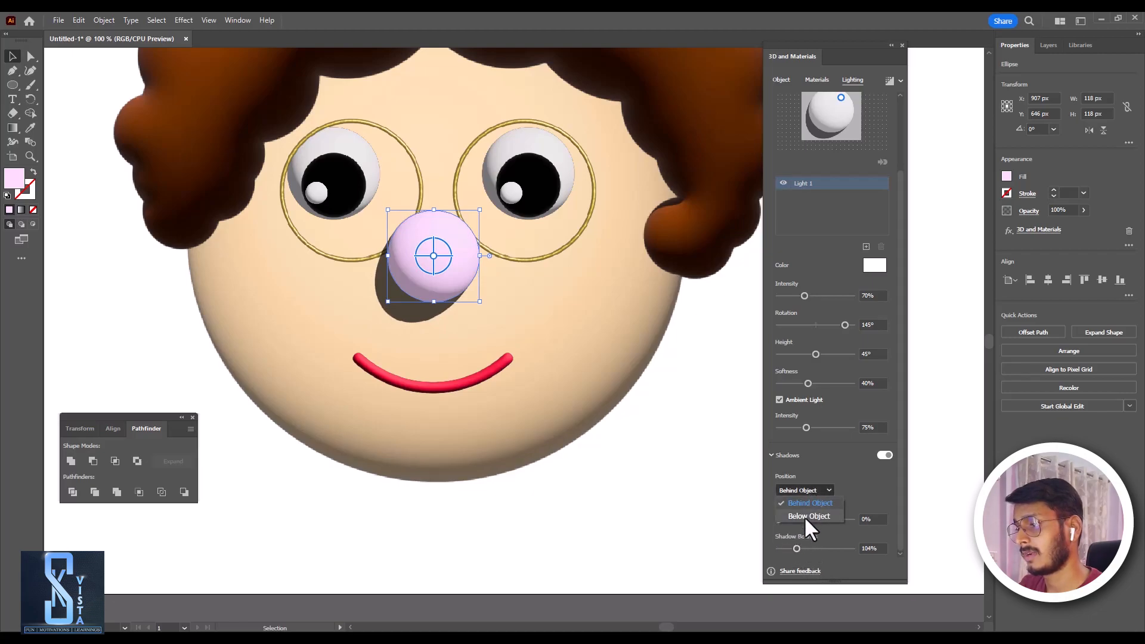
{"action": "left_click", "coordinate": [809, 516]}
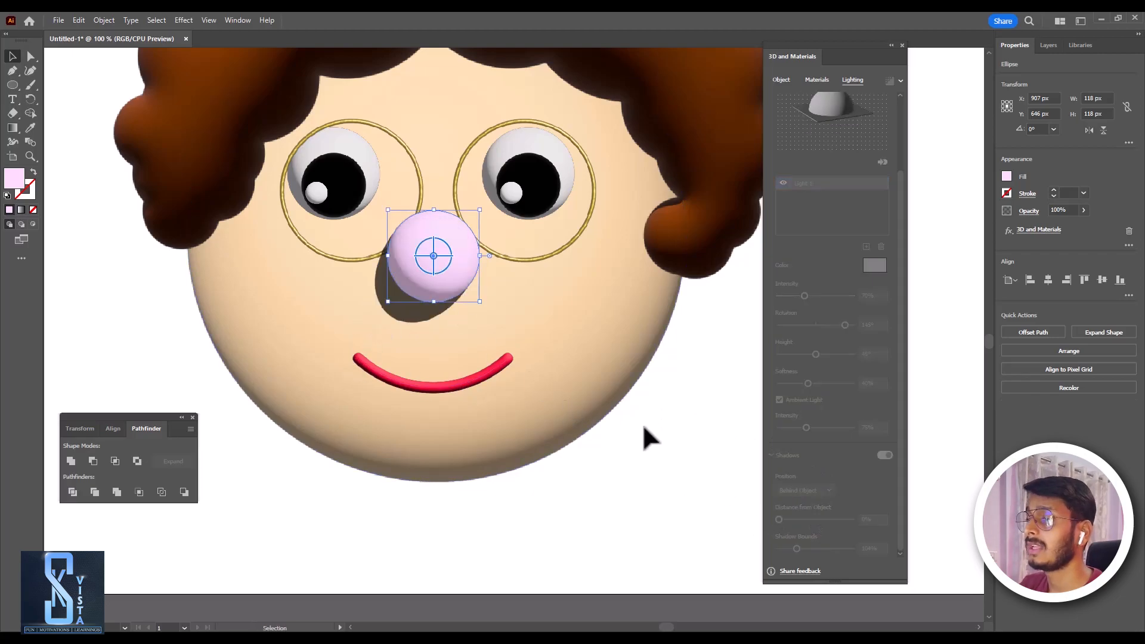
{"action": "left_click", "coordinate": [623, 440]}
{"action": "key", "text": "ctrl+minus"}
{"action": "key", "text": "ctrl+minus"}
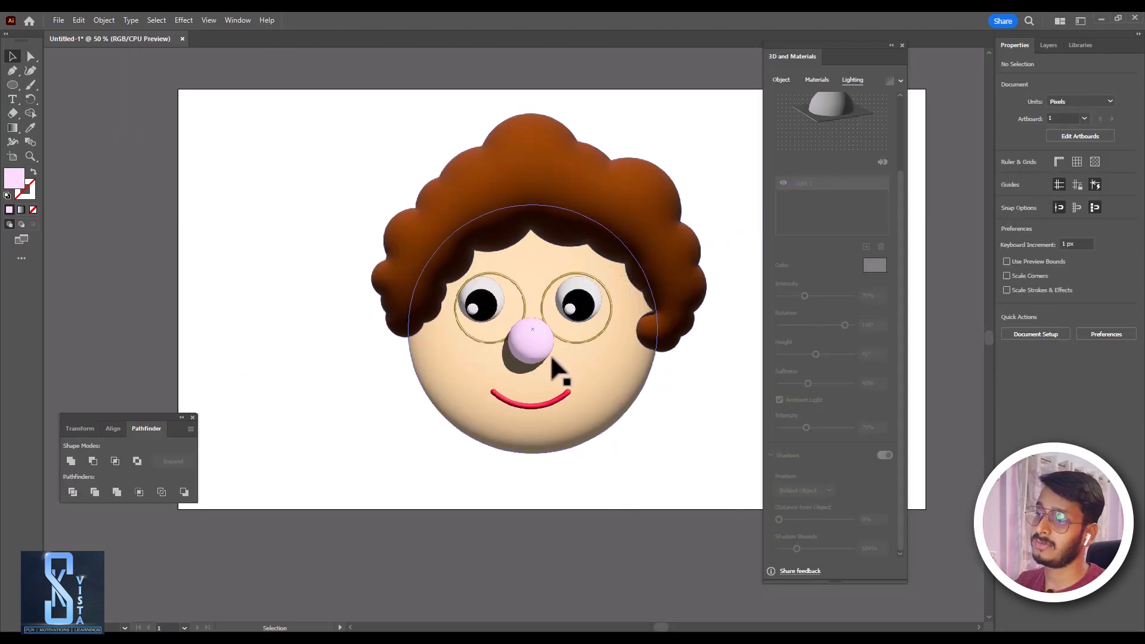
Draw an eyebrow rectangle about 132 px wide and 39 px high just above the right-hand eye
{"action": "scroll", "coordinate": [635, 396], "scroll_direction": "right", "scroll_amount": 1}
{"action": "key", "text": "ctrl+plus"}
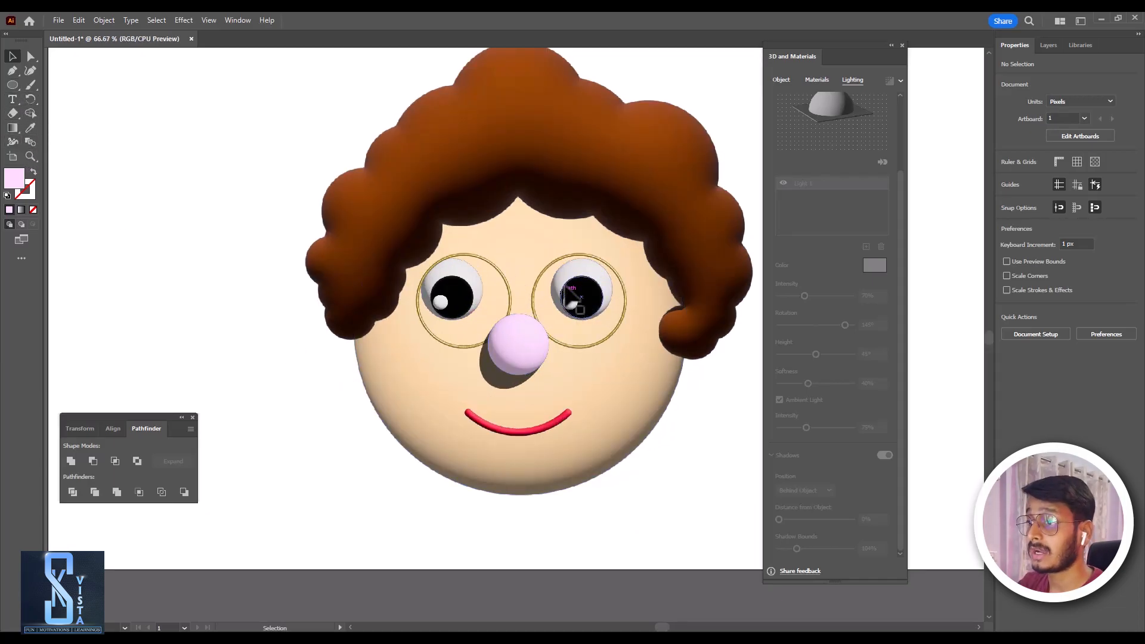
{"action": "left_click_drag", "start_coordinate": [12, 85], "coordinate": [60, 83]}
{"action": "left_click_drag", "start_coordinate": [551, 240], "coordinate": [620, 261]}
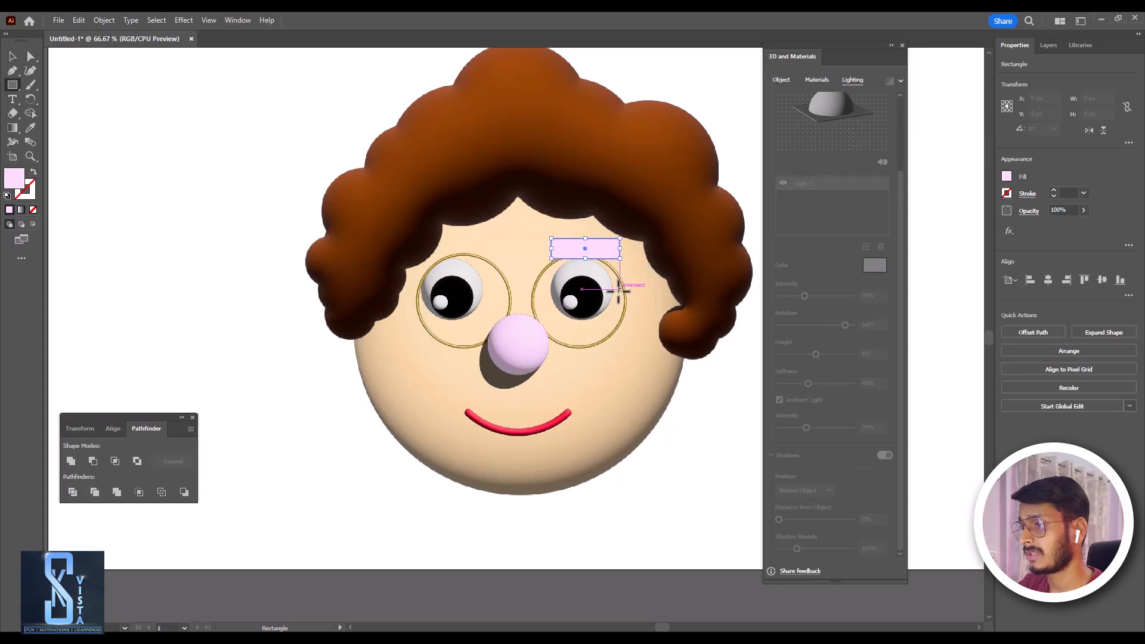
Fill the eyebrow rectangle with the brown sampled from the hair using the Eyedropper
{"action": "scroll", "coordinate": [616, 260], "scroll_direction": "up", "scroll_amount": 1}
{"action": "key", "text": "i"}
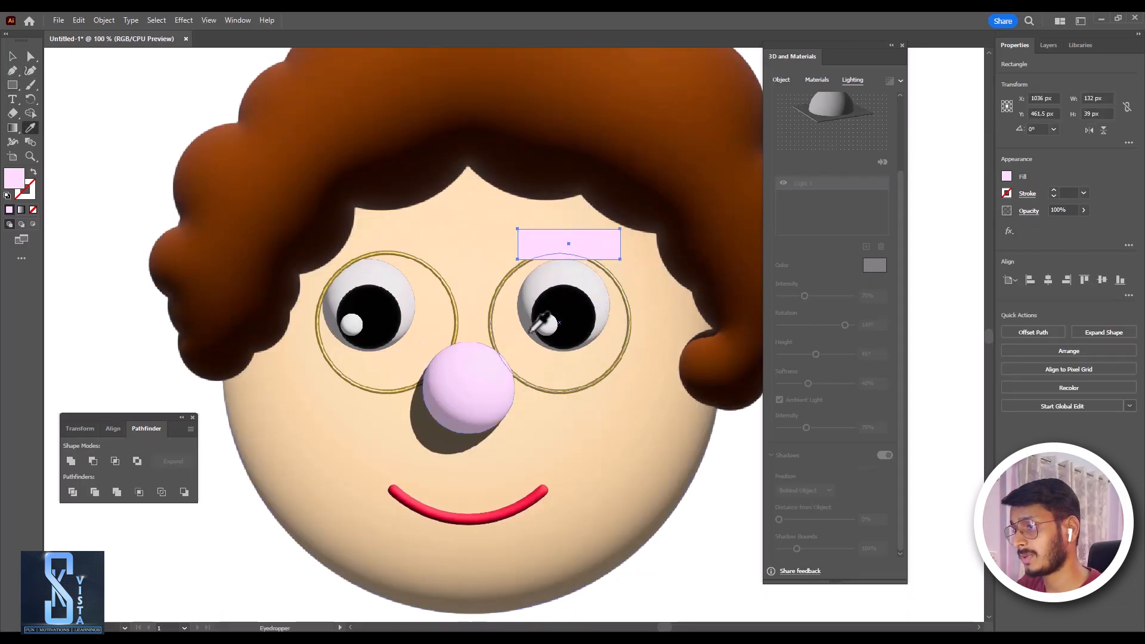
{"action": "left_click", "coordinate": [558, 279]}
{"action": "left_click", "coordinate": [475, 352]}
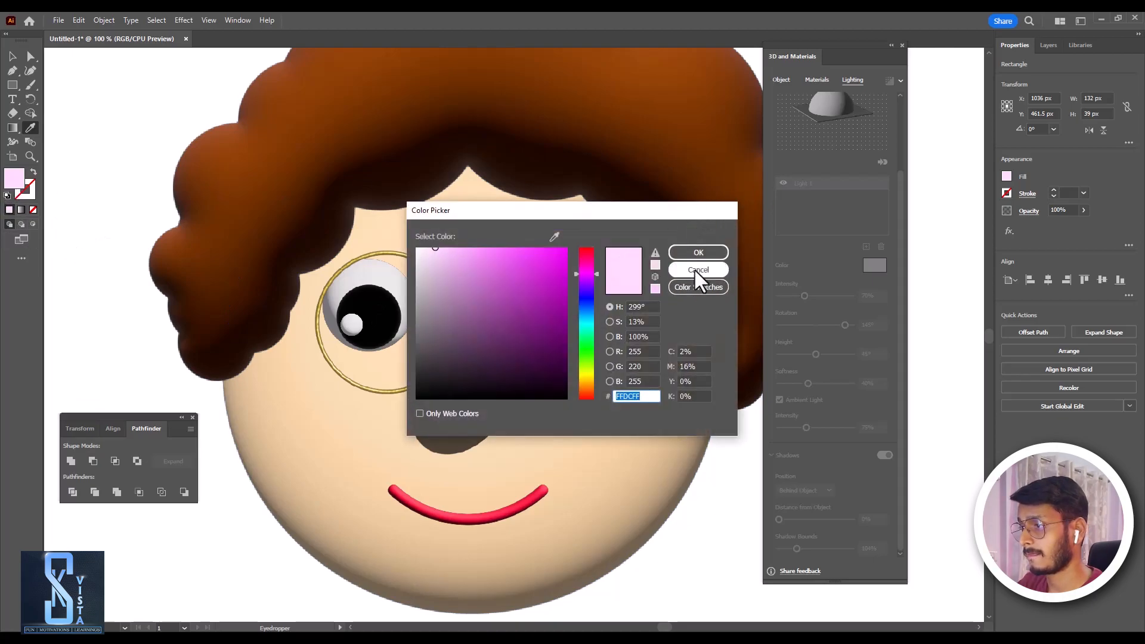
{"action": "left_click", "coordinate": [695, 272]}
{"action": "left_click", "coordinate": [691, 136]}
Inflate the brown eyebrow rectangle into a 3D shape and deselect it
{"action": "left_click", "coordinate": [12, 56]}
{"action": "left_click", "coordinate": [782, 79]}
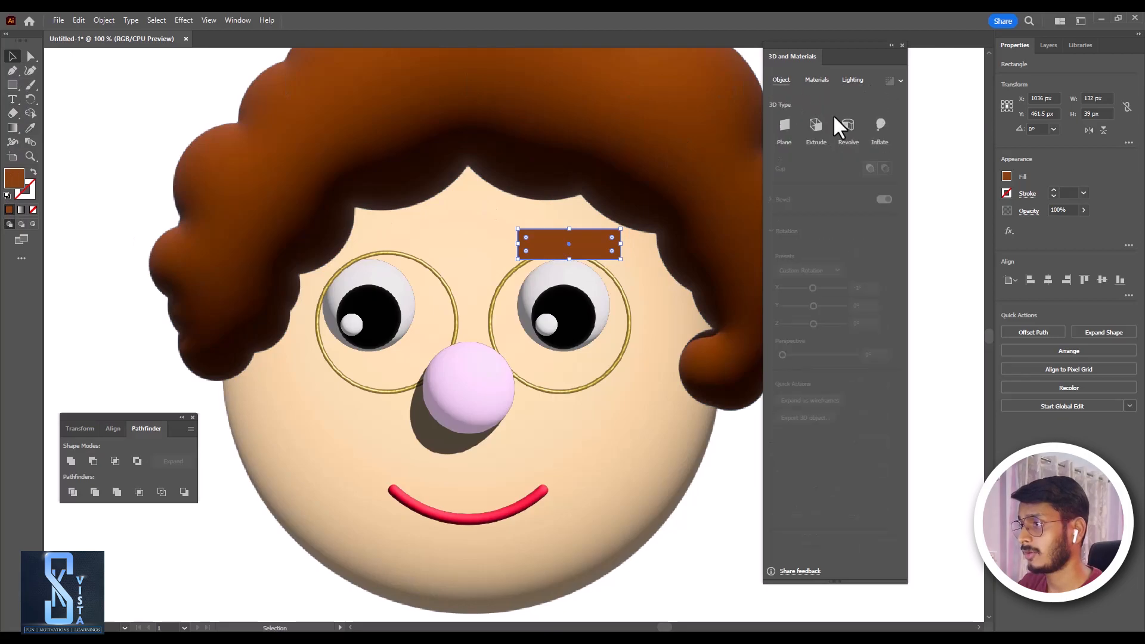
{"action": "left_click", "coordinate": [882, 126]}
{"action": "left_click", "coordinate": [15, 63]}
{"action": "left_click", "coordinate": [615, 256]}
{"action": "key", "text": "a"}
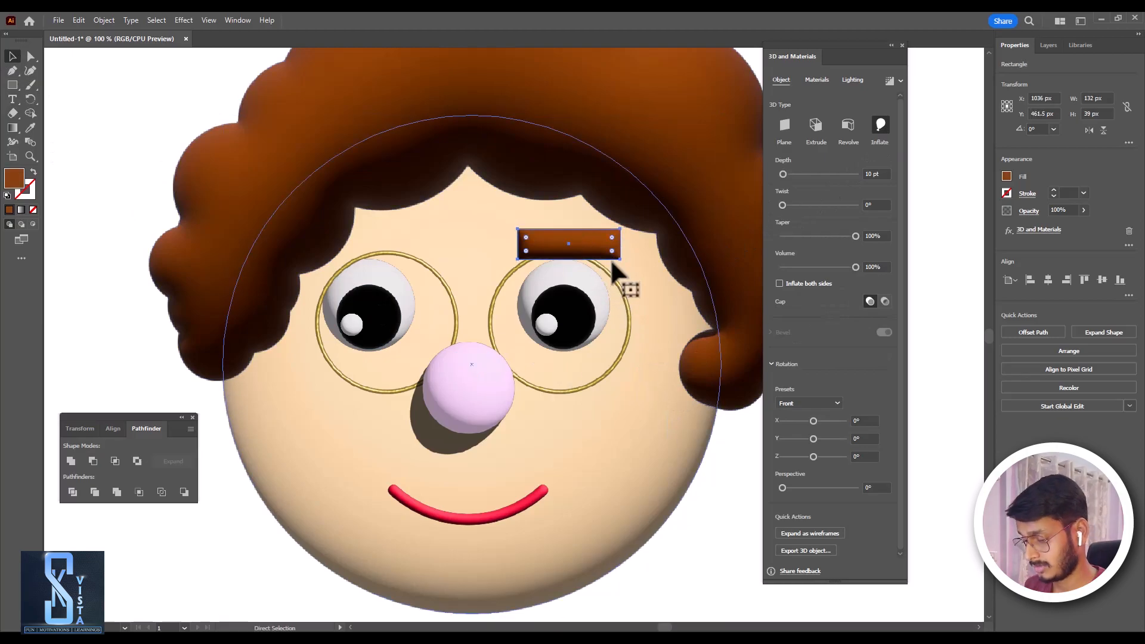
{"action": "key", "text": "v"}
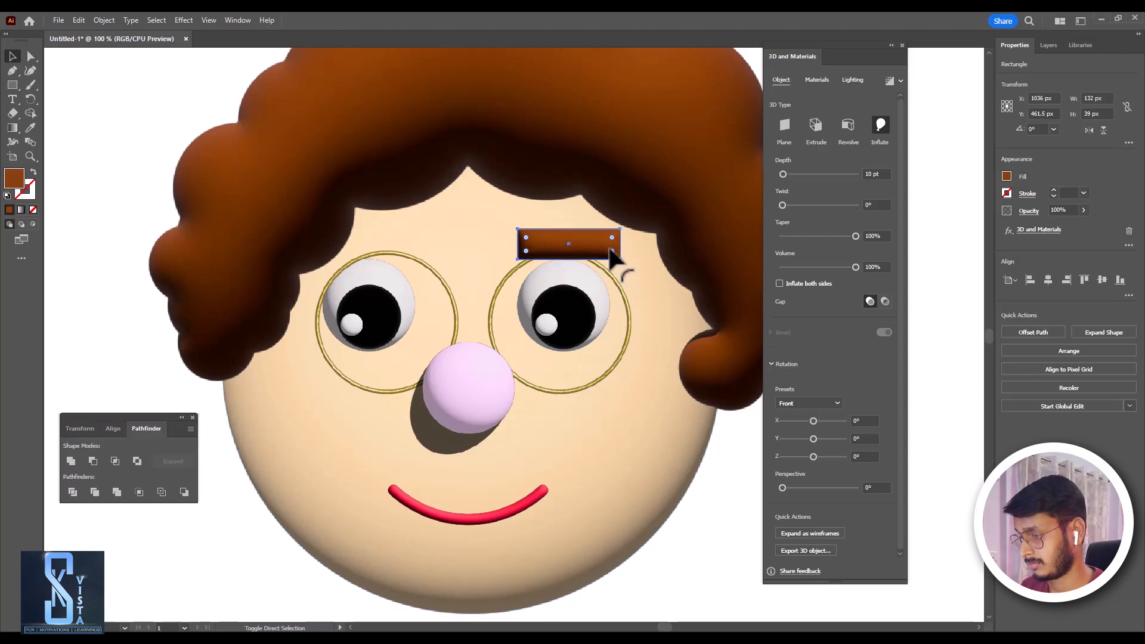
{"action": "left_click", "coordinate": [94, 119]}
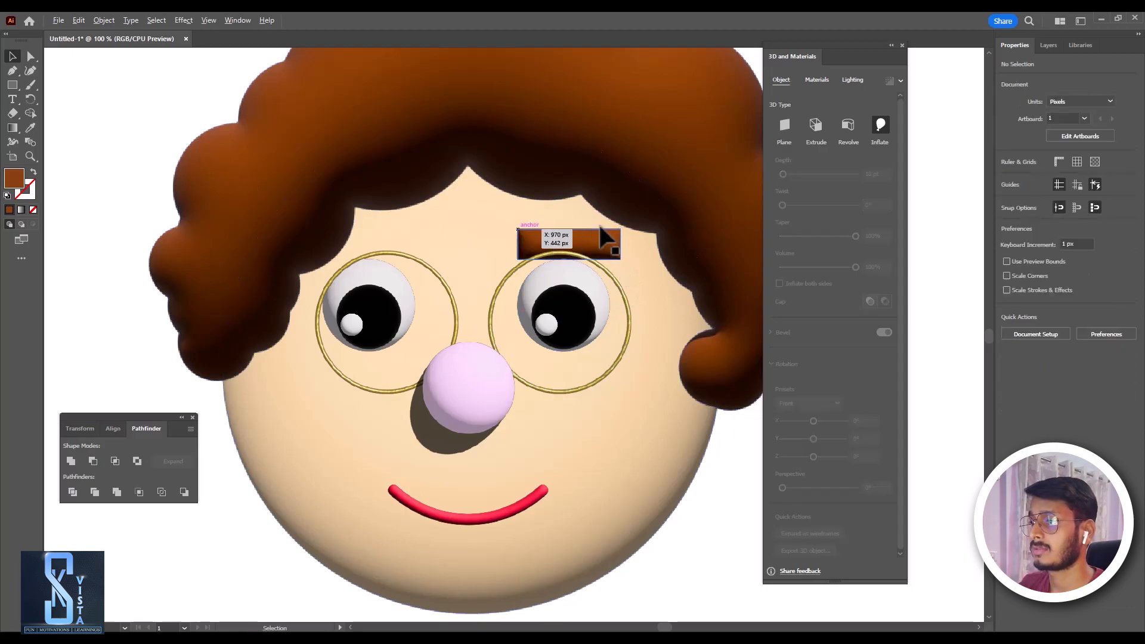
Place a copy of the eyebrow above the left-hand eye, level with the original, and deselect it
{"action": "scroll", "coordinate": [593, 315], "scroll_direction": "up", "scroll_amount": 2, "text": "alt"}
{"action": "left_click_drag", "start_coordinate": [630, 289], "coordinate": [351, 299]}
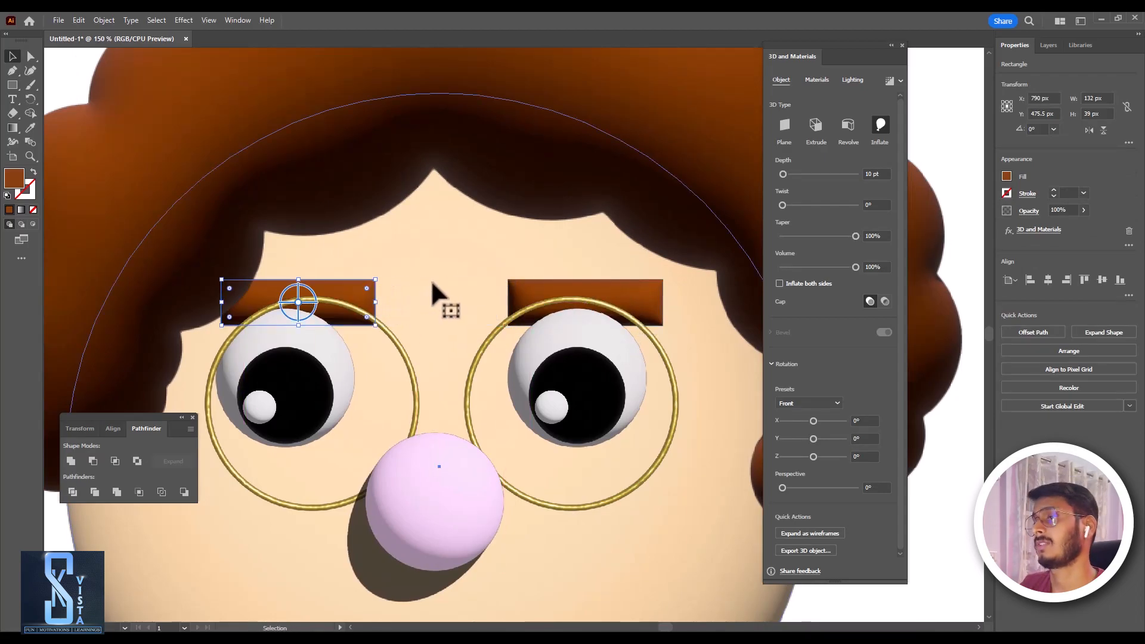
{"action": "left_click", "coordinate": [435, 299]}
{"action": "scroll", "coordinate": [468, 298], "scroll_direction": "down", "scroll_amount": 2}
{"action": "left_click_drag", "start_coordinate": [649, 365], "coordinate": [561, 292]}
{"action": "left_click", "coordinate": [629, 340]}
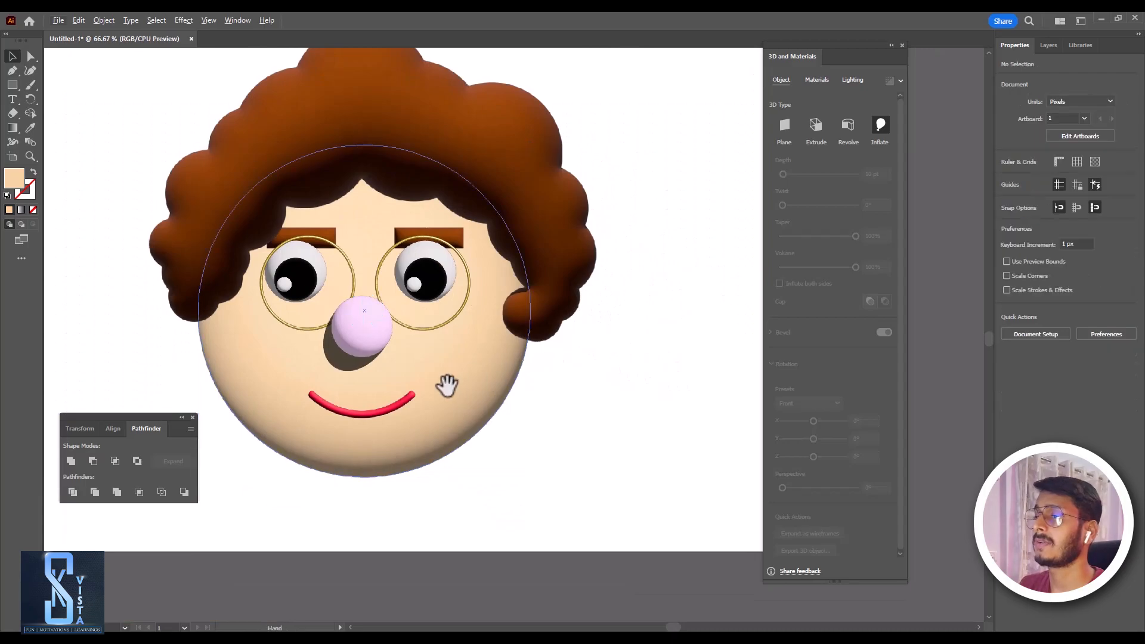
Draw a skin-coloured neck rectangle about 212 px wide and 164 px high, overlapping the chin at the centre
{"action": "left_click_drag", "start_coordinate": [447, 383], "coordinate": [572, 319]}
{"action": "scroll", "coordinate": [573, 319], "scroll_direction": "up", "scroll_amount": 1}
{"action": "left_click_drag", "start_coordinate": [11, 84], "coordinate": [52, 86]}
{"action": "left_click_drag", "start_coordinate": [316, 328], "coordinate": [541, 542]}
{"action": "key", "text": "ctrl+z"}
{"action": "left_click_drag", "start_coordinate": [388, 351], "coordinate": [554, 479]}
Draw a torso rectangle about 647 by 343 px across the lower part of the neck and round its corners
{"action": "scroll", "coordinate": [316, 421], "scroll_direction": "down", "scroll_amount": 1}
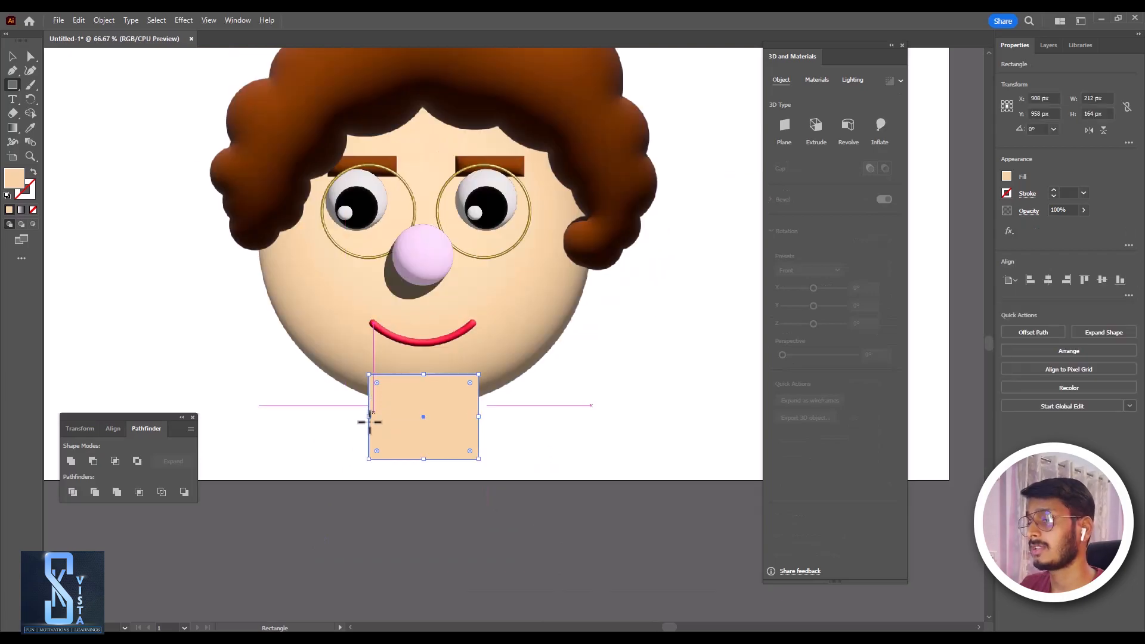
{"action": "left_click_drag", "start_coordinate": [251, 411], "coordinate": [587, 590]}
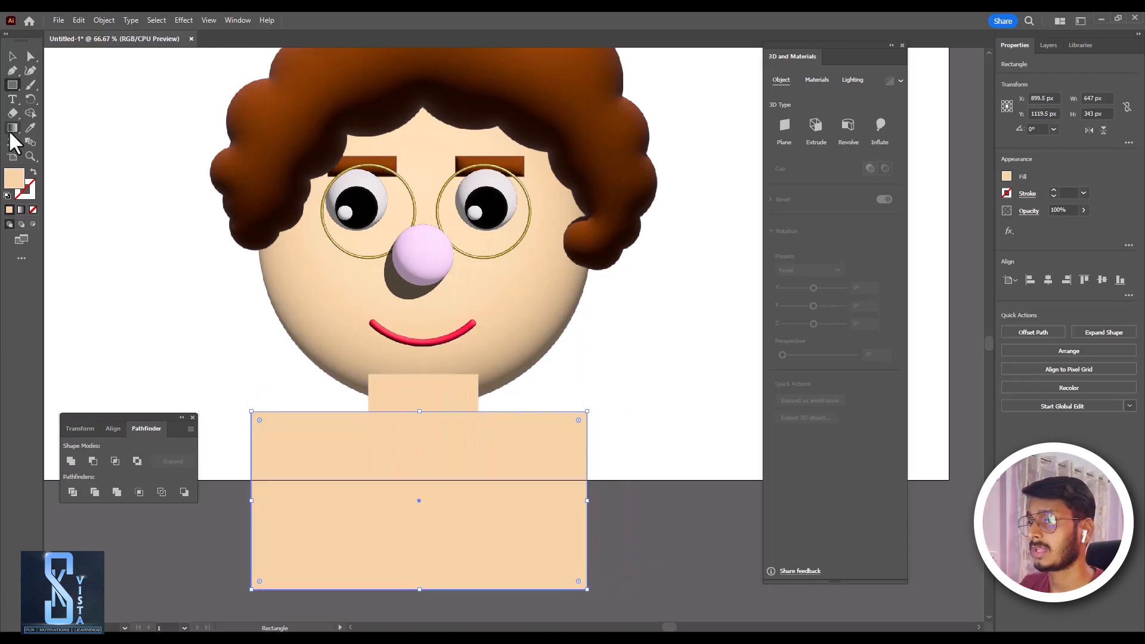
{"action": "left_click", "coordinate": [32, 56]}
{"action": "left_click_drag", "start_coordinate": [265, 431], "coordinate": [343, 444]}
Select the neck and the torso together, inflate them in 3D, and deselect them
{"action": "left_click", "coordinate": [12, 56]}
{"action": "left_click", "coordinate": [678, 467]}
{"action": "left_click", "coordinate": [462, 440]}
{"action": "left_click", "coordinate": [491, 500], "text": "shift"}
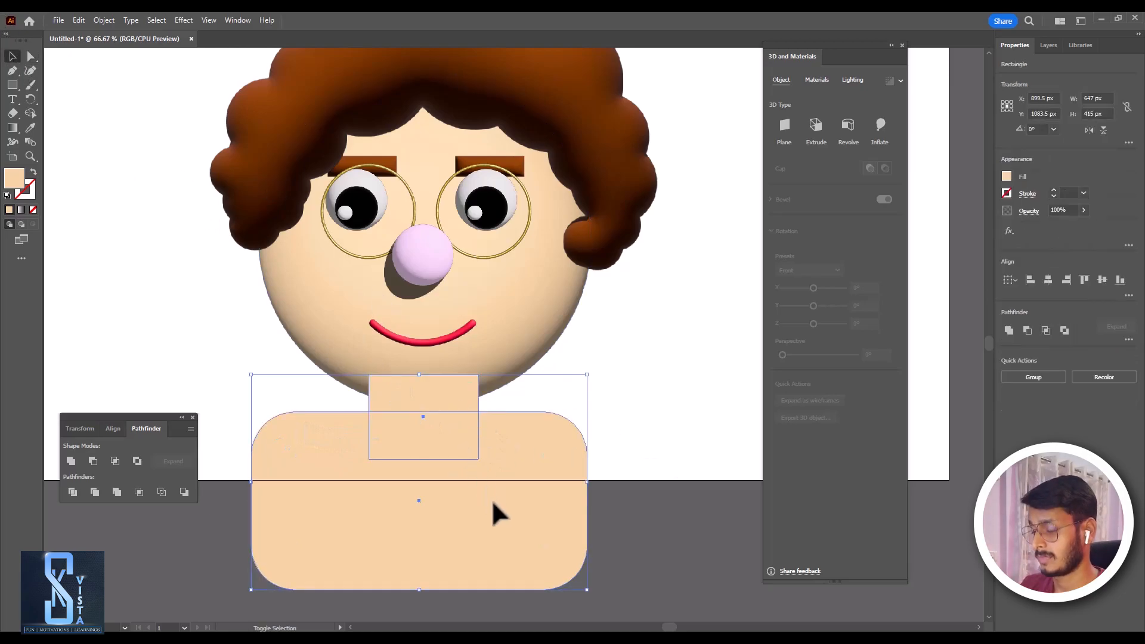
{"action": "left_click", "coordinate": [876, 131]}
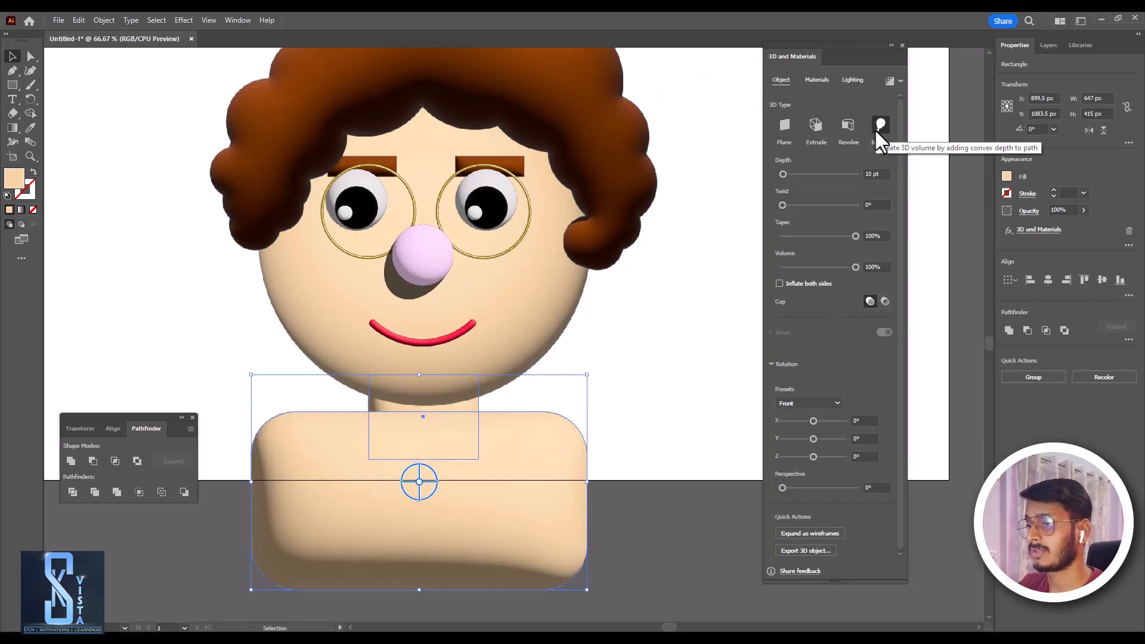
{"action": "left_click", "coordinate": [654, 412]}
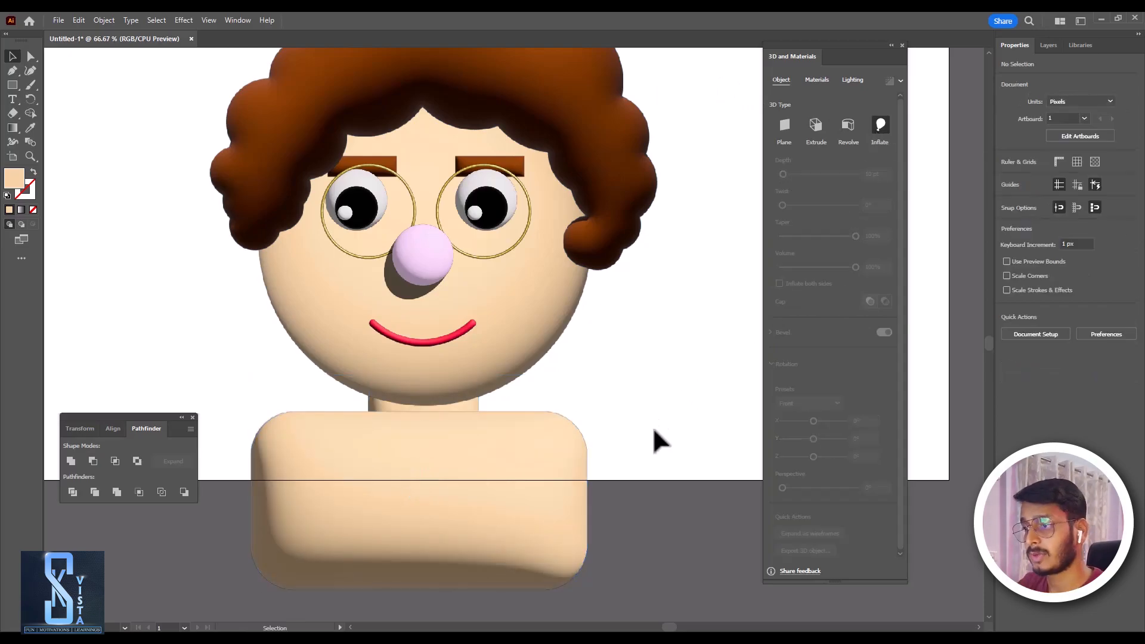
Move the torso slightly down from the chin, unite it with the neck into one shape, and deselect it
{"action": "left_click_drag", "start_coordinate": [486, 453], "coordinate": [486, 465]}
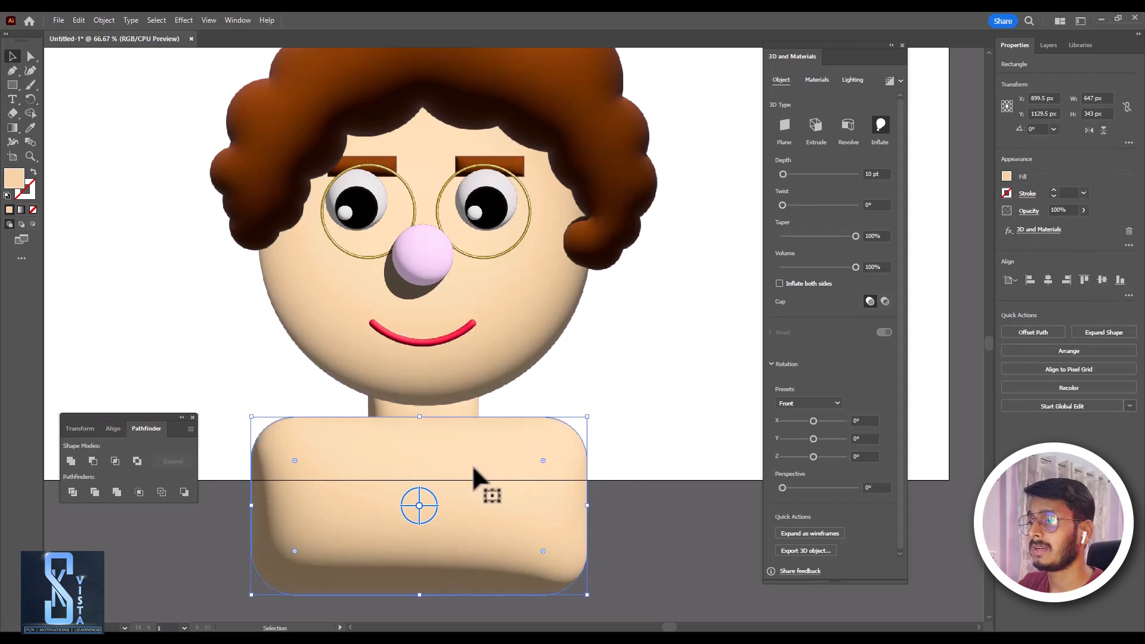
{"action": "left_click", "coordinate": [635, 404]}
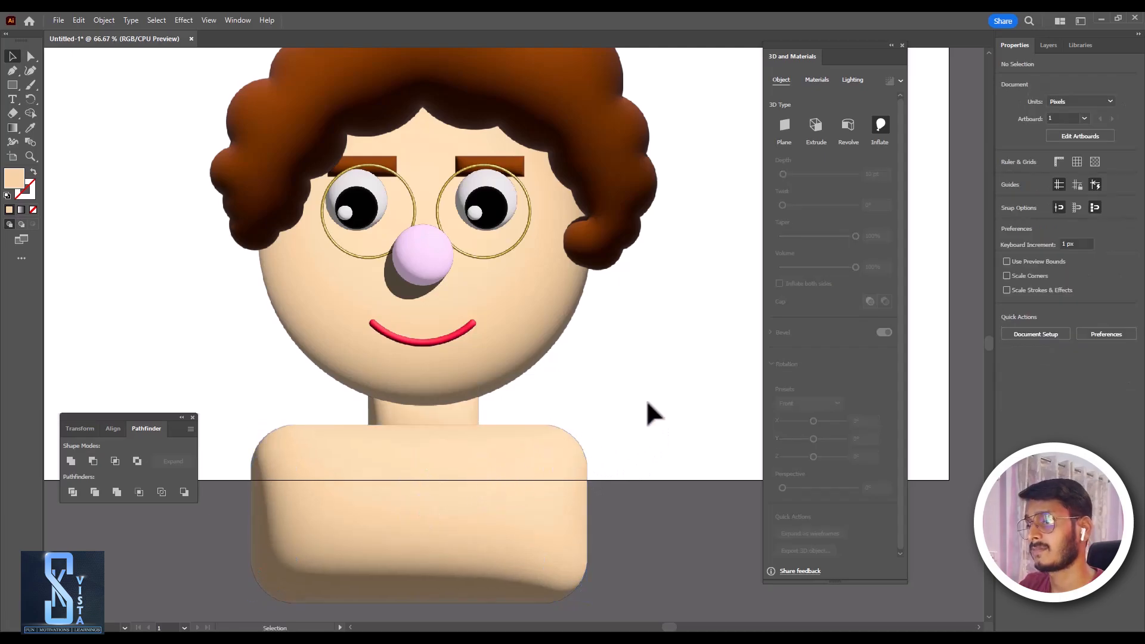
{"action": "left_click_drag", "start_coordinate": [562, 454], "coordinate": [616, 431]}
{"action": "left_click", "coordinate": [507, 419]}
{"action": "left_click", "coordinate": [504, 395]}
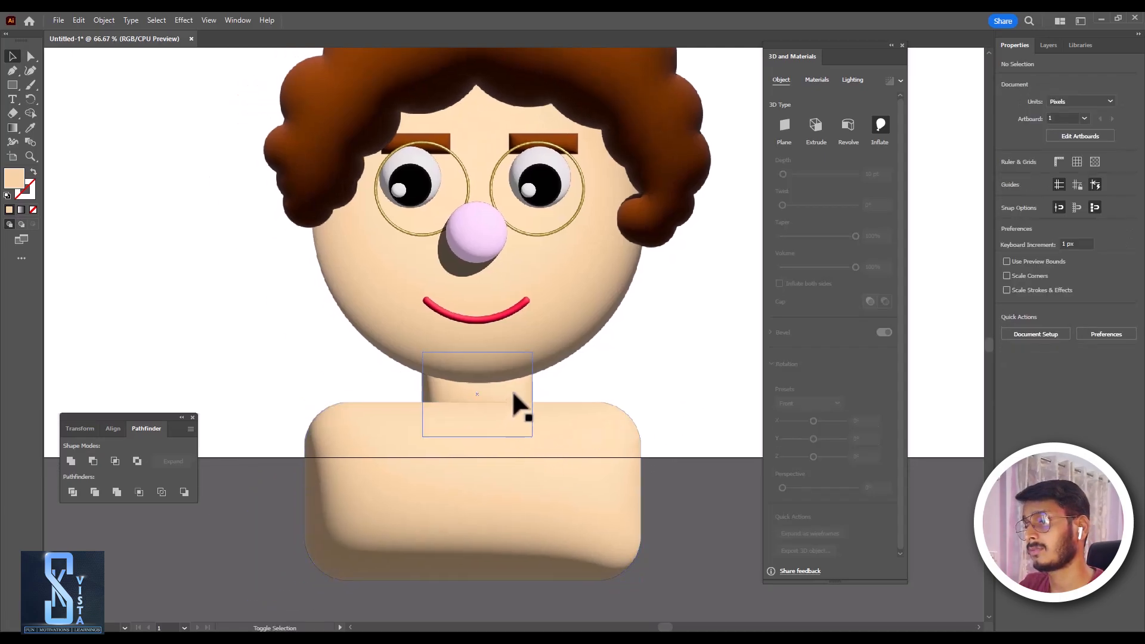
{"action": "left_click", "coordinate": [550, 438], "text": "shift"}
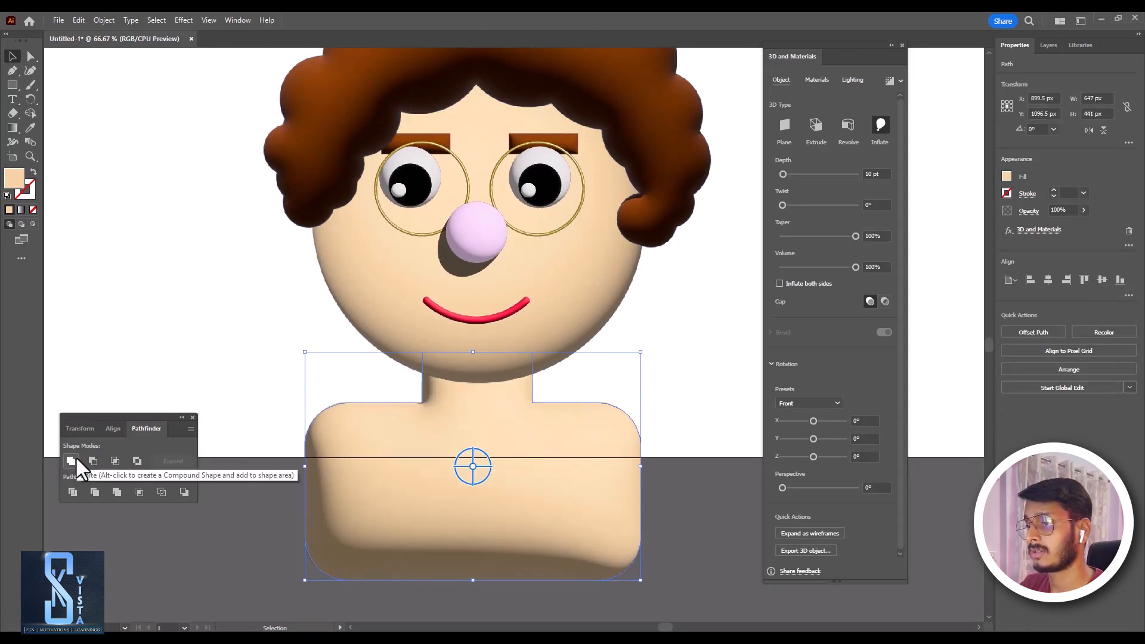
{"action": "left_click", "coordinate": [677, 414]}
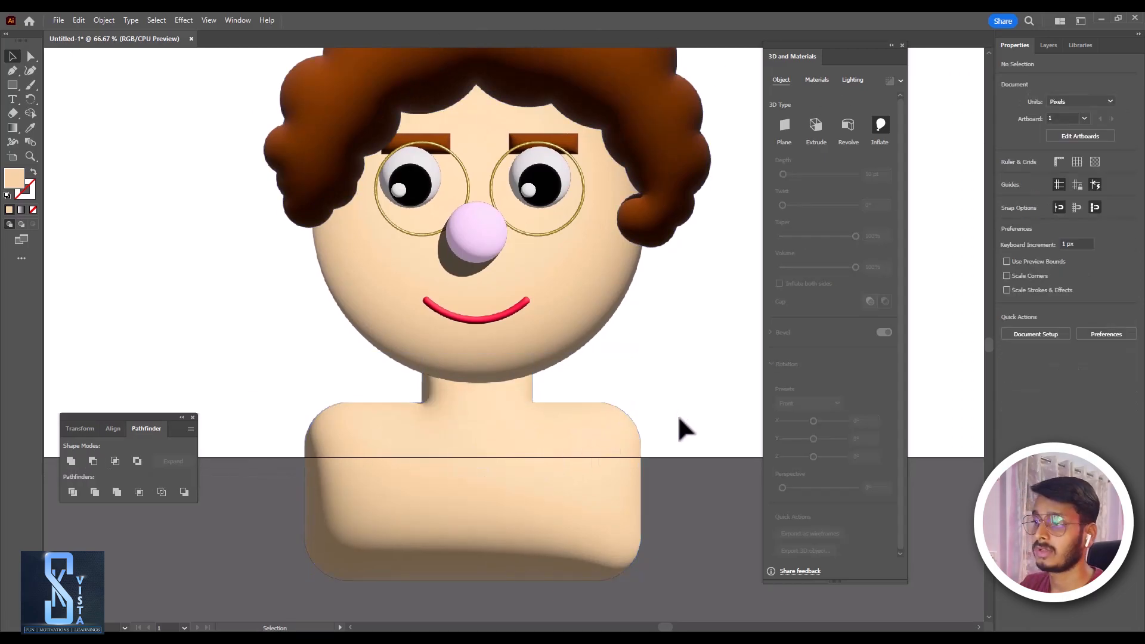
Start a shirt outline with the Pen tool, drawing a curved neckline across the base of the neck
{"action": "left_click", "coordinate": [13, 85]}
{"action": "left_click", "coordinate": [12, 70]}
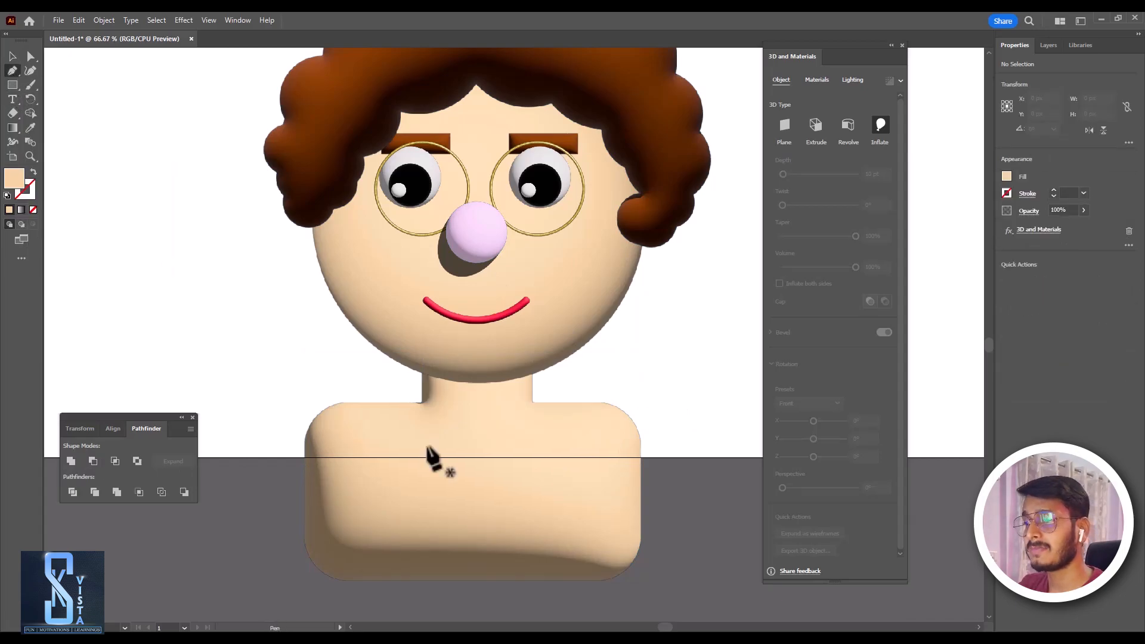
{"action": "left_click", "coordinate": [419, 400]}
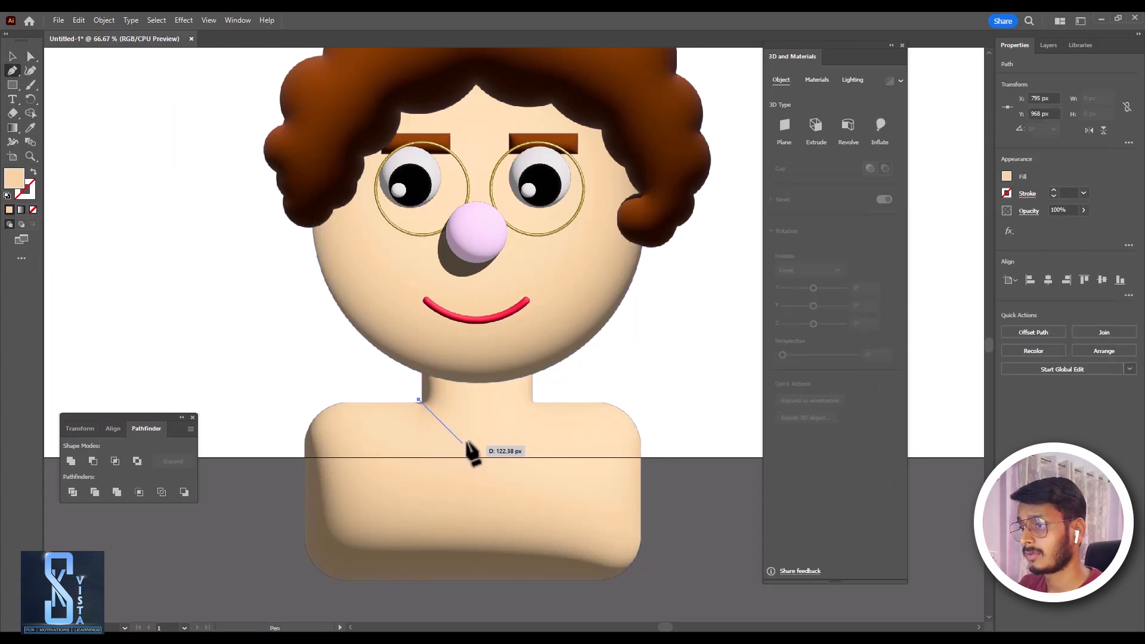
{"action": "mouse_move", "coordinate": [531, 400]}
{"action": "left_mouse_down"}
{"action": "mouse_move", "coordinate": [609, 349]}
{"action": "mouse_move", "coordinate": [588, 342]}
{"action": "mouse_move", "coordinate": [545, 396]}
{"action": "left_mouse_up"}
{"action": "left_click", "coordinate": [531, 399]}
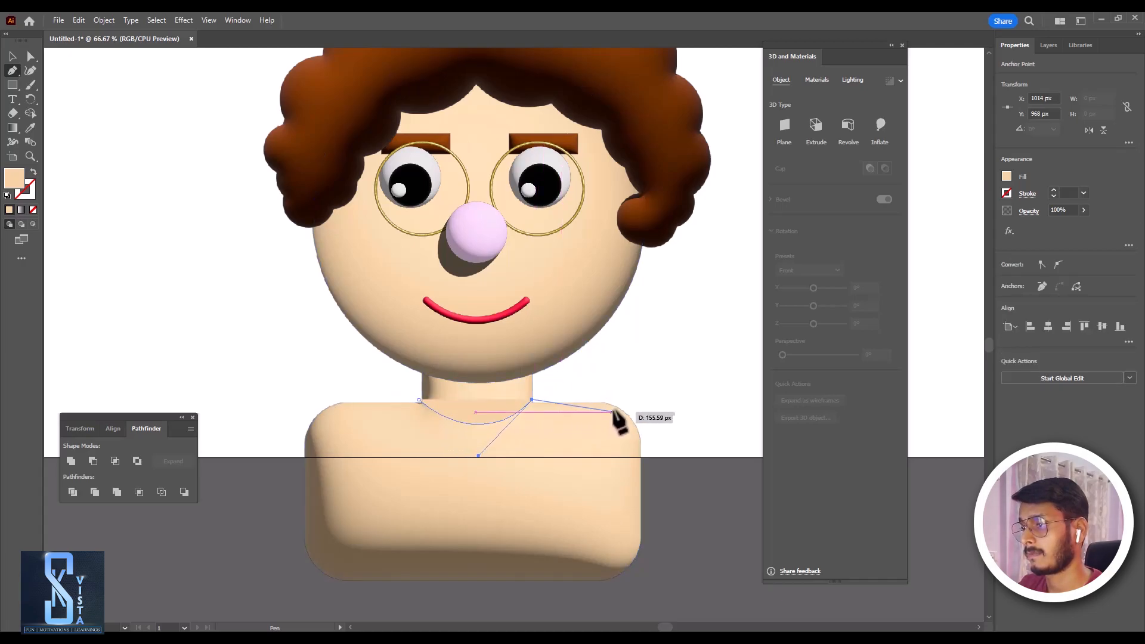
Continue the shirt outline around the right shoulder, torso bottom, pointed left side and left shoulder, and close it at the neckline
{"action": "left_click_drag", "start_coordinate": [614, 403], "coordinate": [634, 416]}
{"action": "mouse_move", "coordinate": [645, 489]}
{"action": "left_mouse_down"}
{"action": "mouse_move", "coordinate": [647, 551]}
{"action": "mouse_move", "coordinate": [634, 560]}
{"action": "mouse_move", "coordinate": [654, 550]}
{"action": "mouse_move", "coordinate": [650, 493]}
{"action": "left_mouse_up"}
{"action": "left_click_drag", "start_coordinate": [641, 577], "coordinate": [619, 584]}
{"action": "left_click", "coordinate": [313, 595]}
{"action": "left_click_drag", "start_coordinate": [258, 524], "coordinate": [266, 517]}
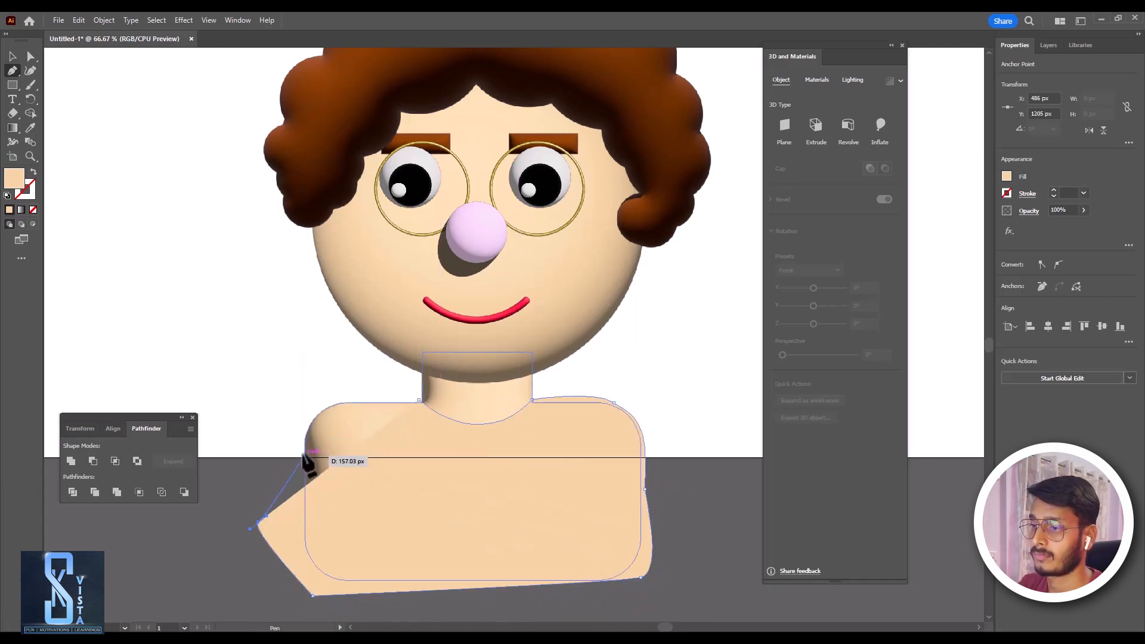
{"action": "left_click_drag", "start_coordinate": [301, 457], "coordinate": [343, 399]}
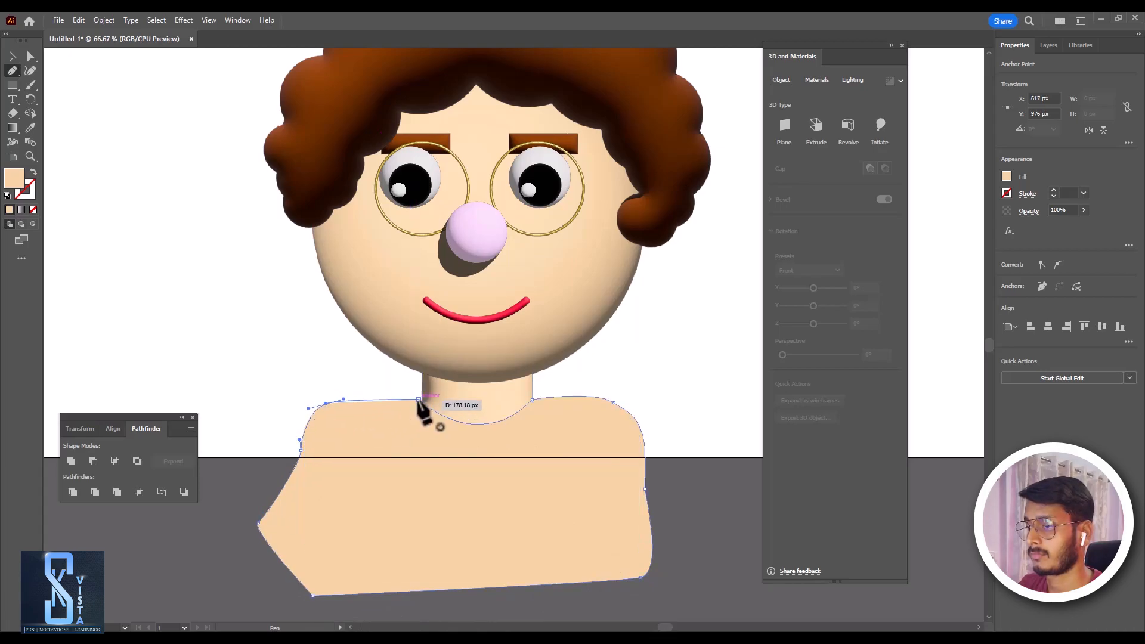
{"action": "left_click", "coordinate": [420, 400]}
{"action": "left_click", "coordinate": [13, 58]}
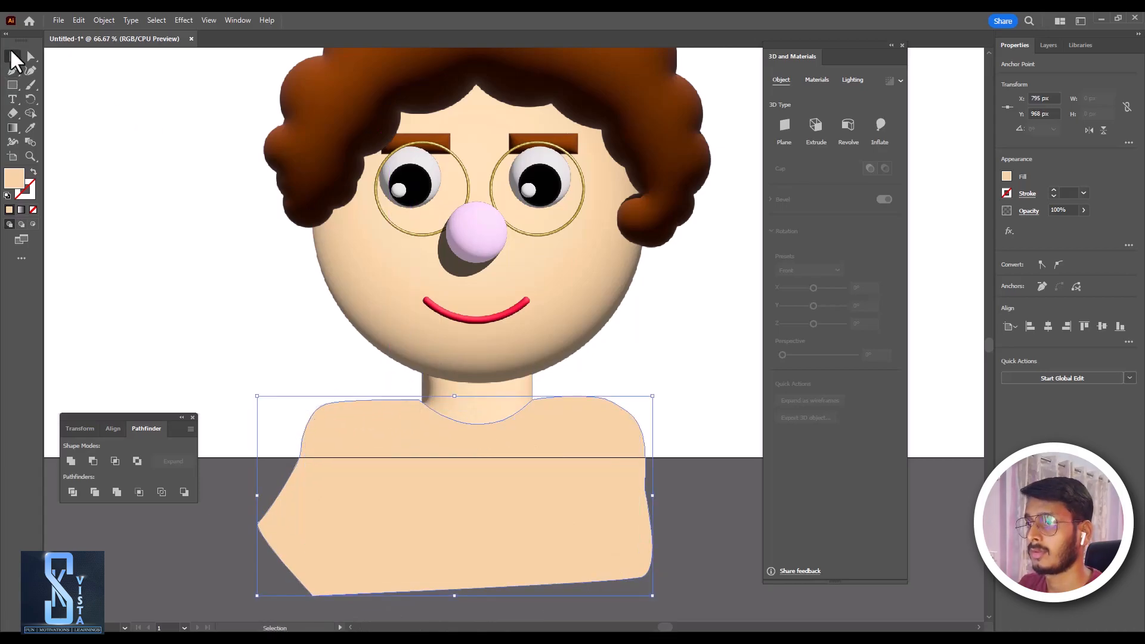
Fill the closed shirt shape with a crimson red colour and select it
{"action": "double_click", "coordinate": [17, 179]}
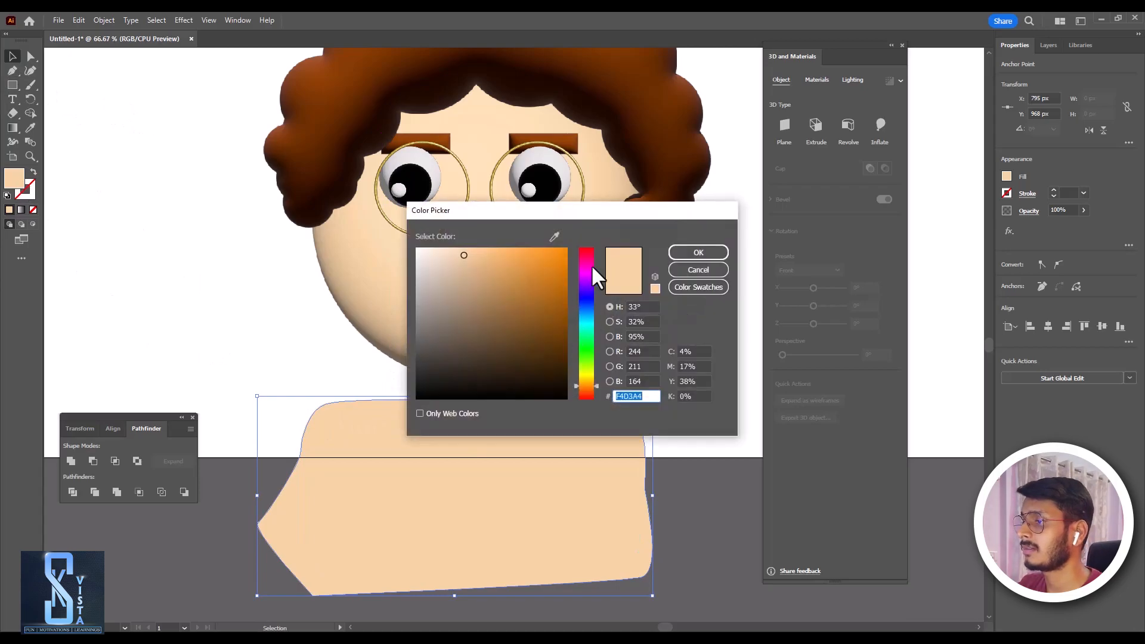
{"action": "left_click", "coordinate": [589, 264]}
{"action": "left_click", "coordinate": [541, 266]}
{"action": "left_click", "coordinate": [718, 255]}
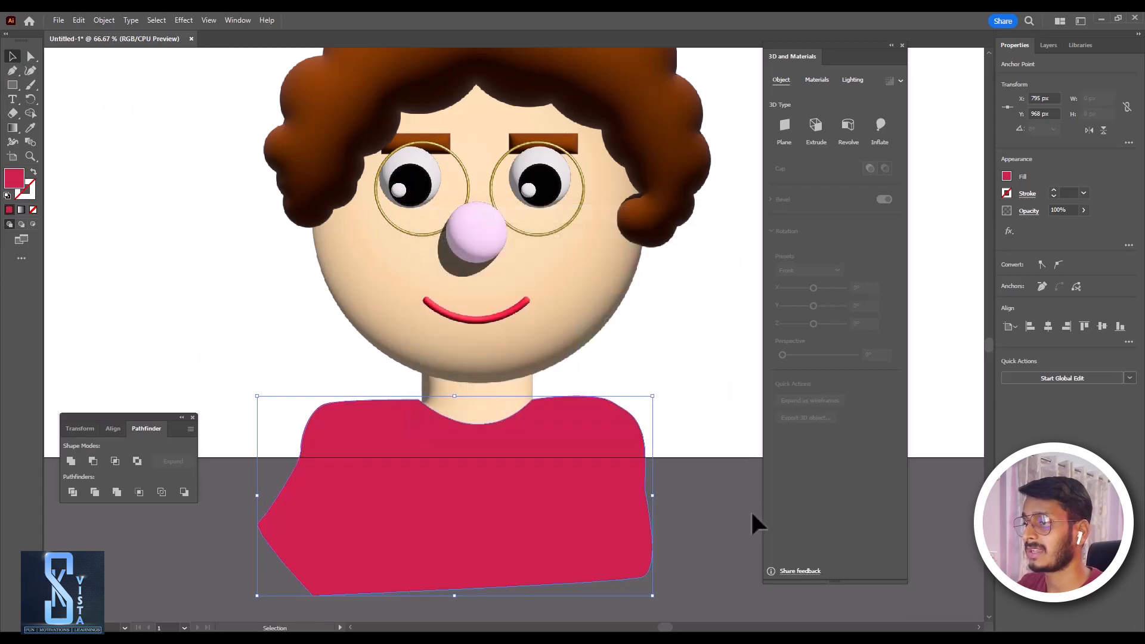
{"action": "left_click", "coordinate": [498, 481]}
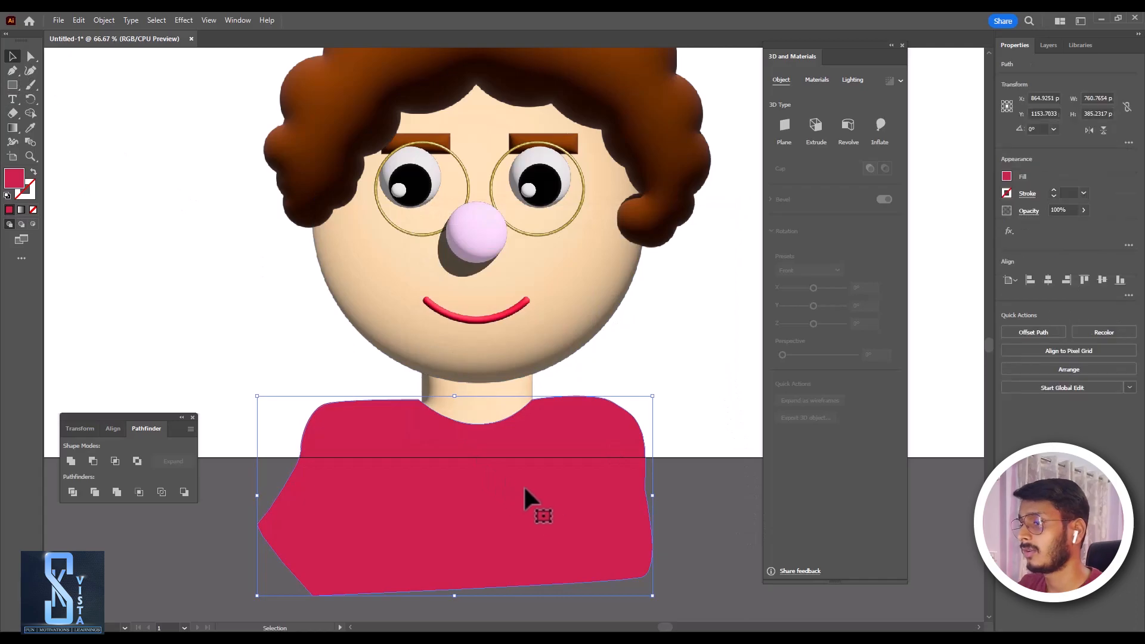
Shift the shirt's left neckline anchor point slightly so it meets the edge of the neck
{"action": "scroll", "coordinate": [432, 429], "scroll_direction": "up", "scroll_amount": 5}
{"action": "key", "text": "a"}
{"action": "left_click_drag", "start_coordinate": [366, 239], "coordinate": [381, 253]}
{"action": "scroll", "coordinate": [425, 291], "scroll_direction": "down", "scroll_amount": 2}
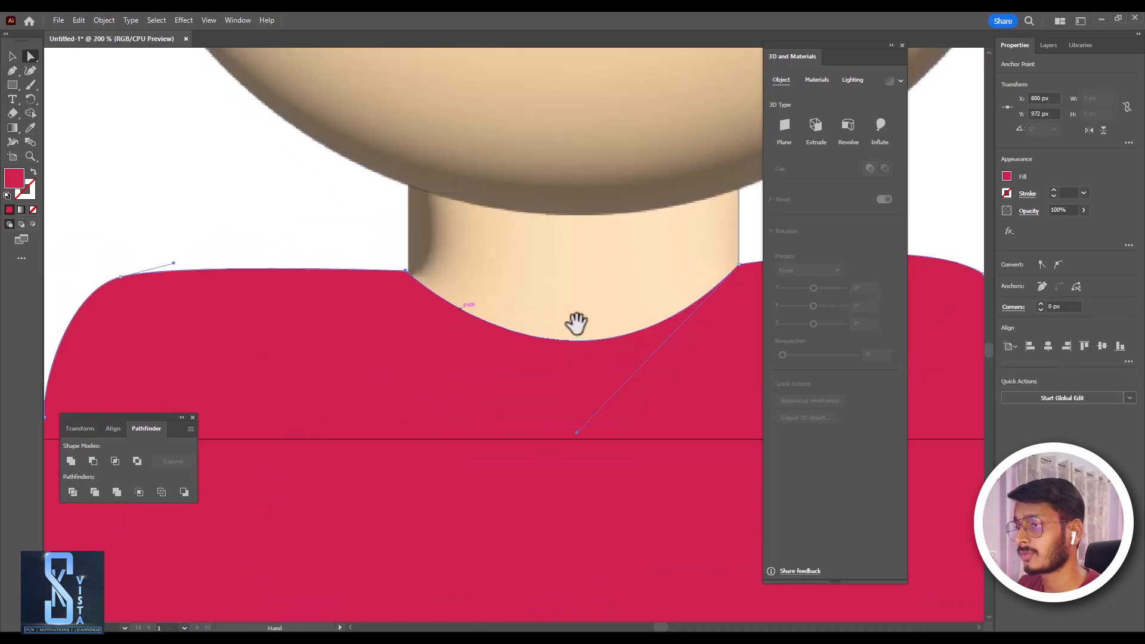
{"action": "scroll", "coordinate": [429, 257], "scroll_direction": "down", "scroll_amount": 3}
{"action": "left_click", "coordinate": [12, 56]}
{"action": "left_click", "coordinate": [155, 251]}
Inflate the shirt in 3D, move its light close to the front centre, and deselect it
{"action": "left_click", "coordinate": [451, 370]}
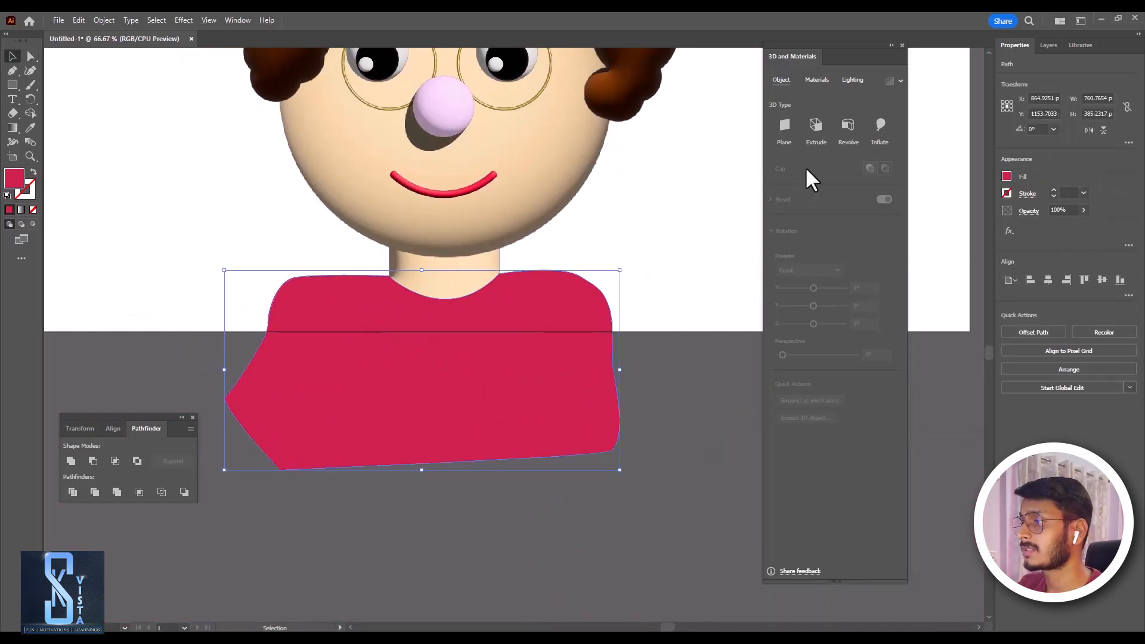
{"action": "left_click", "coordinate": [880, 126]}
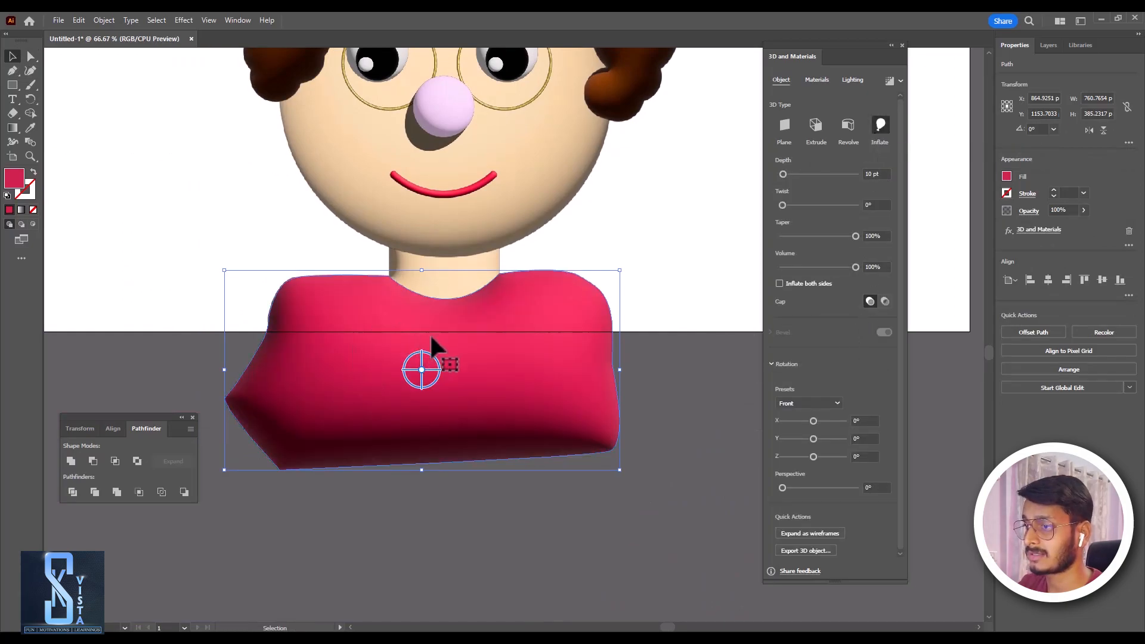
{"action": "left_click", "coordinate": [852, 80]}
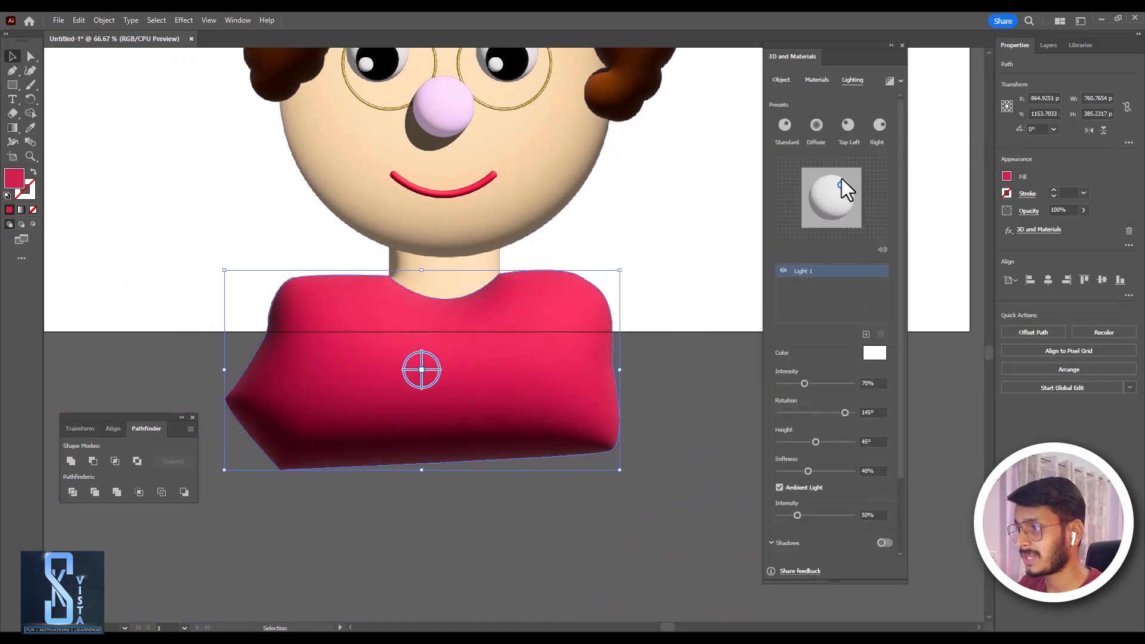
{"action": "left_click_drag", "start_coordinate": [836, 193], "coordinate": [837, 195]}
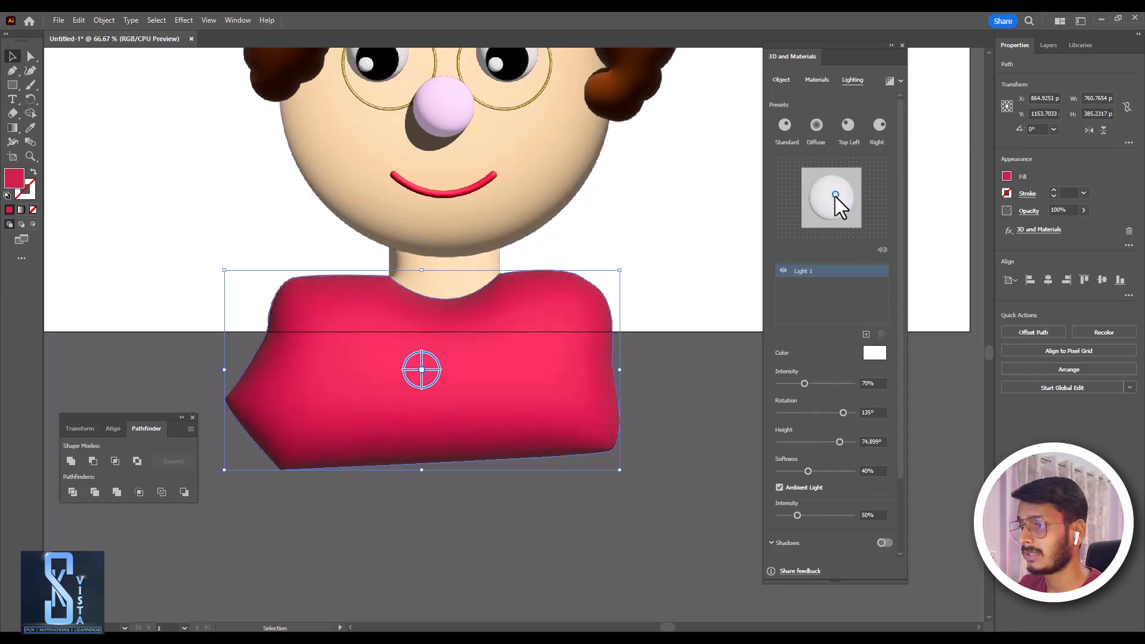
{"action": "left_click", "coordinate": [686, 327]}
Group the whole character, scale it down to about 575 × 845 px, and move it up to fit inside the artboard
{"action": "key", "text": "ctrl+minus"}
{"action": "key", "text": "ctrl+minus"}
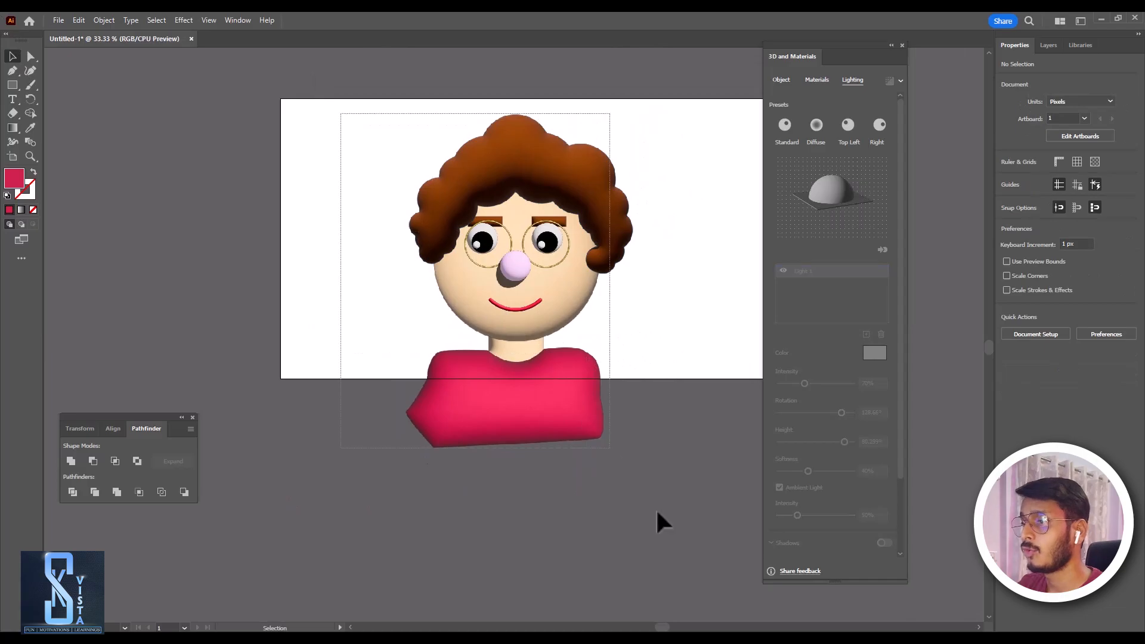
{"action": "key", "text": "ctrl+a"}
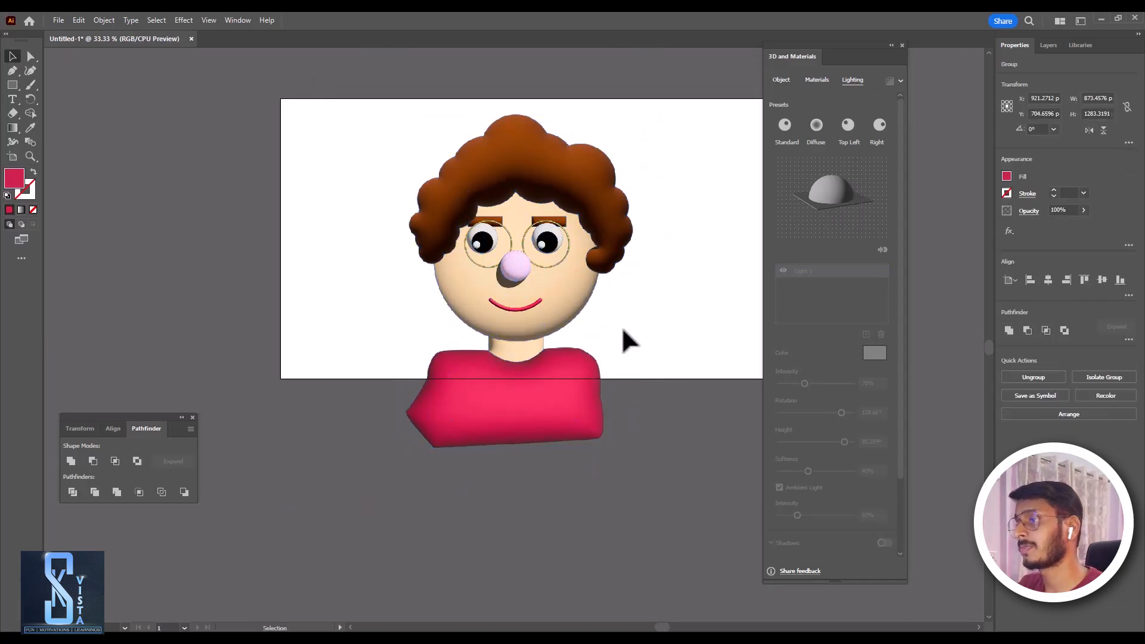
{"action": "scroll", "coordinate": [630, 358], "scroll_direction": "up", "scroll_amount": 1}
{"action": "scroll", "coordinate": [630, 357], "scroll_direction": "right", "scroll_amount": 1}
{"action": "left_click_drag", "start_coordinate": [611, 138], "coordinate": [576, 264]}
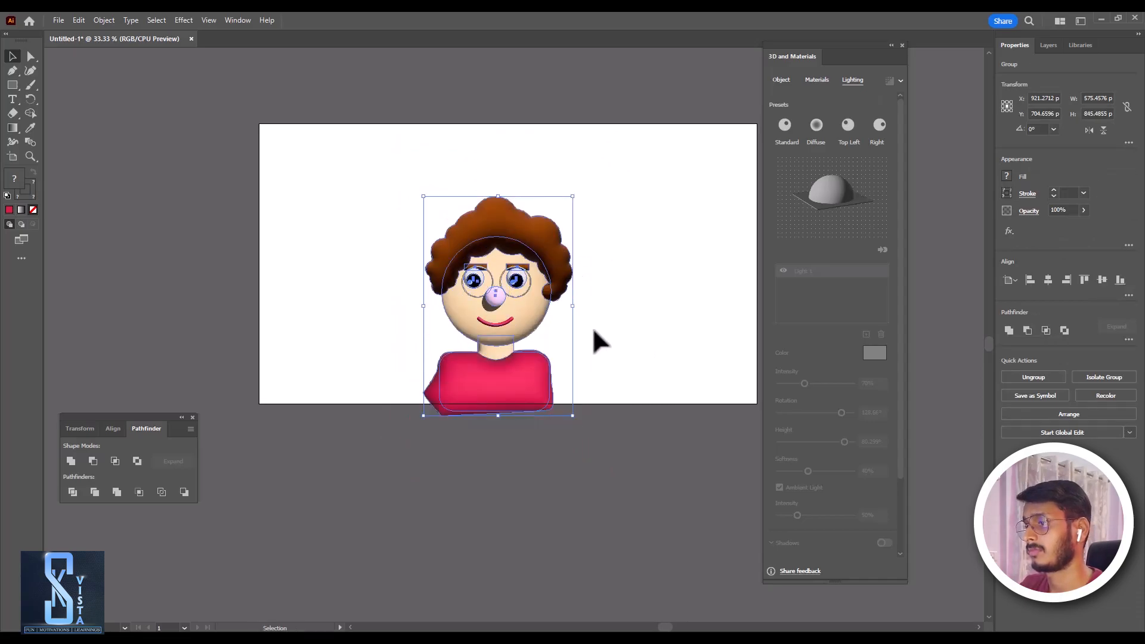
{"action": "scroll", "coordinate": [549, 357], "scroll_direction": "up", "scroll_amount": 1}
{"action": "left_click_drag", "start_coordinate": [516, 325], "coordinate": [528, 293]}
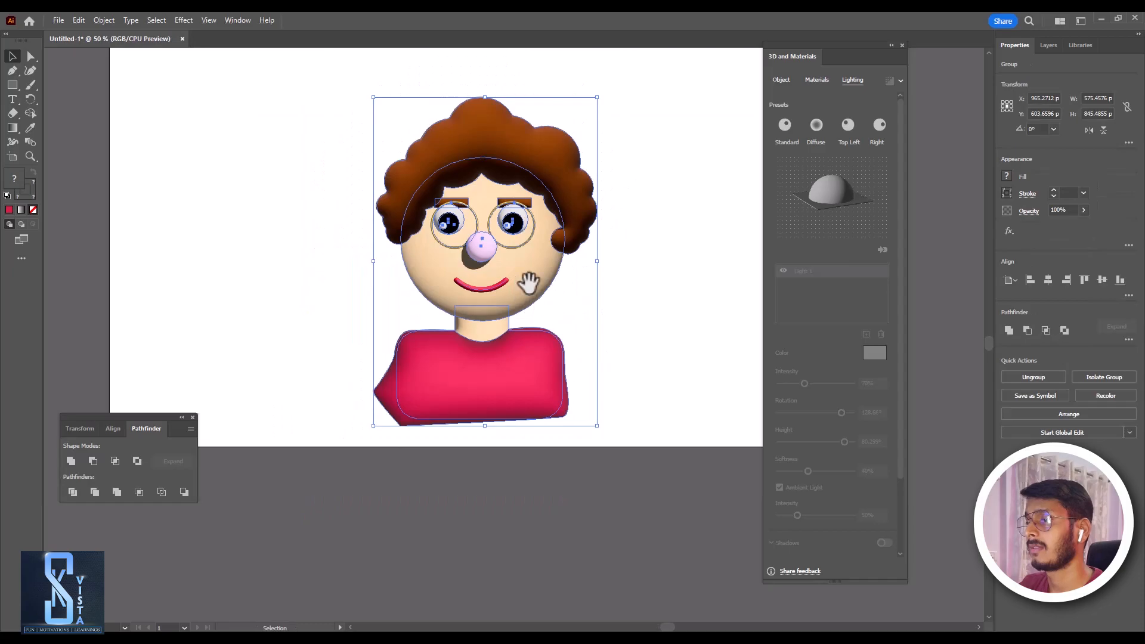
{"action": "scroll", "coordinate": [528, 292], "scroll_direction": "up", "scroll_amount": 1}
Draw a circle about 742 px wide covering the character's head and upper shirt, and deselect it
{"action": "left_click_drag", "start_coordinate": [9, 92], "coordinate": [53, 110]}
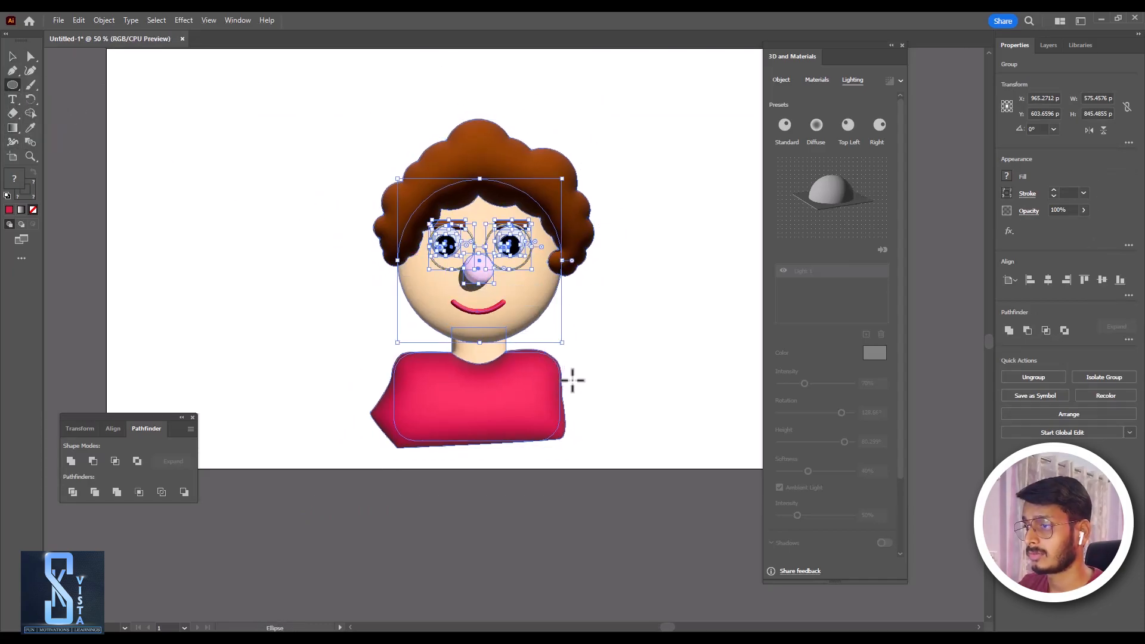
{"action": "left_click_drag", "start_coordinate": [333, 120], "coordinate": [619, 396]}
{"action": "left_click", "coordinate": [12, 56]}
{"action": "left_click", "coordinate": [146, 159]}
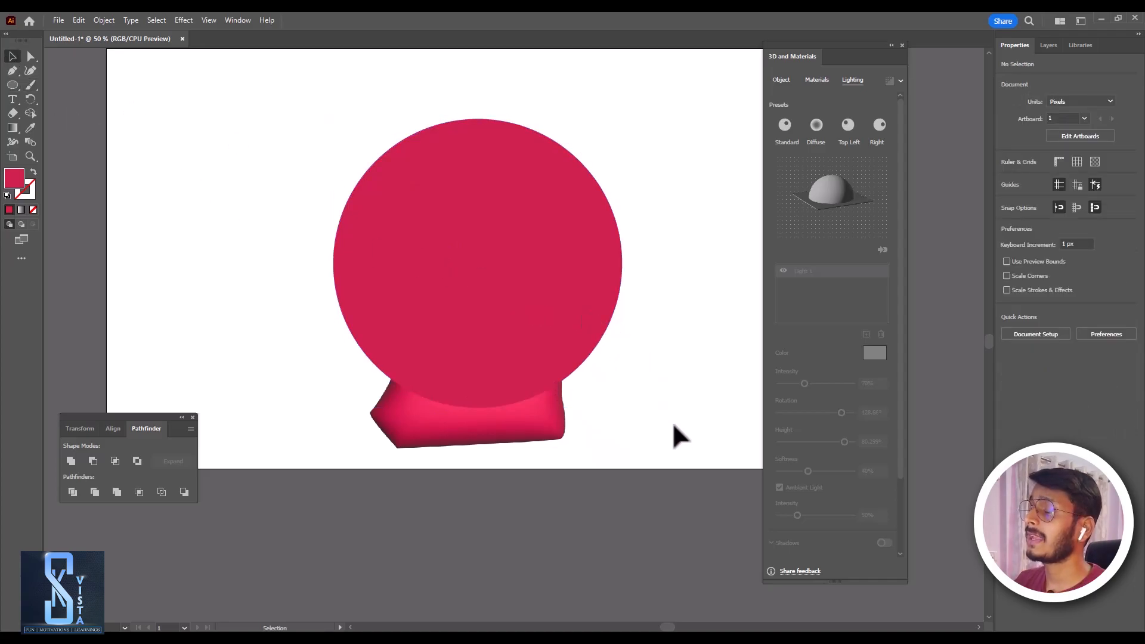
Move the circle aside and select the character to check that all its parts form one group
{"action": "left_click_drag", "start_coordinate": [592, 306], "coordinate": [266, 179]}
{"action": "left_click_drag", "start_coordinate": [371, 119], "coordinate": [603, 483]}
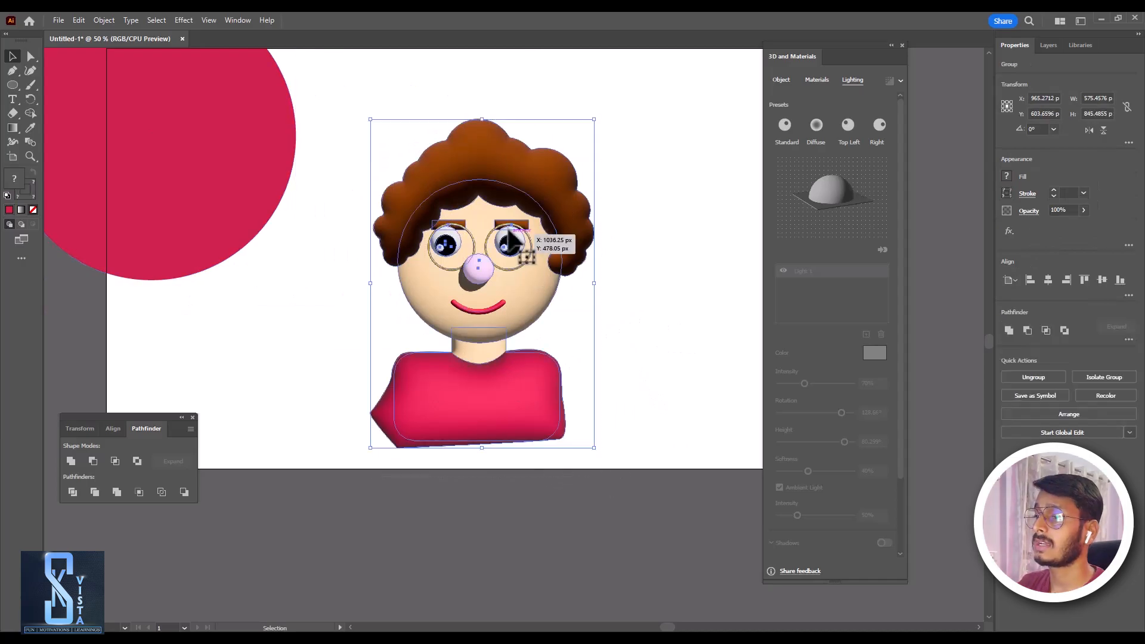
{"action": "key", "text": "a"}
{"action": "key", "text": "v"}
{"action": "left_click", "coordinate": [656, 325]}
{"action": "left_click", "coordinate": [489, 280]}
Place the circle over the head and shoulders and make it the clipping mask of the character group
{"action": "left_click_drag", "start_coordinate": [197, 116], "coordinate": [529, 223]}
{"action": "left_click", "coordinate": [636, 474]}
{"action": "left_click_drag", "start_coordinate": [624, 412], "coordinate": [445, 206]}
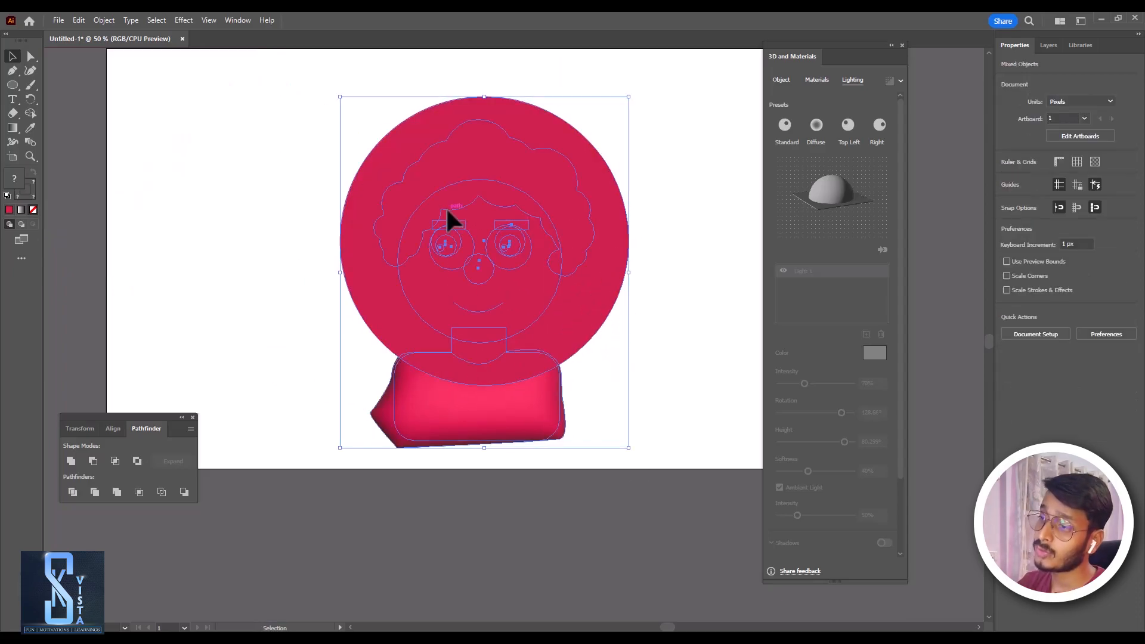
{"action": "right_click", "coordinate": [449, 217]}
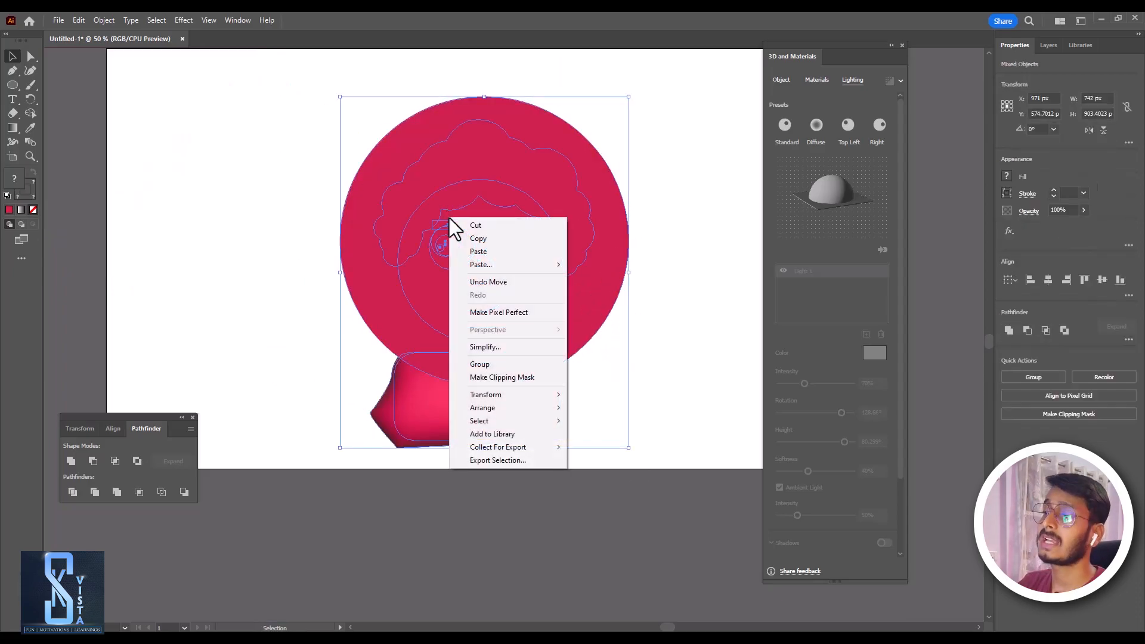
{"action": "left_click", "coordinate": [492, 378]}
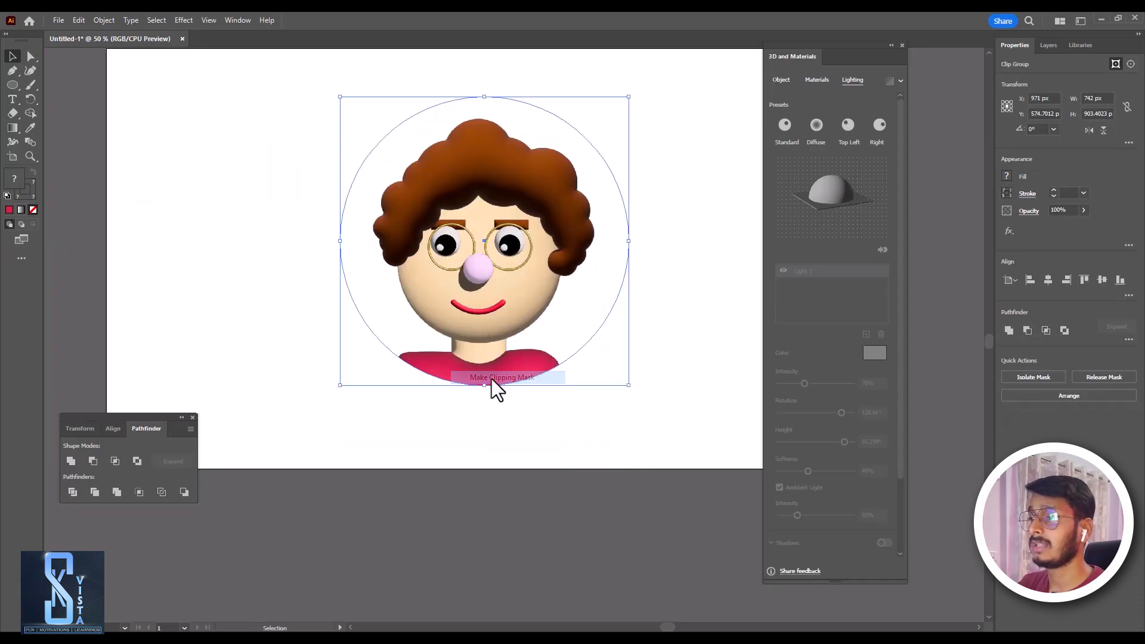
{"action": "left_click", "coordinate": [521, 404]}
Isolate the clip group for editing and pick out the clipping circle inside it
{"action": "scroll", "coordinate": [527, 401], "scroll_direction": "down", "scroll_amount": 1}
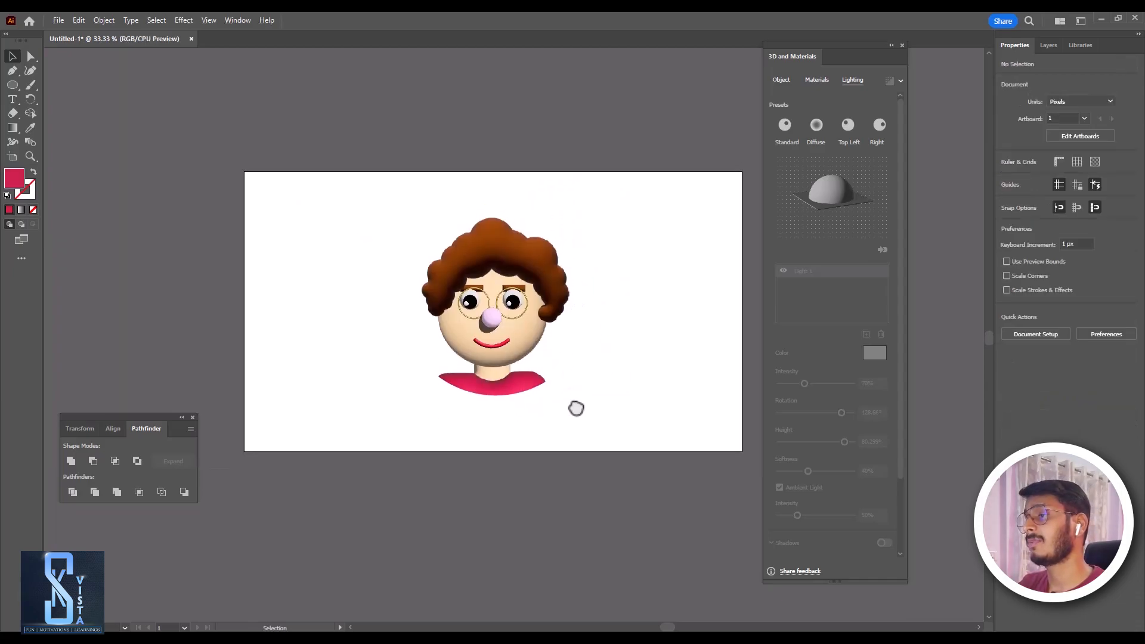
{"action": "left_click", "coordinate": [531, 318]}
{"action": "double_click", "coordinate": [531, 316]}
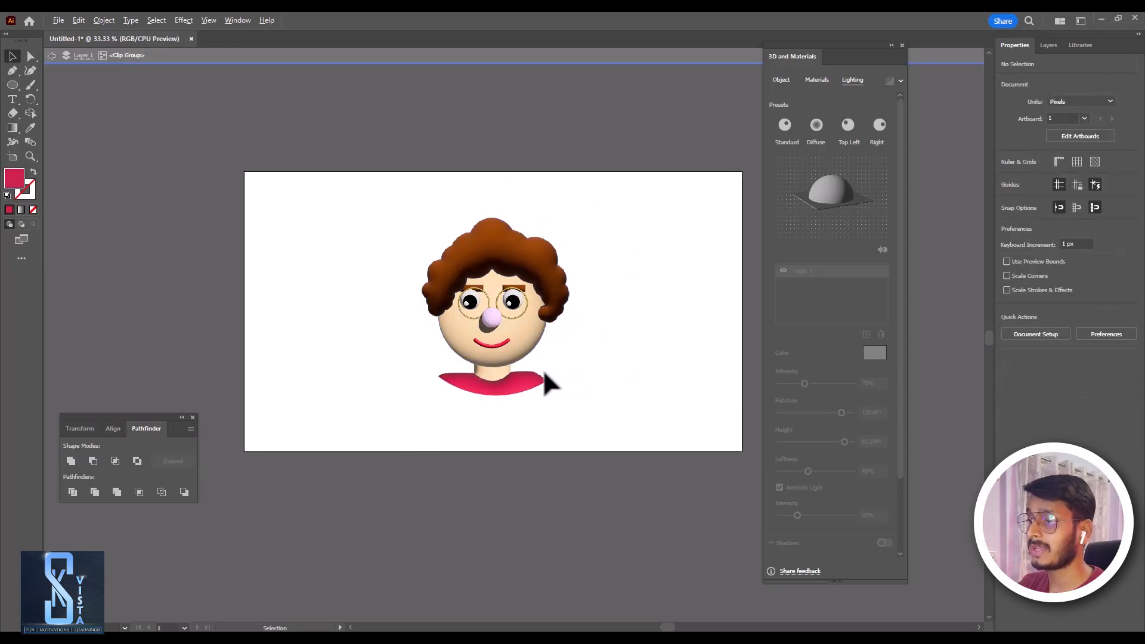
{"action": "scroll", "coordinate": [546, 374], "scroll_direction": "up", "scroll_amount": 1}
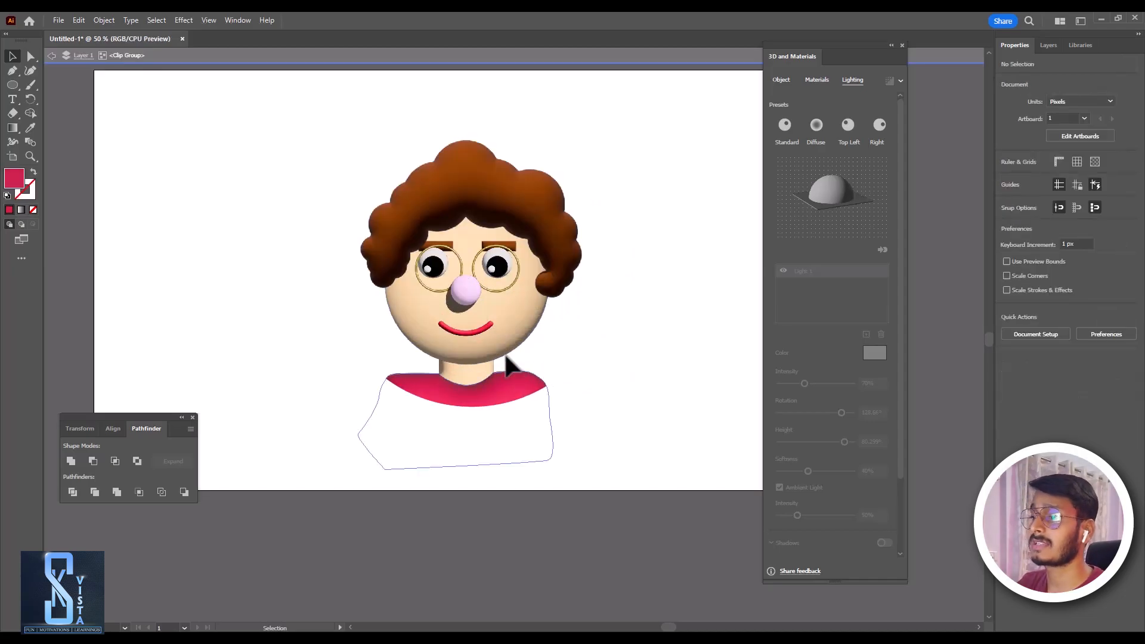
{"action": "left_click", "coordinate": [498, 346]}
{"action": "left_click", "coordinate": [555, 377]}
{"action": "left_click", "coordinate": [564, 374]}
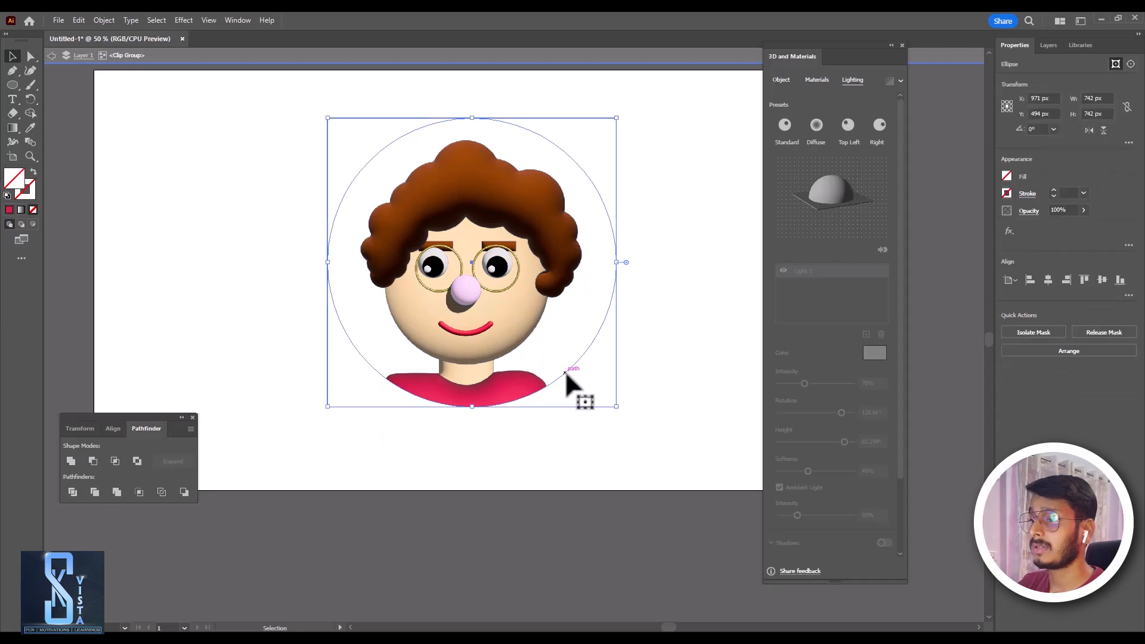
{"action": "left_click", "coordinate": [565, 370]}
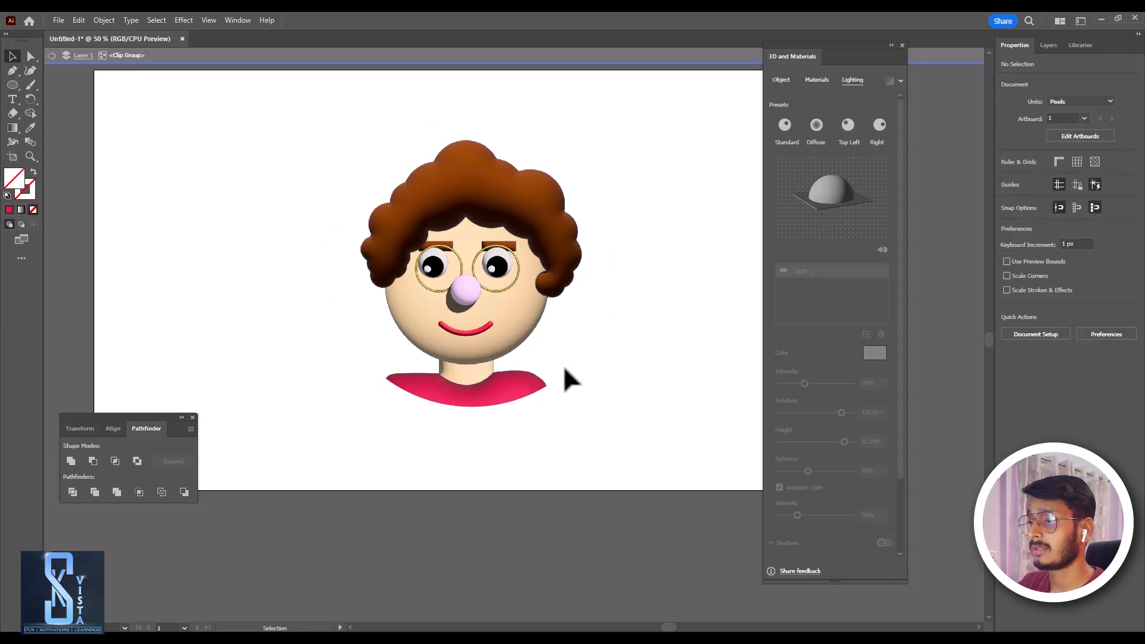
Nudge the character slightly sideways inside the mask and align it with the clipping circle on their horizontal centres
{"action": "left_click", "coordinate": [521, 380]}
{"action": "left_click_drag", "start_coordinate": [484, 337], "coordinate": [491, 338]}
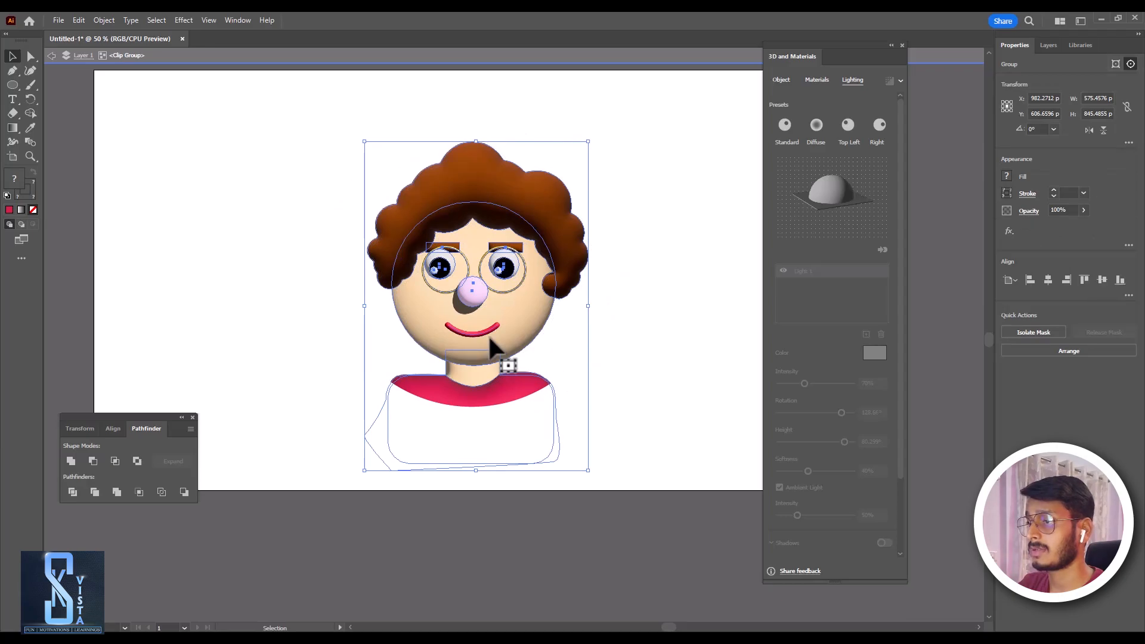
{"action": "key", "text": "ctrl+z"}
{"action": "key", "text": "ctrl+z"}
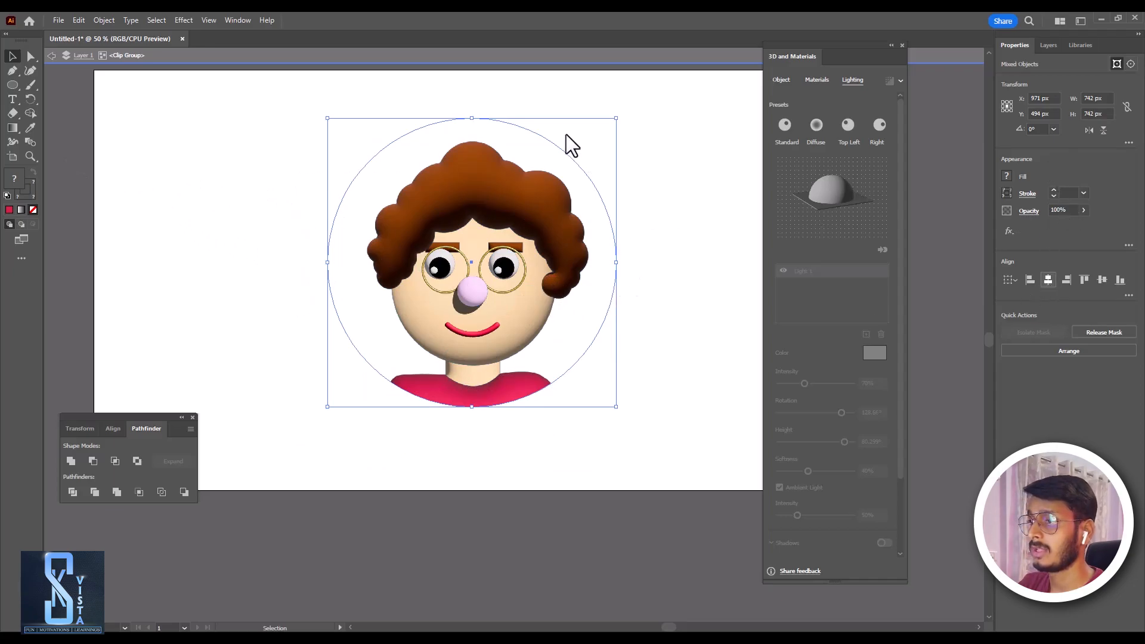
{"action": "left_click", "coordinate": [613, 203]}
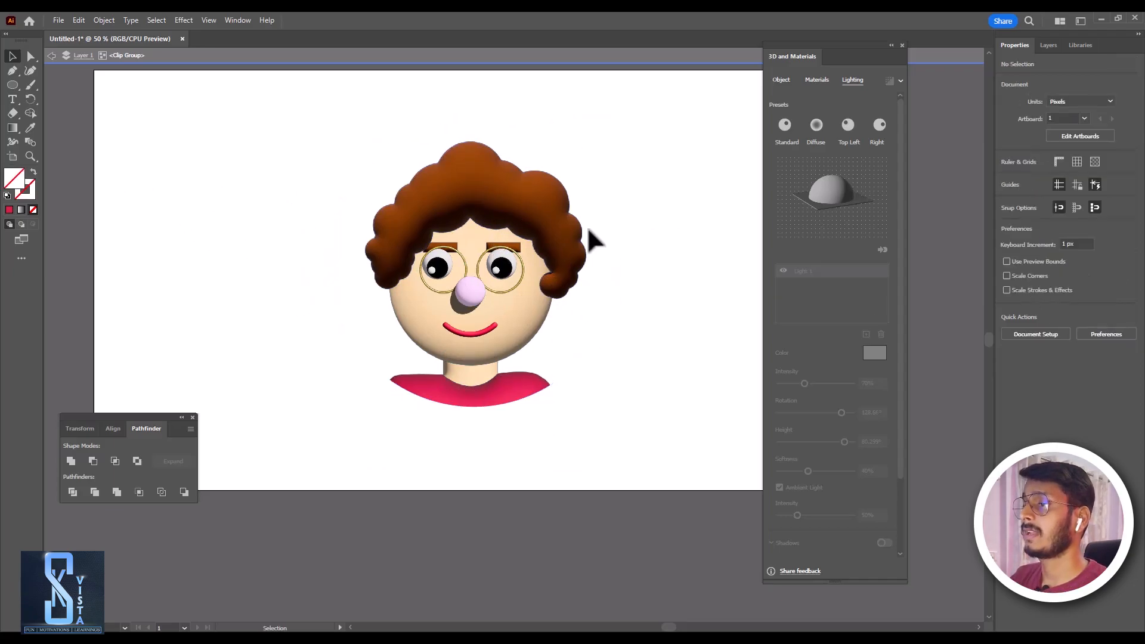
Fill the clipping circle with a soft yellow as the character's background and leave isolation mode
{"action": "left_click", "coordinate": [563, 388]}
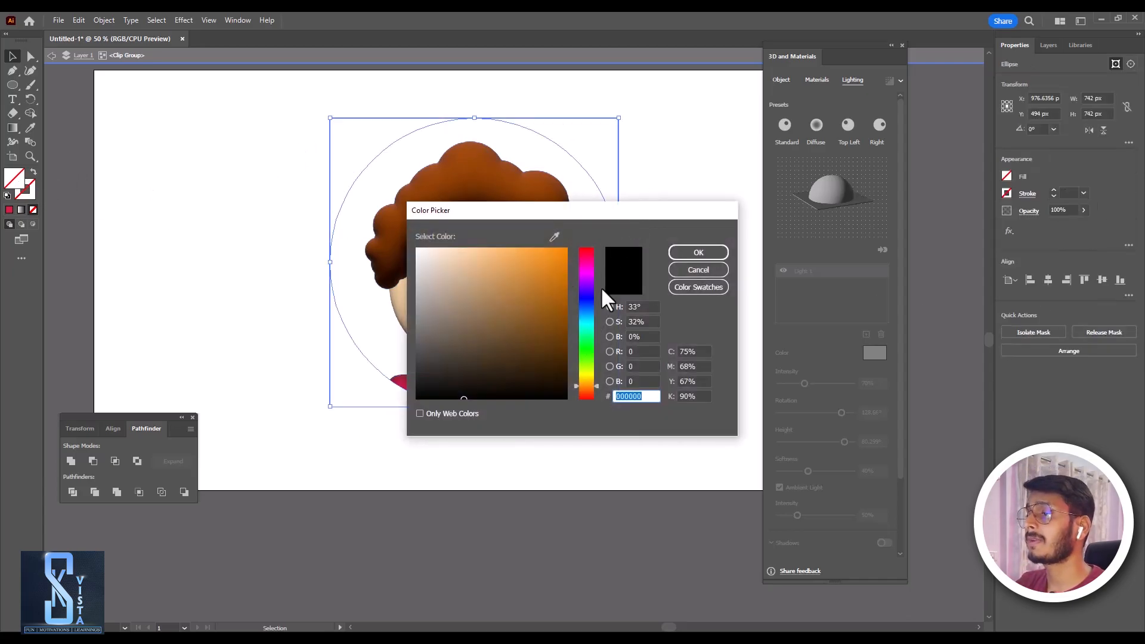
{"action": "left_click_drag", "start_coordinate": [612, 212], "coordinate": [947, 179]}
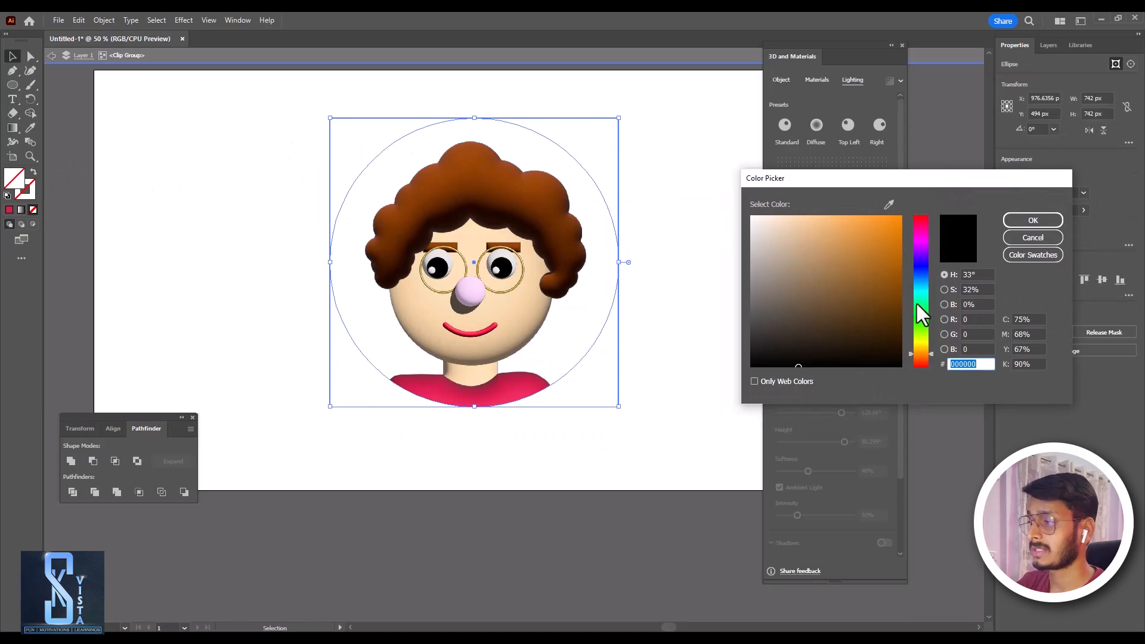
{"action": "left_click", "coordinate": [921, 334]}
{"action": "left_click_drag", "start_coordinate": [863, 266], "coordinate": [851, 225]}
{"action": "left_click", "coordinate": [1016, 222]}
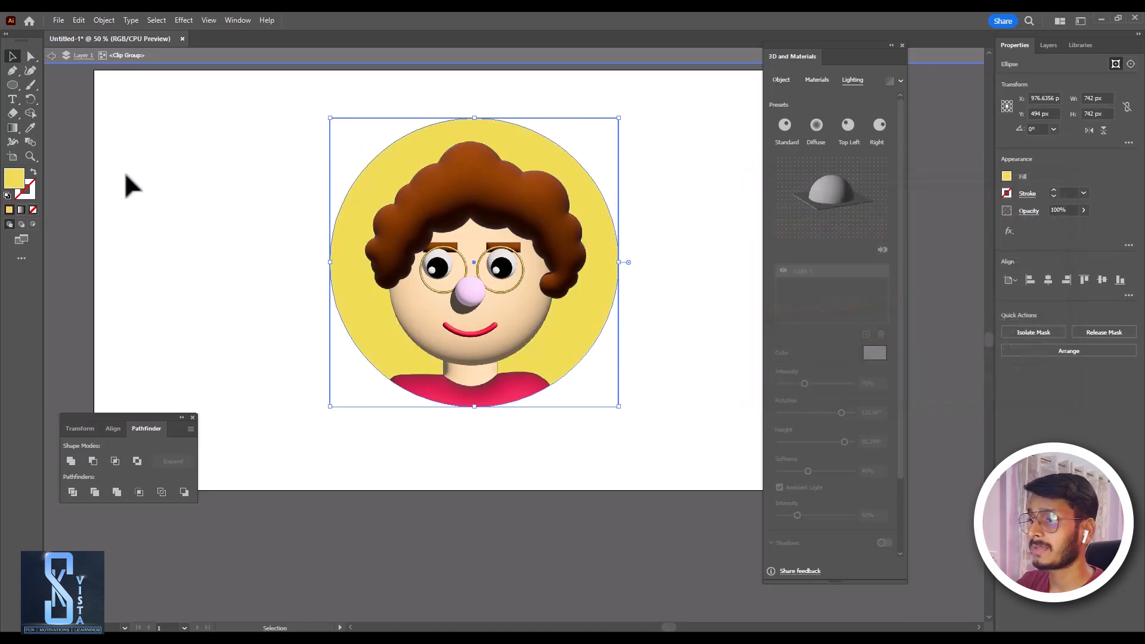
{"action": "double_click", "coordinate": [139, 197]}
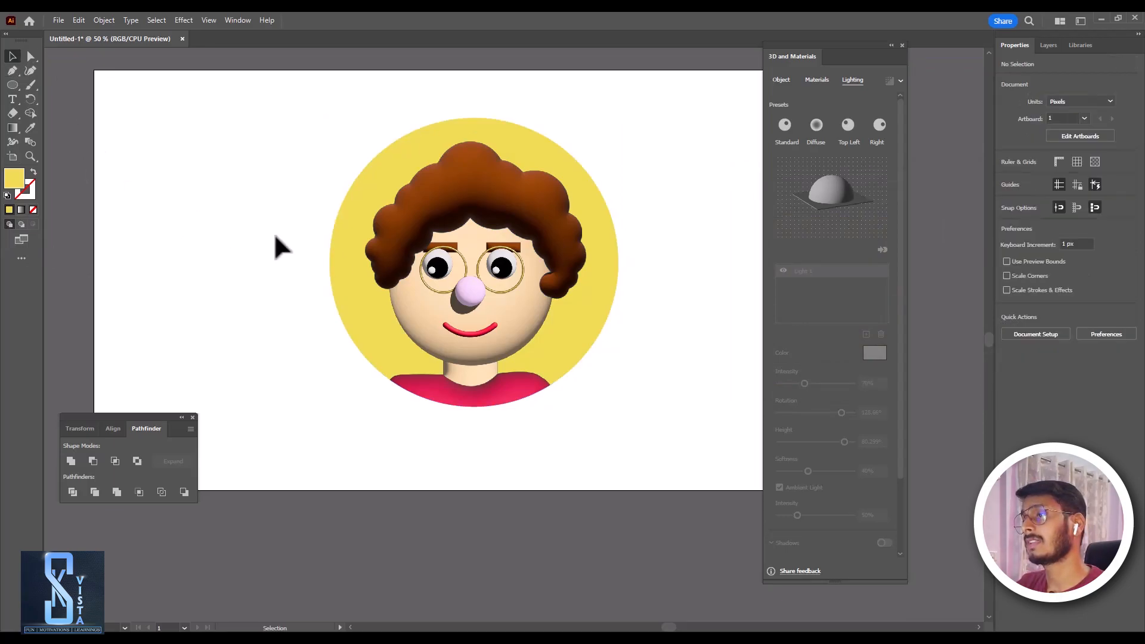
Enlarge the clipped character proportionally from its centre to about 861 px wide
{"action": "scroll", "coordinate": [567, 288], "scroll_direction": "down", "scroll_amount": 1}
{"action": "scroll", "coordinate": [626, 279], "scroll_direction": "up", "scroll_amount": 1}
{"action": "left_click", "coordinate": [525, 276]}
{"action": "scroll", "coordinate": [537, 272], "scroll_direction": "down", "scroll_amount": 1}
{"action": "left_click_drag", "start_coordinate": [565, 181], "coordinate": [551, 219]}
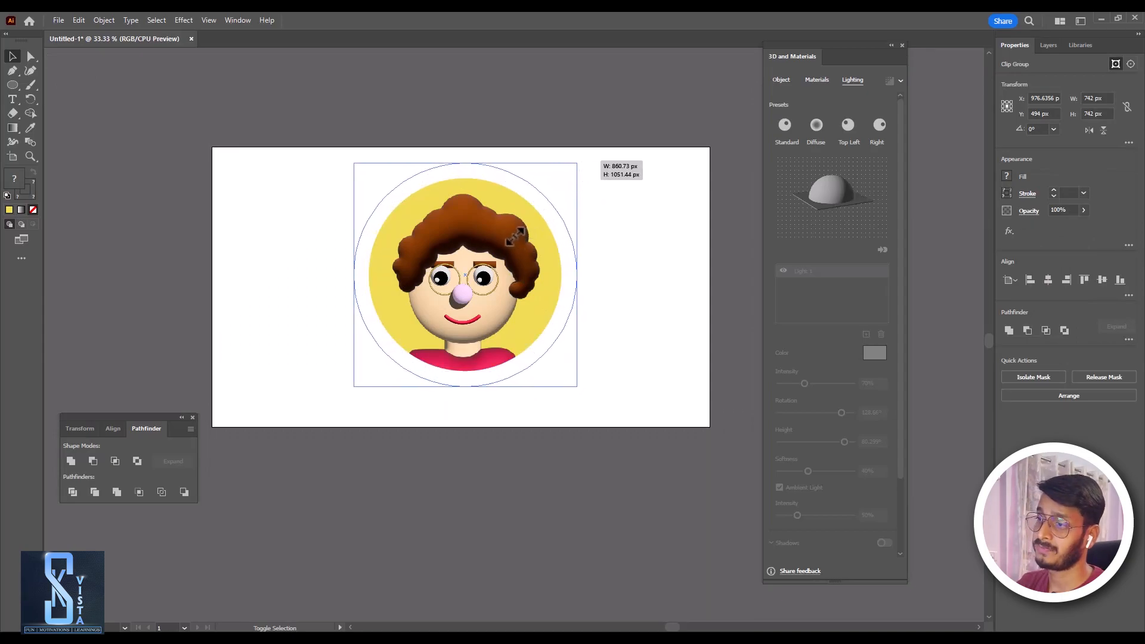
{"action": "left_click_drag", "start_coordinate": [577, 163], "coordinate": [577, 163]}
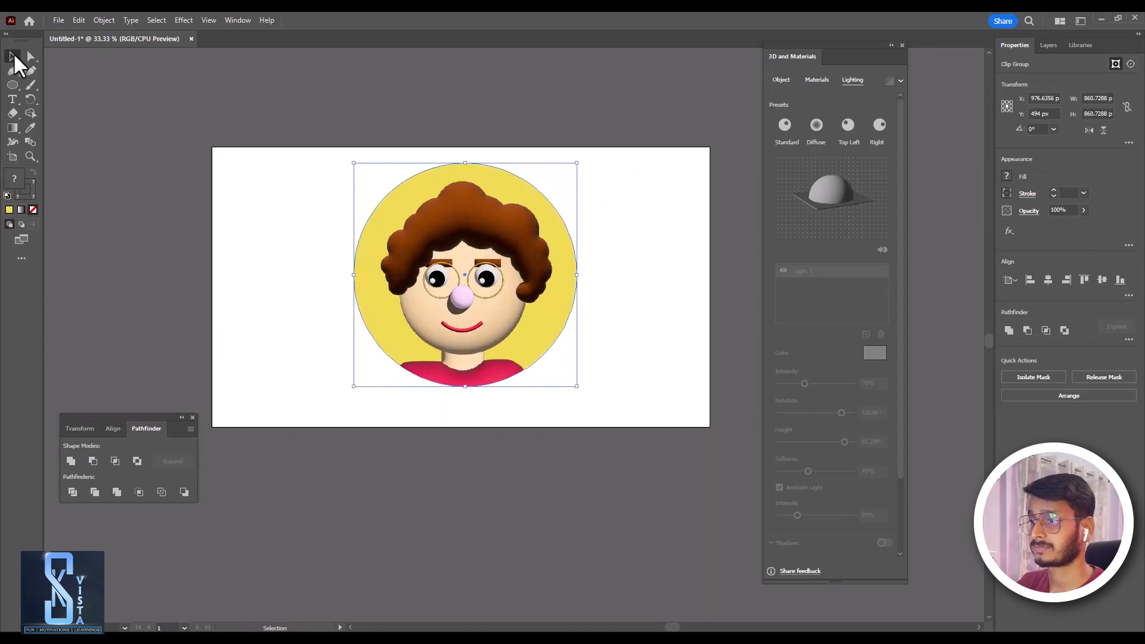
Move the clipped character to the right half of the artboard, deselect it, and close the 3D and Materials settings
{"action": "left_click_drag", "start_coordinate": [513, 281], "coordinate": [598, 282]}
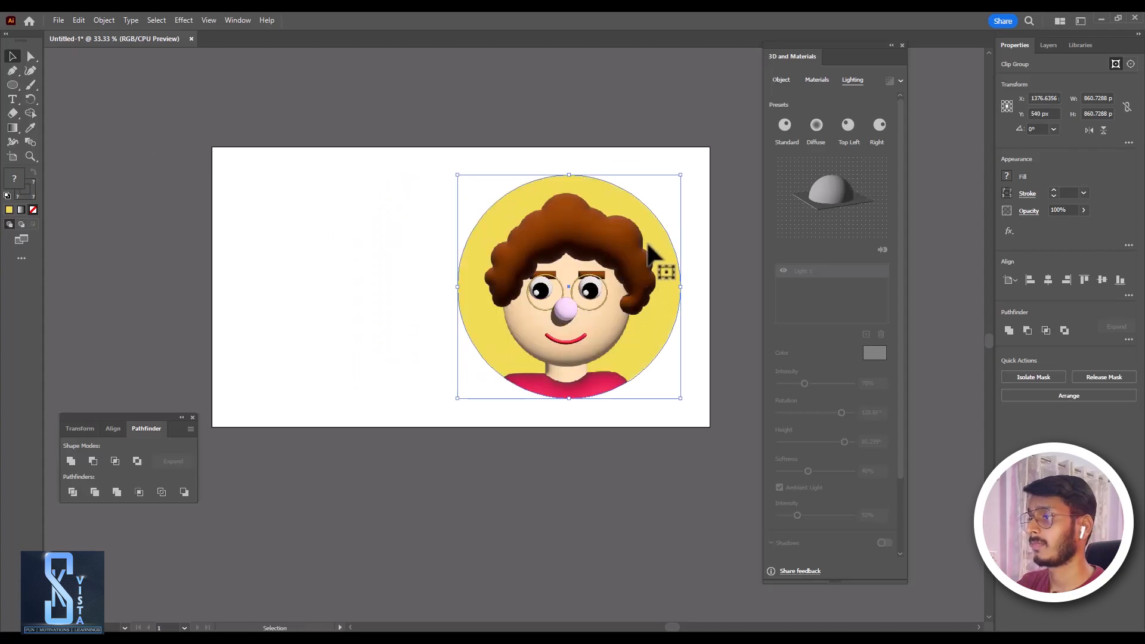
{"action": "left_click", "coordinate": [620, 146]}
{"action": "scroll", "coordinate": [460, 298], "scroll_direction": "down", "scroll_amount": 1}
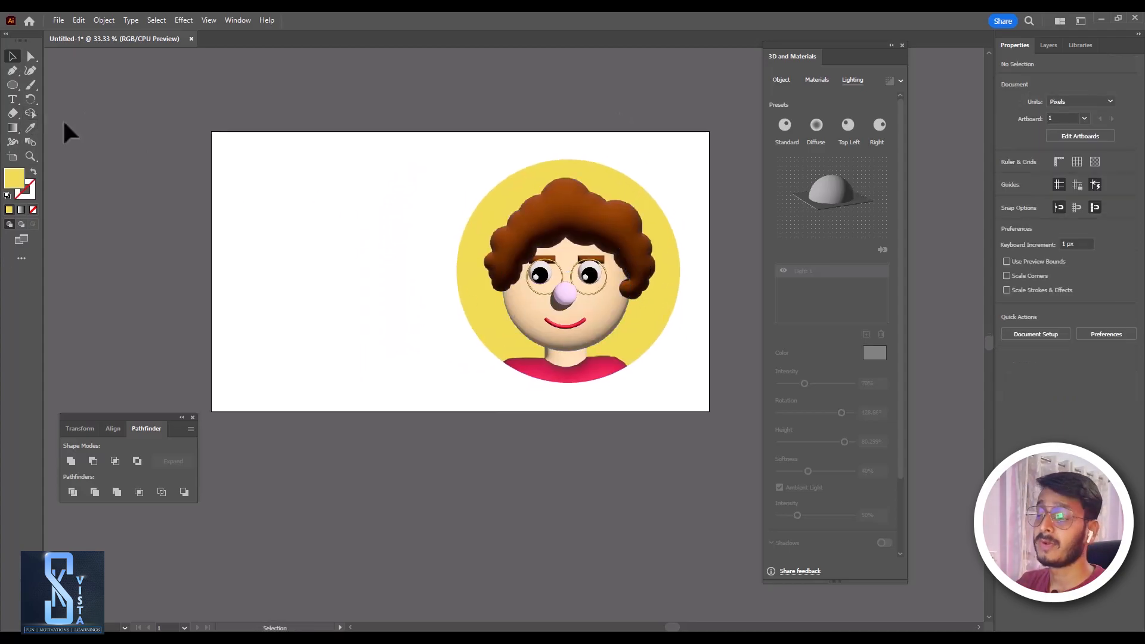
{"action": "left_click", "coordinate": [902, 45]}
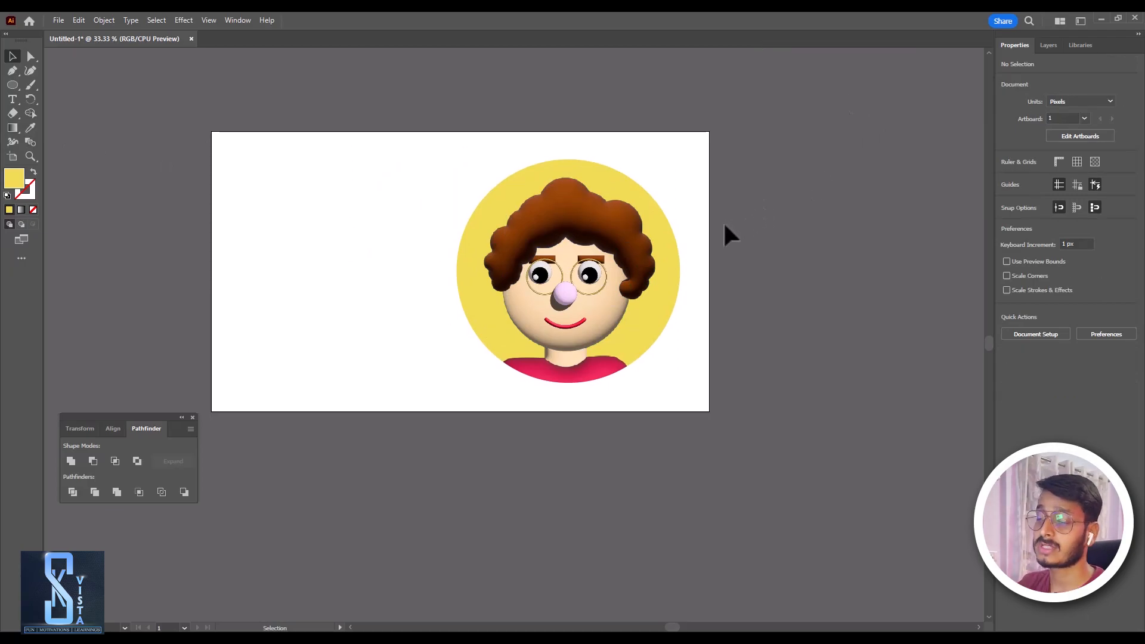
Close the Pathfinder settings and draw a 1920 × 1080 px yellow rectangle over the whole artboard, sent behind the clipped character
{"action": "key", "text": "ctrl+plus"}
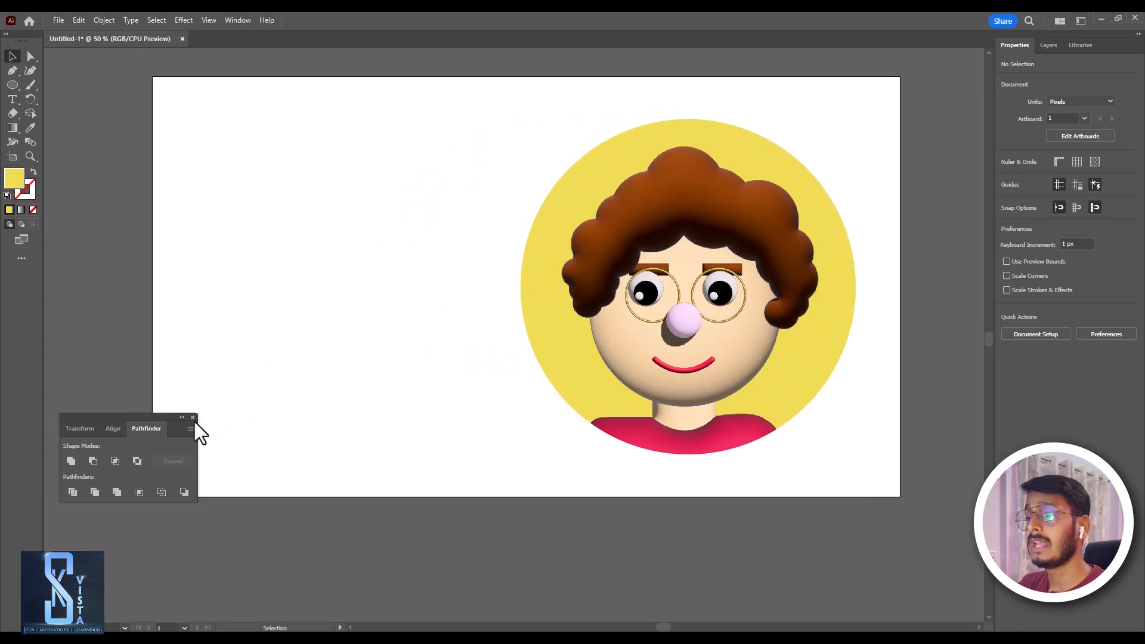
{"action": "left_click", "coordinate": [192, 418]}
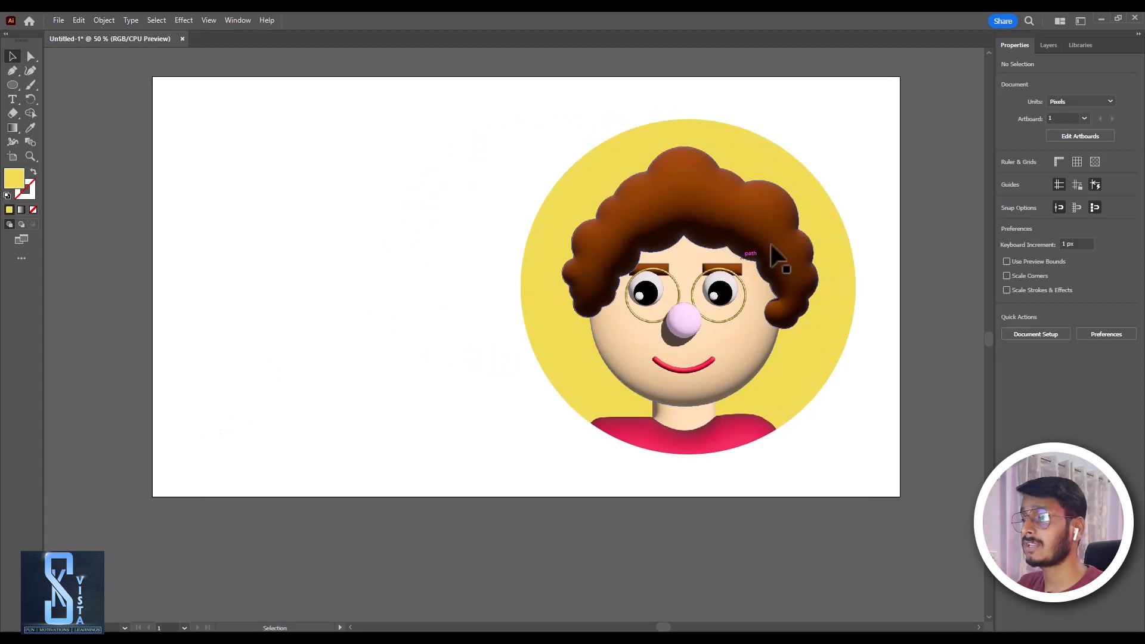
{"action": "left_click_drag", "start_coordinate": [623, 264], "coordinate": [596, 278]}
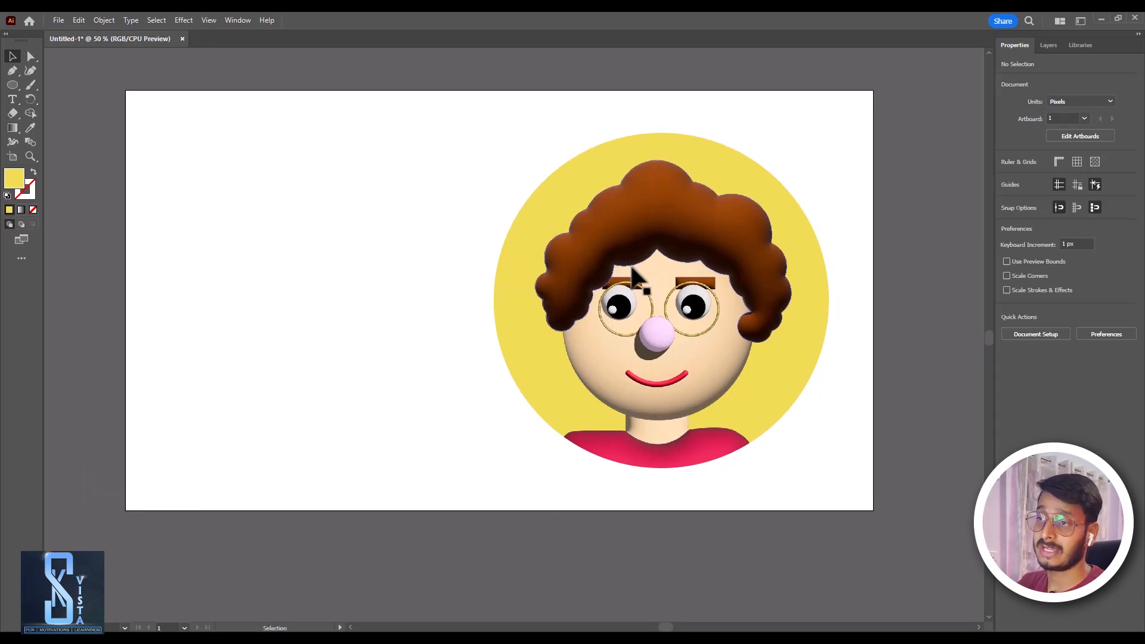
{"action": "left_click_drag", "start_coordinate": [12, 89], "coordinate": [42, 86]}
{"action": "left_click_drag", "start_coordinate": [127, 90], "coordinate": [873, 510]}
{"action": "key", "text": "ctrl+shift+bracketleft"}
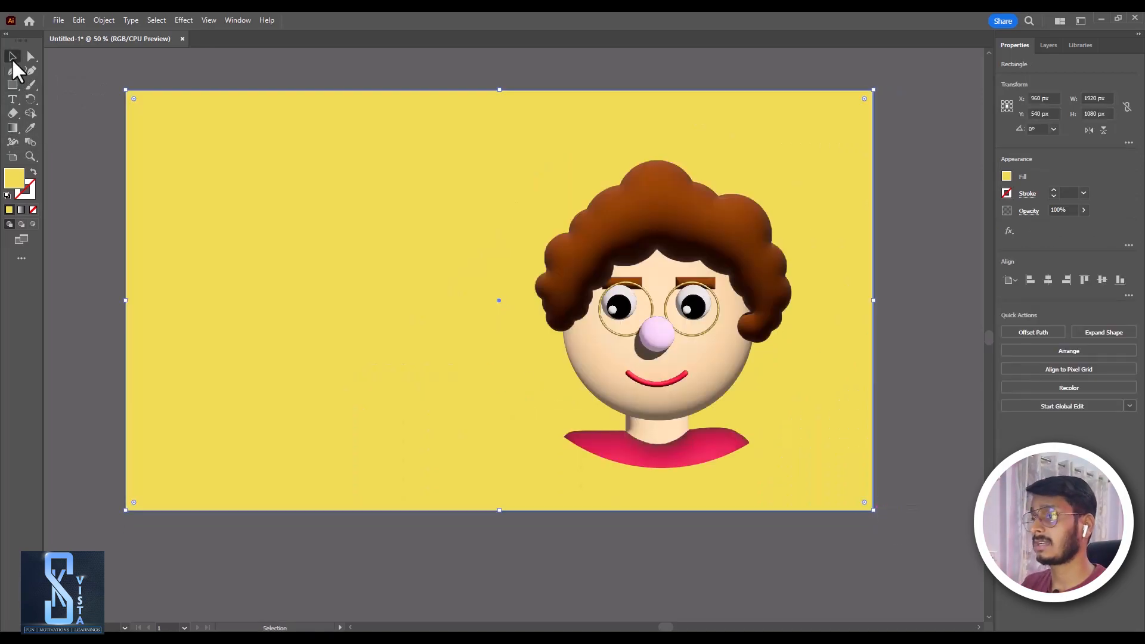
Try the 3D Inflate effect on the yellow background rectangle and undo it
{"action": "left_click", "coordinate": [182, 21]}
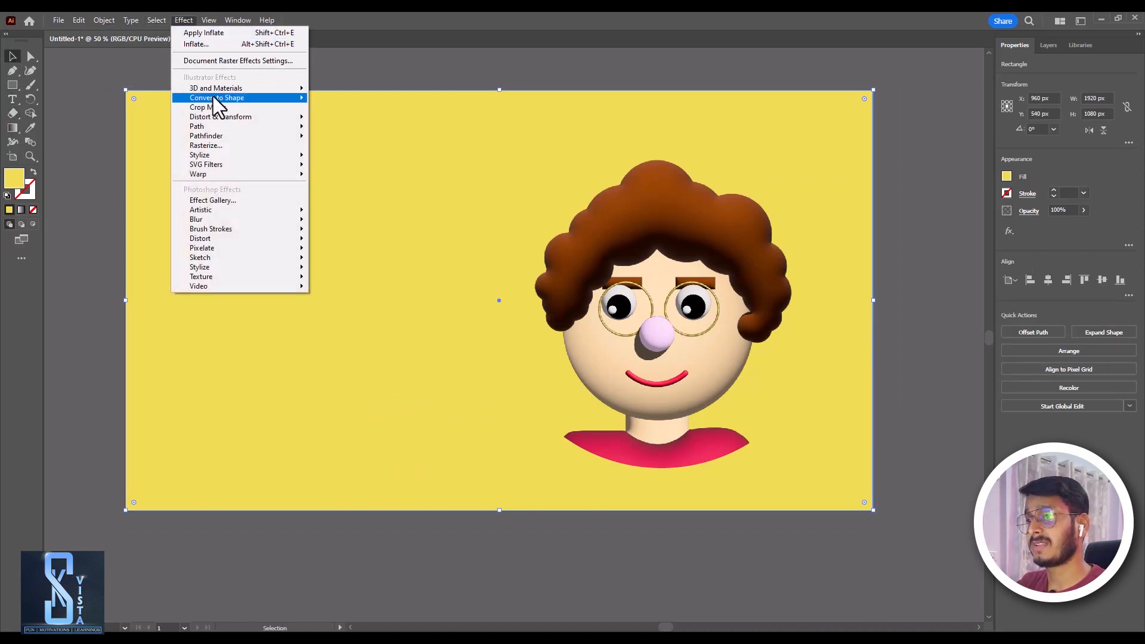
{"action": "mouse_move", "coordinate": [223, 90]}
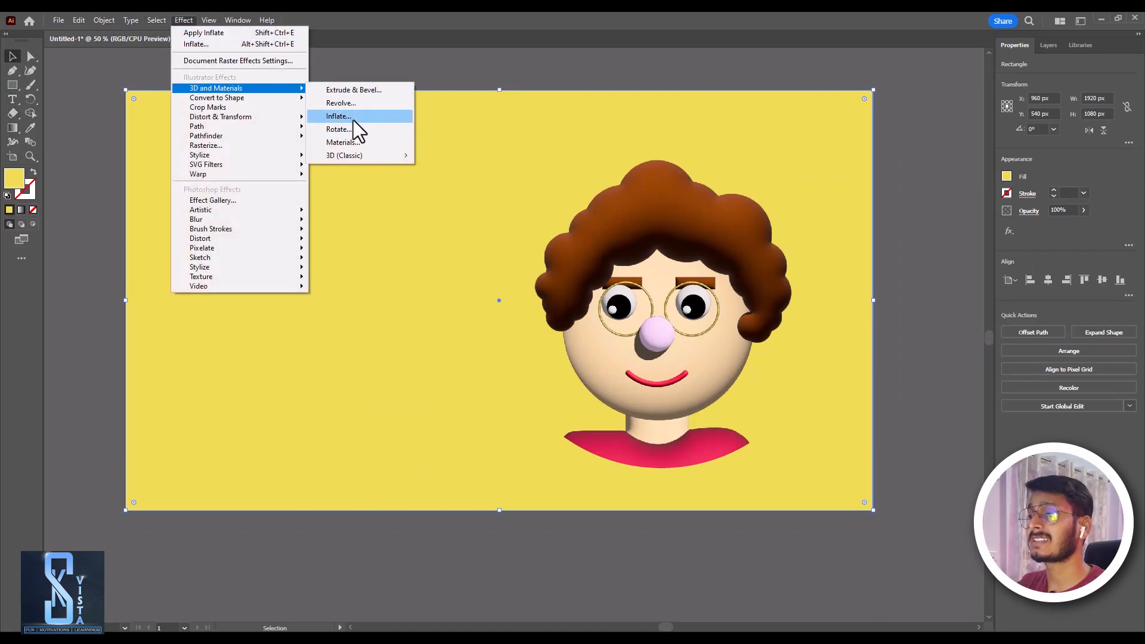
{"action": "left_click", "coordinate": [350, 117]}
{"action": "left_click_drag", "start_coordinate": [836, 51], "coordinate": [972, 101]}
{"action": "left_click", "coordinate": [984, 48]}
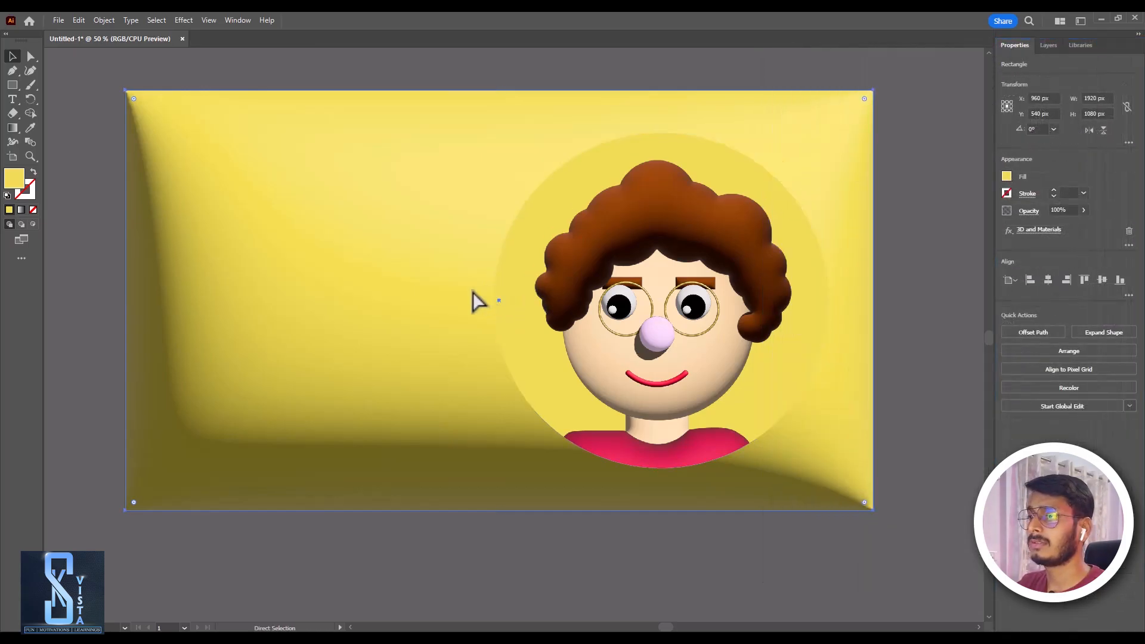
{"action": "key", "text": "ctrl+z"}
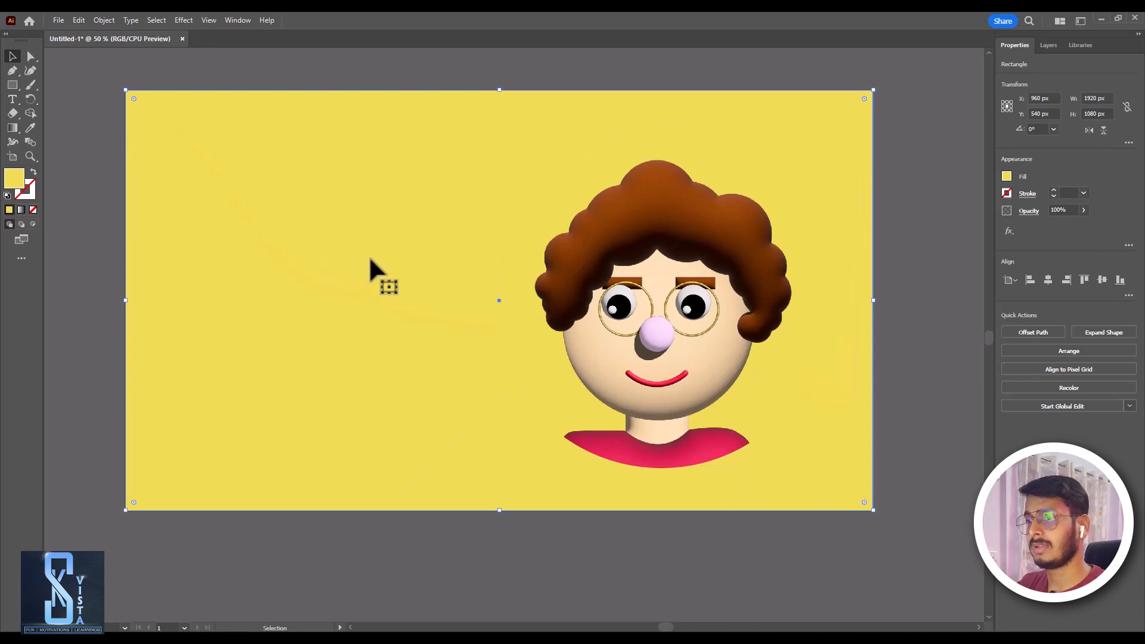
Fill the background rectangle with a freeform points gradient and add two colour points near its upper middle and lower middle
{"action": "double_click", "coordinate": [13, 128]}
{"action": "left_click_drag", "start_coordinate": [697, 311], "coordinate": [724, 105]}
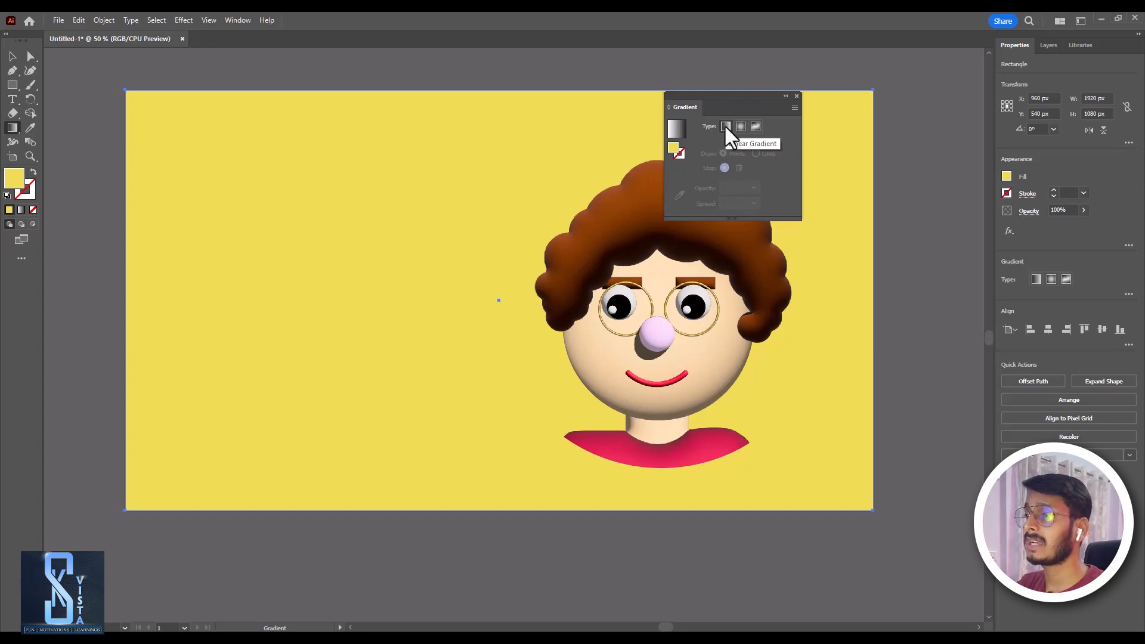
{"action": "left_click", "coordinate": [756, 127]}
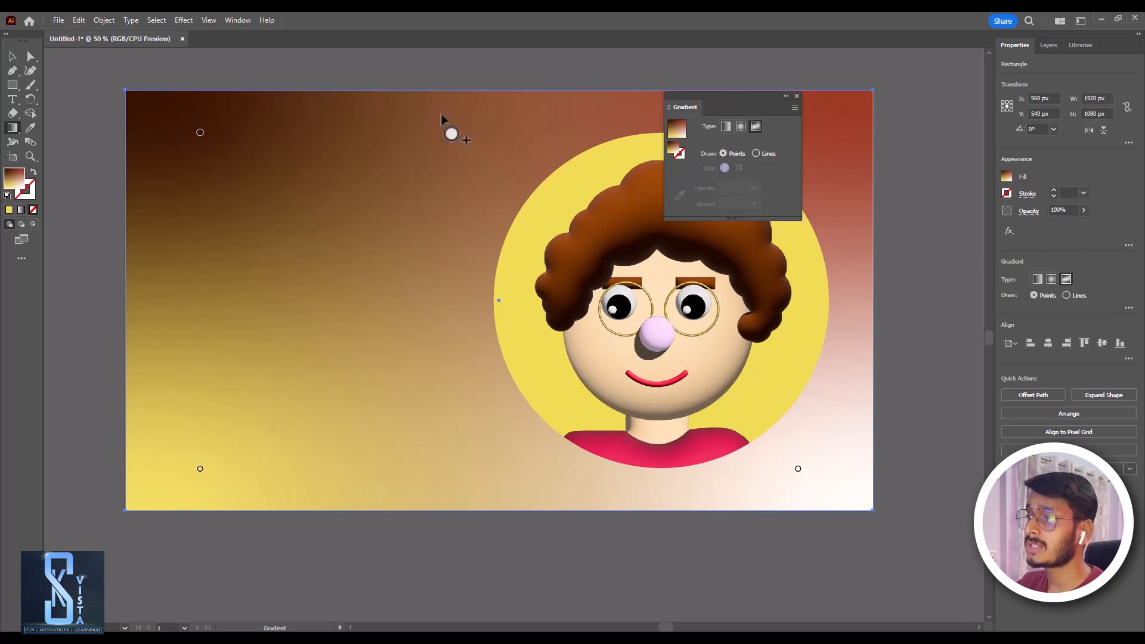
{"action": "left_click_drag", "start_coordinate": [734, 102], "coordinate": [917, 77]}
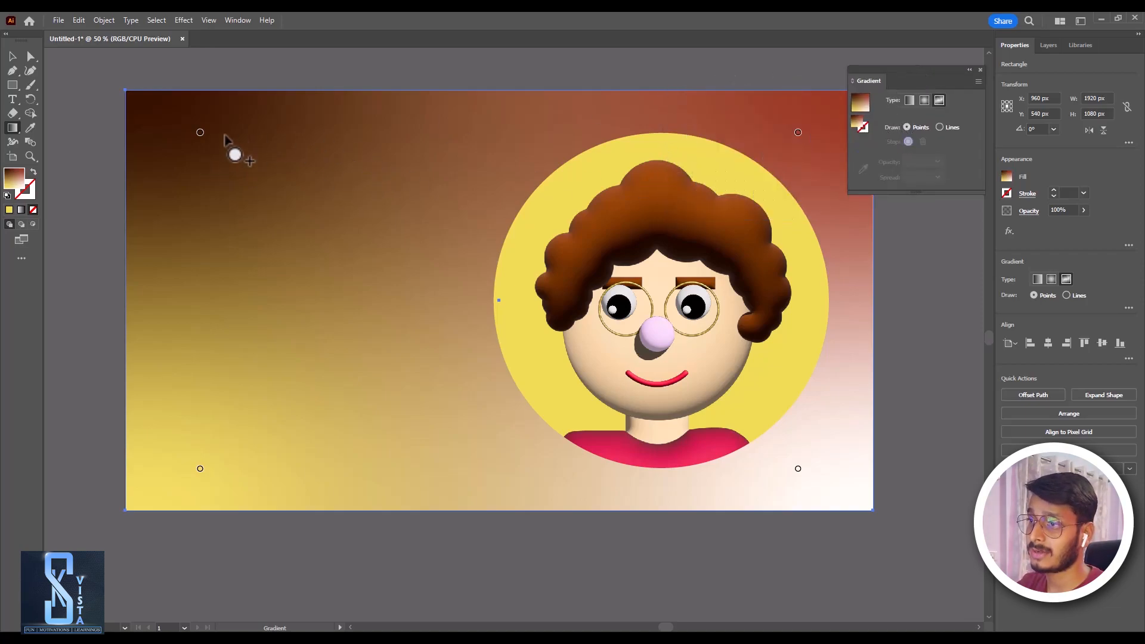
{"action": "left_click", "coordinate": [491, 139]}
{"action": "left_click", "coordinate": [475, 415]}
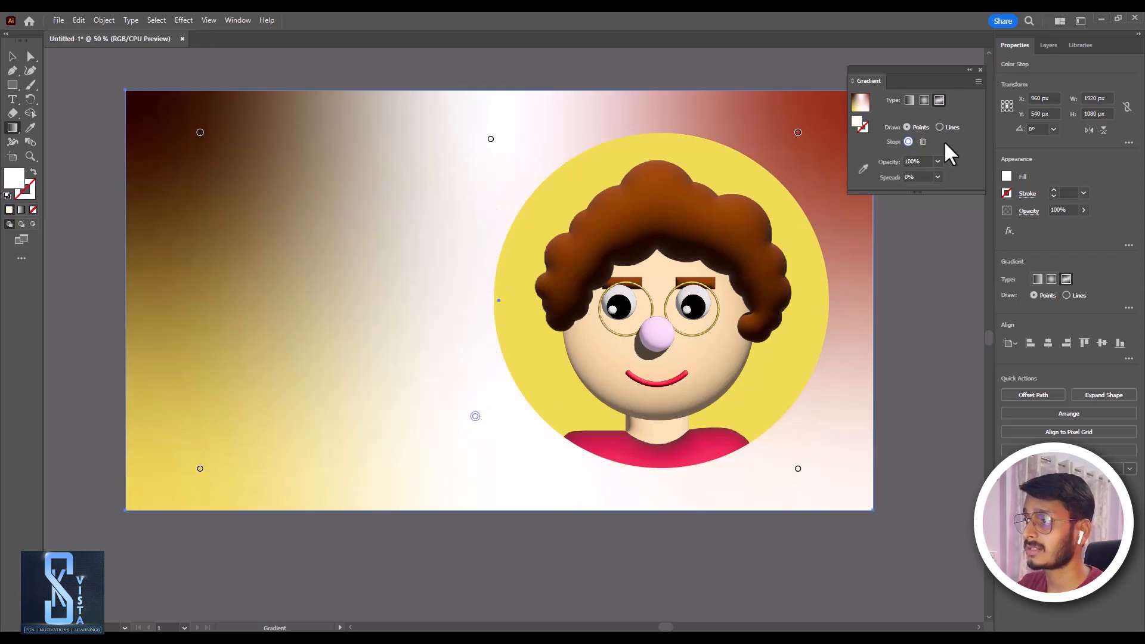
Recolour the gradient's upper-middle point purple and its upper-right point bright magenta
{"action": "left_click", "coordinate": [491, 140]}
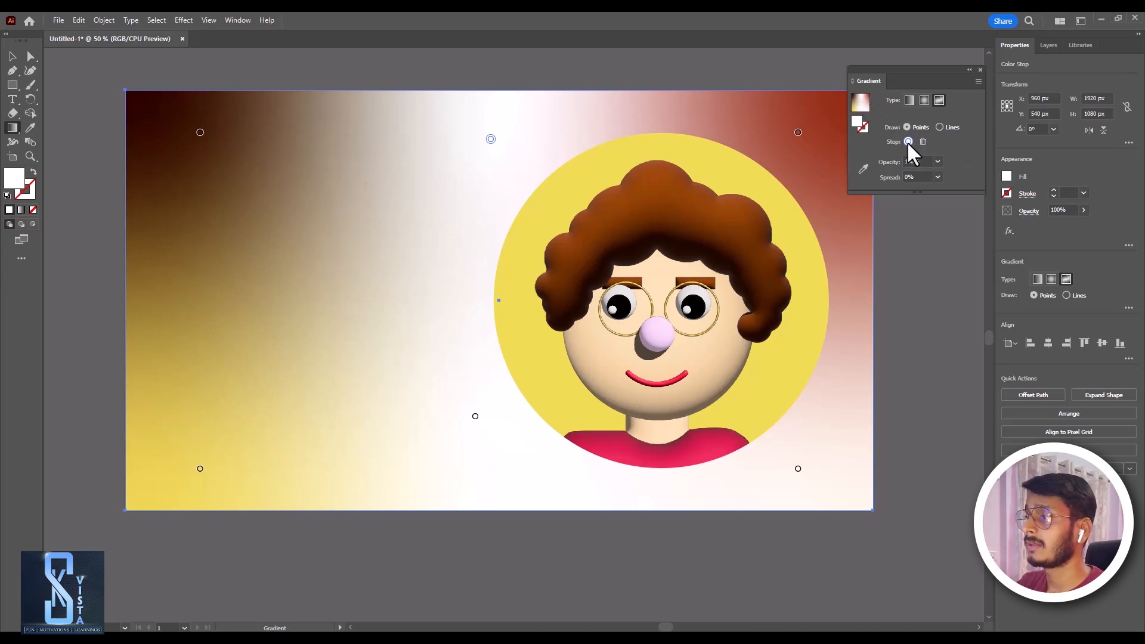
{"action": "left_click", "coordinate": [907, 141]}
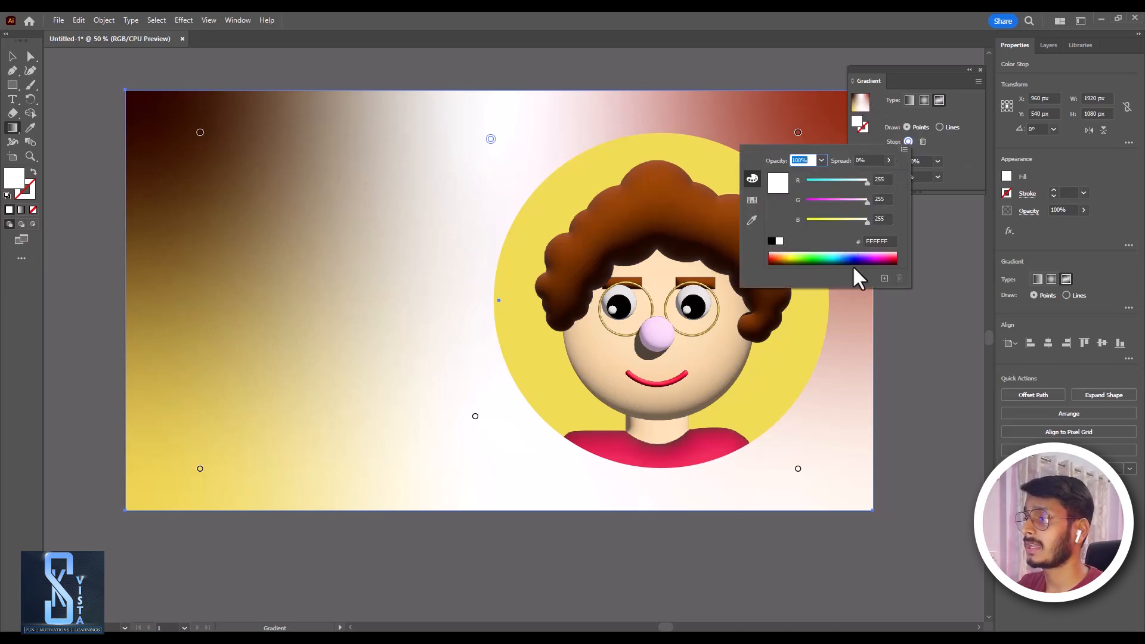
{"action": "left_click_drag", "start_coordinate": [859, 256], "coordinate": [786, 255]}
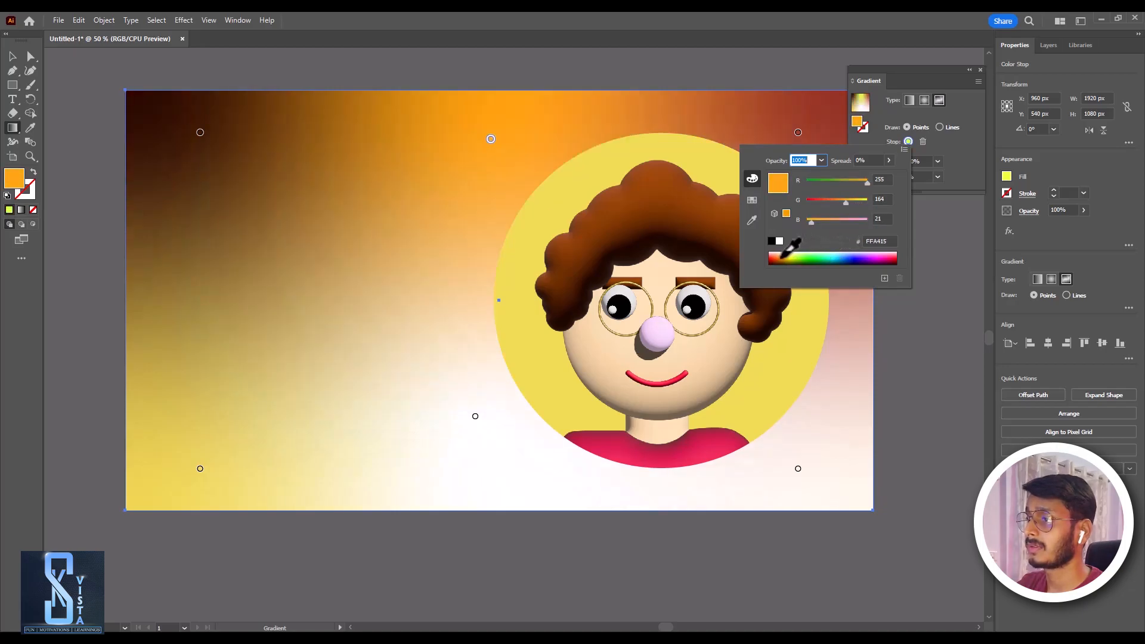
{"action": "left_click", "coordinate": [874, 256]}
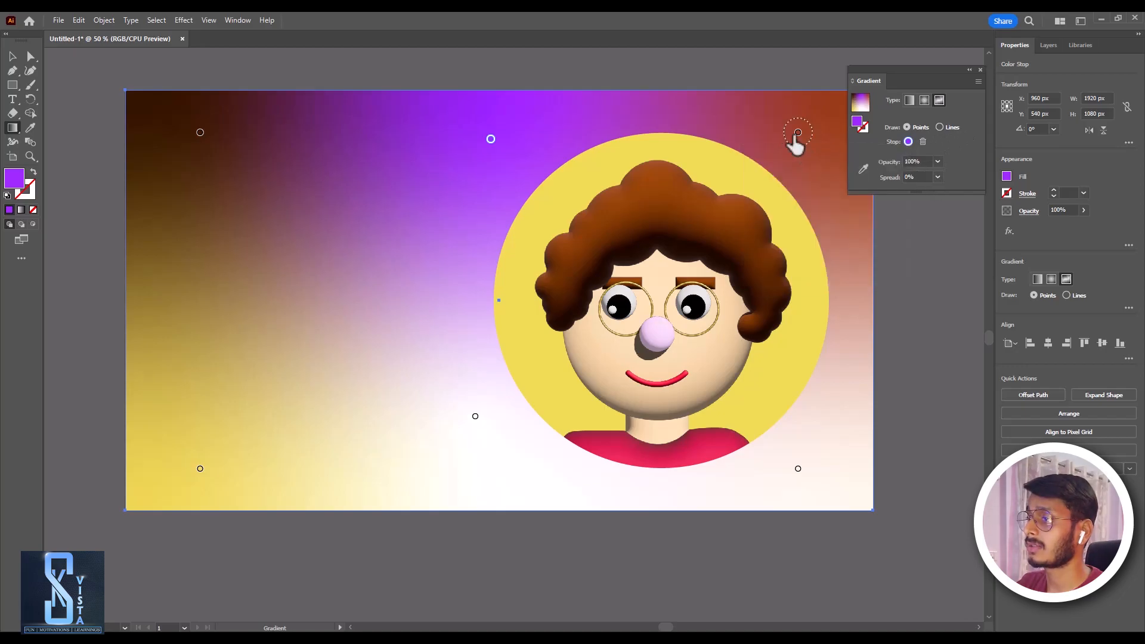
{"action": "left_click", "coordinate": [798, 132]}
{"action": "left_click", "coordinate": [907, 142]}
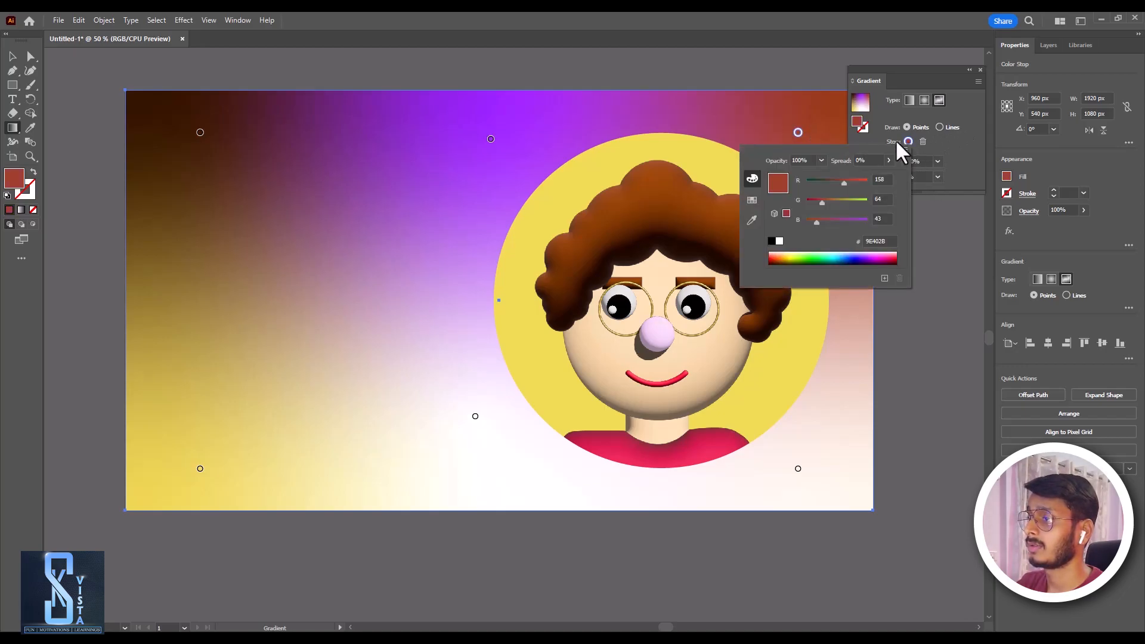
{"action": "left_click_drag", "start_coordinate": [870, 255], "coordinate": [902, 256]}
{"action": "left_click", "coordinate": [800, 474]}
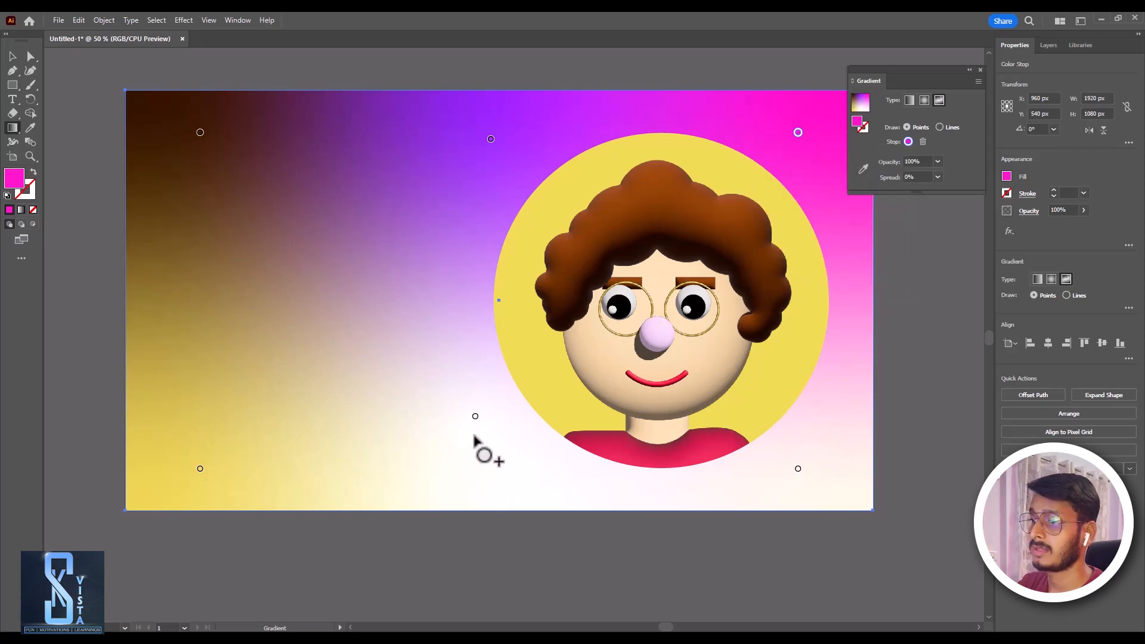
Recolour the gradient's lower-middle point light pink (RGB 255, 170, 238) and its lower-left point magenta (RGB 255, 63, 239)
{"action": "double_click", "coordinate": [475, 415]}
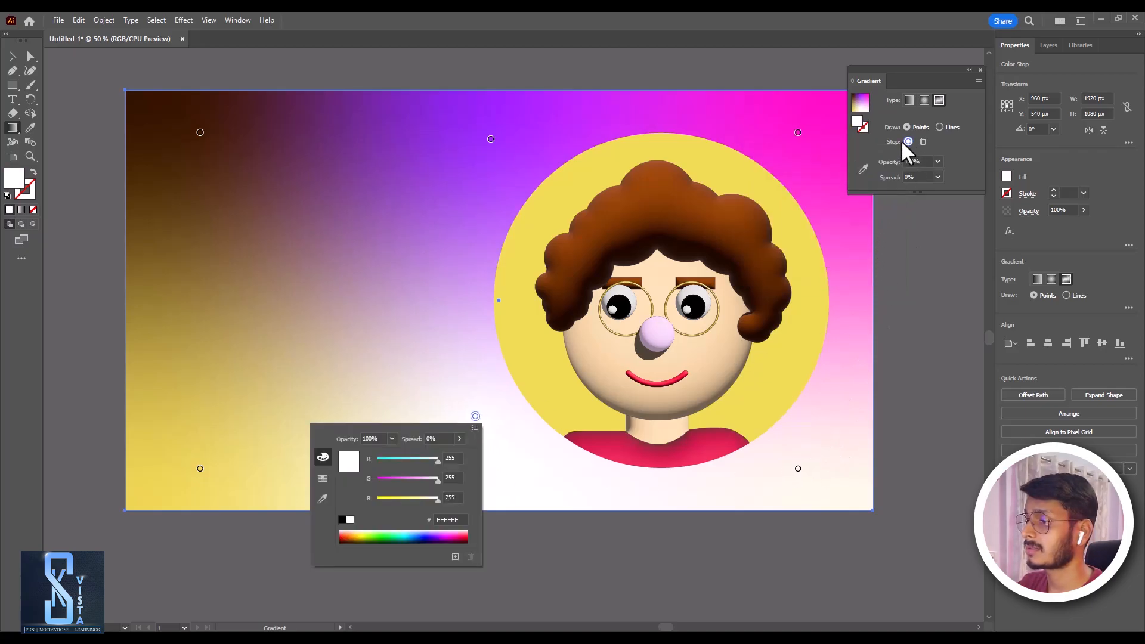
{"action": "left_click", "coordinate": [386, 535]}
{"action": "left_click_drag", "start_coordinate": [388, 535], "coordinate": [457, 528]}
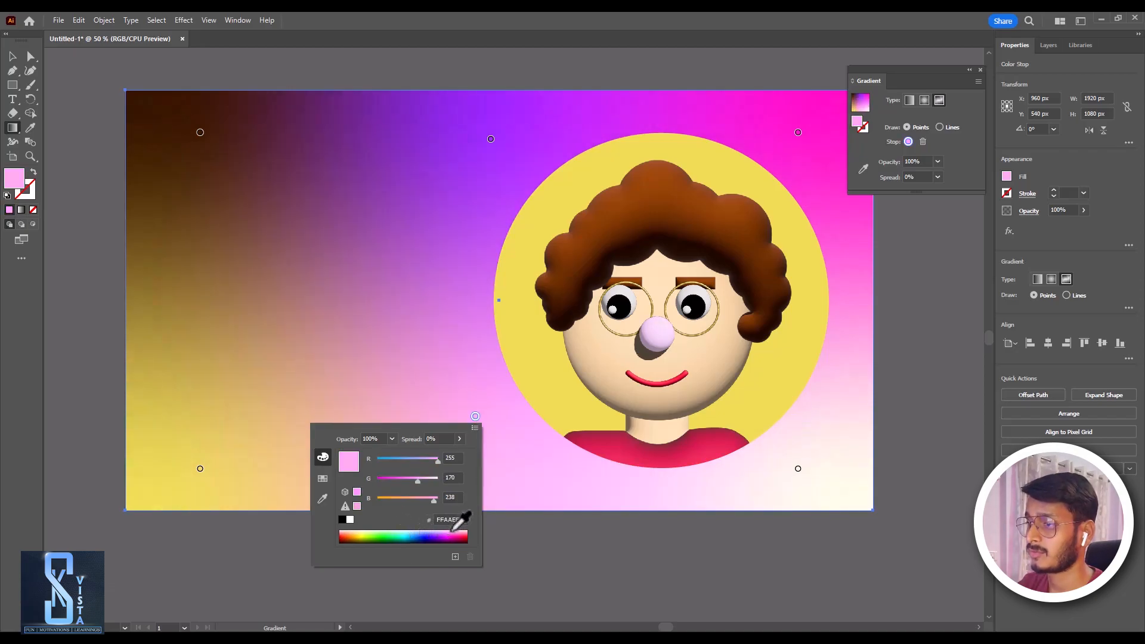
{"action": "double_click", "coordinate": [200, 469]}
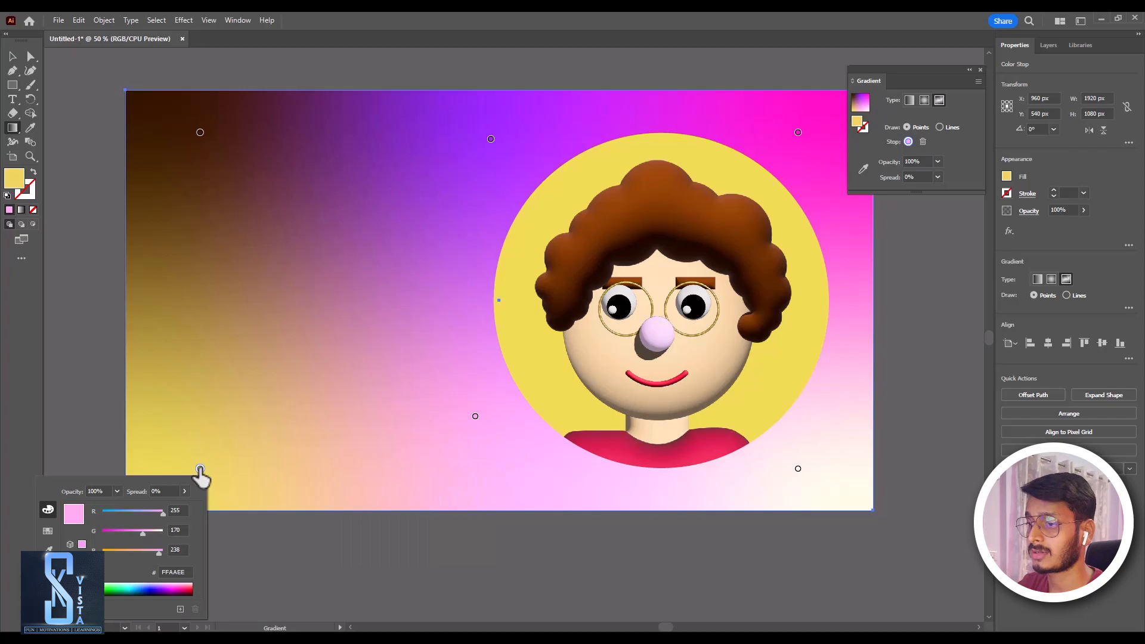
{"action": "left_click", "coordinate": [177, 586]}
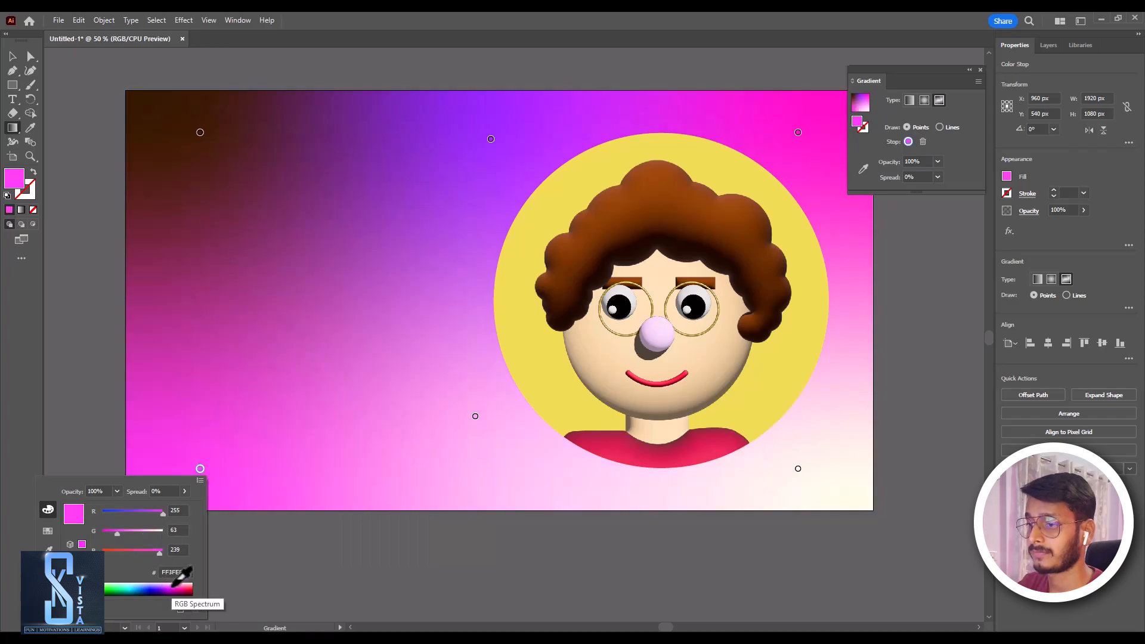
Recolour the gradient's upper-left point purple (RGB 162, 21, 255) and deselect the background
{"action": "double_click", "coordinate": [200, 132]}
{"action": "left_click", "coordinate": [172, 251]}
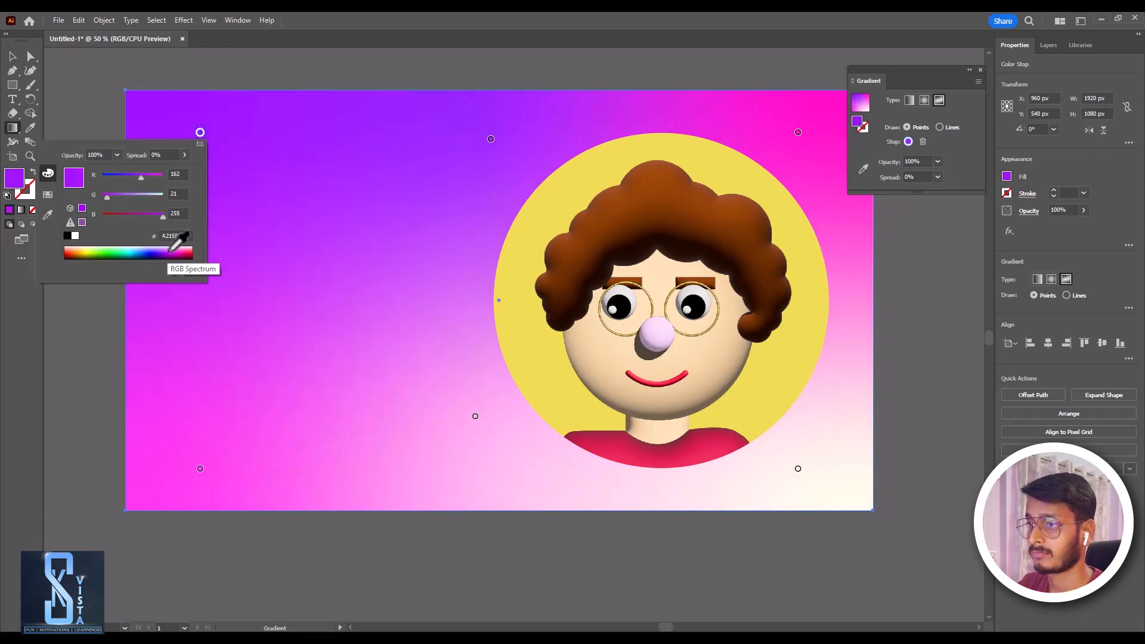
{"action": "left_click", "coordinate": [13, 61]}
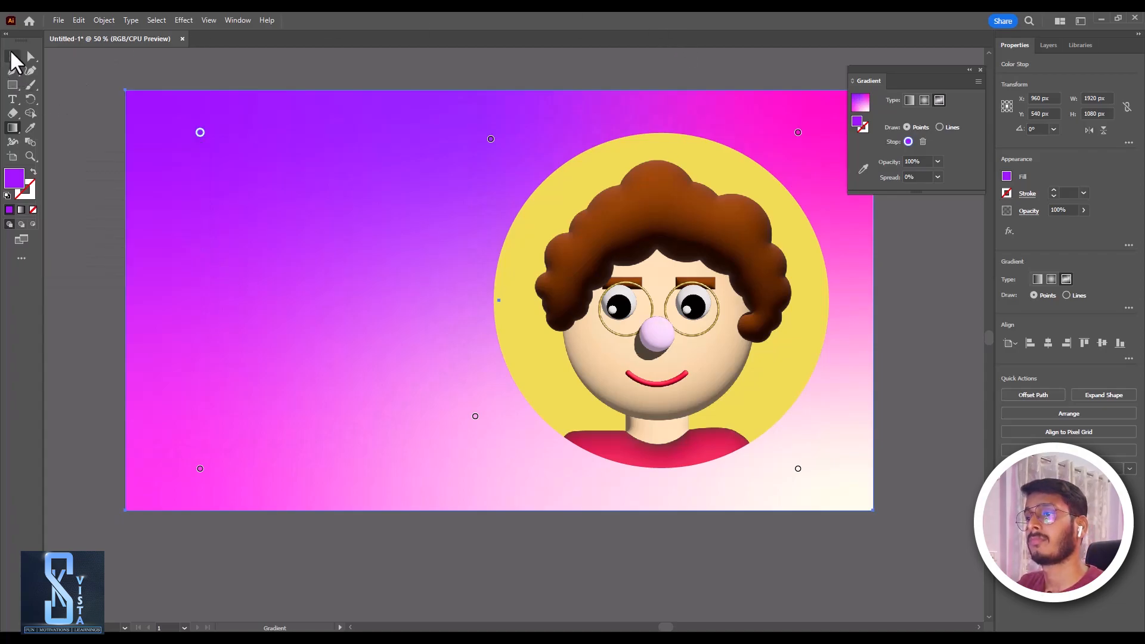
{"action": "left_click", "coordinate": [12, 57]}
{"action": "key", "text": "ctrl+shift+a"}
{"action": "scroll", "coordinate": [753, 335], "scroll_direction": "right", "scroll_amount": 2}
{"action": "scroll", "coordinate": [794, 358], "scroll_direction": "left", "scroll_amount": 1}
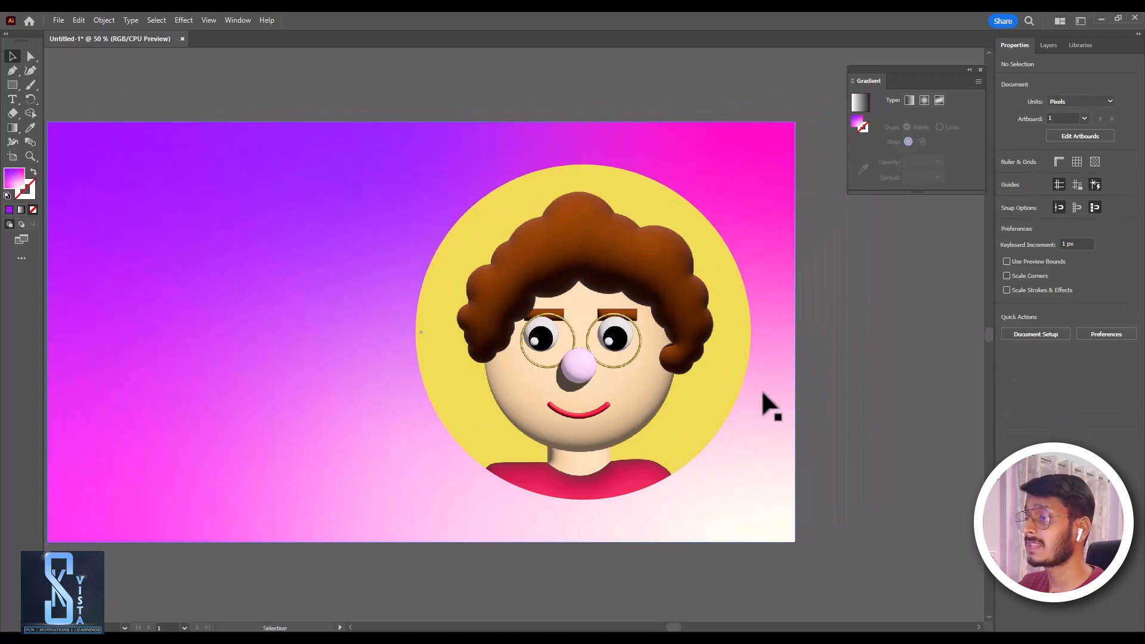
Try moving the clipped character up and to the left on the artboard and undo the move
{"action": "left_click_drag", "start_coordinate": [749, 393], "coordinate": [643, 330]}
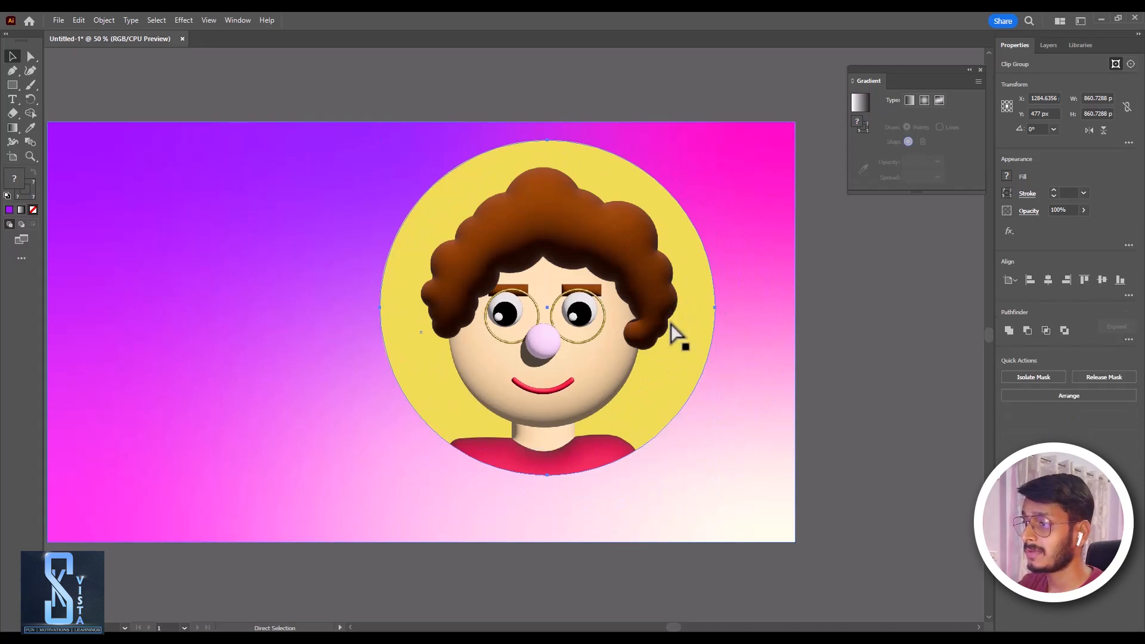
{"action": "key", "text": "ctrl+z"}
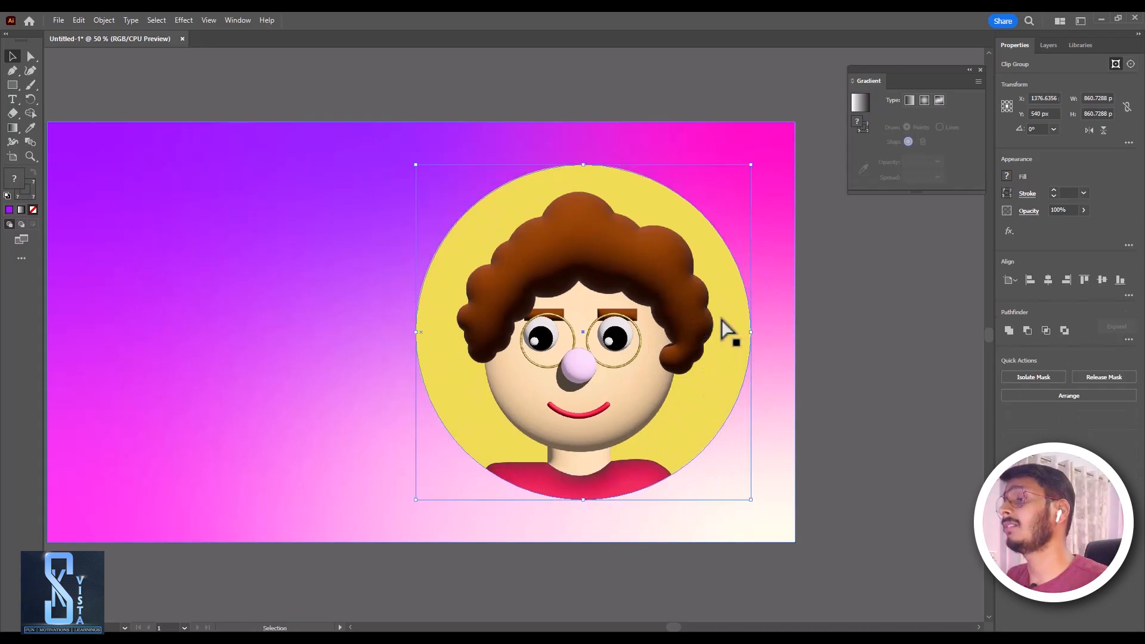
{"action": "left_click", "coordinate": [788, 319]}
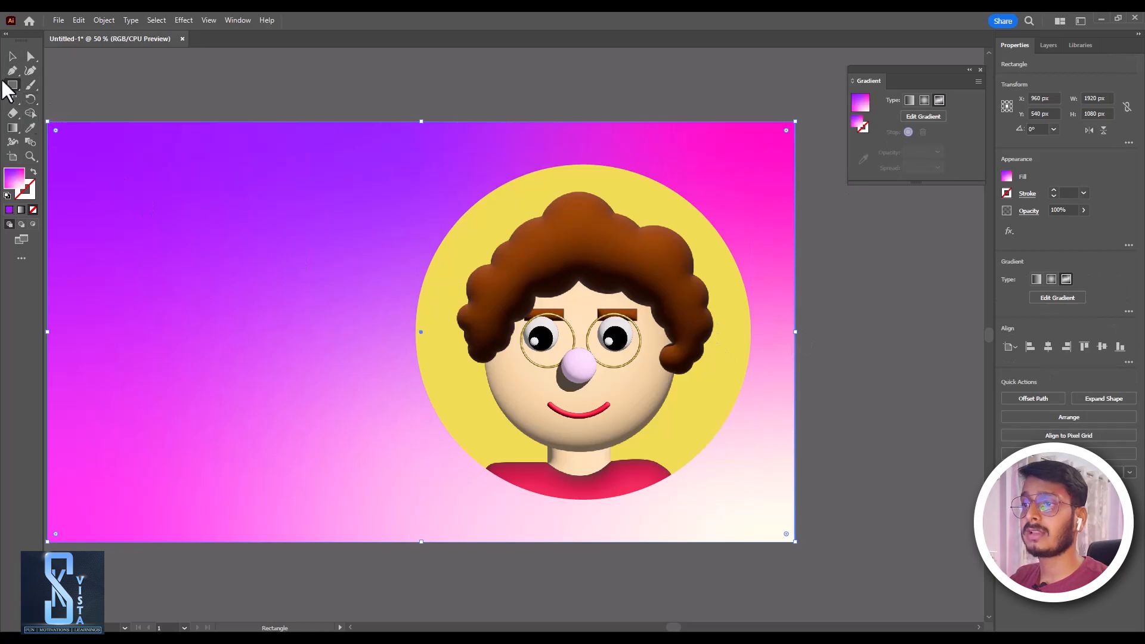
Draw a circle about 879 px wide and place it behind the clipped character, showing slightly past its lower-right edge
{"action": "left_click_drag", "start_coordinate": [12, 86], "coordinate": [51, 108]}
{"action": "left_click_drag", "start_coordinate": [582, 355], "coordinate": [761, 522]}
{"action": "key", "text": "v"}
{"action": "left_click_drag", "start_coordinate": [567, 383], "coordinate": [581, 365]}
{"action": "key", "text": "ctrl+bracketleft"}
{"action": "key", "text": "v"}
{"action": "left_click_drag", "start_coordinate": [769, 518], "coordinate": [763, 510]}
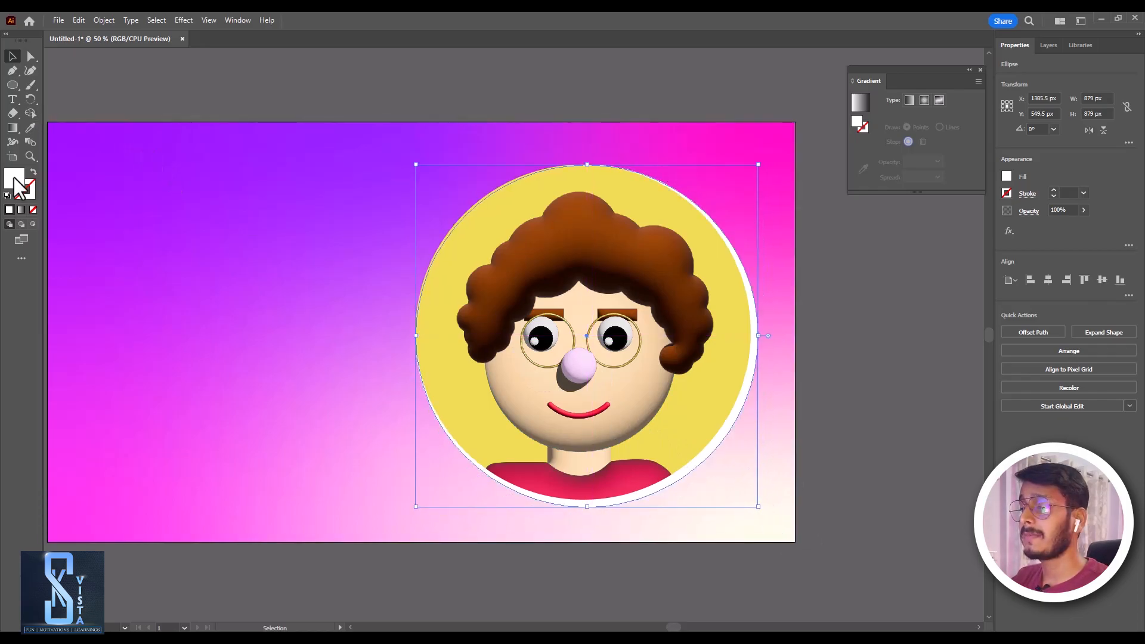
Fill the circle behind the character with black
{"action": "double_click", "coordinate": [20, 188]}
{"action": "left_click", "coordinate": [877, 361]}
{"action": "left_click", "coordinate": [1029, 223]}
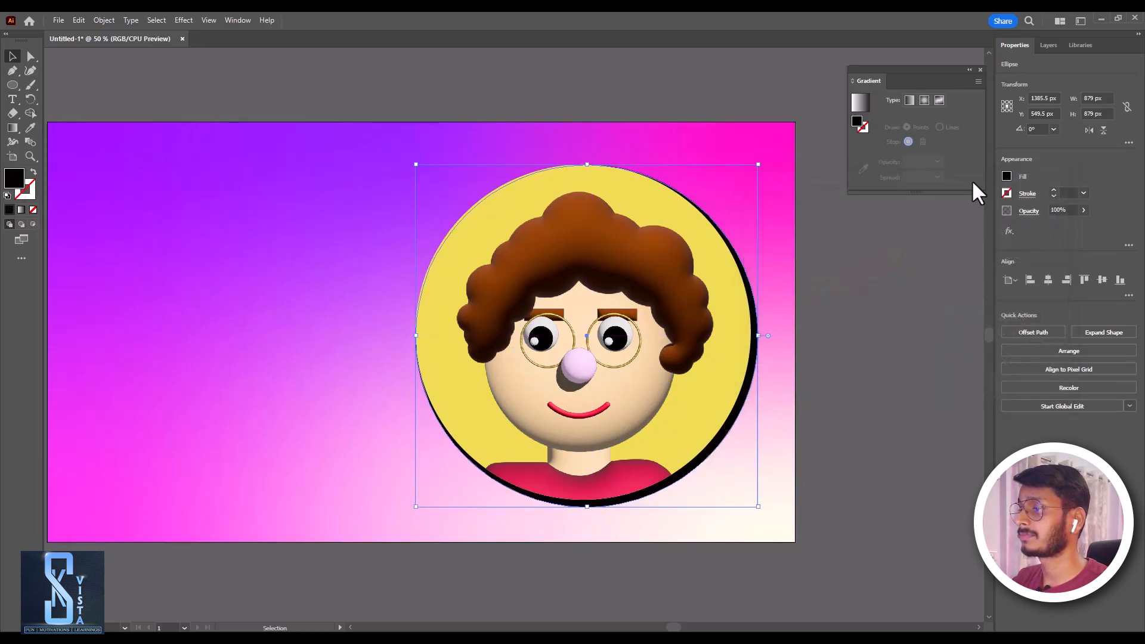
Apply a Gaussian Blur with a radius of about 25 pixels to the black circle and lower its opacity to about 69%
{"action": "left_click", "coordinate": [180, 20]}
{"action": "mouse_move", "coordinate": [238, 218]}
{"action": "left_click", "coordinate": [358, 222]}
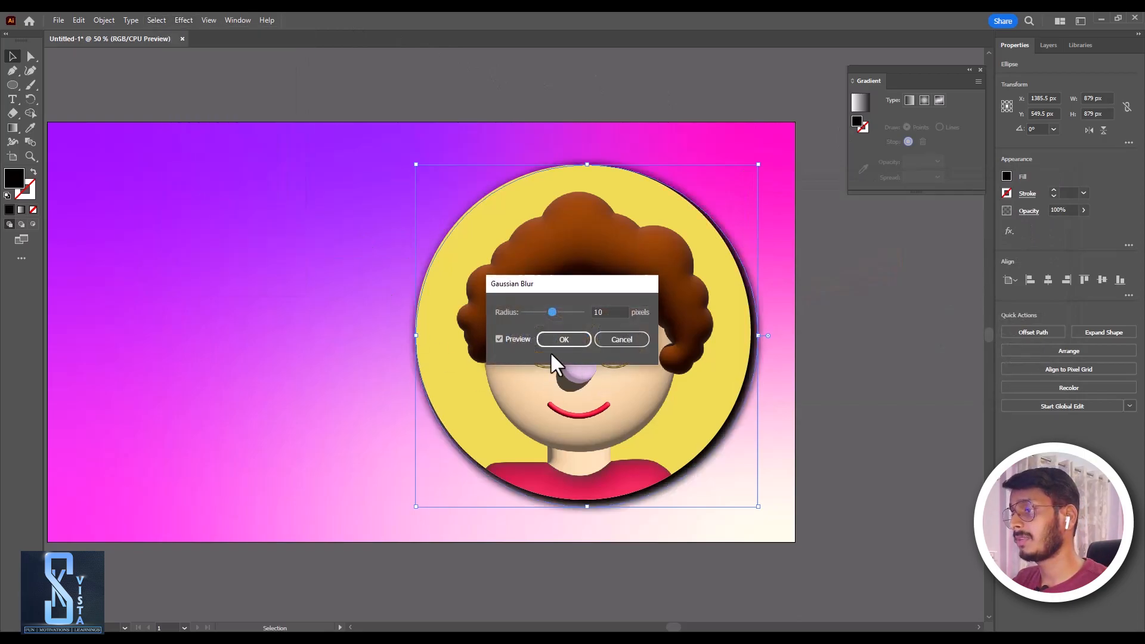
{"action": "left_click_drag", "start_coordinate": [563, 292], "coordinate": [357, 226]}
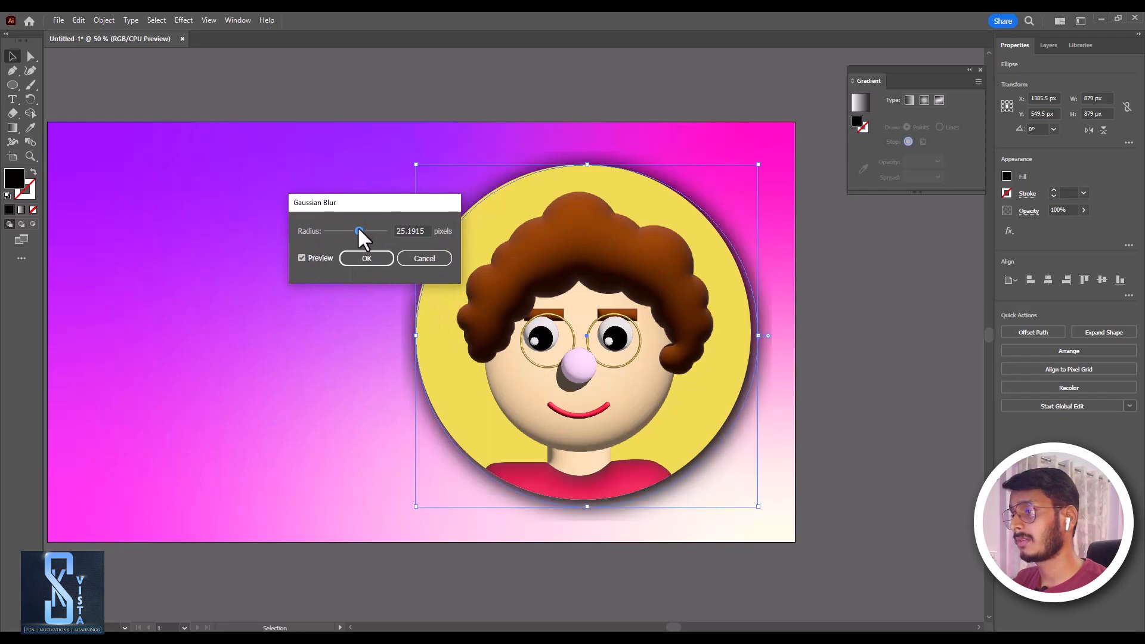
{"action": "left_click", "coordinate": [380, 258]}
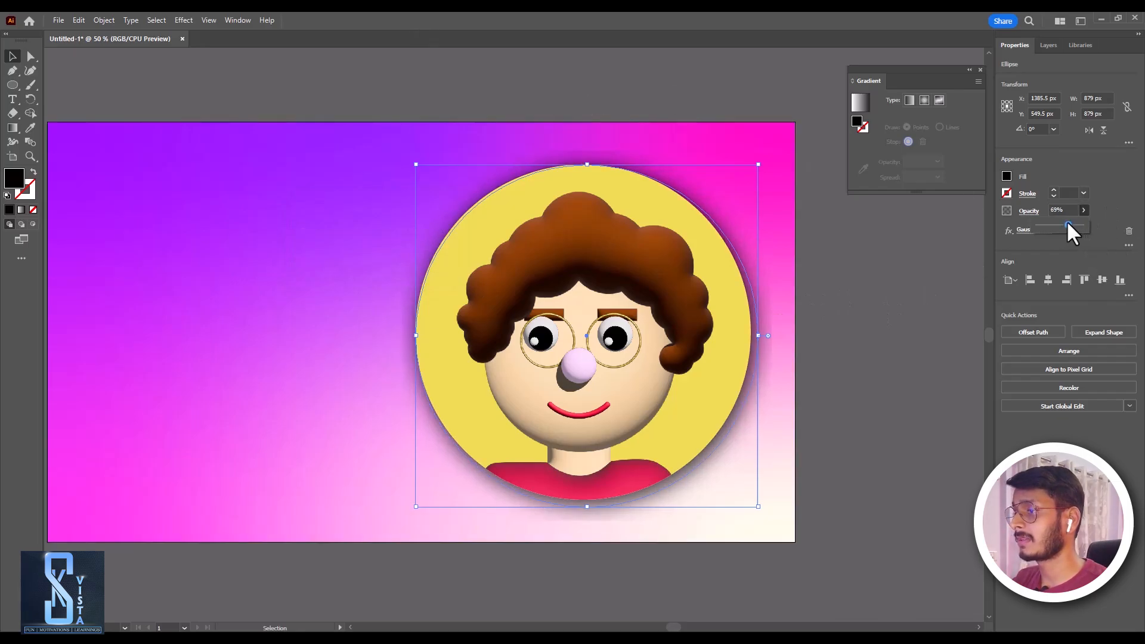
{"action": "left_click", "coordinate": [864, 470]}
Close the Gradient settings to leave the finished artwork unobstructed
{"action": "scroll", "coordinate": [875, 488], "scroll_direction": "down", "scroll_amount": 1}
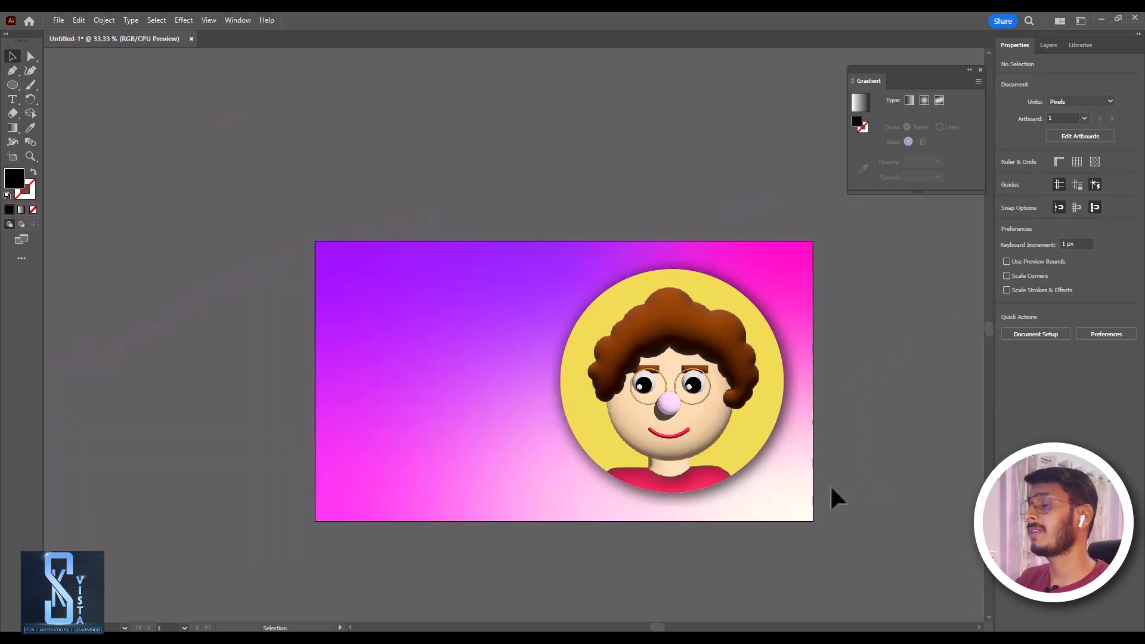
{"action": "scroll", "coordinate": [837, 457], "scroll_direction": "up", "scroll_amount": 1}
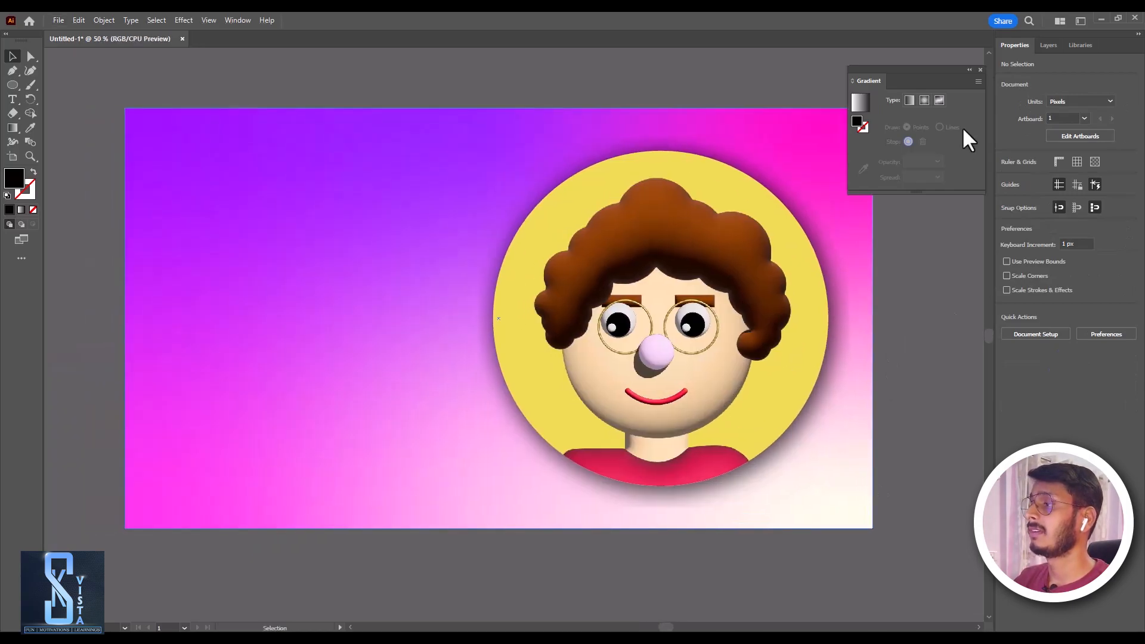
{"action": "left_click", "coordinate": [970, 70]}
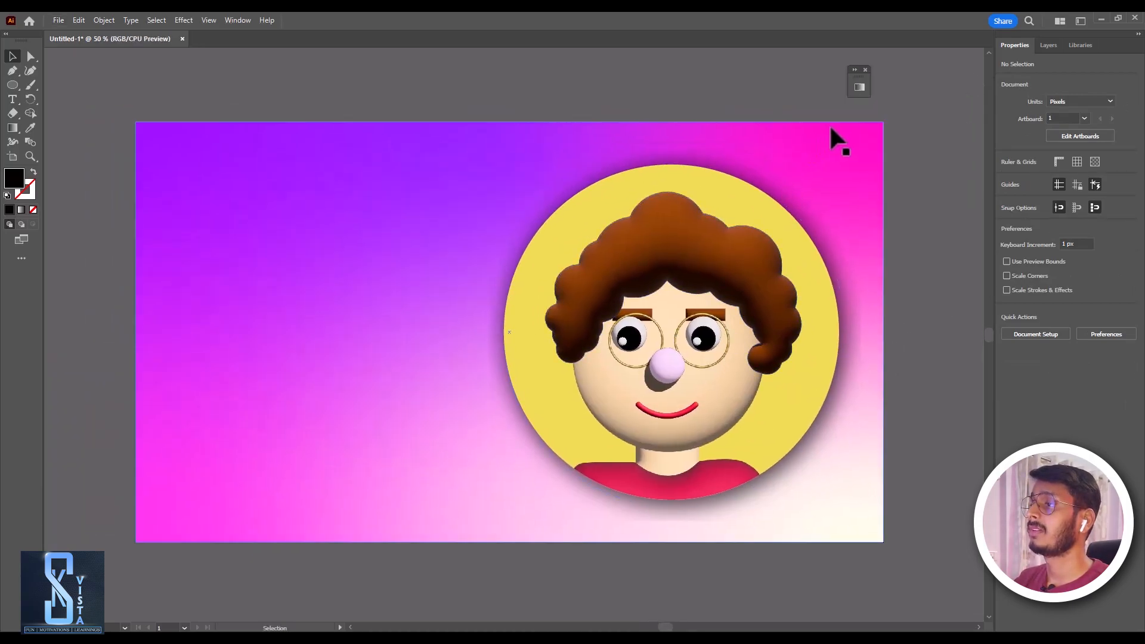
{"action": "left_click", "coordinate": [866, 70]}
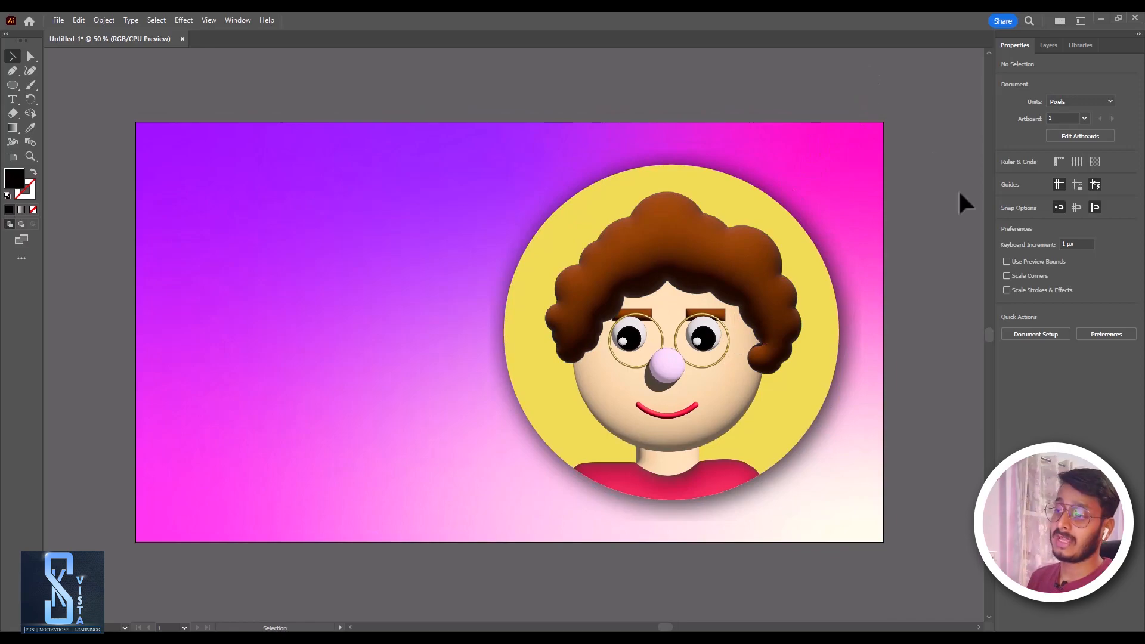